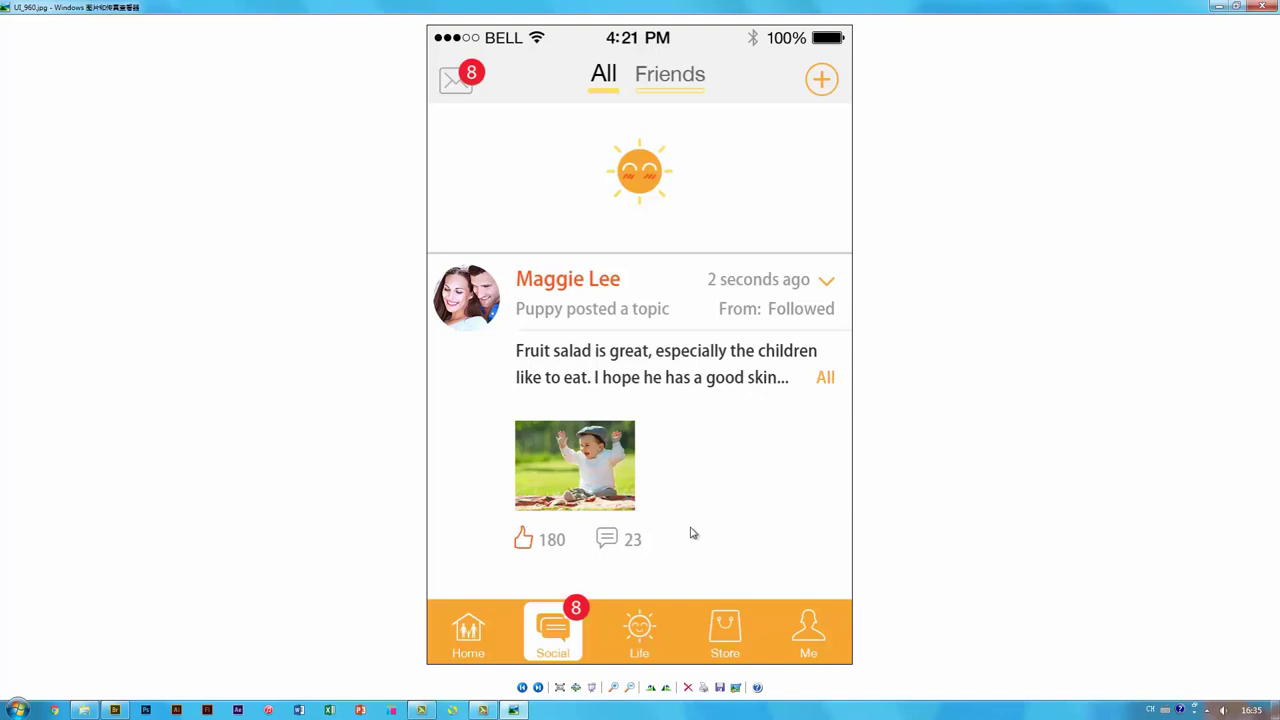
# Look through the sample loading animations in the Class08 folder, including submit_buttonLoading.gif and Loading10.gif.
pyautogui.click(522, 688)
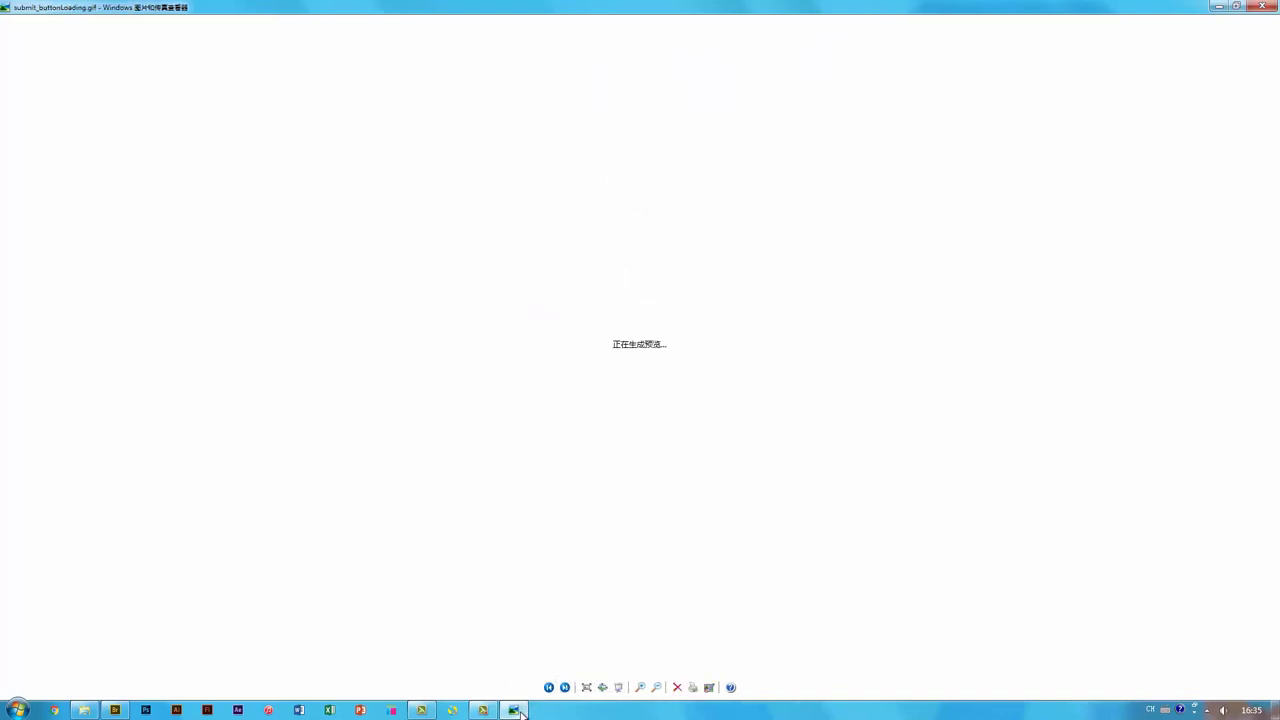
pyautogui.click(515, 708)
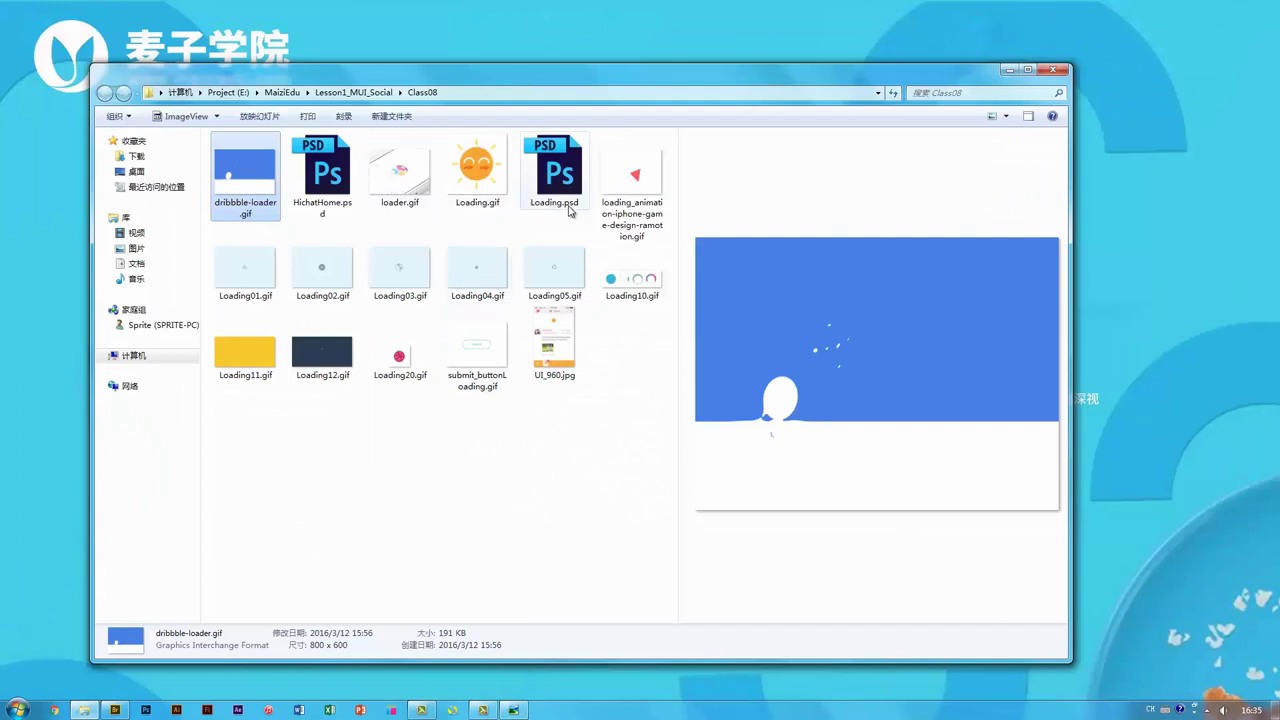
pyautogui.doubleClick(622, 281)
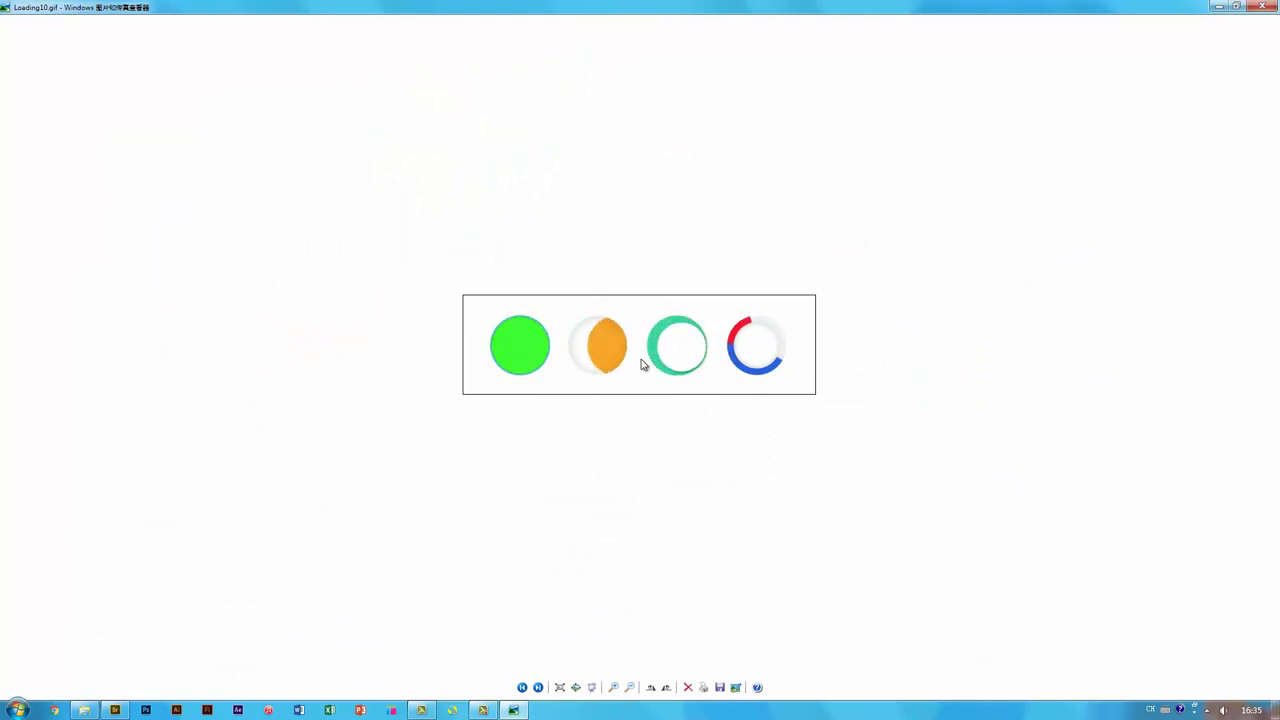
pyautogui.click(1264, 7)
pyautogui.click(621, 473)
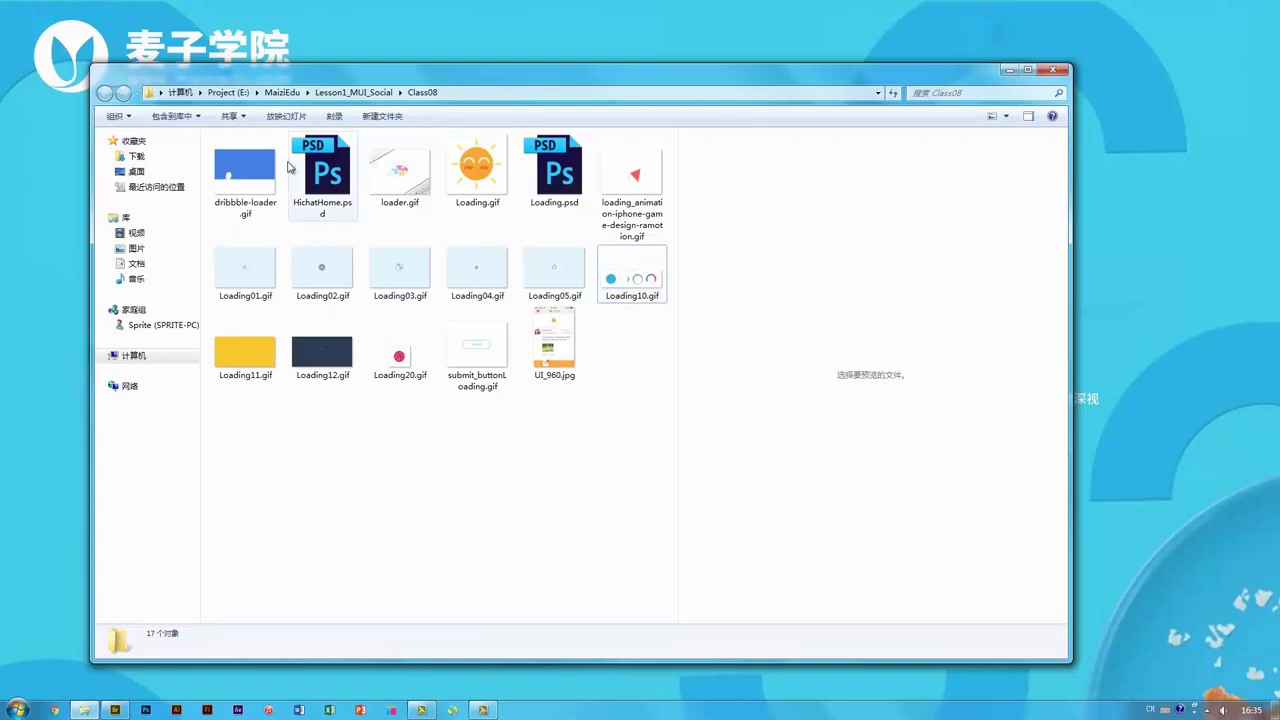
# Open HichatHome.psd in Photoshop and open the contents of its Home smart object for editing.
pyautogui.click(331, 186)
pyautogui.doubleClick(333, 184)
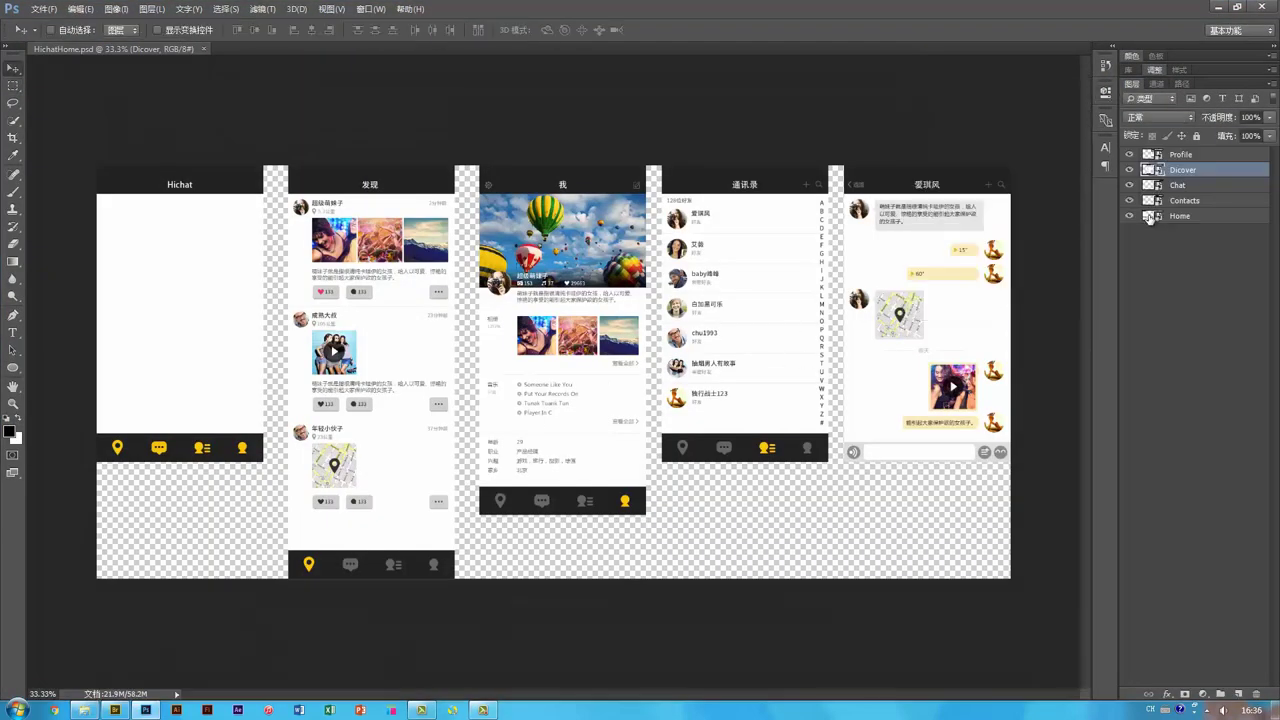
pyautogui.doubleClick(1150, 217)
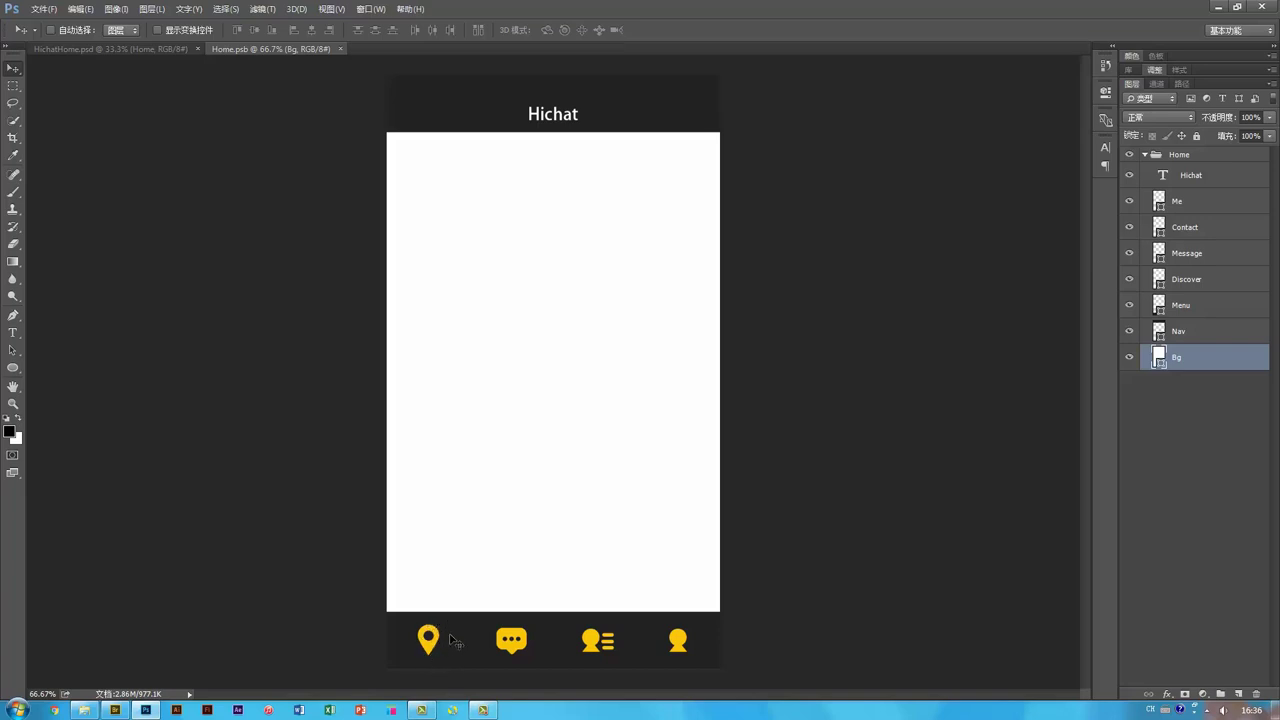
# Add a new empty layer directly above the Discover icon's layer.
pyautogui.press('ctrl')
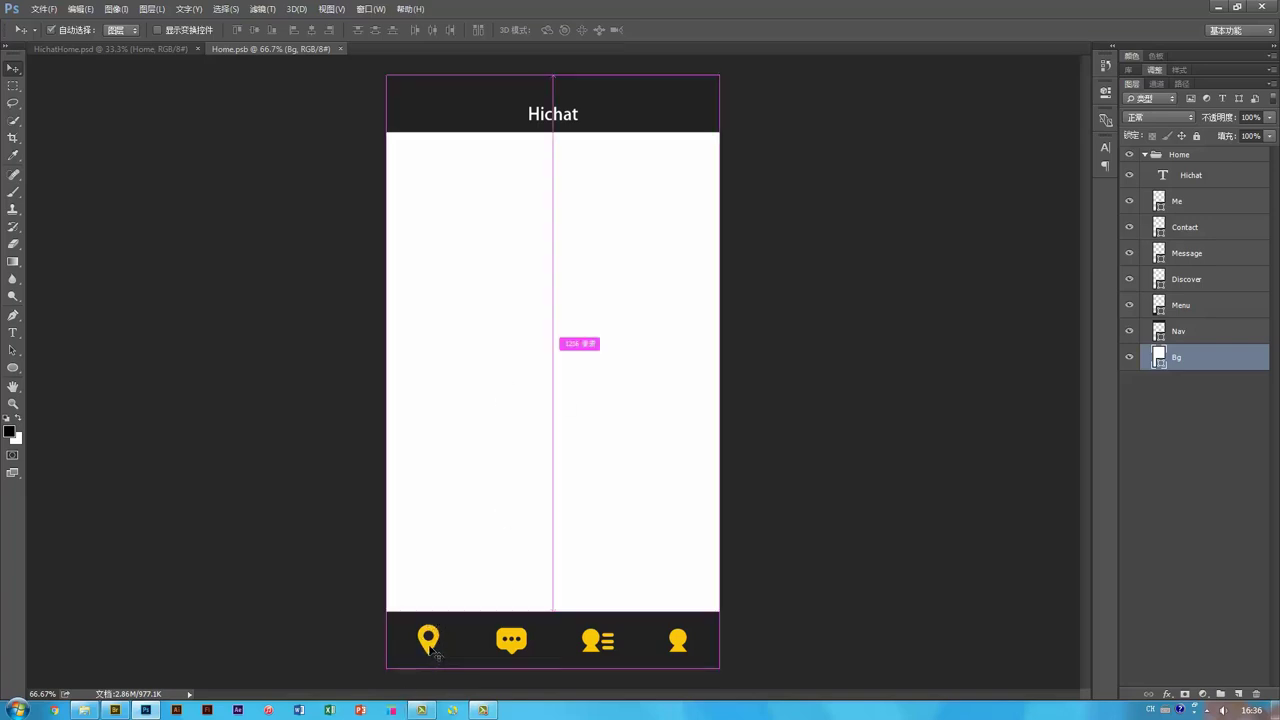
pyautogui.click(428, 641)
pyautogui.press('ctrl')
pyautogui.hotkey('ctrl', 'shift', 'alt', 'n')
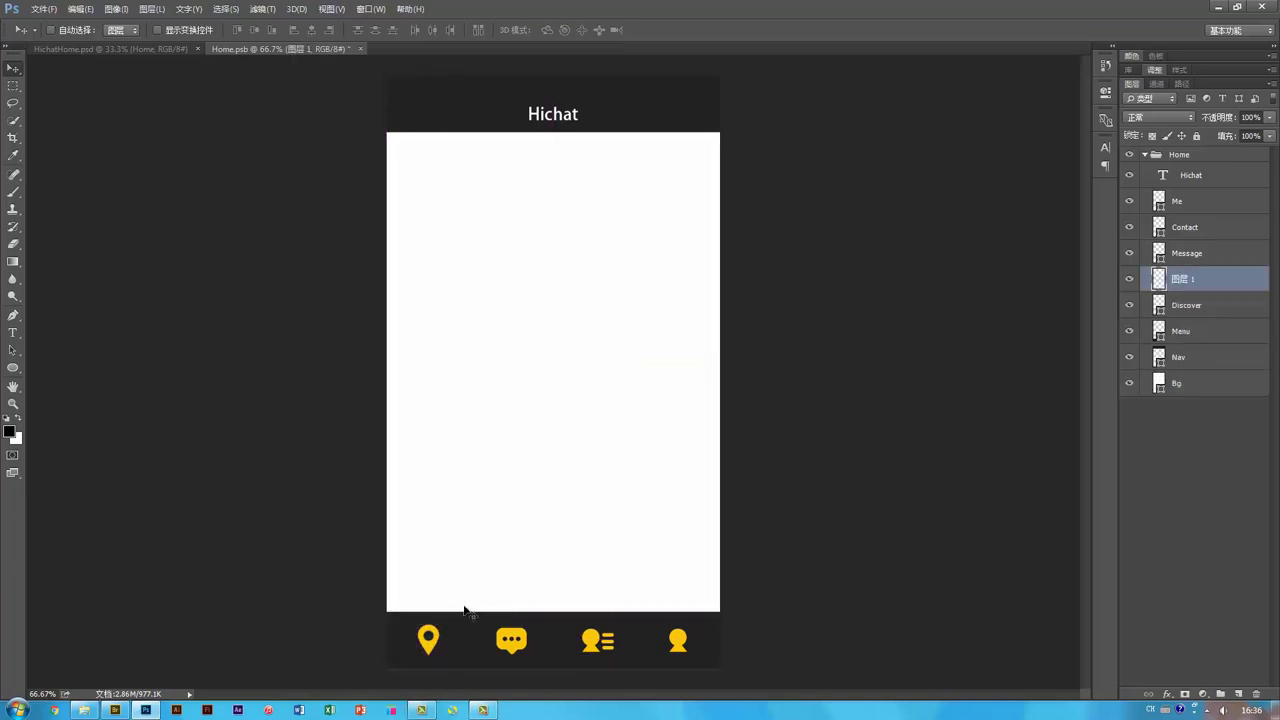
# Sketch a location pin with a small inner circle in black with the Brush tool on the white area's upper left.
pyautogui.hotkey('ctrl', '+')
pyautogui.moveTo(463, 246); pyautogui.dragTo(555, 420)
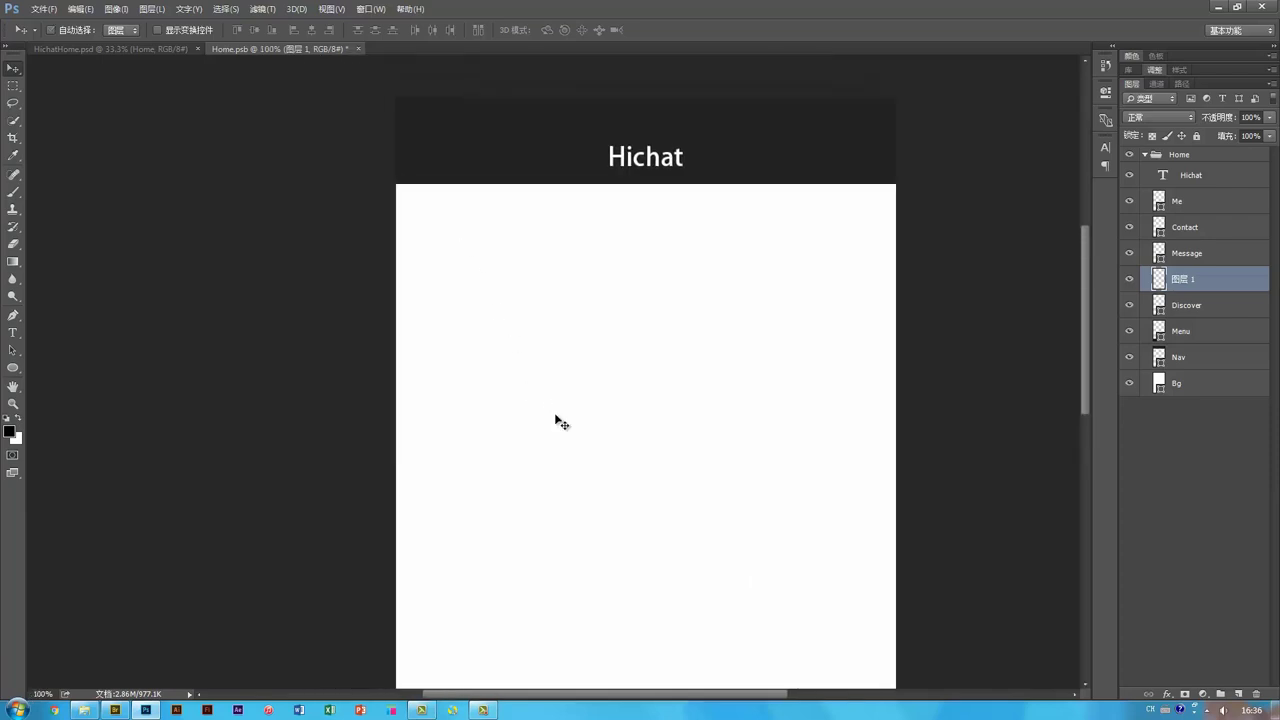
pyautogui.press('b')
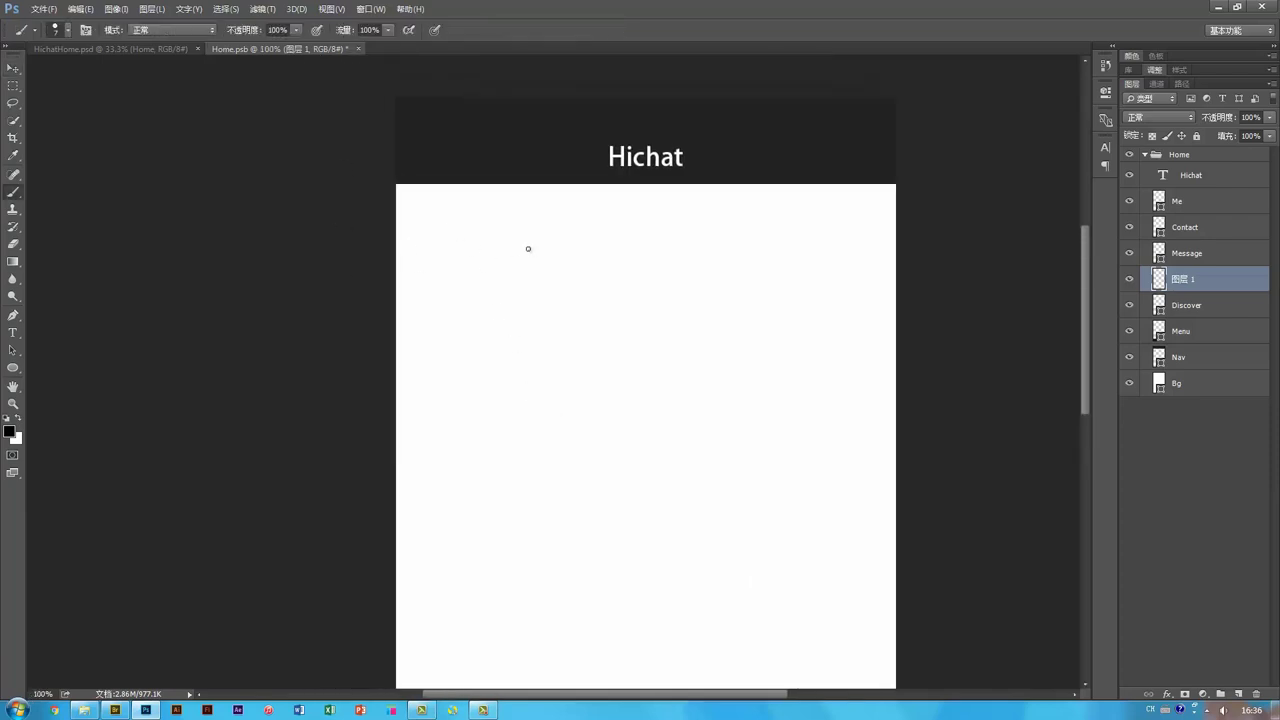
pyautogui.moveTo(494, 350); pyautogui.dragTo(473, 299)
pyautogui.hotkey('ctrl', 'z')
pyautogui.moveTo(494, 350)
pyautogui.mouseDown()
pyautogui.moveTo(483, 294)
pyautogui.moveTo(510, 342)
pyautogui.moveTo(499, 354)
pyautogui.moveTo(507, 304)
pyautogui.moveTo(489, 323)
pyautogui.moveTo(494, 302)
pyautogui.moveTo(474, 314)
pyautogui.moveTo(501, 291)
pyautogui.moveTo(506, 344)
pyautogui.mouseUp()
pyautogui.hotkey('ctrl', 'alt', 'z')
pyautogui.hotkey('ctrl', 'alt', 'z')
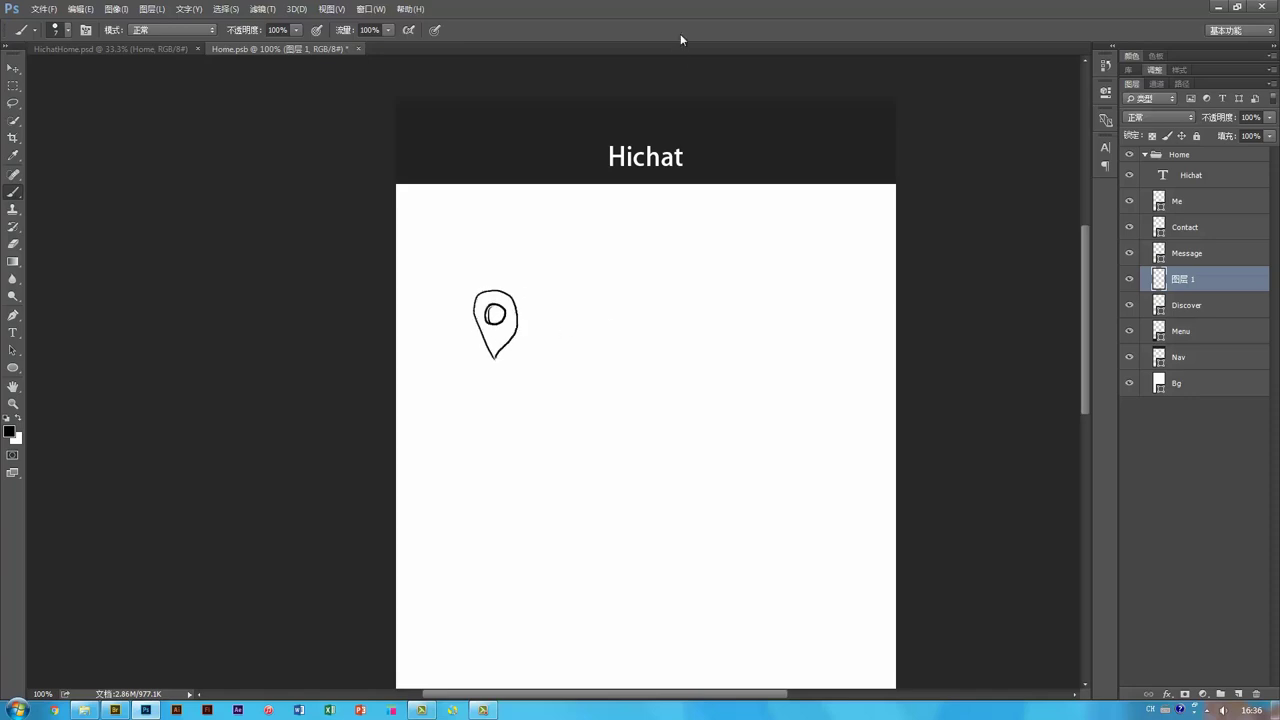
# Draw an arrow pointing right from the pin sketch and sketch a simple person icon at its tip.
pyautogui.hotkey('ctrl', '+')
pyautogui.moveTo(434, 328)
pyautogui.mouseDown()
pyautogui.moveTo(654, 333)
pyautogui.moveTo(622, 360)
pyautogui.mouseUp()
pyautogui.hscroll(3, 640, 320)
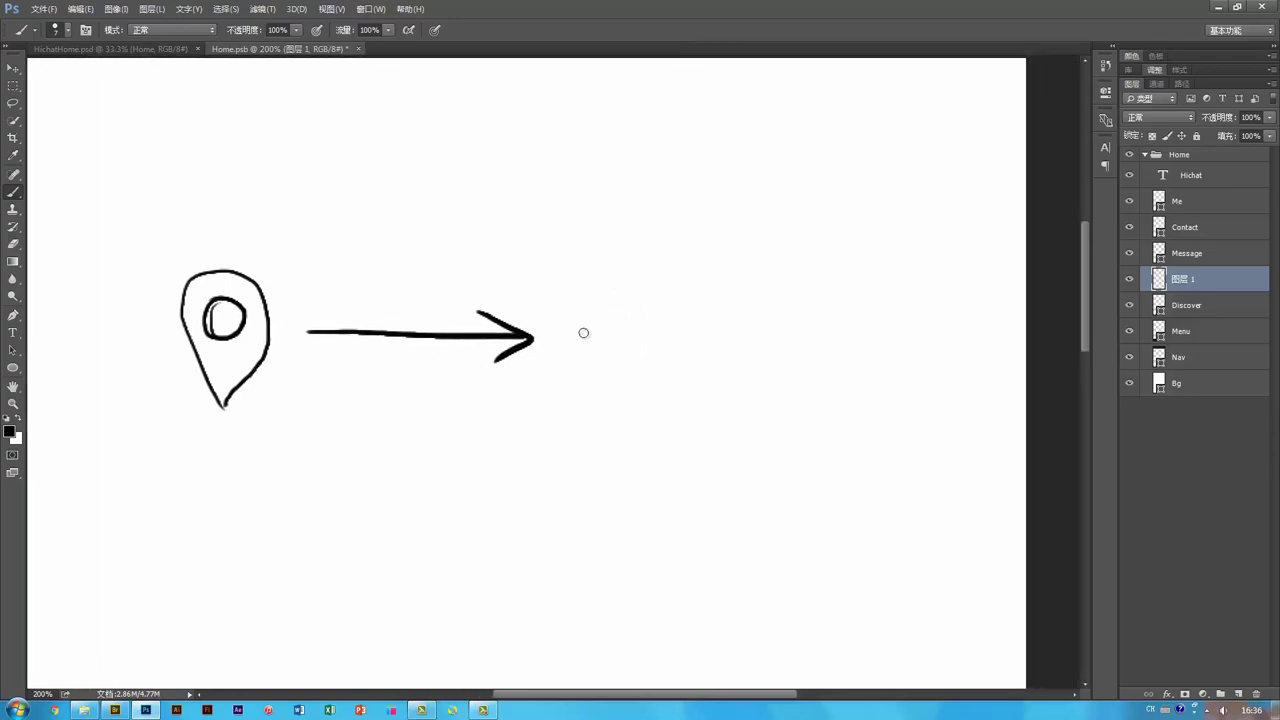
pyautogui.moveTo(603, 283); pyautogui.dragTo(611, 295)
pyautogui.moveTo(600, 348)
pyautogui.mouseDown()
pyautogui.moveTo(626, 363)
pyautogui.moveTo(617, 346)
pyautogui.mouseUp()
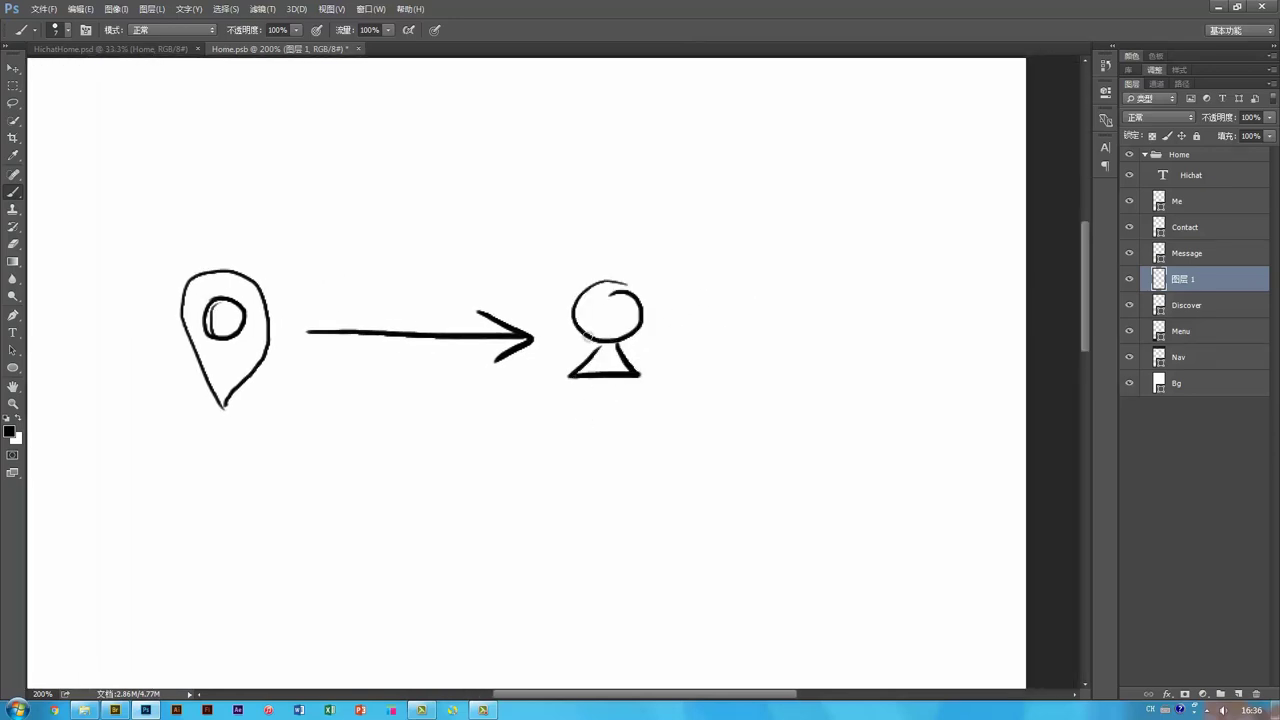
# Sketch three rays fanning out from the person icon toward a camera, a music note and a document with text lines.
pyautogui.moveTo(672, 275)
pyautogui.mouseDown()
pyautogui.moveTo(624, 344)
pyautogui.moveTo(668, 286)
pyautogui.mouseUp()
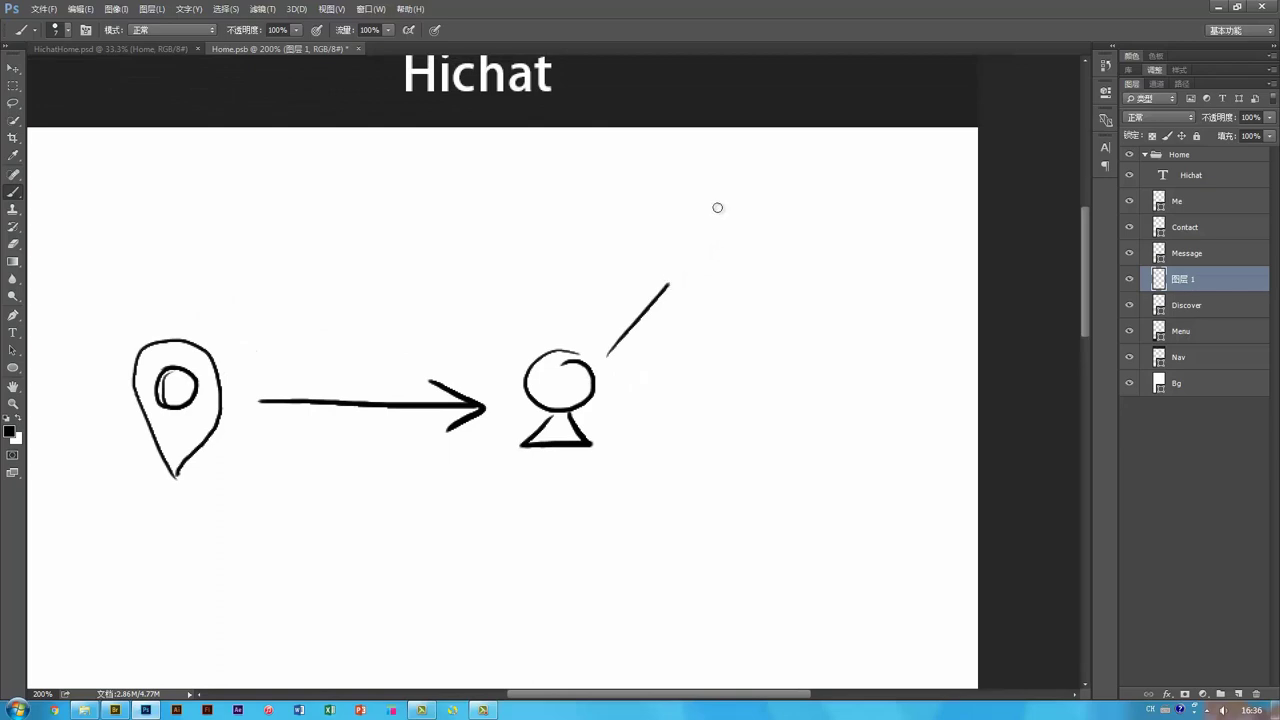
pyautogui.moveTo(705, 233)
pyautogui.mouseDown()
pyautogui.moveTo(706, 174)
pyautogui.moveTo(768, 230)
pyautogui.moveTo(706, 232)
pyautogui.moveTo(735, 196)
pyautogui.moveTo(738, 220)
pyautogui.mouseUp()
pyautogui.moveTo(757, 186)
pyautogui.mouseDown()
pyautogui.moveTo(773, 165)
pyautogui.moveTo(777, 230)
pyautogui.mouseUp()
pyautogui.moveTo(617, 357)
pyautogui.mouseDown()
pyautogui.moveTo(729, 340)
pyautogui.moveTo(742, 276)
pyautogui.moveTo(802, 283)
pyautogui.moveTo(795, 332)
pyautogui.mouseUp()
pyautogui.moveTo(741, 299); pyautogui.dragTo(806, 298)
pyautogui.moveTo(620, 380)
pyautogui.mouseDown()
pyautogui.moveTo(679, 392)
pyautogui.moveTo(732, 373)
pyautogui.moveTo(751, 386)
pyautogui.moveTo(812, 384)
pyautogui.moveTo(749, 425)
pyautogui.moveTo(801, 426)
pyautogui.moveTo(754, 391)
pyautogui.moveTo(789, 421)
pyautogui.moveTo(803, 387)
pyautogui.mouseUp()
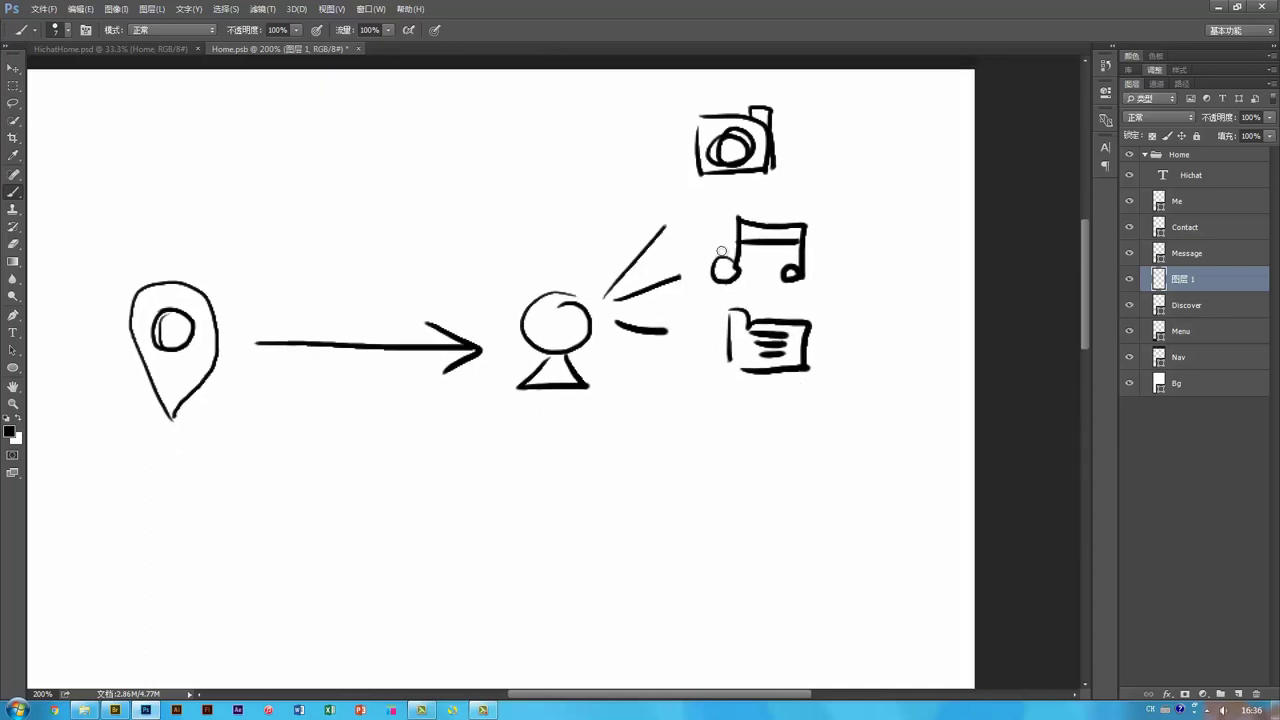
# Erase the document sketch below the music note and redraw it as stacked pages with text lines.
pyautogui.press('e')
pyautogui.moveTo(740, 320)
pyautogui.mouseDown()
pyautogui.moveTo(723, 346)
pyautogui.moveTo(740, 353)
pyautogui.moveTo(724, 325)
pyautogui.moveTo(805, 332)
pyautogui.moveTo(753, 331)
pyautogui.moveTo(765, 342)
pyautogui.moveTo(746, 369)
pyautogui.moveTo(783, 369)
pyautogui.mouseUp()
pyautogui.press('b')
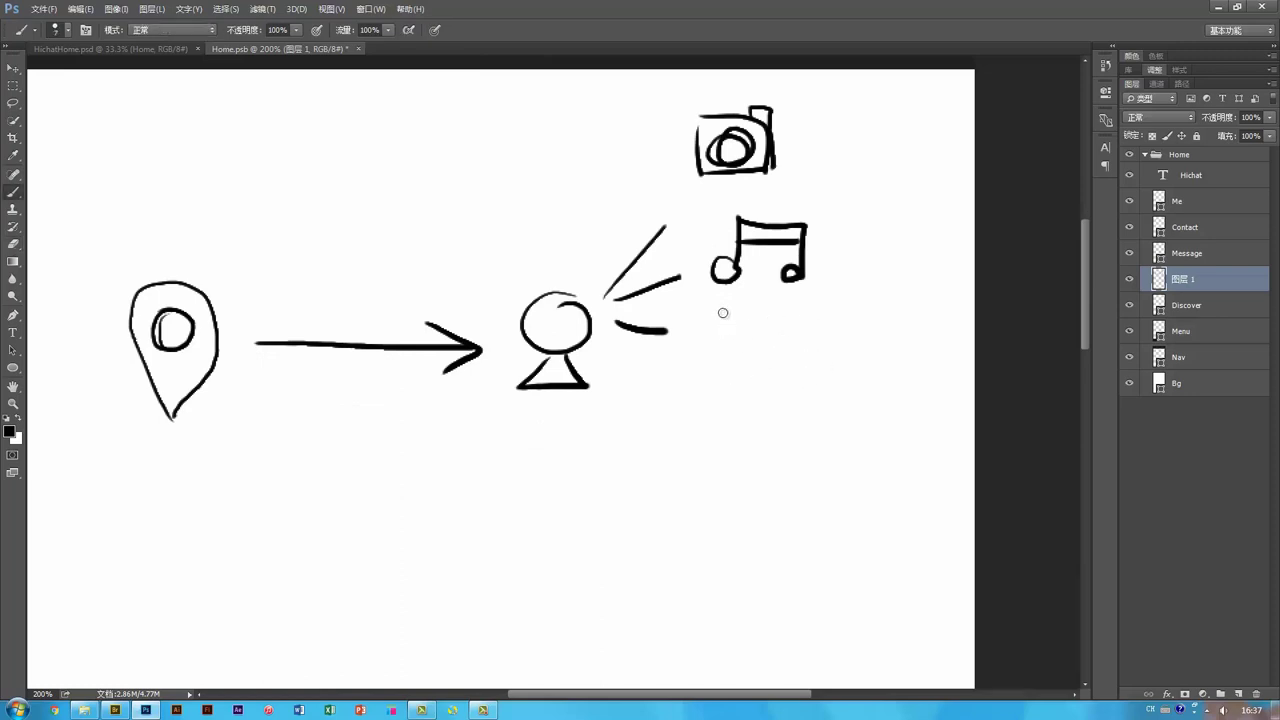
pyautogui.moveTo(721, 301)
pyautogui.mouseDown()
pyautogui.moveTo(720, 356)
pyautogui.moveTo(764, 298)
pyautogui.moveTo(761, 347)
pyautogui.moveTo(730, 311)
pyautogui.mouseUp()
pyautogui.moveTo(758, 318); pyautogui.dragTo(728, 327)
pyautogui.moveTo(758, 334)
pyautogui.mouseDown()
pyautogui.moveTo(728, 335)
pyautogui.moveTo(728, 351)
pyautogui.mouseUp()
pyautogui.moveTo(718, 359); pyautogui.dragTo(764, 357)
pyautogui.moveTo(776, 312); pyautogui.dragTo(772, 364)
# Sketch a heart and a speech bubble with three dots below the document, with two more rays from the person icon.
pyautogui.press('space')
pyautogui.moveTo(632, 381)
pyautogui.mouseDown()
pyautogui.moveTo(622, 284)
pyautogui.moveTo(655, 291)
pyautogui.mouseUp()
pyautogui.press('space')
pyautogui.moveTo(739, 323)
pyautogui.mouseDown()
pyautogui.moveTo(725, 410)
pyautogui.moveTo(686, 369)
pyautogui.moveTo(740, 369)
pyautogui.moveTo(707, 417)
pyautogui.moveTo(664, 362)
pyautogui.mouseUp()
pyautogui.moveTo(612, 299); pyautogui.dragTo(652, 392)
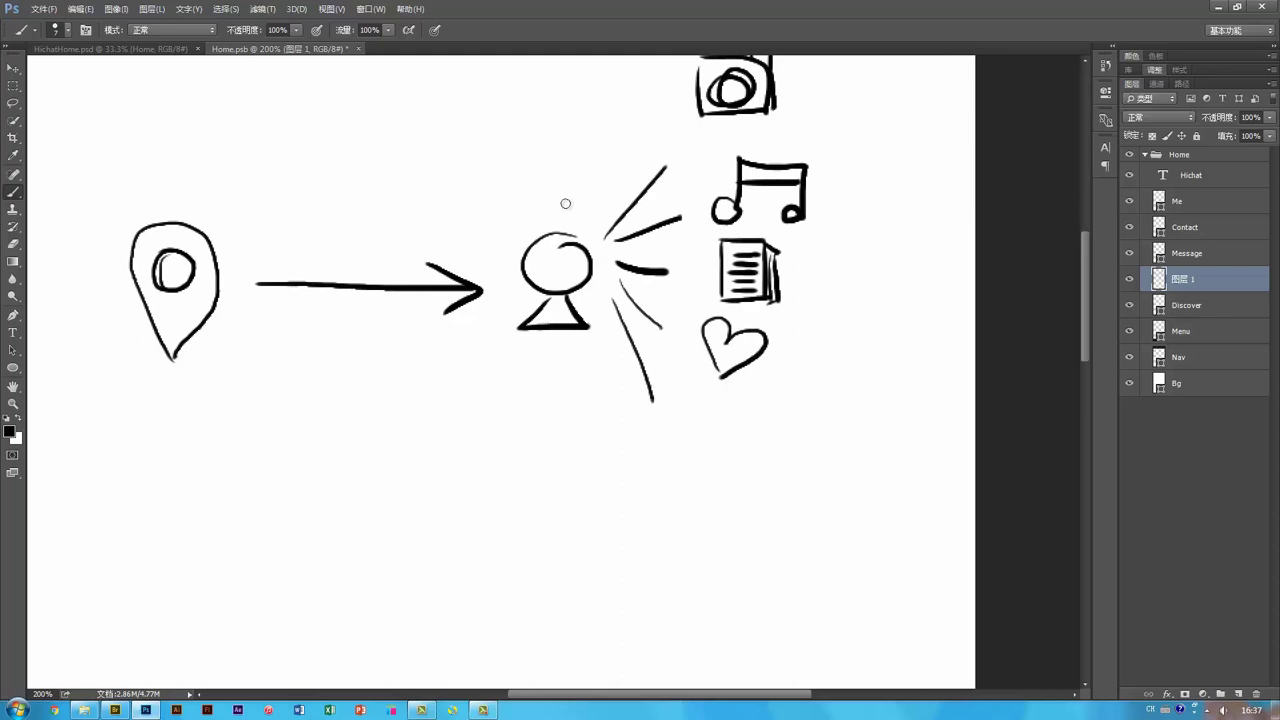
pyautogui.moveTo(666, 445)
pyautogui.mouseDown()
pyautogui.moveTo(674, 408)
pyautogui.moveTo(702, 394)
pyautogui.moveTo(668, 388)
pyautogui.moveTo(684, 408)
pyautogui.moveTo(694, 392)
pyautogui.mouseUp()
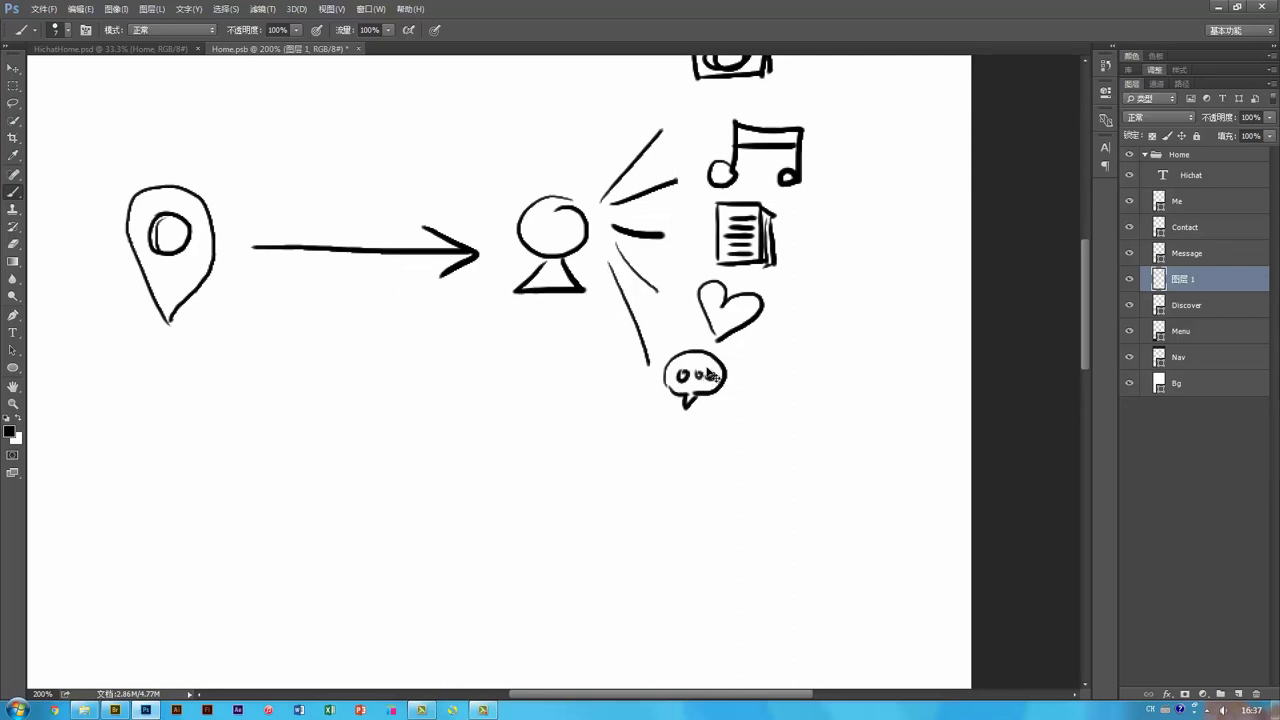
# Draw a large rounded frame around the whole sketch and circle the location pin inside it.
pyautogui.hotkey('ctrl', '-')
pyautogui.moveTo(604, 309)
pyautogui.mouseDown()
pyautogui.moveTo(644, 338)
pyautogui.moveTo(665, 273)
pyautogui.moveTo(676, 348)
pyautogui.mouseUp()
pyautogui.moveTo(683, 441)
pyautogui.mouseDown()
pyautogui.moveTo(689, 354)
pyautogui.moveTo(669, 403)
pyautogui.moveTo(735, 379)
pyautogui.moveTo(723, 374)
pyautogui.moveTo(729, 489)
pyautogui.moveTo(626, 440)
pyautogui.moveTo(477, 304)
pyautogui.mouseUp()
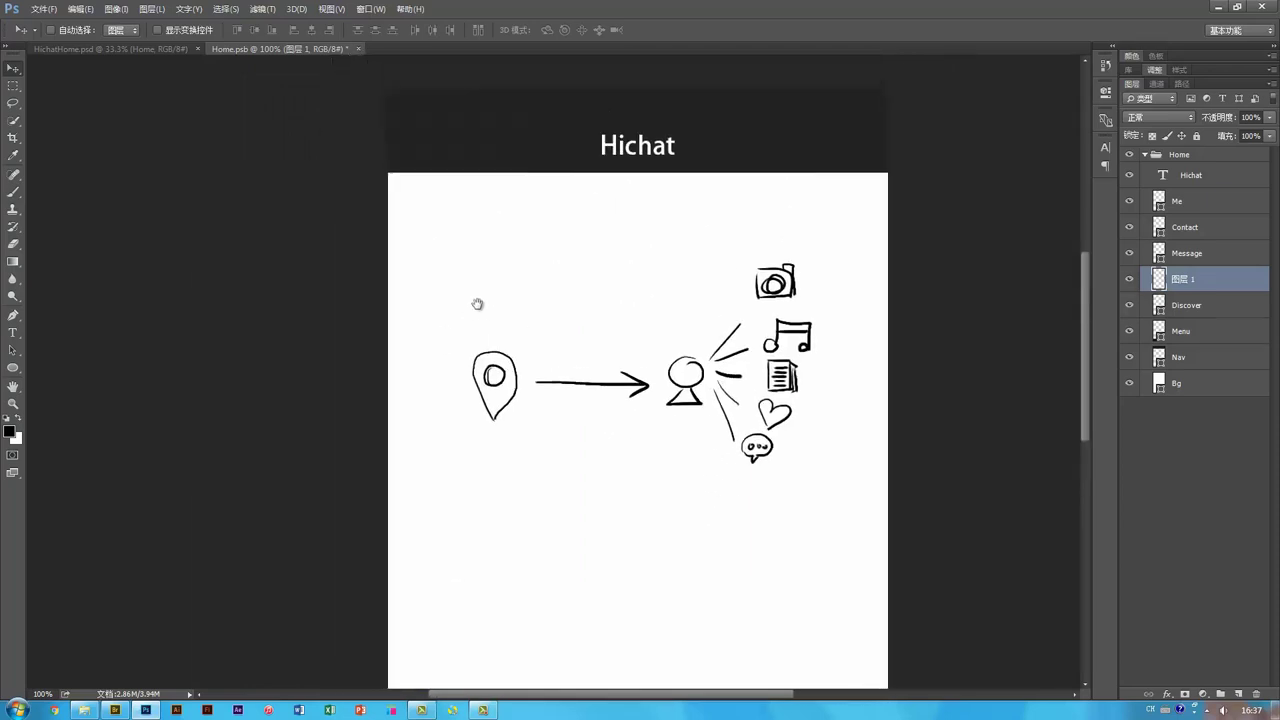
pyautogui.moveTo(581, 393); pyautogui.dragTo(549, 340)
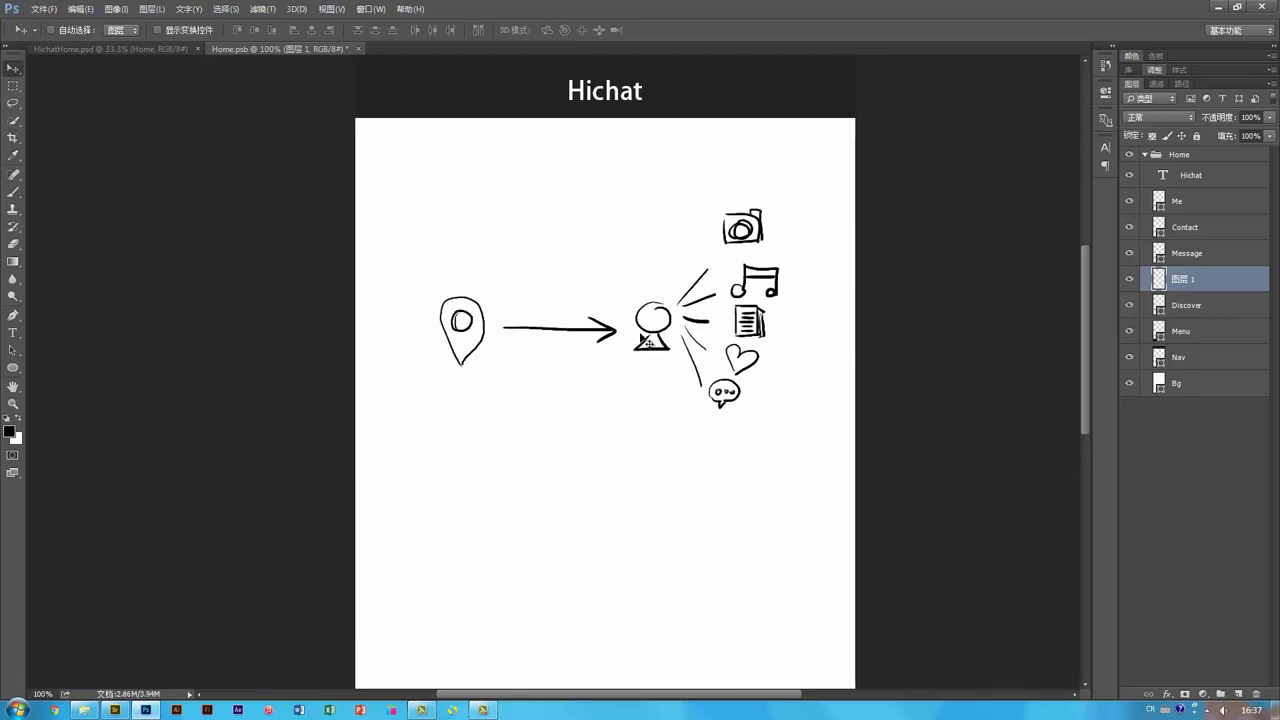
pyautogui.moveTo(664, 359); pyautogui.dragTo(604, 372)
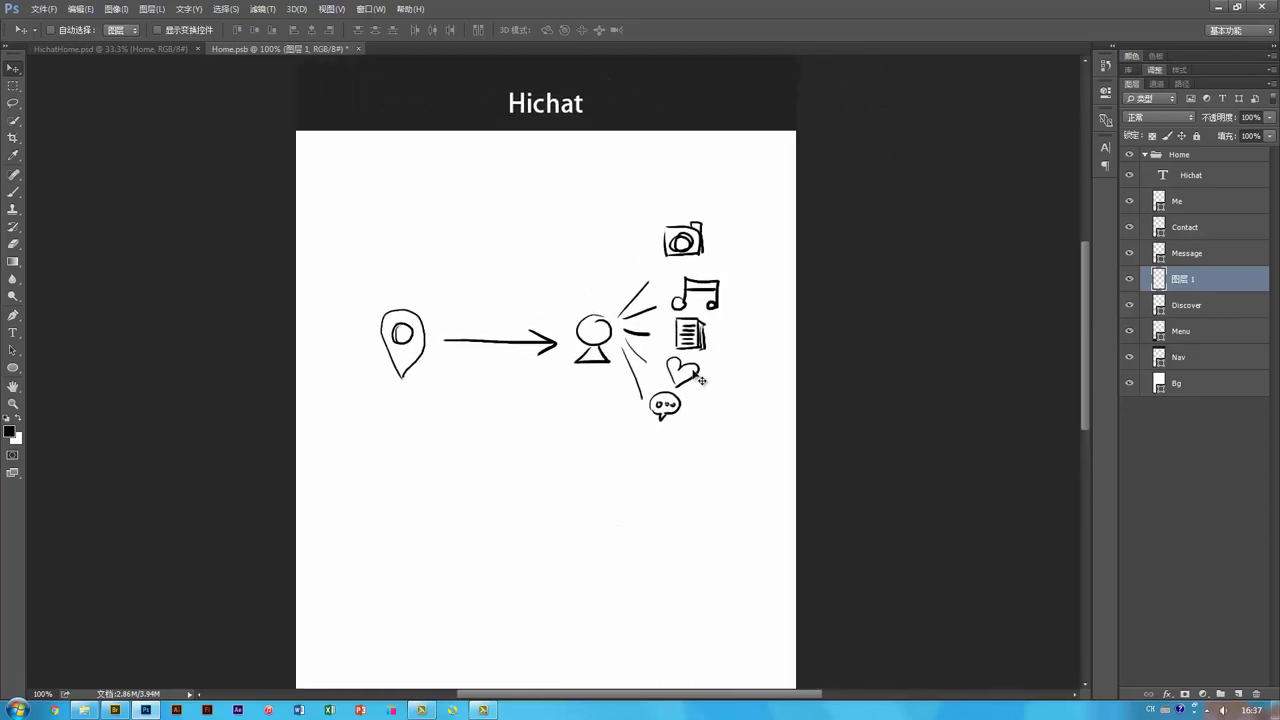
pyautogui.moveTo(674, 457); pyautogui.dragTo(634, 428)
pyautogui.press('b')
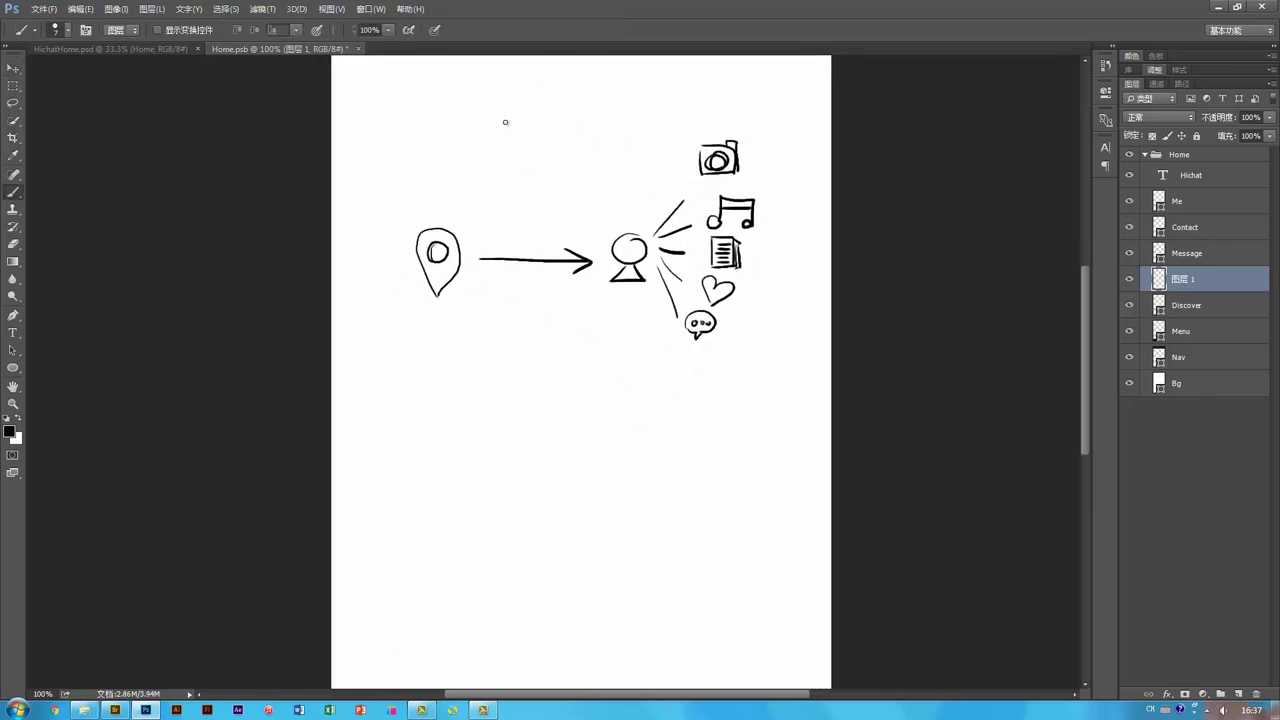
pyautogui.moveTo(416, 120)
pyautogui.mouseDown()
pyautogui.moveTo(672, 93)
pyautogui.moveTo(768, 196)
pyautogui.moveTo(752, 365)
pyautogui.moveTo(559, 399)
pyautogui.moveTo(401, 324)
pyautogui.moveTo(394, 180)
pyautogui.mouseUp()
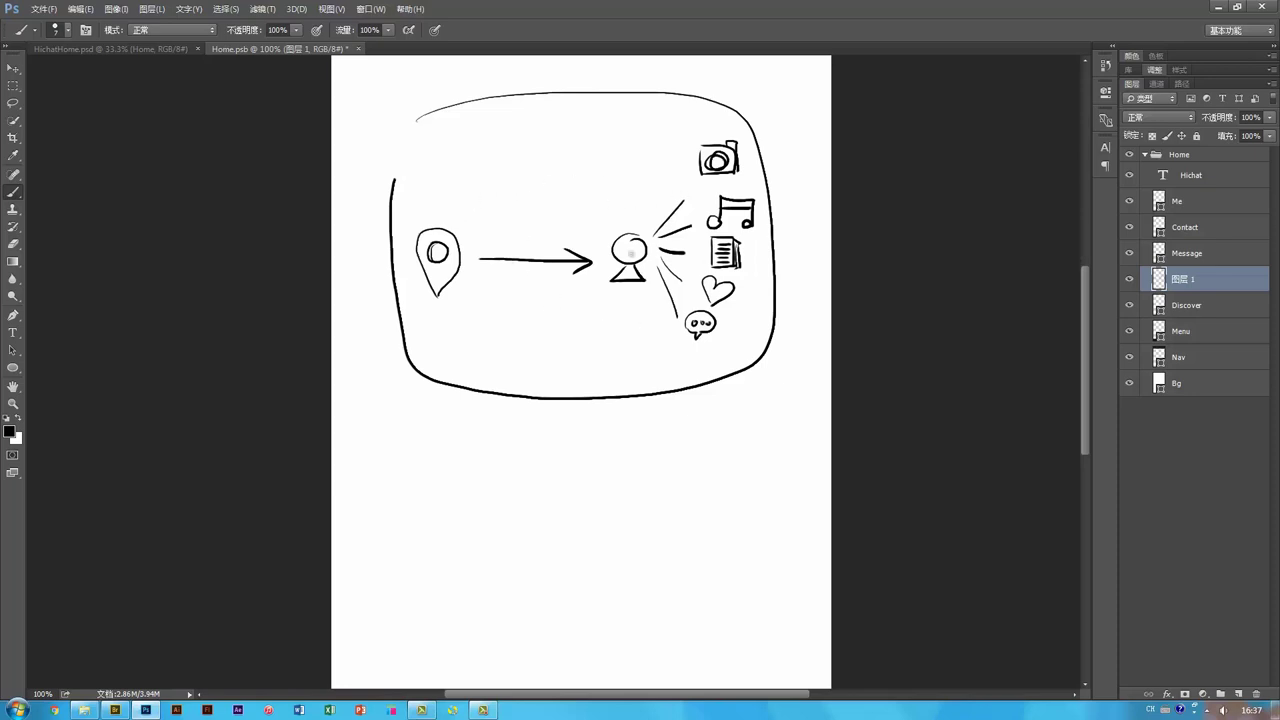
pyautogui.moveTo(565, 302)
pyautogui.mouseDown()
pyautogui.moveTo(566, 320)
pyautogui.moveTo(551, 318)
pyautogui.mouseUp()
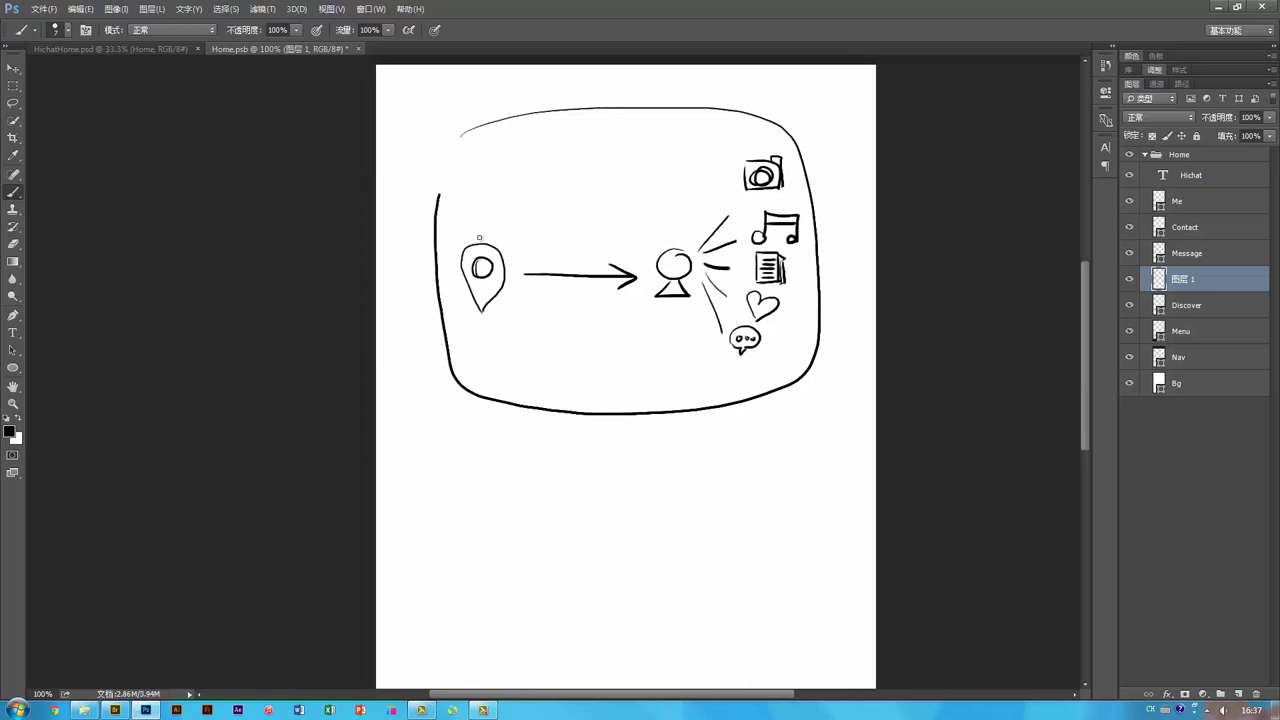
pyautogui.moveTo(503, 228)
pyautogui.mouseDown()
pyautogui.moveTo(489, 316)
pyautogui.moveTo(500, 230)
pyautogui.mouseUp()
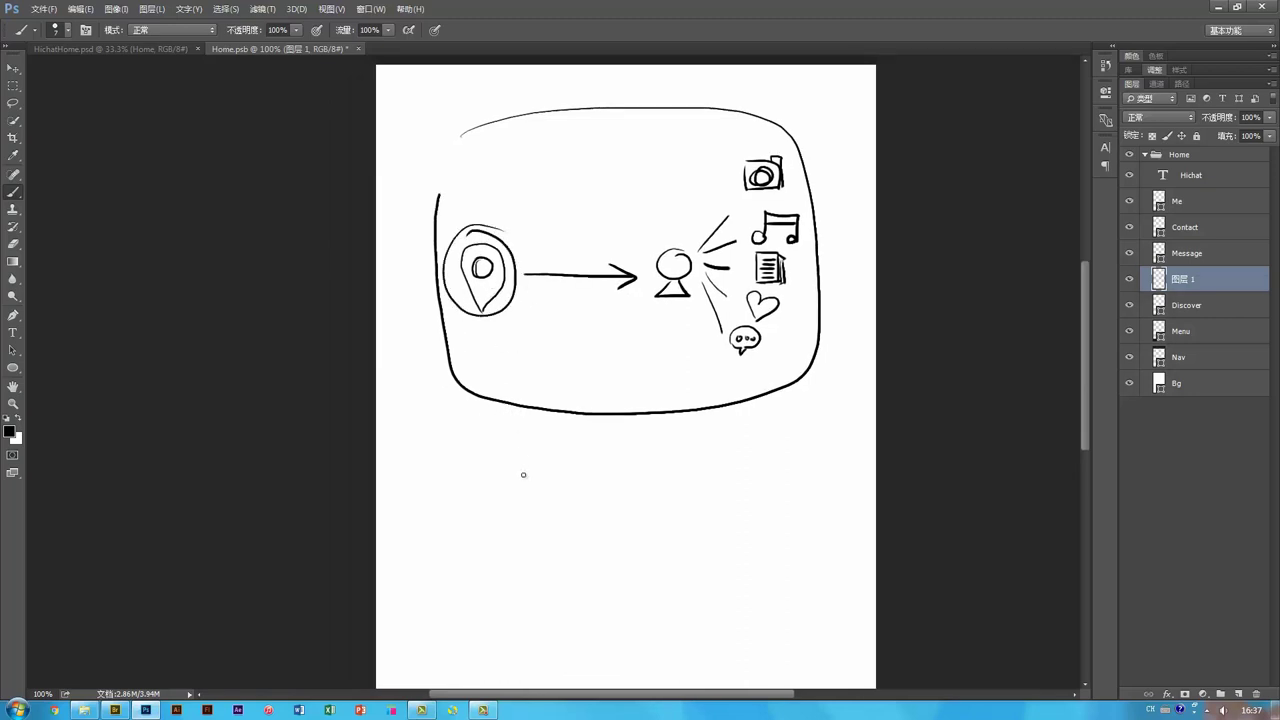
# Duplicate the yellow Discover pin icon into an evenly spaced horizontal row of five pins below the framed sketch.
pyautogui.scroll(-5, 526, 505)
pyautogui.press('v')
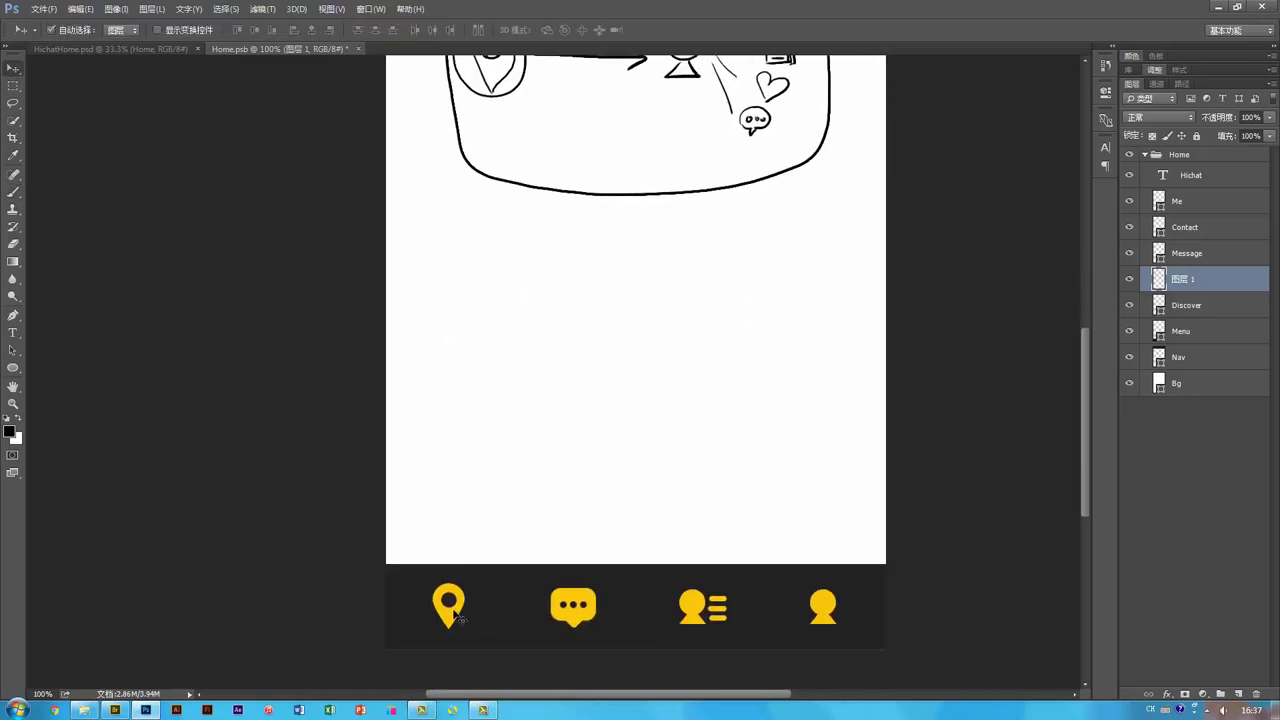
pyautogui.moveTo(455, 617)
pyautogui.mouseDown()
pyautogui.moveTo(522, 372)
pyautogui.moveTo(558, 333)
pyautogui.mouseUp()
pyautogui.moveTo(588, 269)
pyautogui.mouseDown()
pyautogui.moveTo(549, 417)
pyautogui.moveTo(554, 451)
pyautogui.moveTo(554, 423)
pyautogui.moveTo(550, 439)
pyautogui.mouseUp()
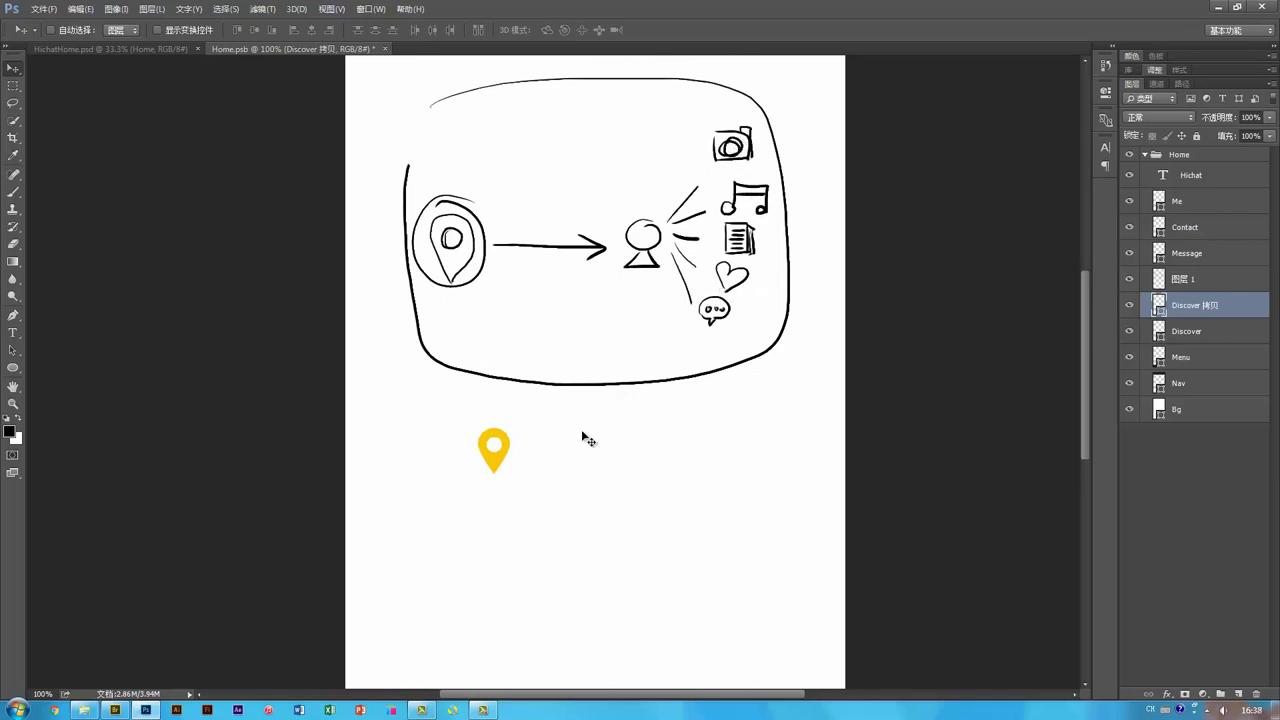
pyautogui.moveTo(501, 466); pyautogui.dragTo(675, 459)
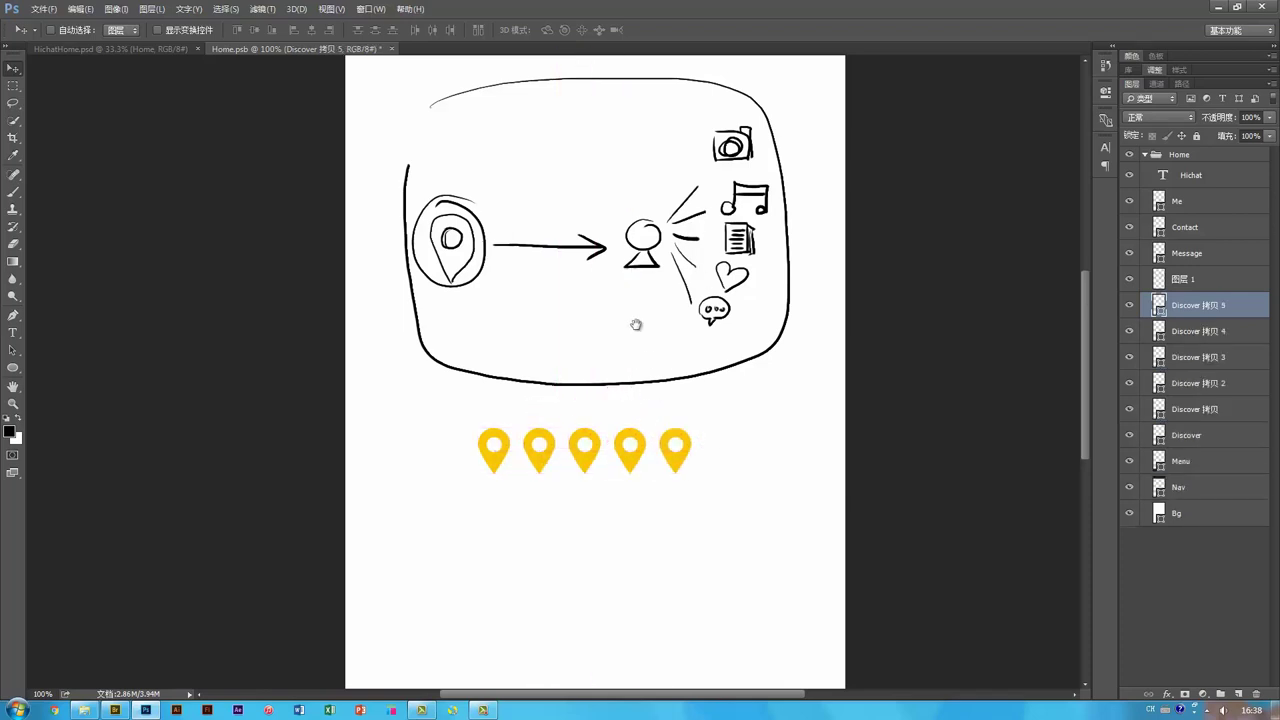
pyautogui.moveTo(562, 562); pyautogui.dragTo(571, 526)
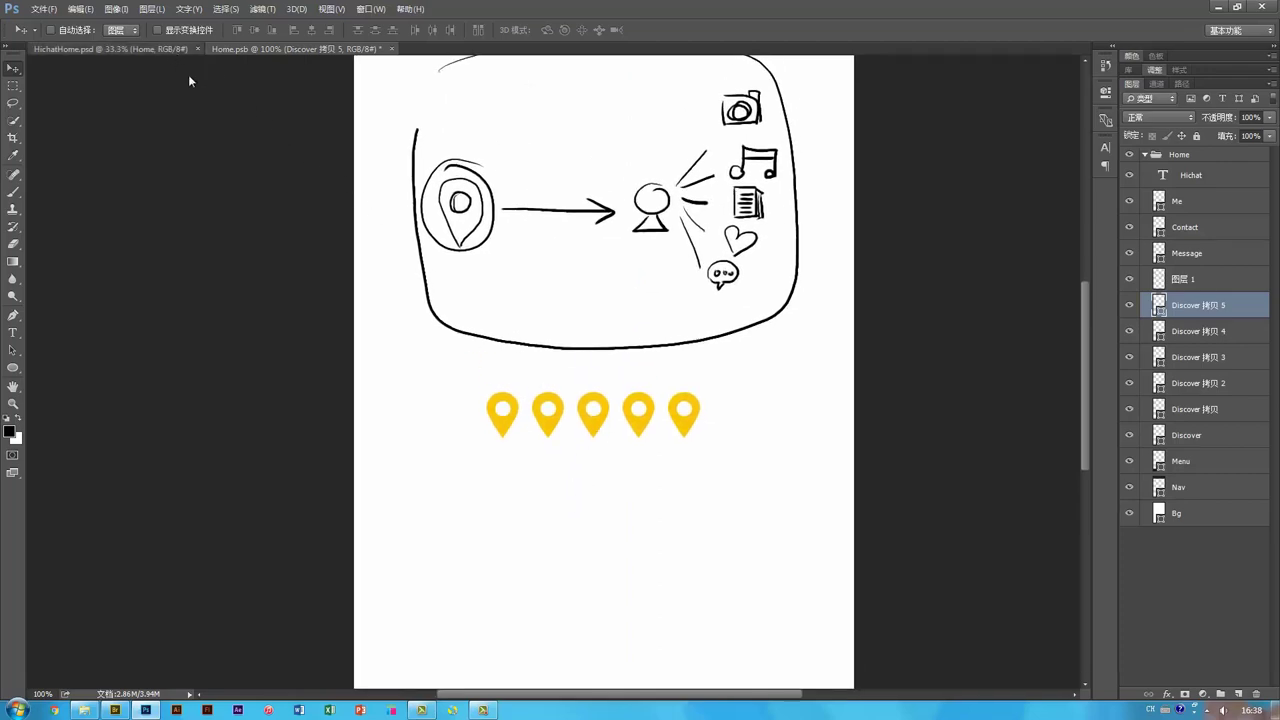
# Switch to HichatHome.psd and open the contents of the Profile smart object.
pyautogui.hotkey('ctrl', 'Tab')
pyautogui.hotkey('ctrl', '1')
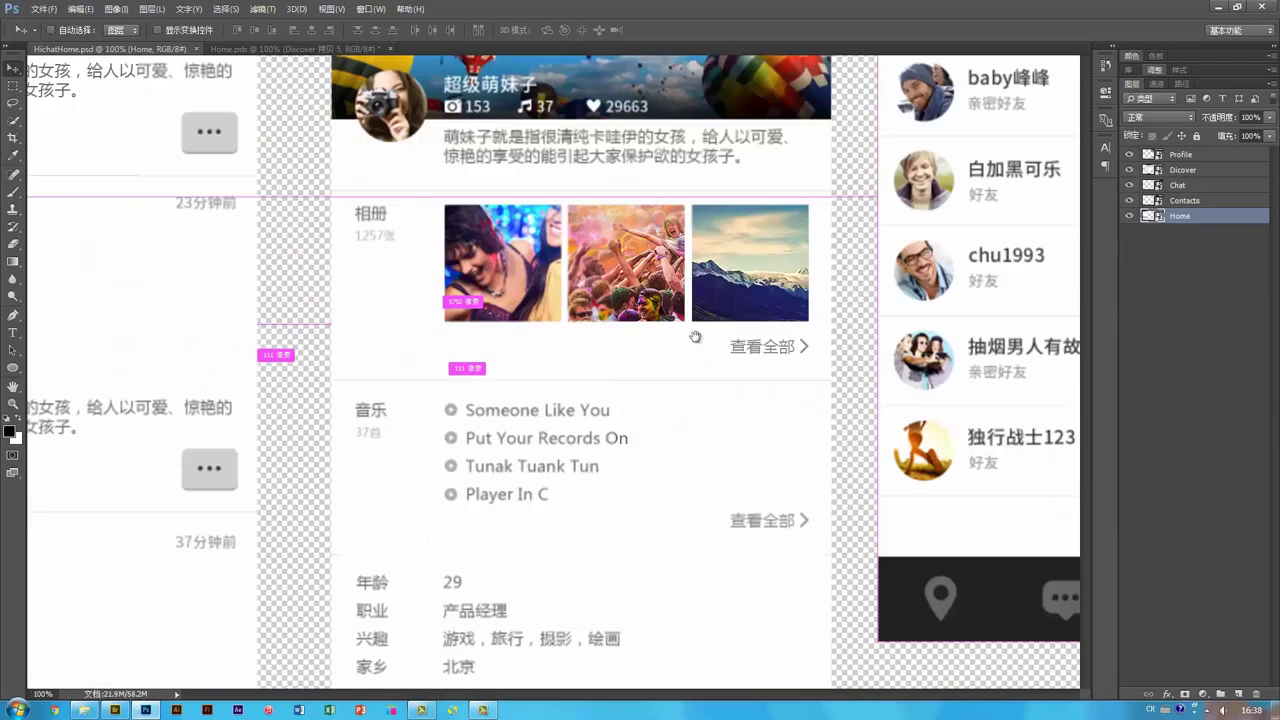
pyautogui.moveTo(694, 334); pyautogui.dragTo(718, 497)
pyautogui.click(1145, 155)
pyautogui.doubleClick(1149, 155)
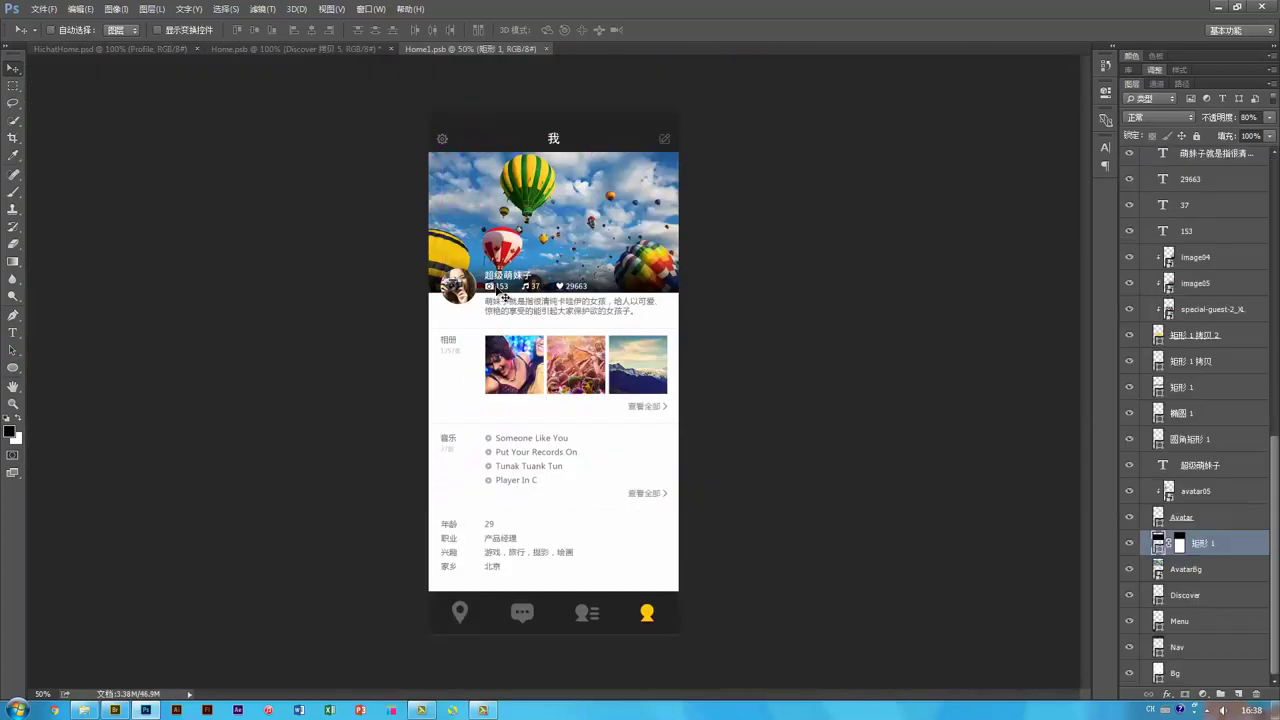
# Place a copy of the profile's camera icon on the first pin in Home.psb and delete that pin's inner circle path.
pyautogui.click(340, 49)
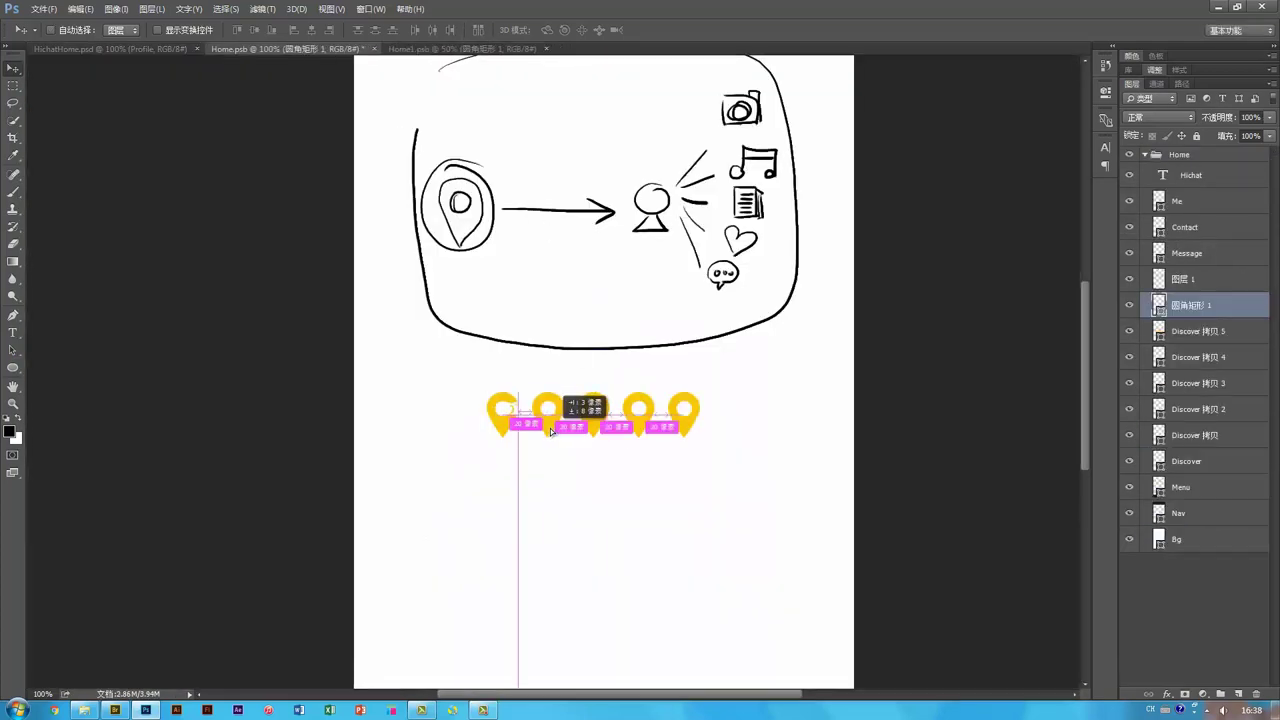
pyautogui.keyDown('ctrl'); pyautogui.click(503, 424); pyautogui.keyUp('ctrl')
pyautogui.press('a')
pyautogui.click(505, 411)
pyautogui.press('Delete')
pyautogui.press('v')
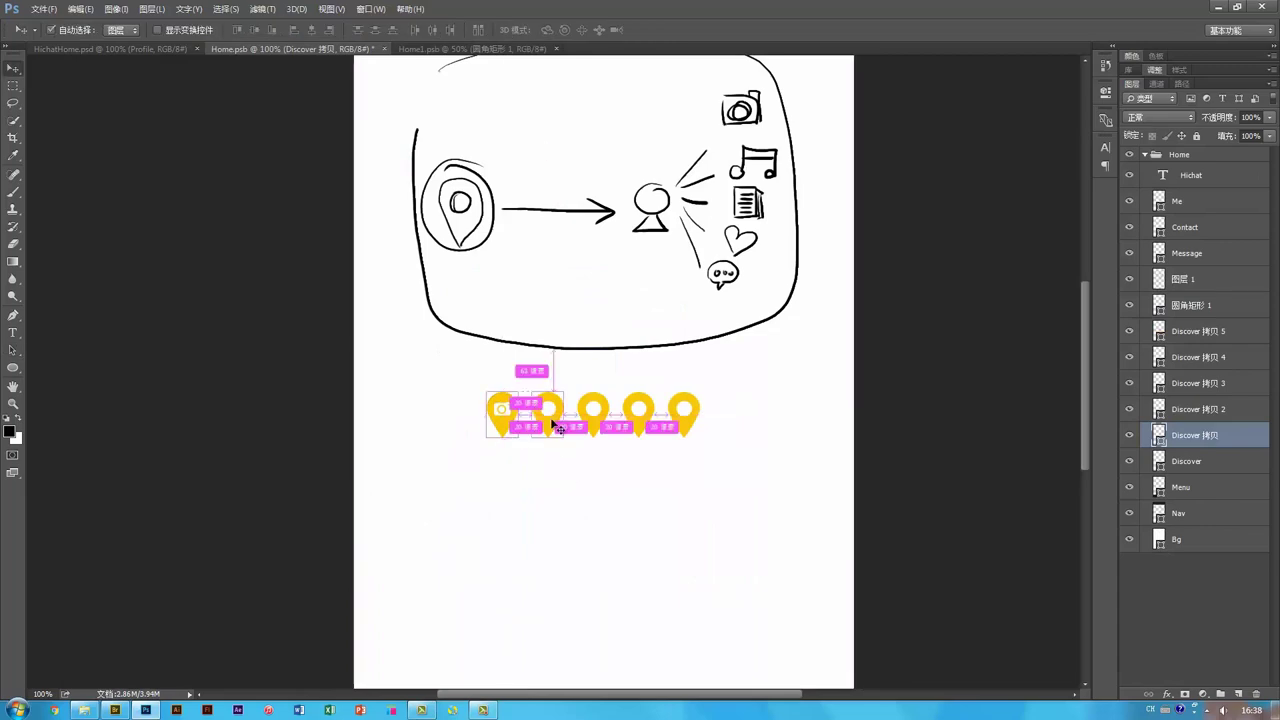
# Delete the second pin's inner circle path and place a copy of the profile's music note icon on that pin.
pyautogui.keyDown('ctrl'); pyautogui.click(551, 426); pyautogui.keyUp('ctrl')
pyautogui.press('a')
pyautogui.click(549, 411)
pyautogui.press('Delete')
pyautogui.click(457, 49)
pyautogui.press('v')
pyautogui.hotkey('ctrl', '+')
pyautogui.hotkey('ctrl', '+')
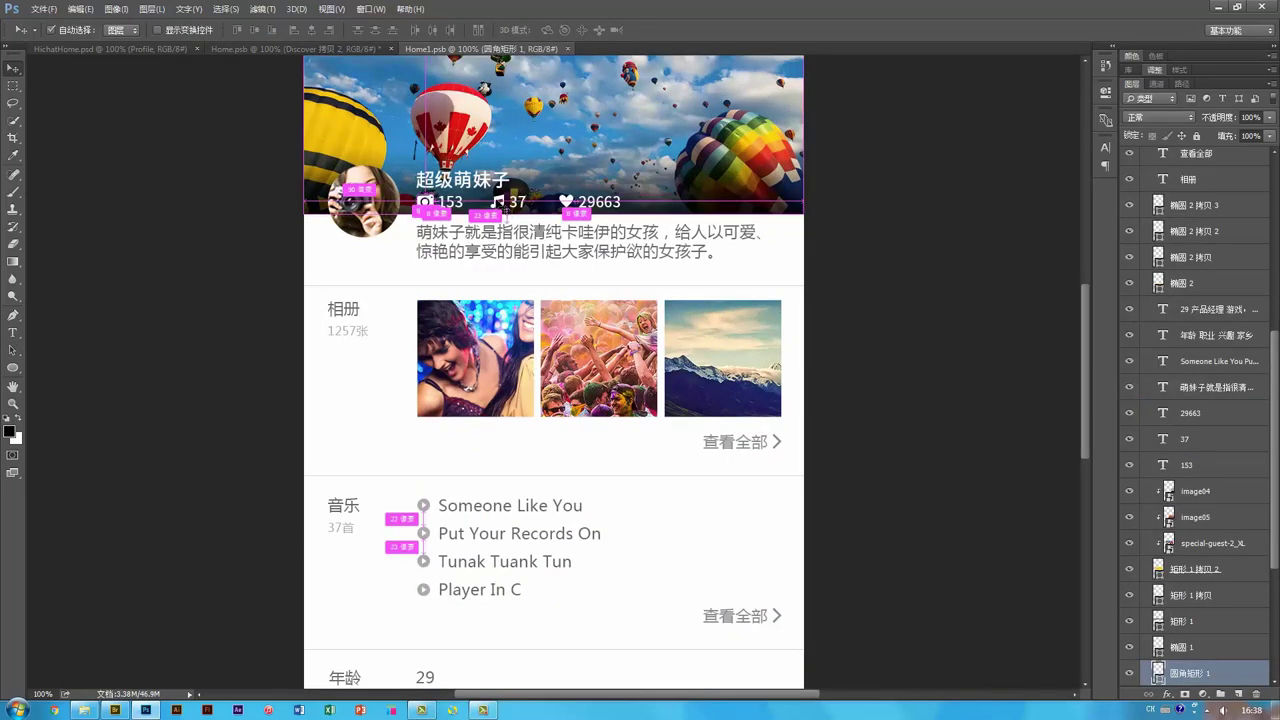
pyautogui.moveTo(494, 207); pyautogui.dragTo(547, 416)
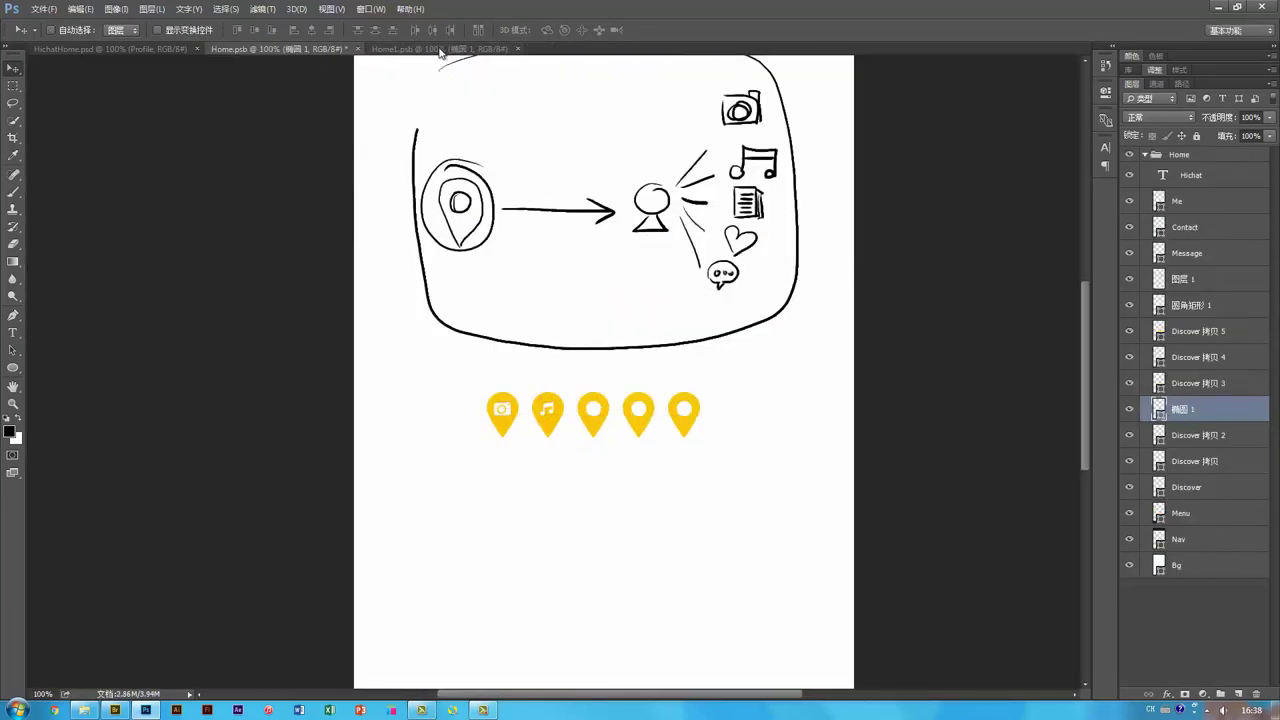
# Replace the third pin's inner circle with a copy of the profile's heart icon and move the icon layers above the pin layers.
pyautogui.click(445, 49)
pyautogui.moveTo(336, 51); pyautogui.dragTo(634, 418)
pyautogui.keyDown('ctrl'); pyautogui.click(597, 423); pyautogui.keyUp('ctrl')
pyautogui.press('a')
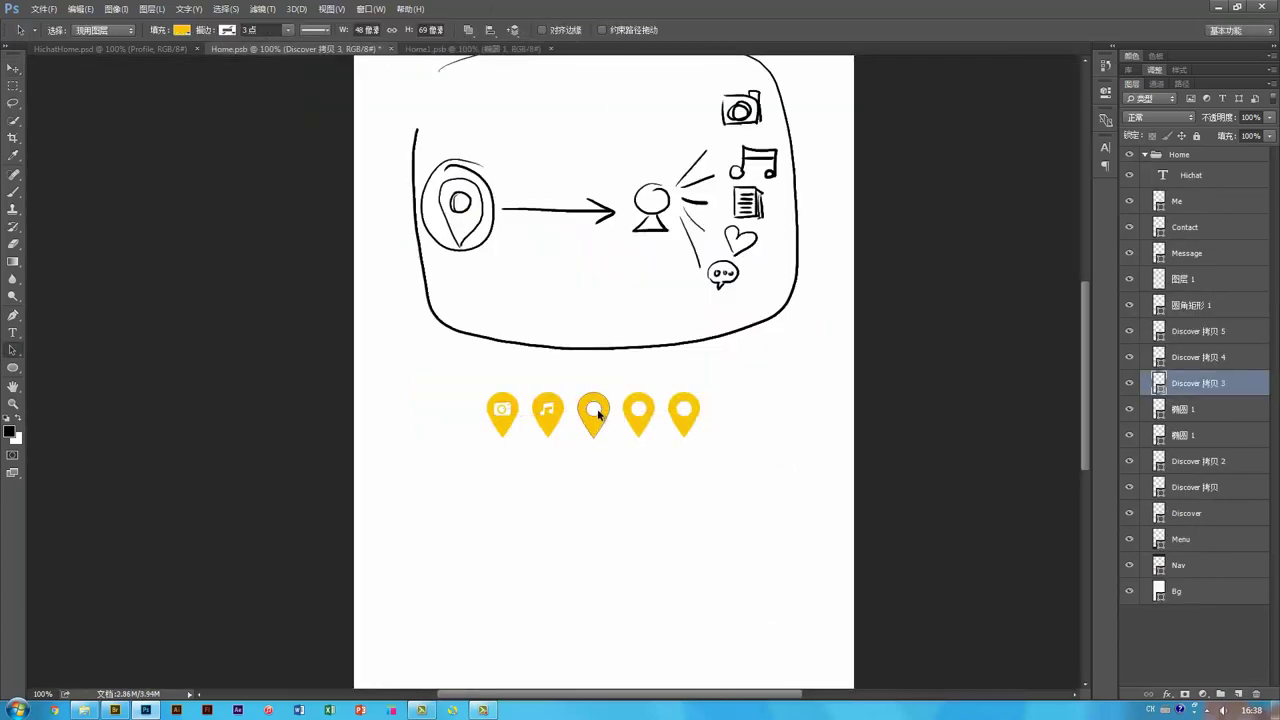
pyautogui.click(597, 413)
pyautogui.press('Delete')
pyautogui.press('v')
pyautogui.keyDown('ctrl'); pyautogui.click(640, 436); pyautogui.keyUp('ctrl')
pyautogui.moveTo(1230, 414); pyautogui.dragTo(1228, 320)
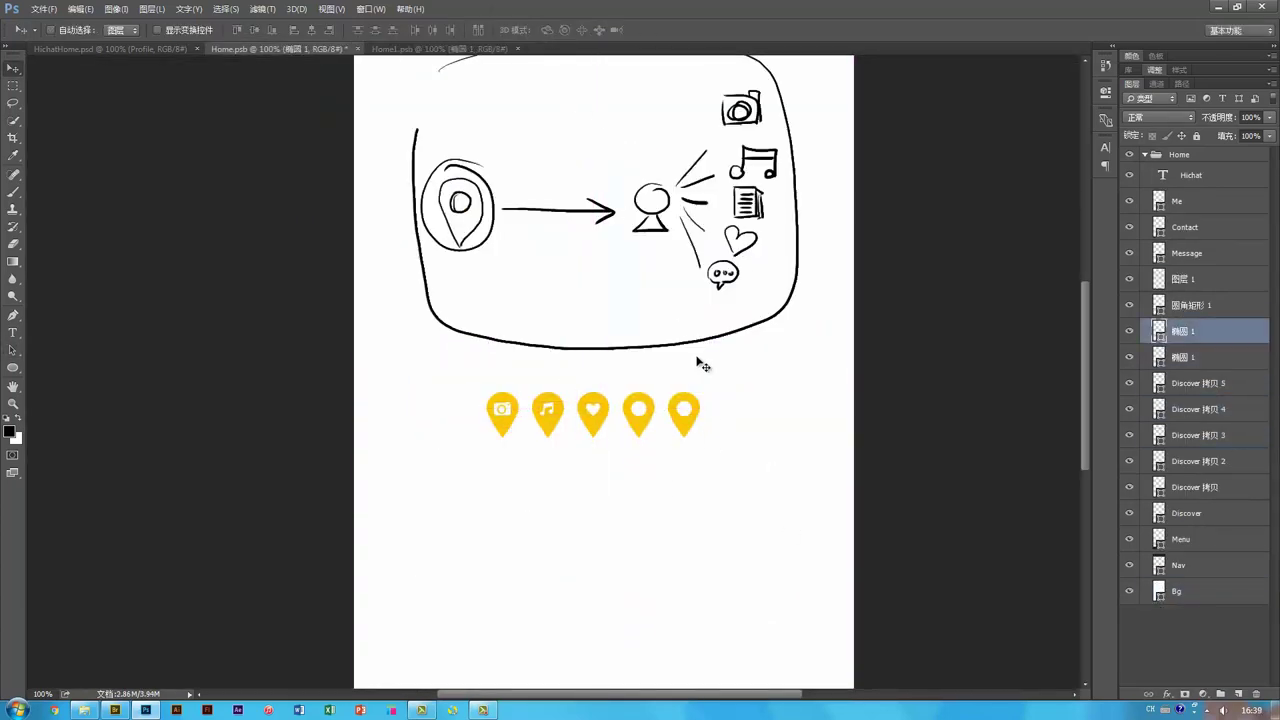
# Delete the fourth pin's inner circle path and place a copy of the Message icon from Home1.psb on that pin.
pyautogui.click(641, 420)
pyautogui.click(450, 48)
pyautogui.click(497, 482)
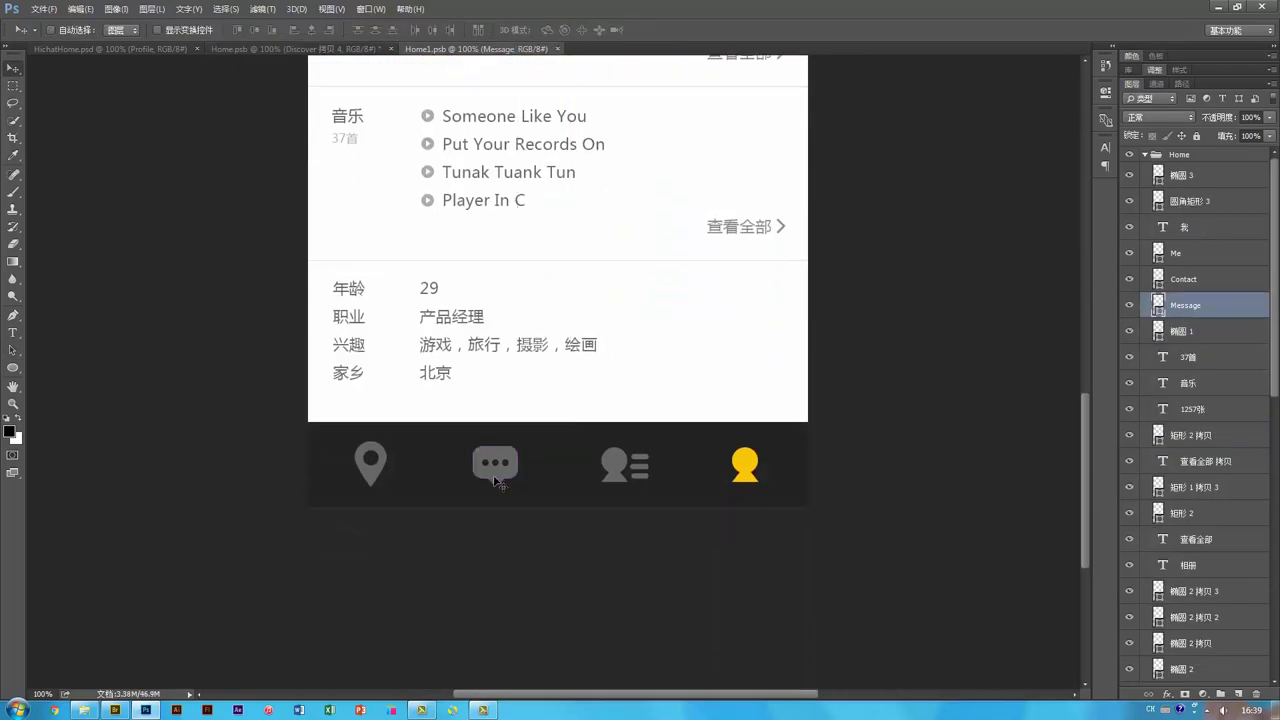
pyautogui.moveTo(494, 482); pyautogui.dragTo(654, 417)
pyautogui.hotkey('ctrl', '+')
pyautogui.hotkey('ctrl', '+')
pyautogui.hotkey('ctrl', '+')
pyautogui.moveTo(957, 600); pyautogui.dragTo(615, 376)
# Increase the corner radius of the Message icon's bubble so its sides become fully rounded.
pyautogui.press('a')
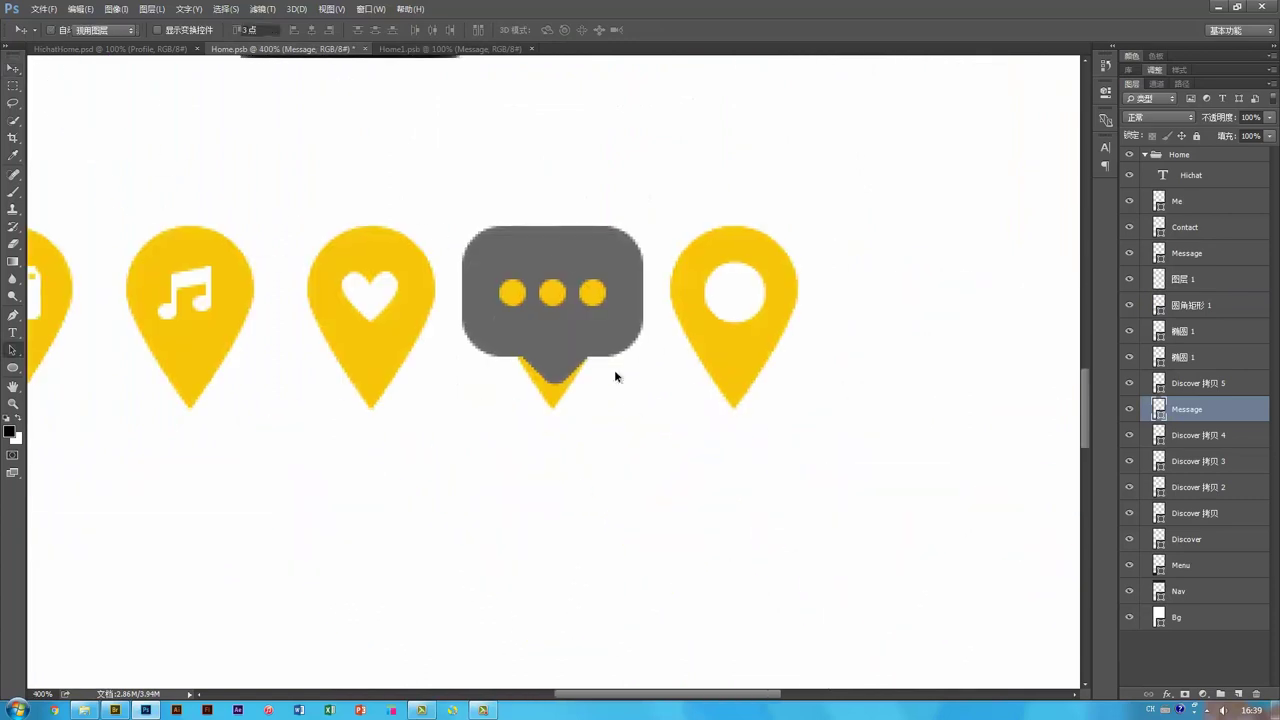
pyautogui.click(638, 308)
pyautogui.click(1105, 92)
pyautogui.moveTo(920, 224); pyautogui.dragTo(948, 221)
pyautogui.click(571, 437)
# Shrink the speech bubble's tail, reposition it at the bubble's lower edge and narrow it to 66.67% width.
pyautogui.click(556, 372)
pyautogui.hotkey('ctrl', 't')
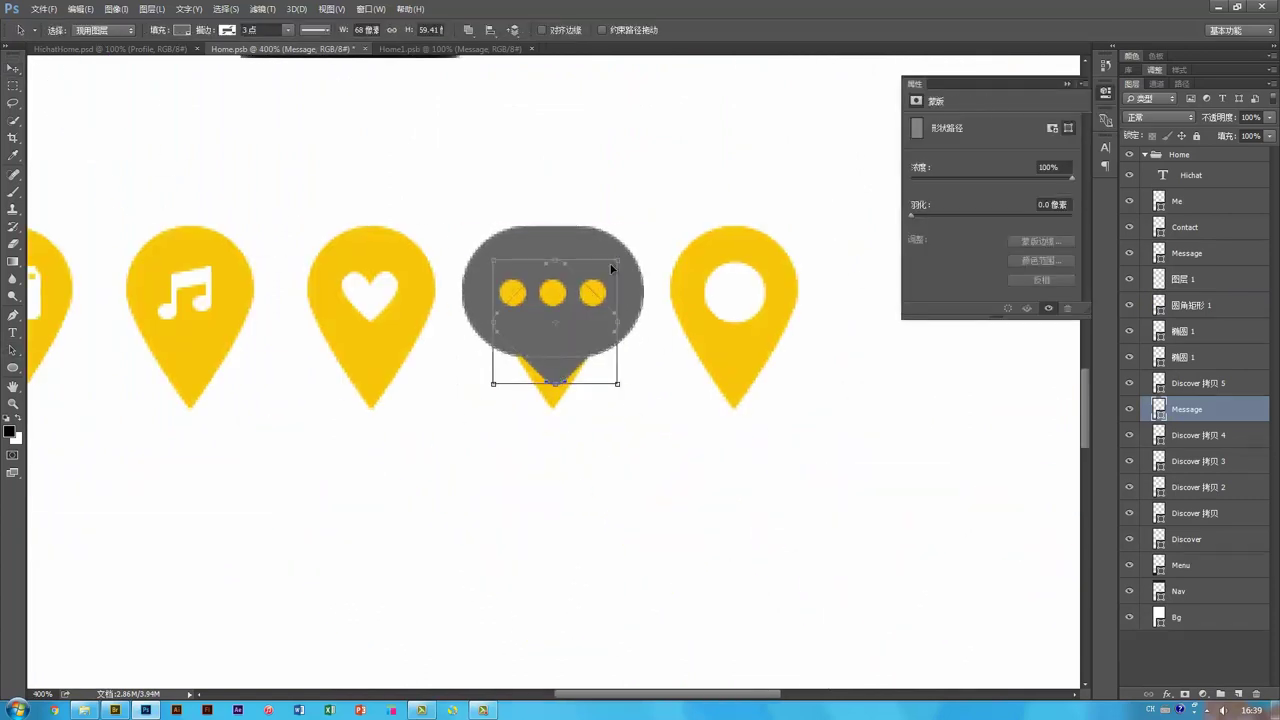
pyautogui.moveTo(616, 261); pyautogui.dragTo(586, 293)
pyautogui.press('Return')
pyautogui.hotkey('shift', 'Down')
pyautogui.hotkey('shift', 'Down')
pyautogui.hotkey('shift', 'Down')
pyautogui.press('Left')
pyautogui.hotkey('ctrl', 't')
pyautogui.moveTo(582, 348); pyautogui.dragTo(572, 346)
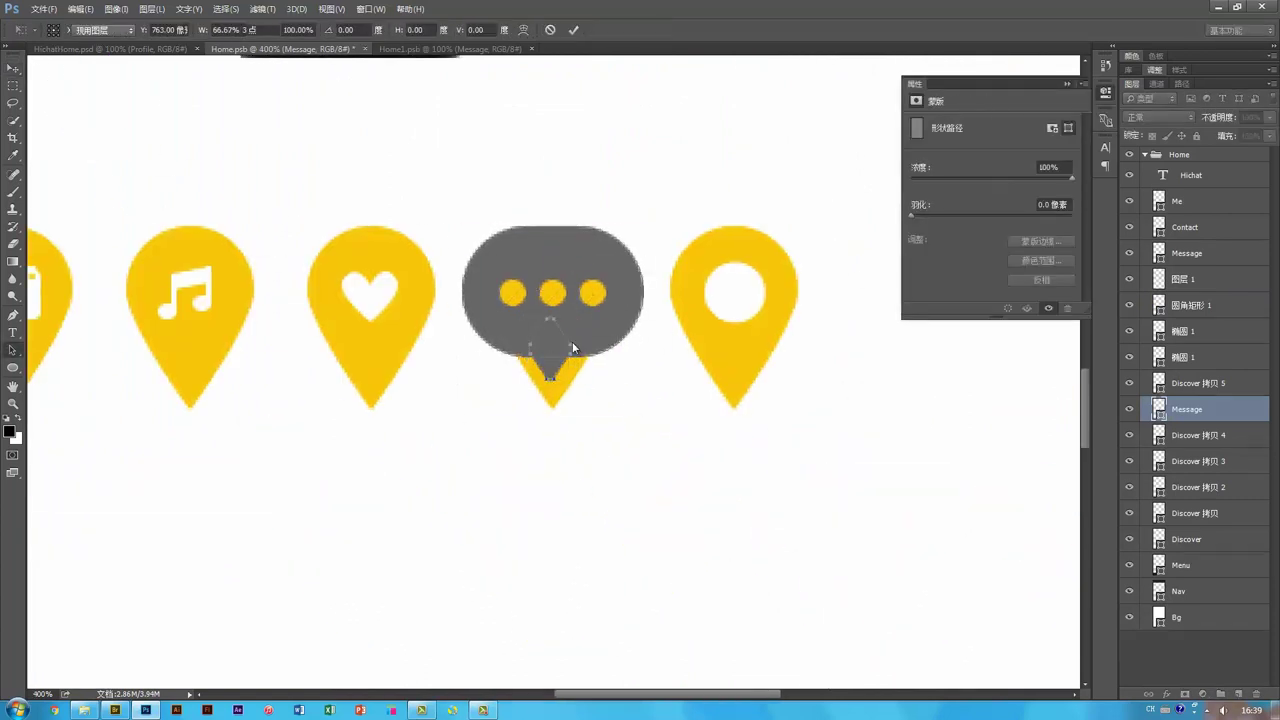
pyautogui.press('Return')
# Scale the message icon down to about 24 px wide inside the fourth pin, nudge it upward and fill it white.
pyautogui.press('v')
pyautogui.hotkey('ctrl', 't')
pyautogui.moveTo(643, 226); pyautogui.dragTo(586, 277)
pyautogui.press('Return')
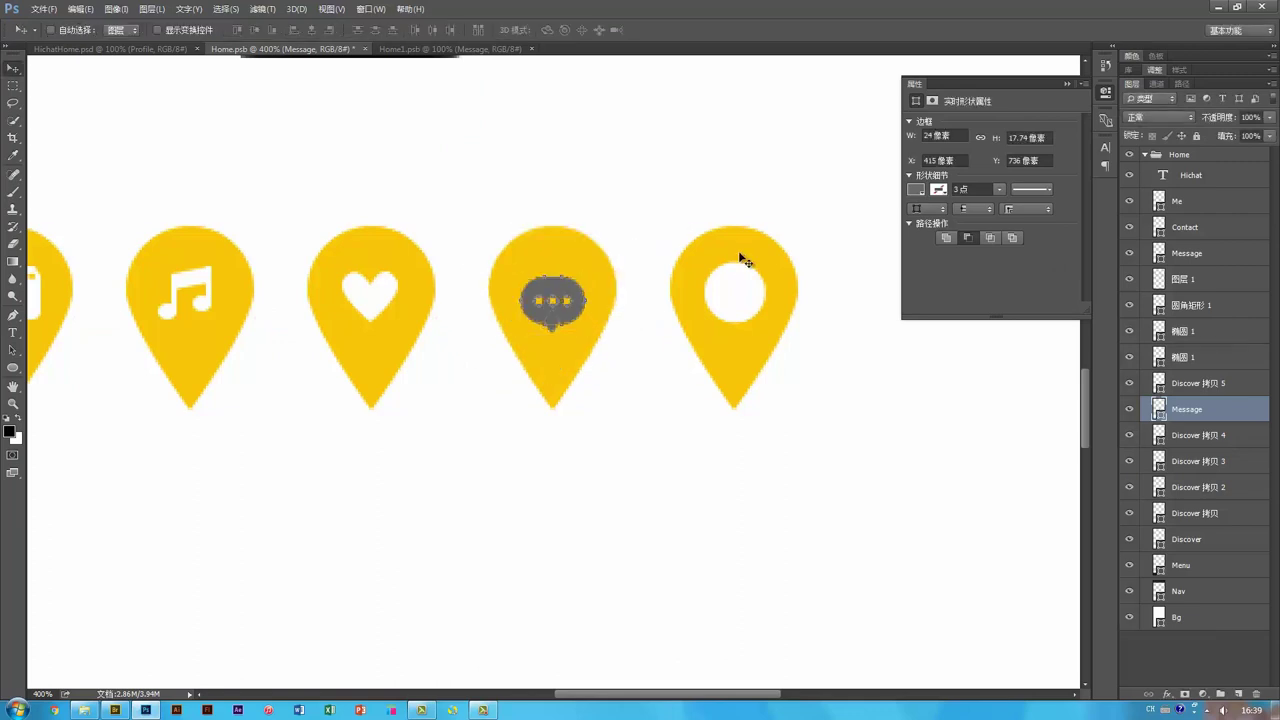
pyautogui.press('Up')
pyautogui.press('Up')
pyautogui.press('Up')
pyautogui.doubleClick(1157, 405)
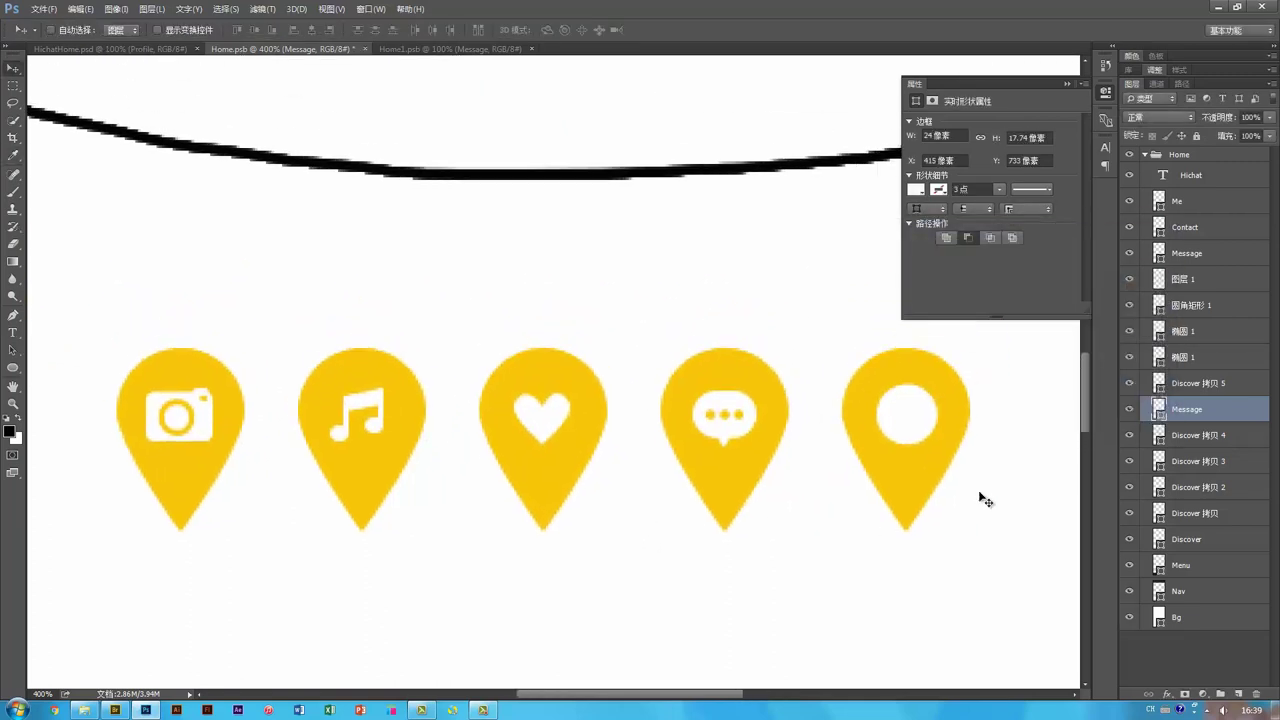
# Delete the fifth pin's inner circle path and place a copy of the Contact icon from Home1.psb on that pin.
pyautogui.click(929, 434)
pyautogui.press('Delete')
pyautogui.press('v')
pyautogui.click(477, 49)
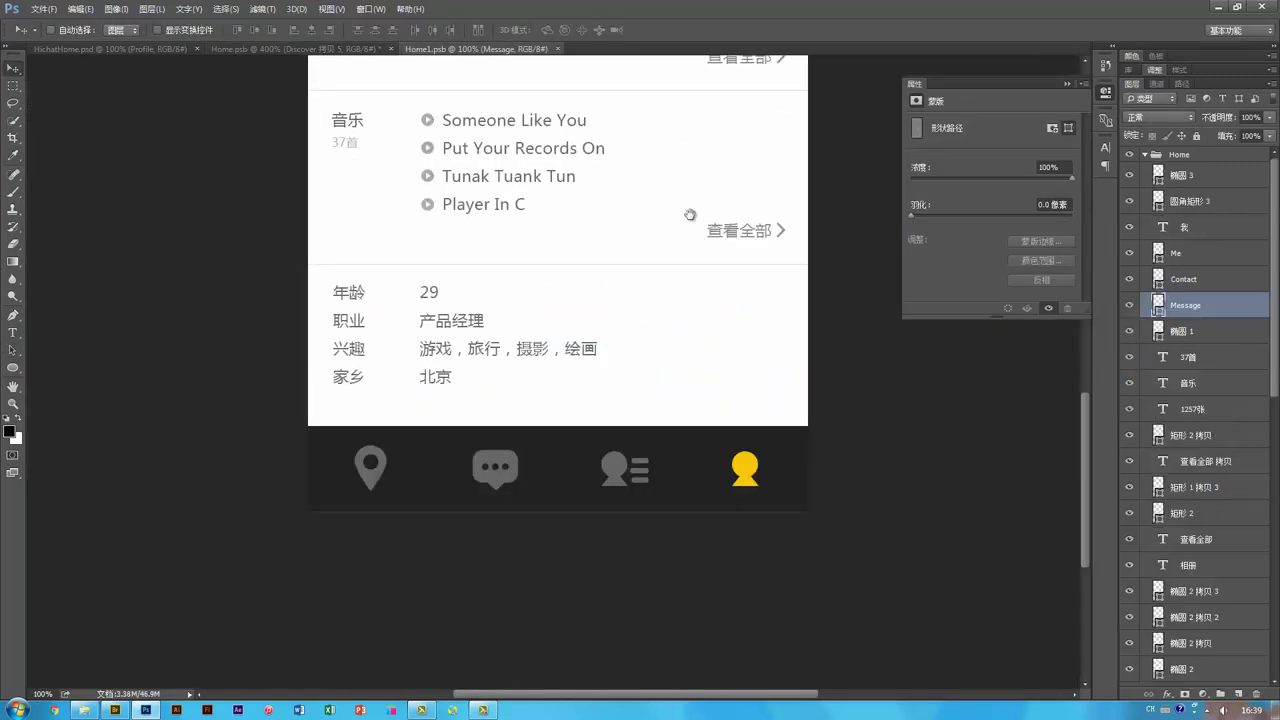
pyautogui.moveTo(691, 214); pyautogui.dragTo(676, 323)
pyautogui.scroll(-5, 676, 323)
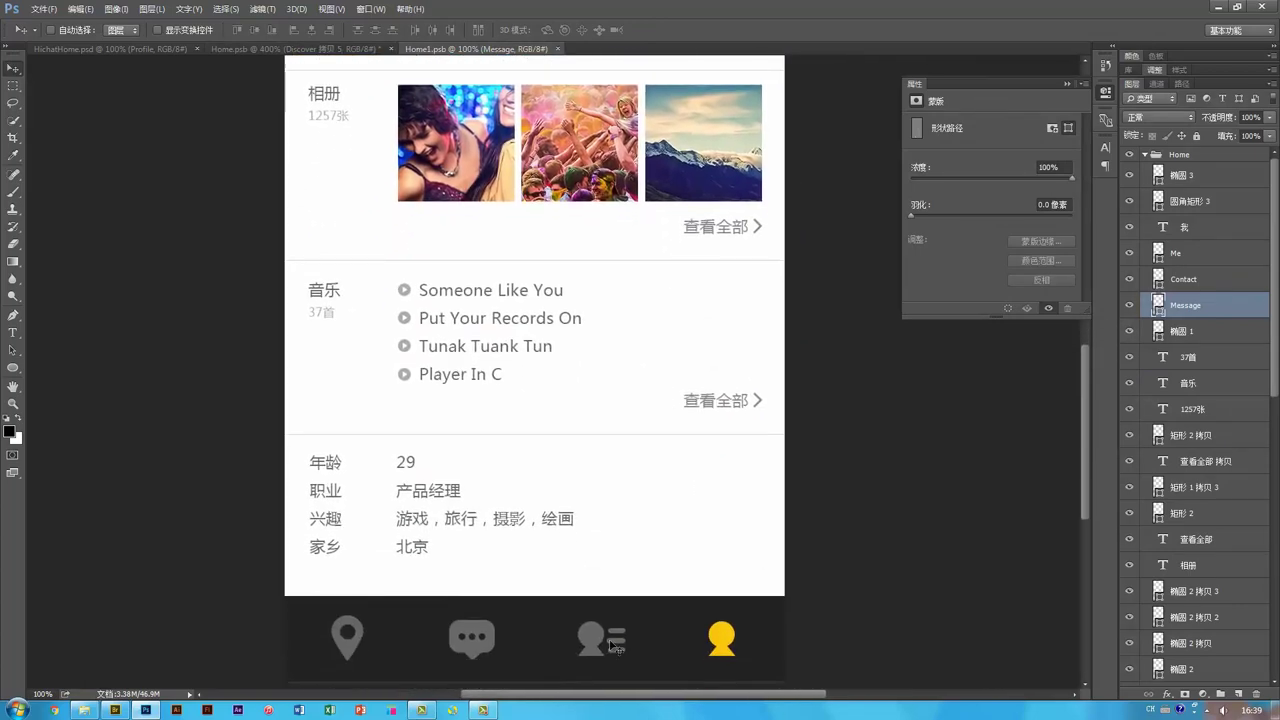
pyautogui.moveTo(605, 642); pyautogui.dragTo(669, 469)
# Scale the contact icon down to about 25 px wide inside the fifth pin, nudge it upward and fill it white.
pyautogui.hotkey('ctrl', 't')
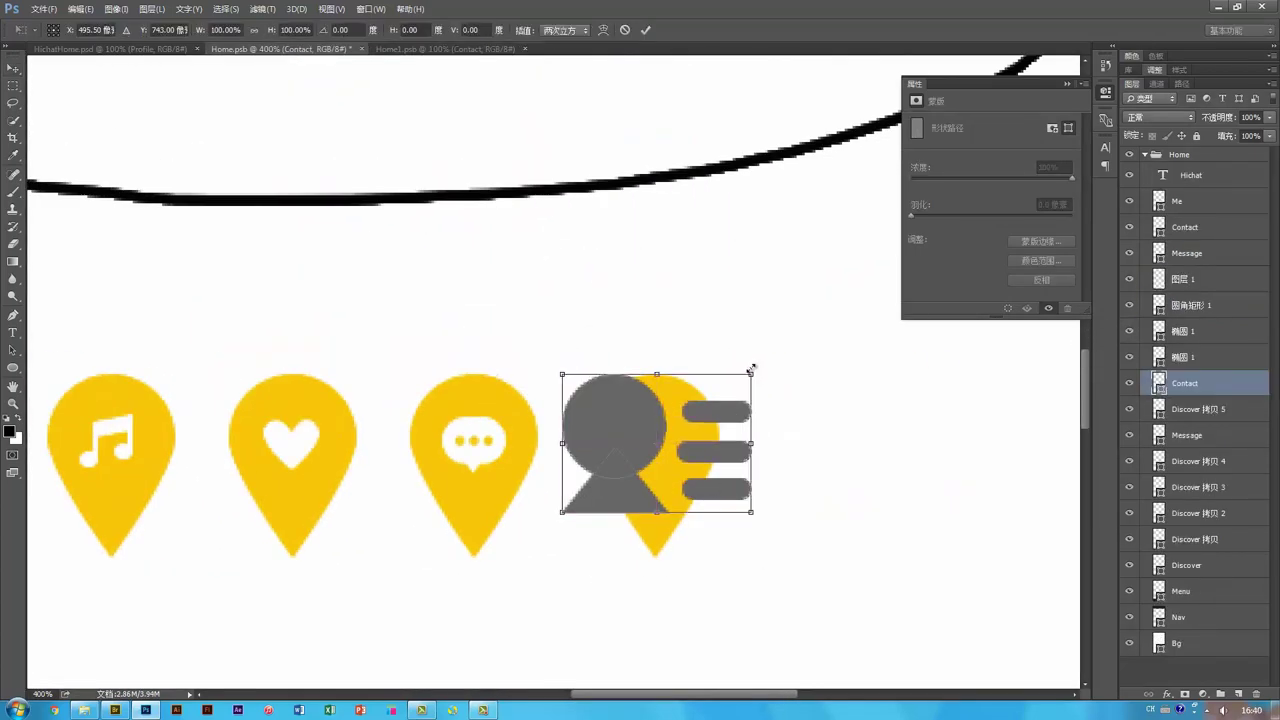
pyautogui.moveTo(751, 370); pyautogui.dragTo(687, 415)
pyautogui.press('Return')
pyautogui.press('Up')
pyautogui.press('Up')
pyautogui.doubleClick(1159, 383)
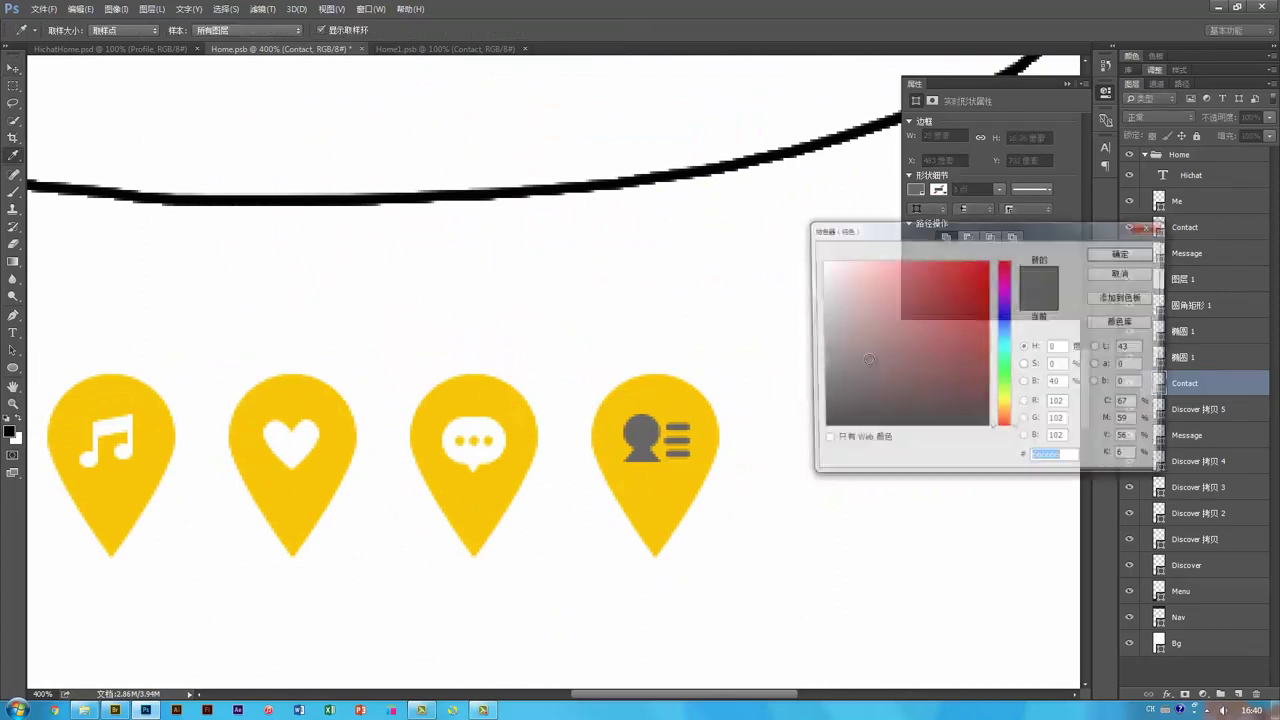
pyautogui.click(824, 260)
pyautogui.press('Return')
# Nudge the first pin together with its camera icon rightward until it sits close to the music pin.
pyautogui.hotkey('ctrl', '1')
pyautogui.moveTo(552, 452); pyautogui.dragTo(580, 346)
pyautogui.scroll(2, 725, 395)
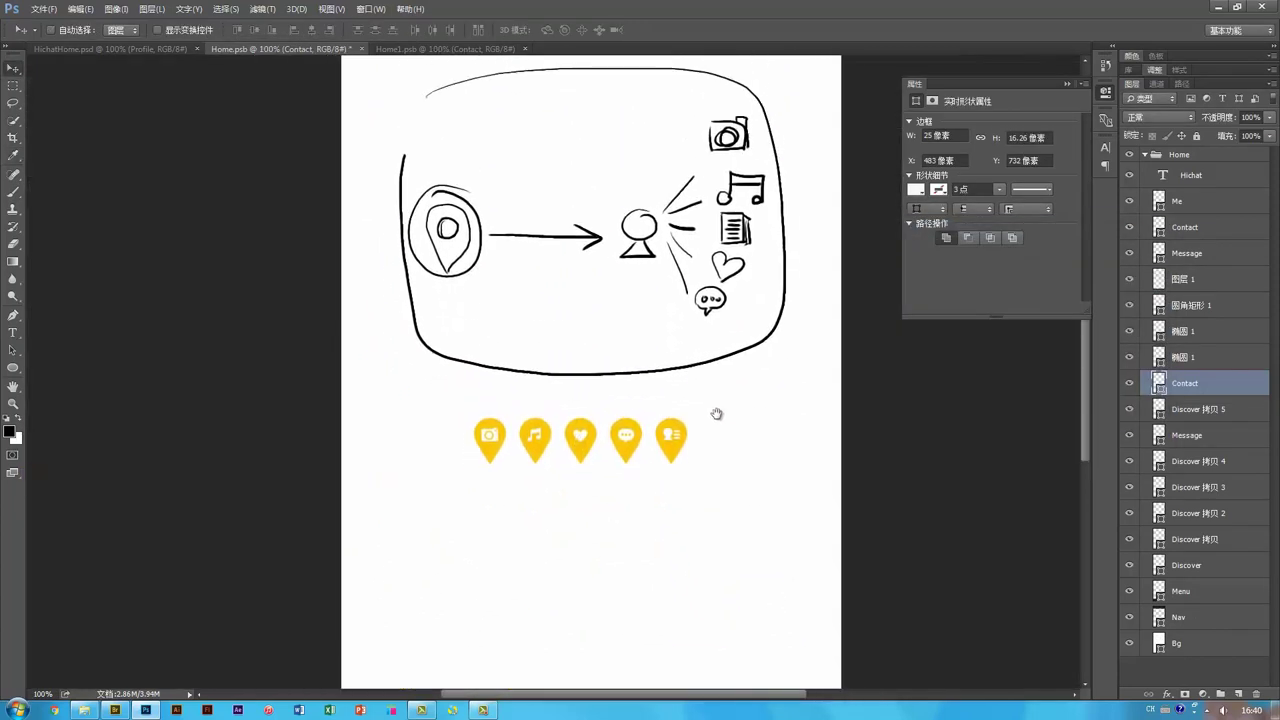
pyautogui.keyDown('ctrl'); pyautogui.click(494, 459); pyautogui.keyUp('ctrl')
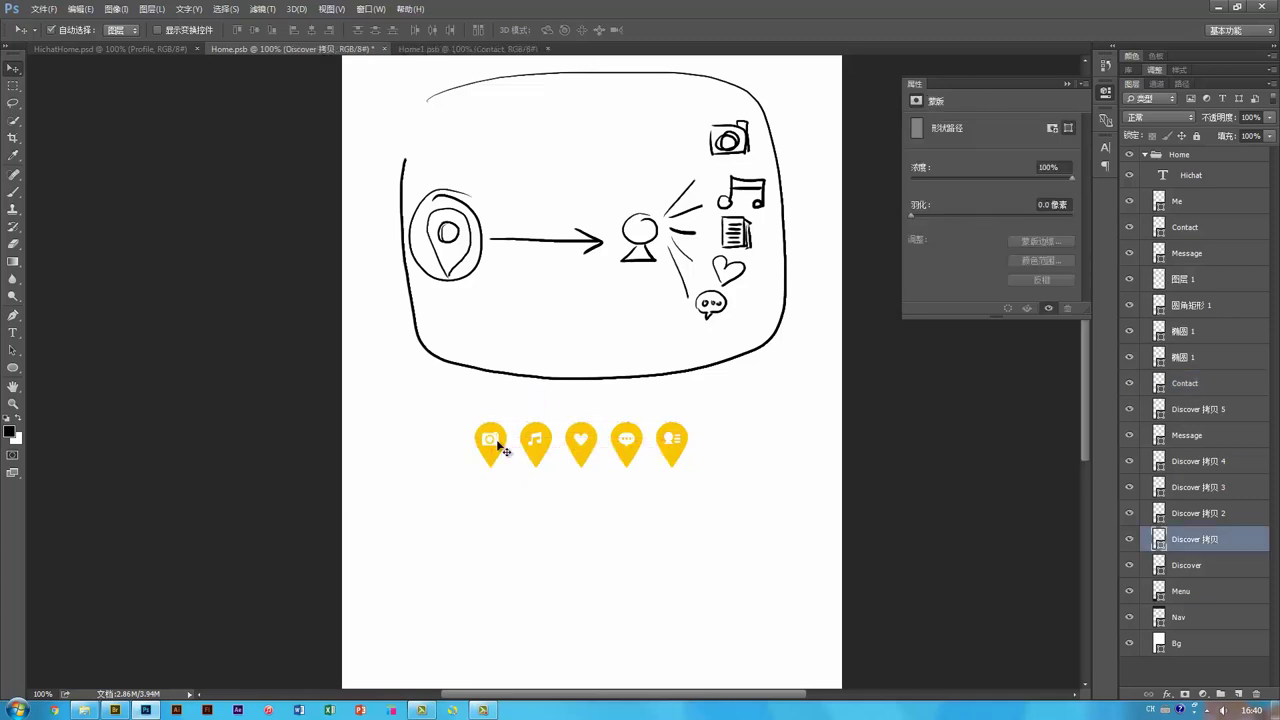
pyautogui.keyDown('ctrl'); pyautogui.keyDown('shift'); pyautogui.click(494, 442); pyautogui.keyUp('shift'); pyautogui.keyUp('ctrl')
pyautogui.press('Right')
pyautogui.press('Right')
pyautogui.press('Right')
pyautogui.press('Right')
pyautogui.press('Right')
pyautogui.press('Right')
pyautogui.press('Right')
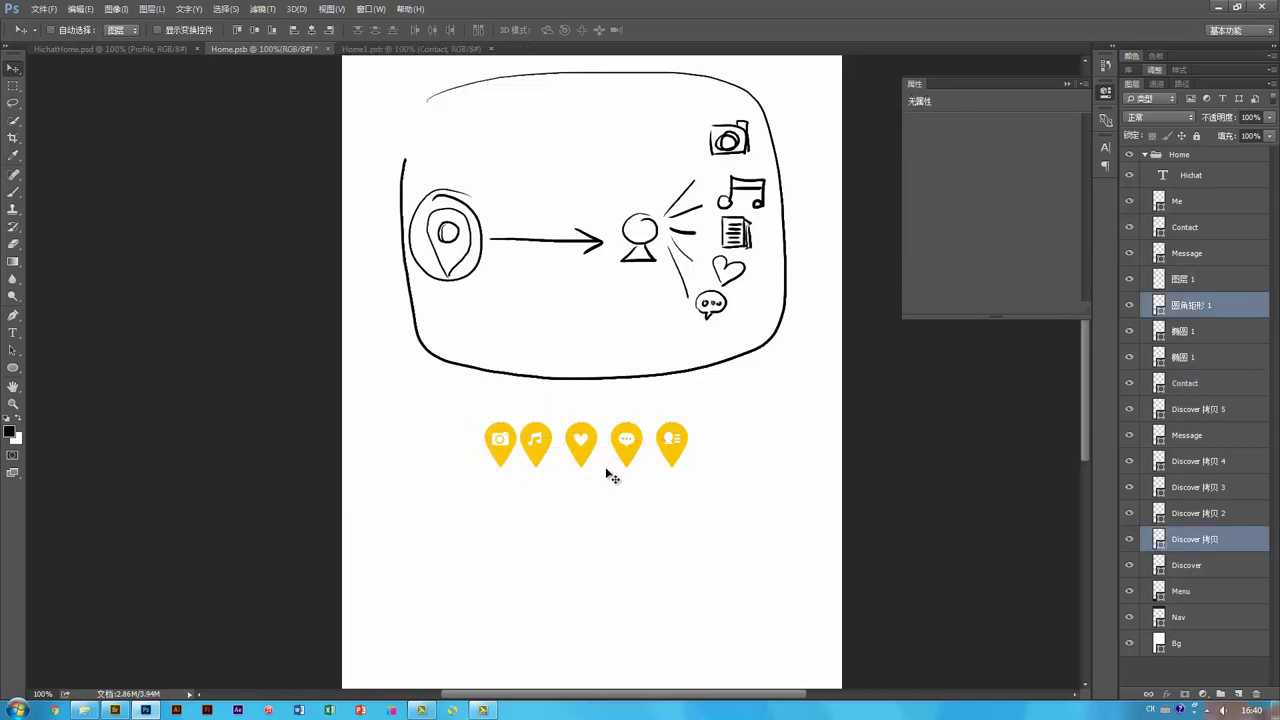
# Add the music pin and its icon to the selection and nudge both pins rightward, close to the heart pin.
pyautogui.keyDown('ctrl'); pyautogui.keyDown('shift'); pyautogui.click(540, 436); pyautogui.keyUp('shift'); pyautogui.keyUp('ctrl')
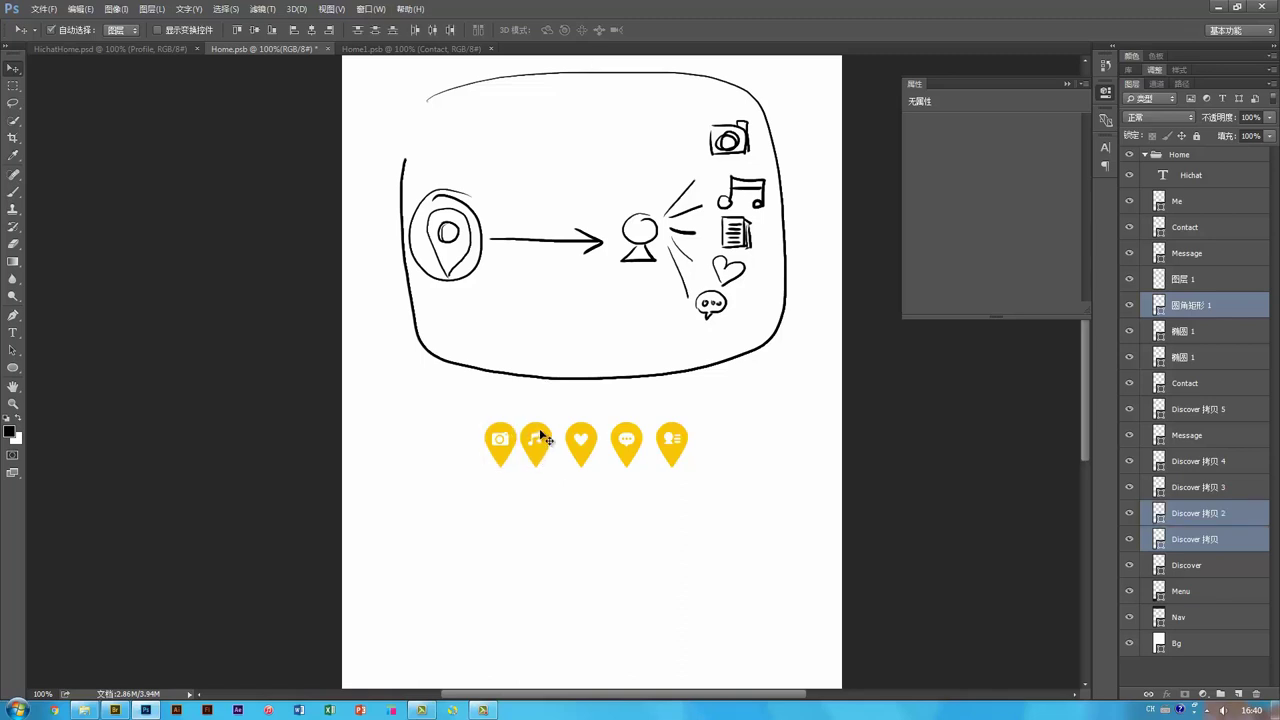
pyautogui.keyDown('shift'); pyautogui.click(674, 436); pyautogui.keyUp('shift')
pyautogui.press('Right')
pyautogui.press('Right')
pyautogui.press('Right')
pyautogui.press('Right')
pyautogui.press('Right')
pyautogui.press('Right')
pyautogui.press('Right')
pyautogui.press('Right')
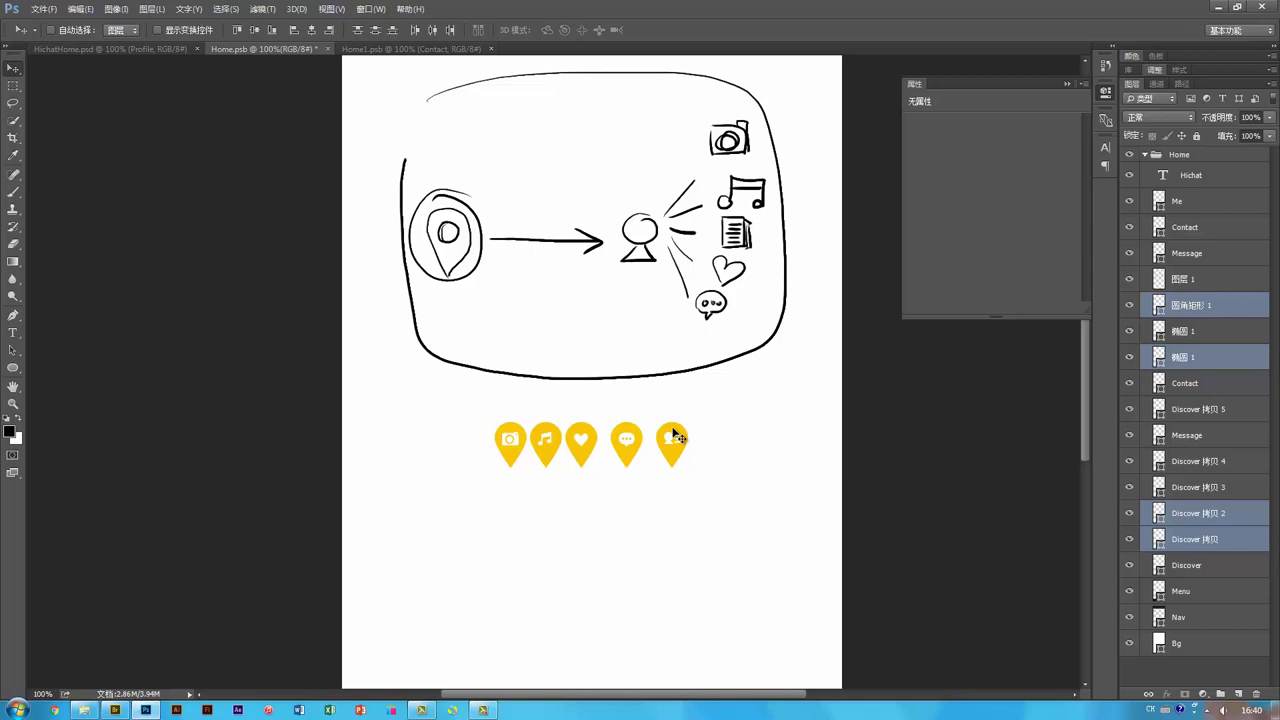
# Add the heart pin and its icon to the selection and nudge the three pins rightward toward the message pin.
pyautogui.keyDown('shift'); pyautogui.click(578, 438); pyautogui.keyUp('shift')
pyautogui.keyDown('shift'); pyautogui.click(605, 440); pyautogui.keyUp('shift')
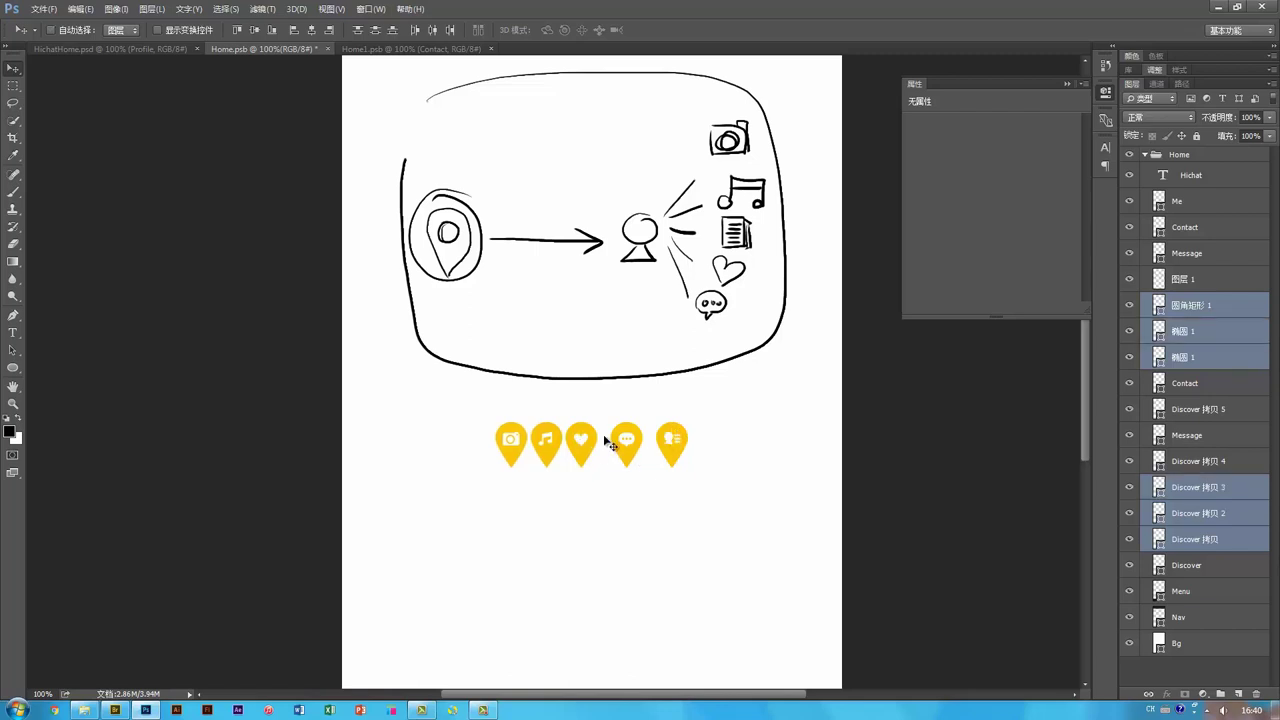
pyautogui.press('Right')
pyautogui.press('Right')
pyautogui.press('Right')
pyautogui.press('Right')
pyautogui.press('Right')
pyautogui.press('Right')
pyautogui.press('Right')
pyautogui.press('Right')
pyautogui.press('Right')
pyautogui.press('Right')
pyautogui.press('Right')
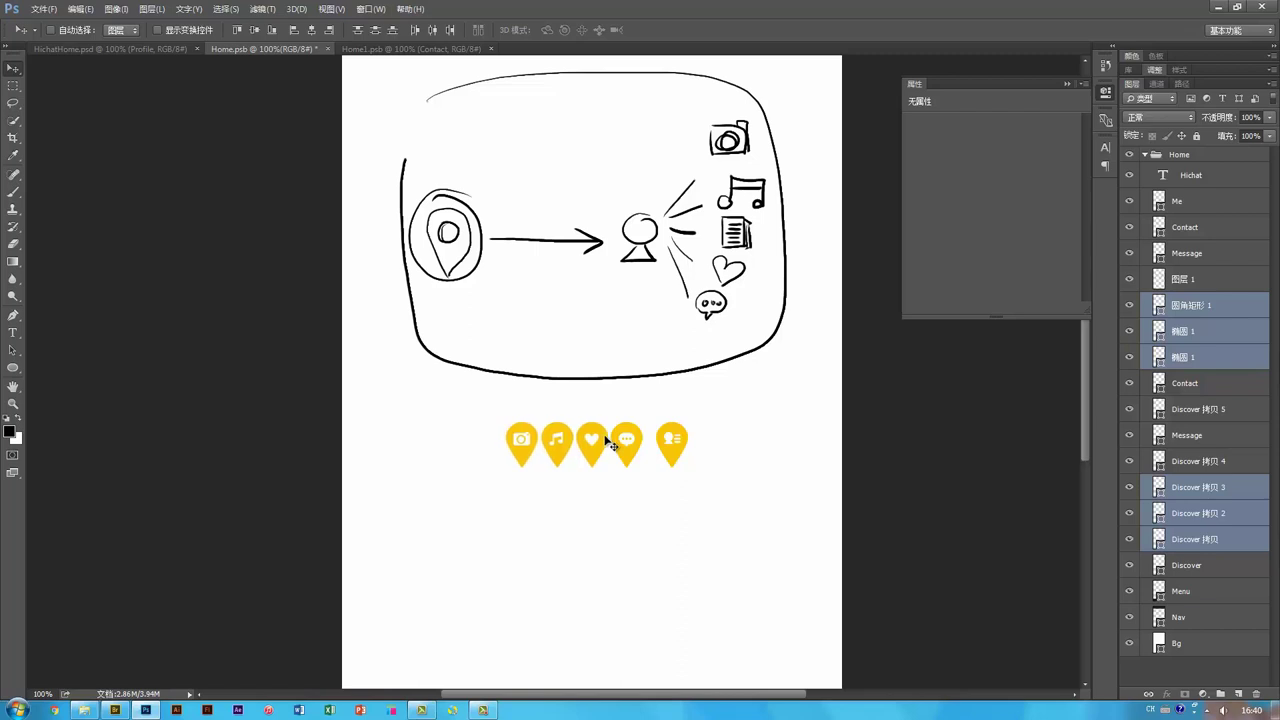
# Add the message pin and its icon to the selection and shift the four pins rightward, close to the contact pin.
pyautogui.keyDown('shift'); pyautogui.click(631, 440); pyautogui.keyUp('shift')
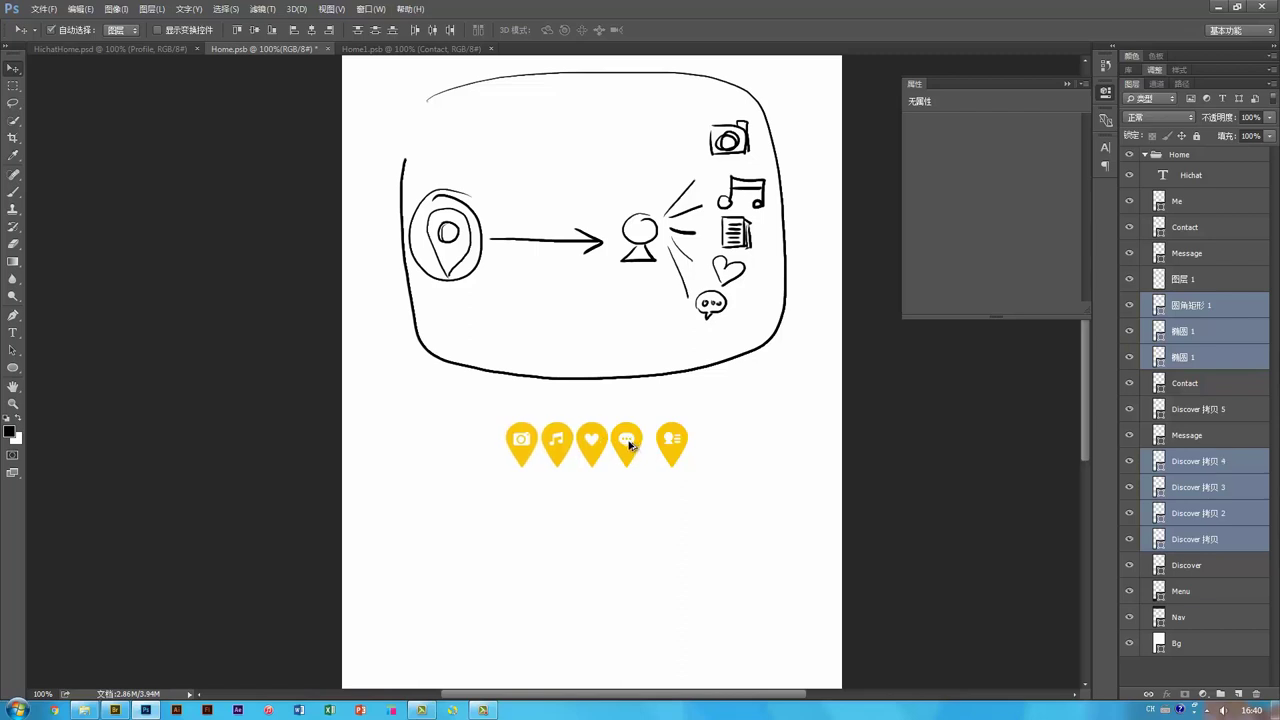
pyautogui.keyDown('shift'); pyautogui.click(629, 444); pyautogui.keyUp('shift')
pyautogui.hotkey('shift', 'Right')
pyautogui.hotkey('shift', 'Right')
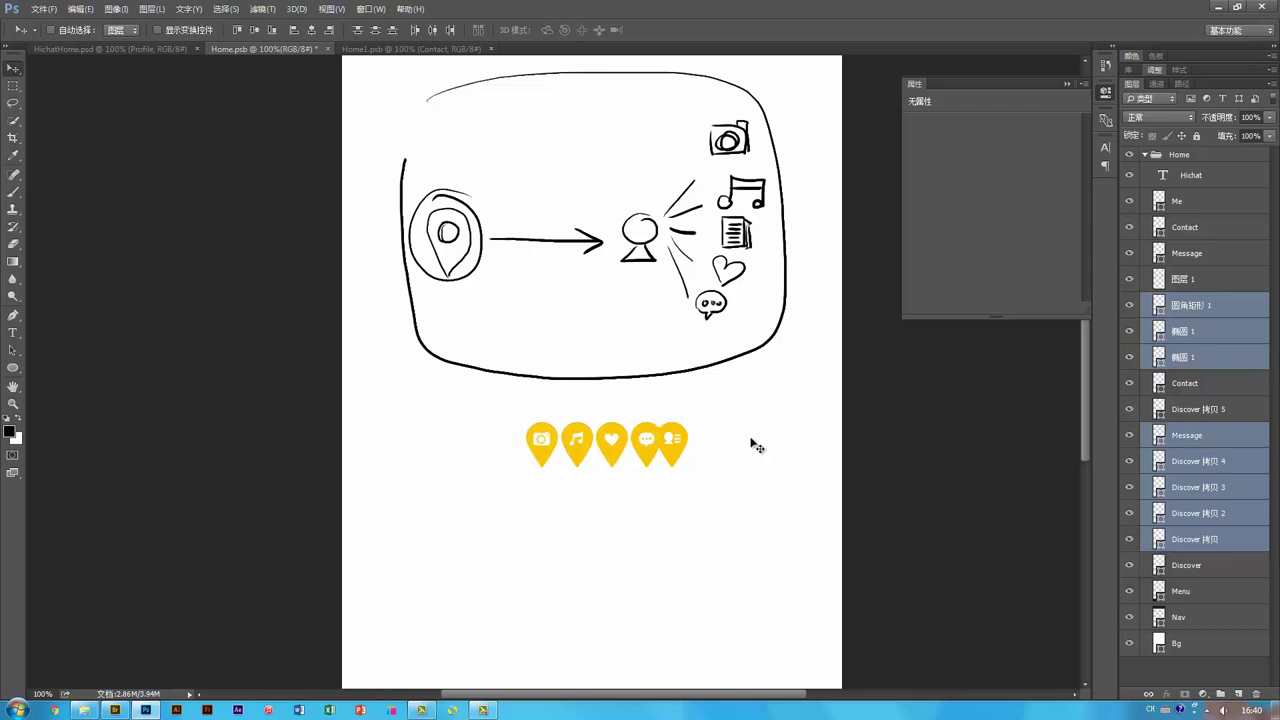
pyautogui.hotkey('shift', 'Left')
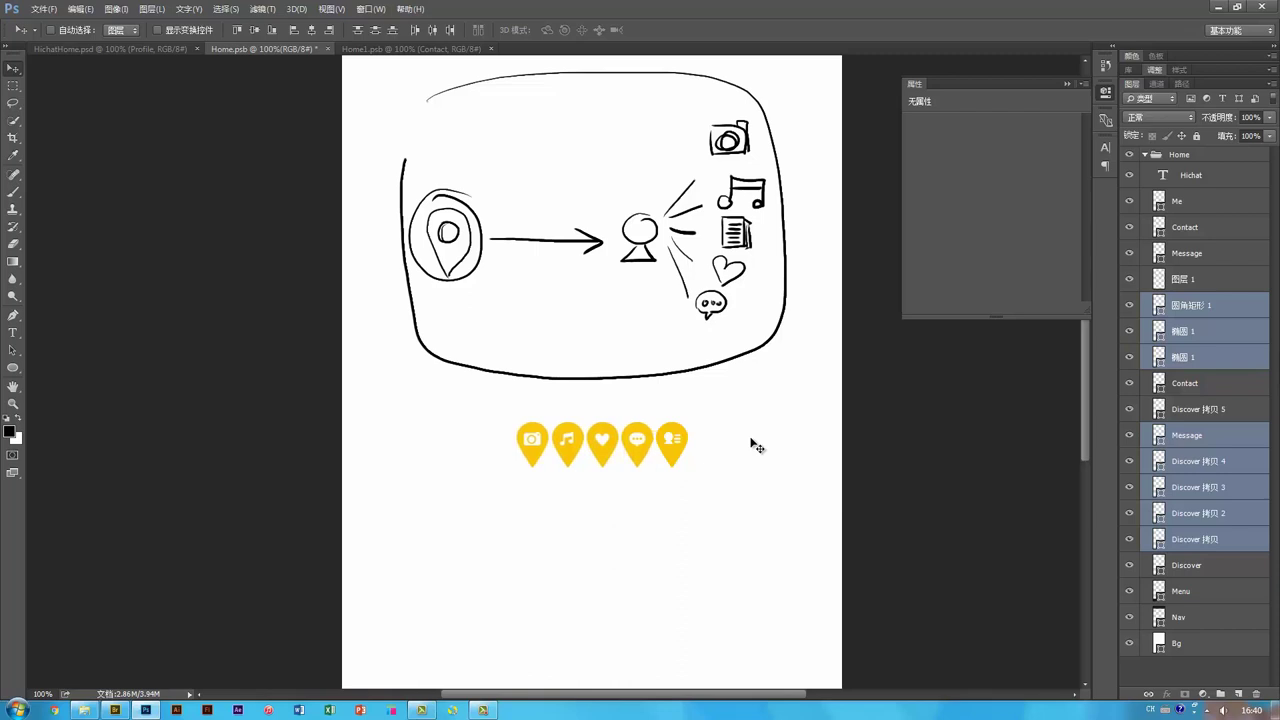
# Select all five pins with their icons and move the row up beneath the Hichat header, horizontally centred on the sketch.
pyautogui.moveTo(926, 492); pyautogui.dragTo(423, 442)
pyautogui.moveTo(688, 445); pyautogui.dragTo(677, 155)
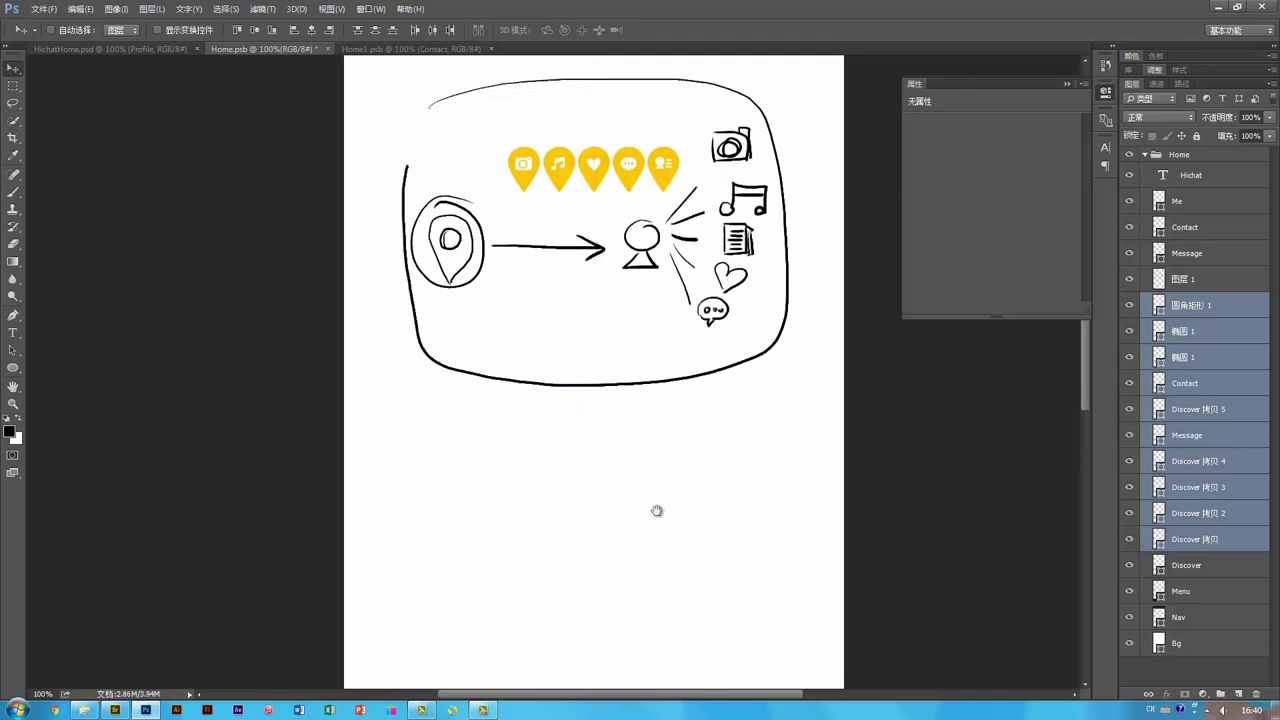
pyautogui.scroll(3, 660, 508)
pyautogui.moveTo(671, 507); pyautogui.dragTo(682, 467)
pyautogui.moveTo(685, 403)
pyautogui.mouseDown()
pyautogui.moveTo(669, 352)
pyautogui.moveTo(688, 334)
pyautogui.moveTo(676, 334)
pyautogui.mouseUp()
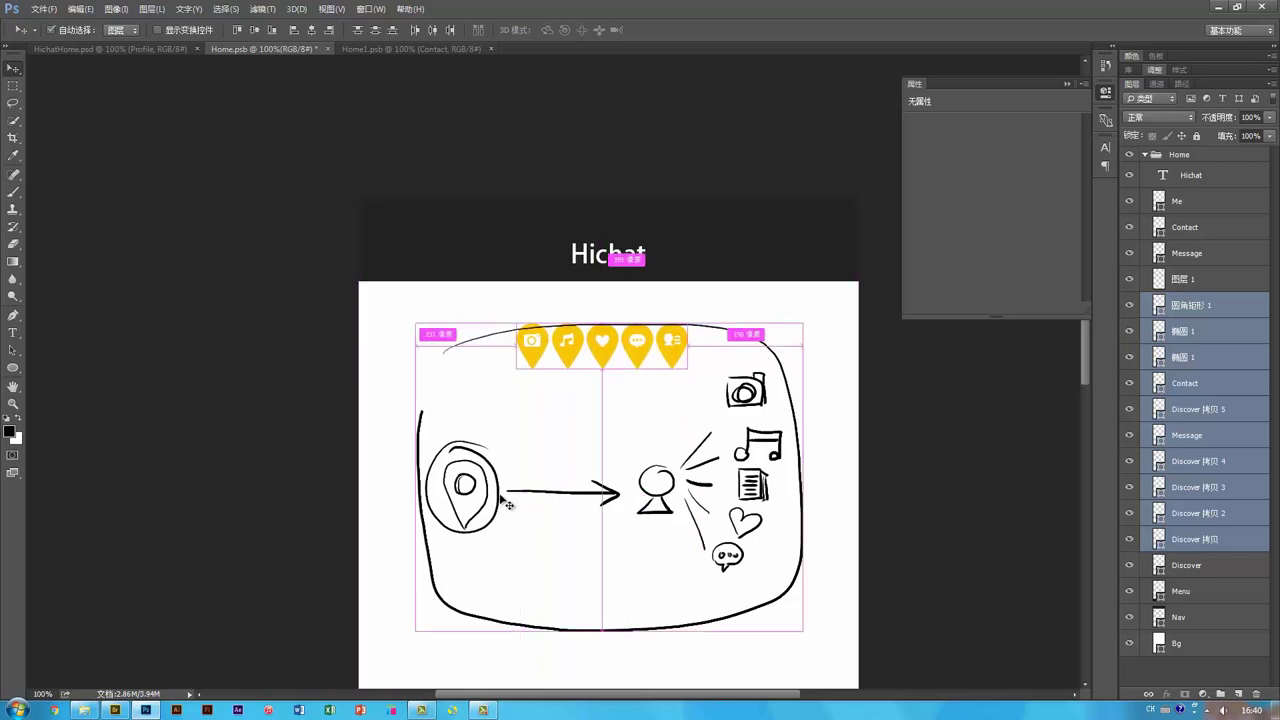
# Move the framed sketch layer down so it sits clear below the row of pins.
pyautogui.keyDown('ctrl'); pyautogui.click(509, 501); pyautogui.keyUp('ctrl')
pyautogui.keyDown('ctrl'); pyautogui.click(509, 490); pyautogui.keyUp('ctrl')
pyautogui.moveTo(617, 432); pyautogui.dragTo(614, 540)
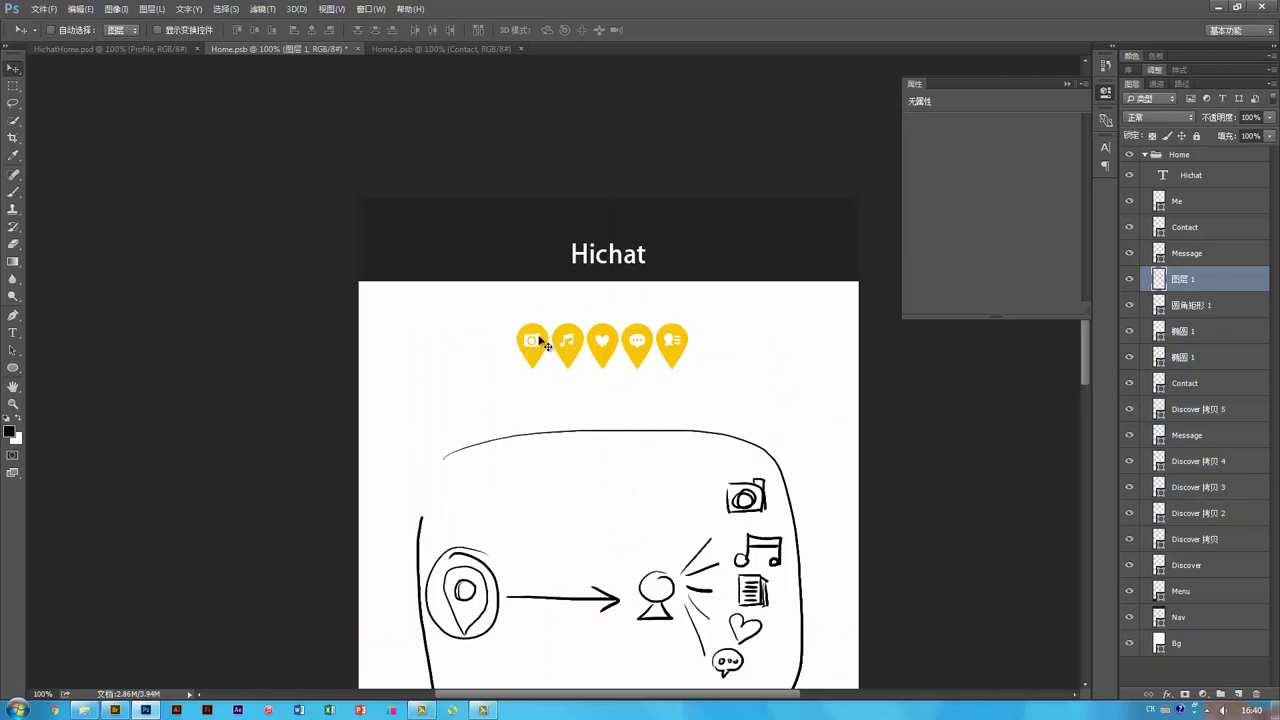
# Draw a 34 px ellipse shape around the camera icon, layered between the first pin and its icon.
pyautogui.scroll(5, 623, 443)
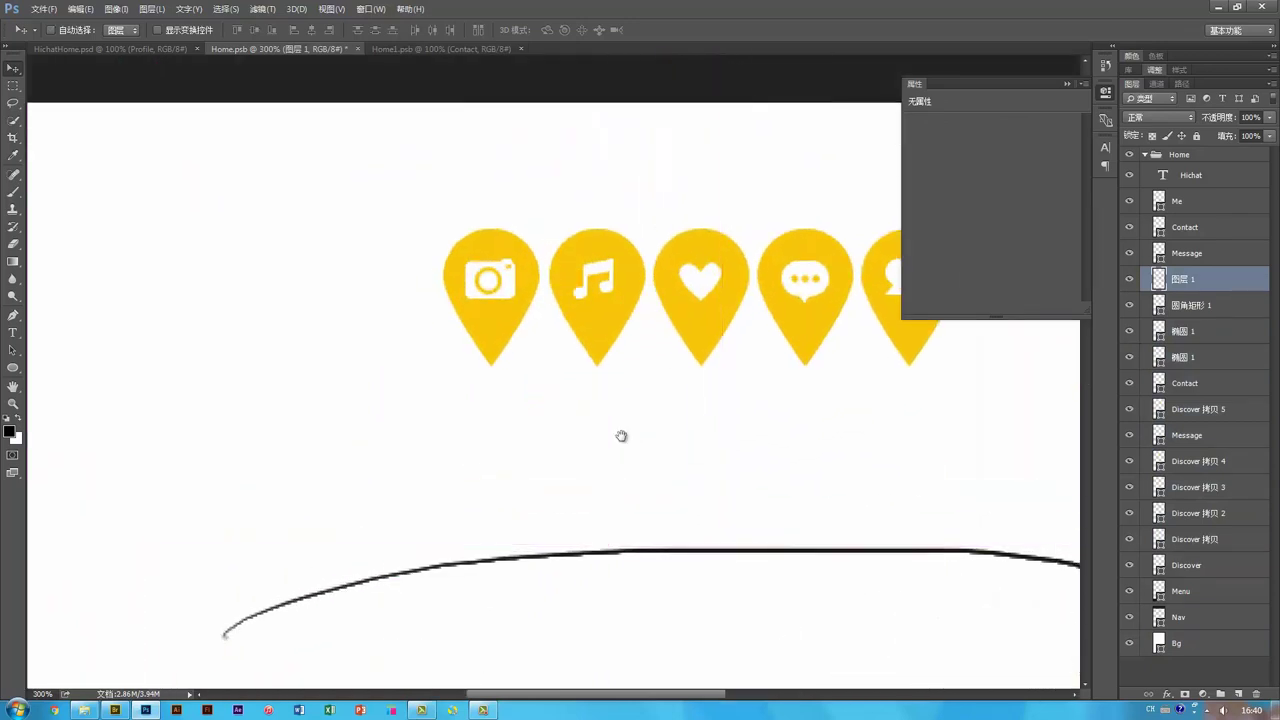
pyautogui.moveTo(570, 500); pyautogui.dragTo(482, 616)
pyautogui.moveTo(729, 508); pyautogui.dragTo(775, 483)
pyautogui.keyDown('ctrl'); pyautogui.click(378, 432); pyautogui.keyUp('ctrl')
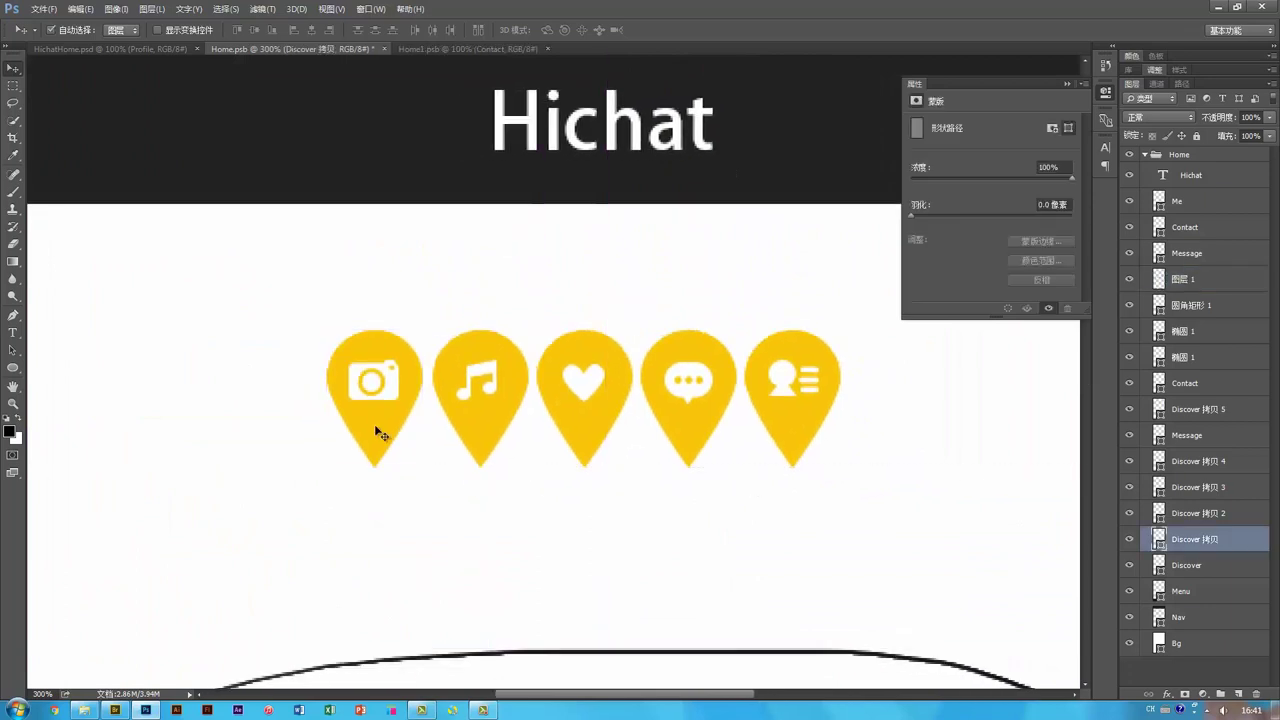
pyautogui.click(12, 368)
pyautogui.moveTo(340, 345); pyautogui.dragTo(411, 411)
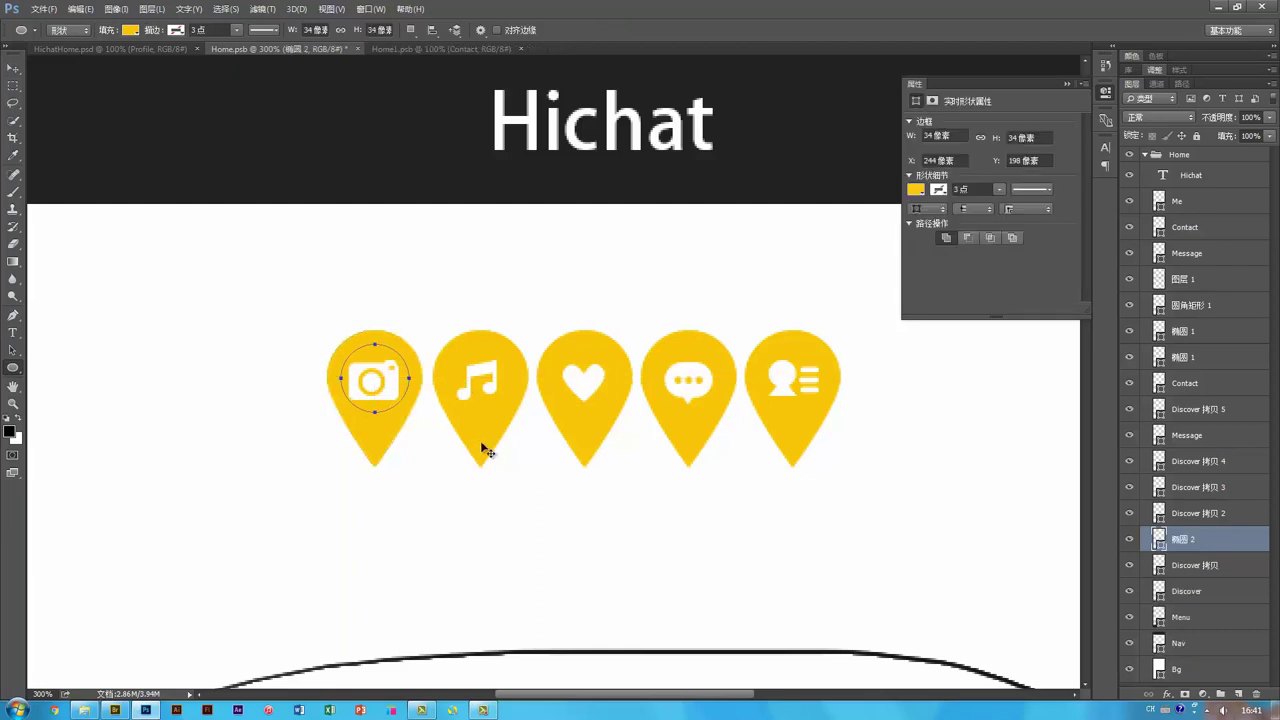
pyautogui.press('v')
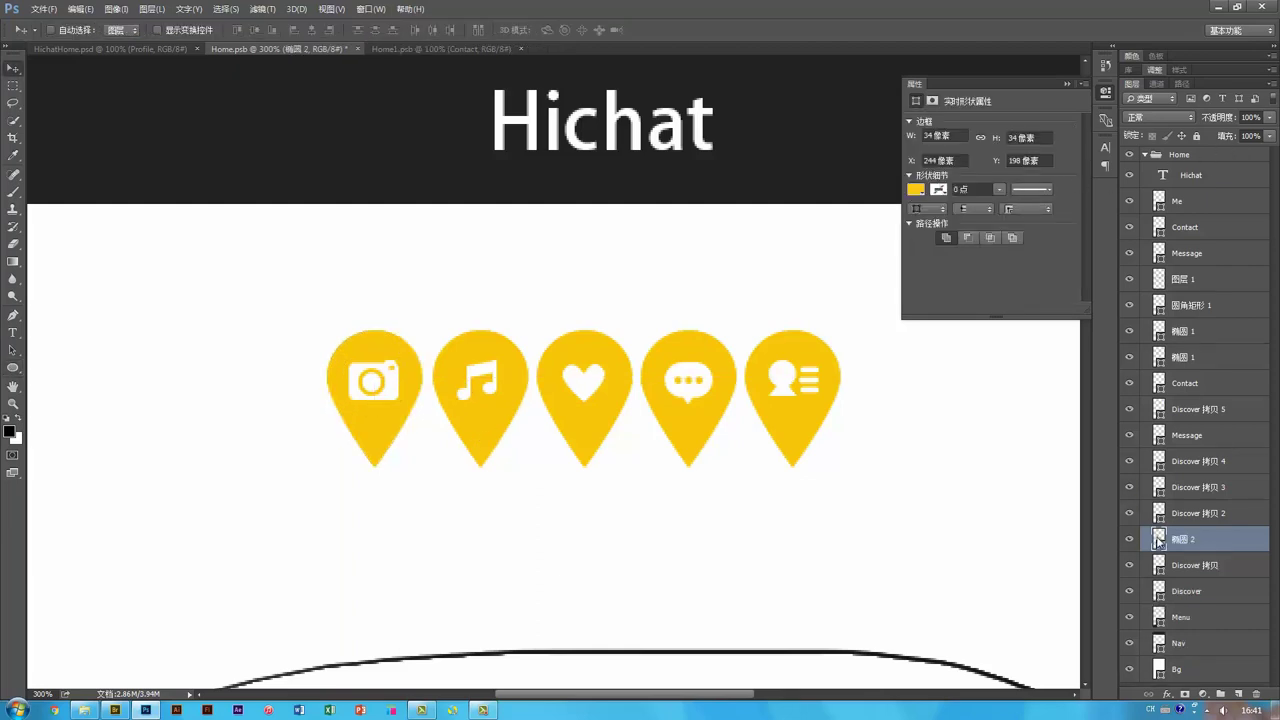
# Change the fill of the circle behind the camera icon to a darker orange.
pyautogui.doubleClick(1158, 540)
pyautogui.click(986, 286)
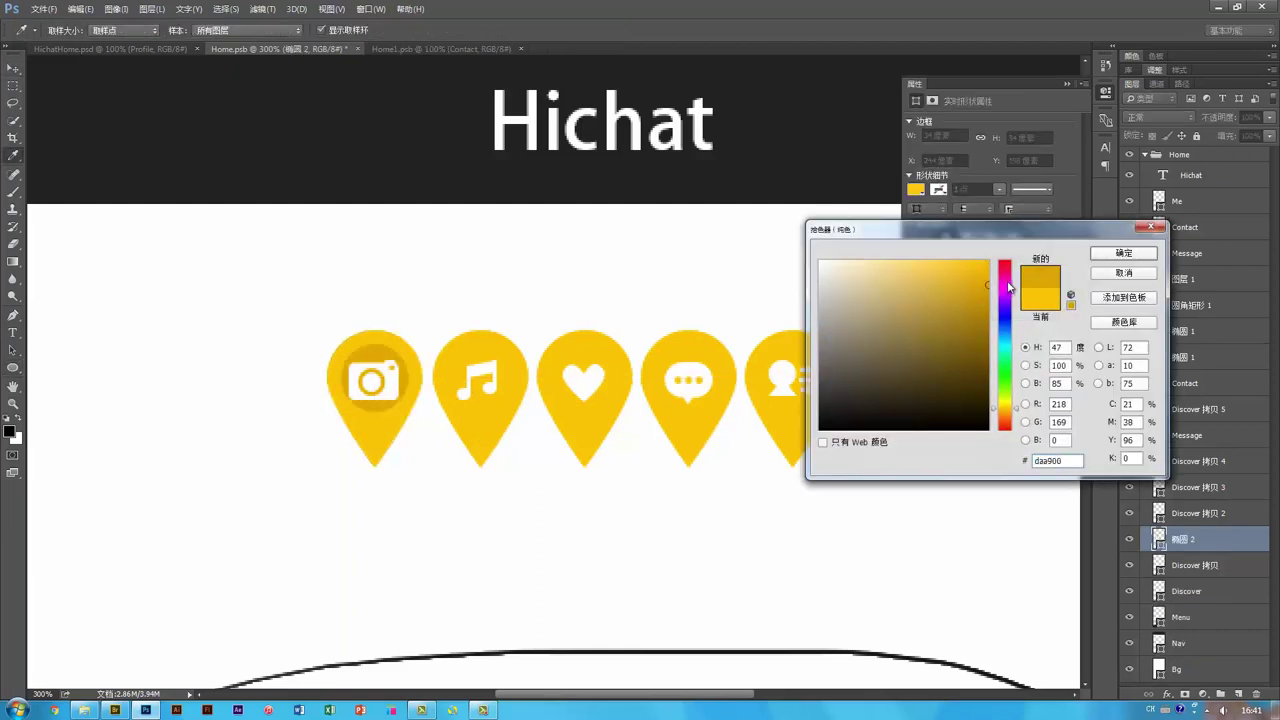
pyautogui.moveTo(1003, 410); pyautogui.dragTo(1003, 412)
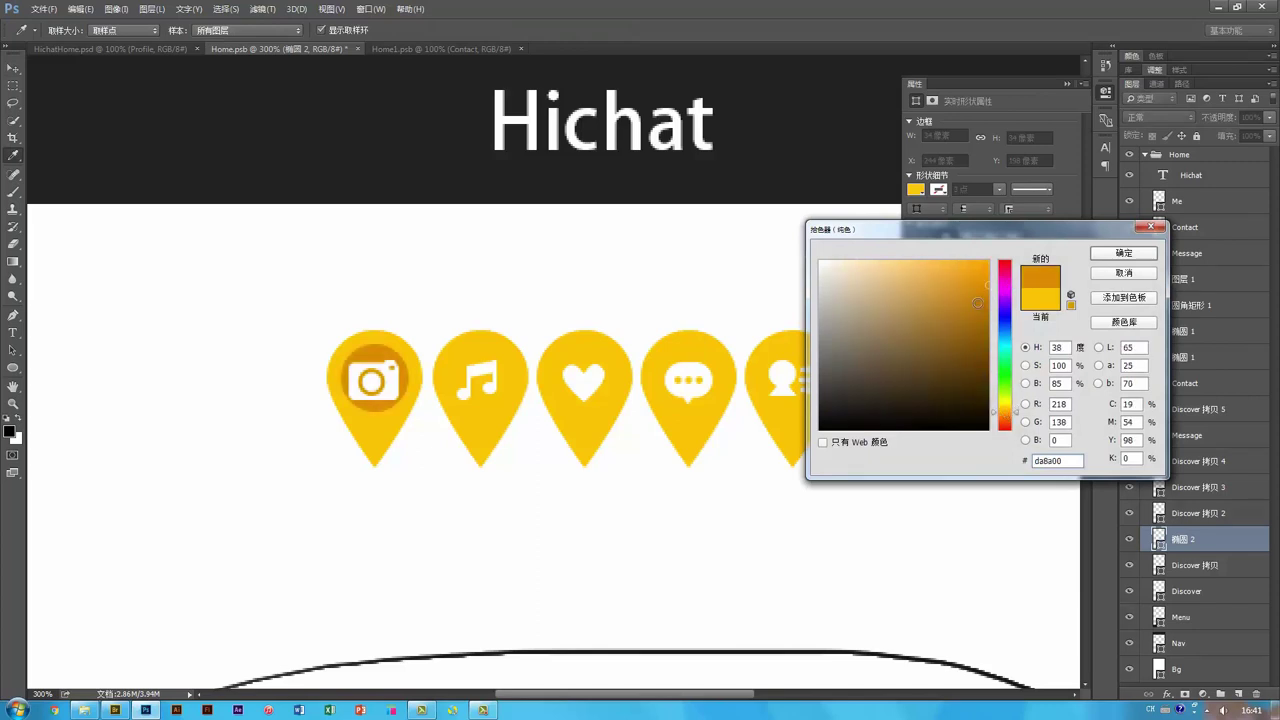
pyautogui.moveTo(978, 302); pyautogui.dragTo(990, 276)
pyautogui.click(1124, 253)
pyautogui.press('v')
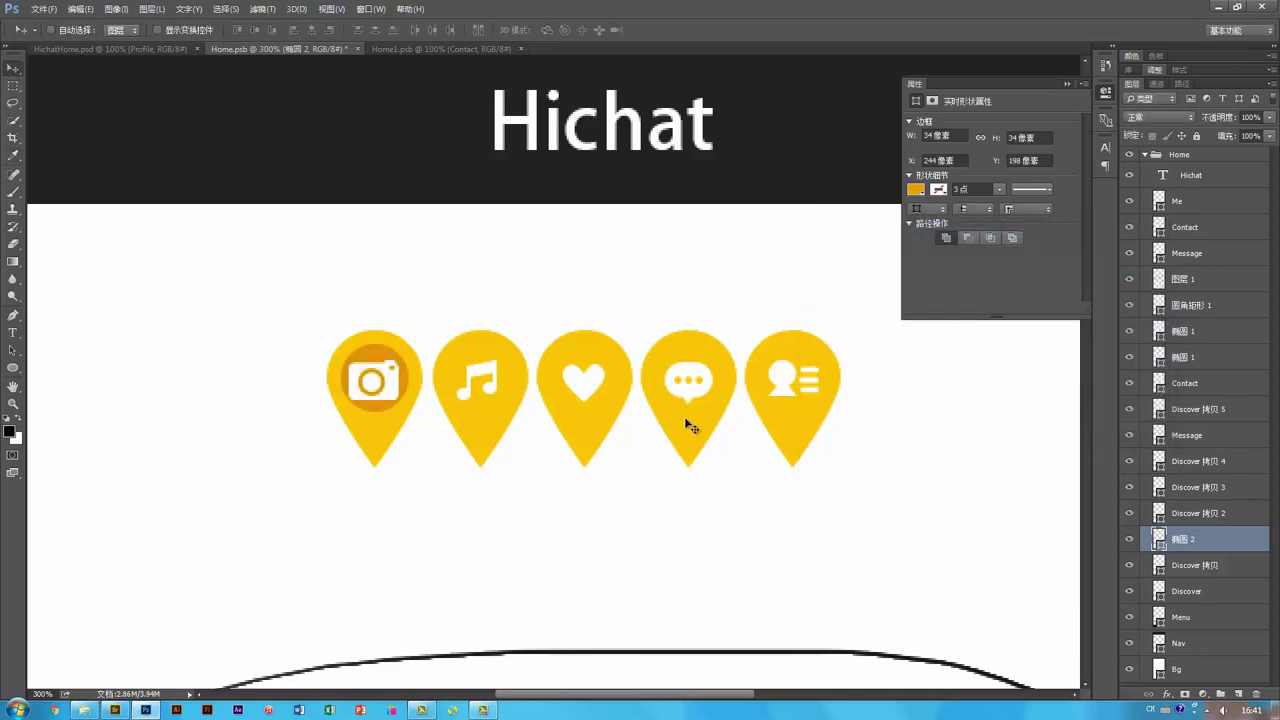
# Scale the camera icon down to about 84% so it sits inside the darker circle of the first pin.
pyautogui.hotkey('ctrl', '-')
pyautogui.hotkey('ctrl', '-')
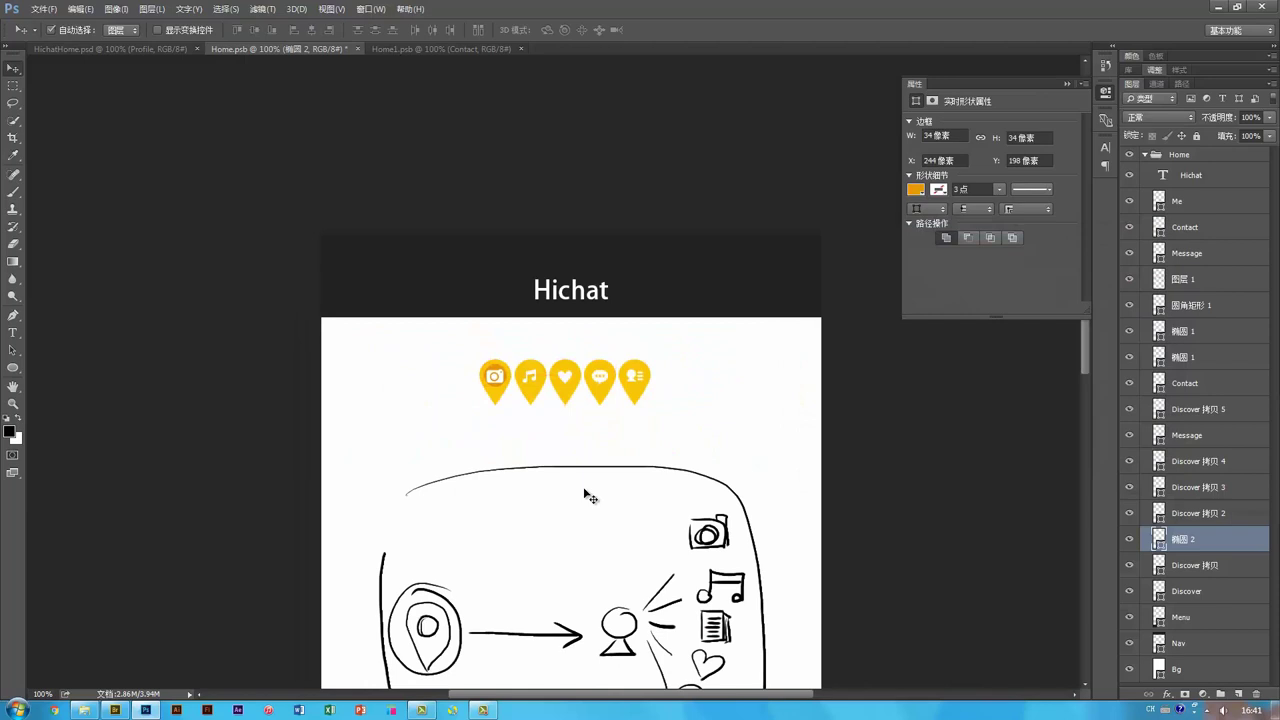
pyautogui.hotkey('ctrl', '+')
pyautogui.hotkey('ctrl', '+')
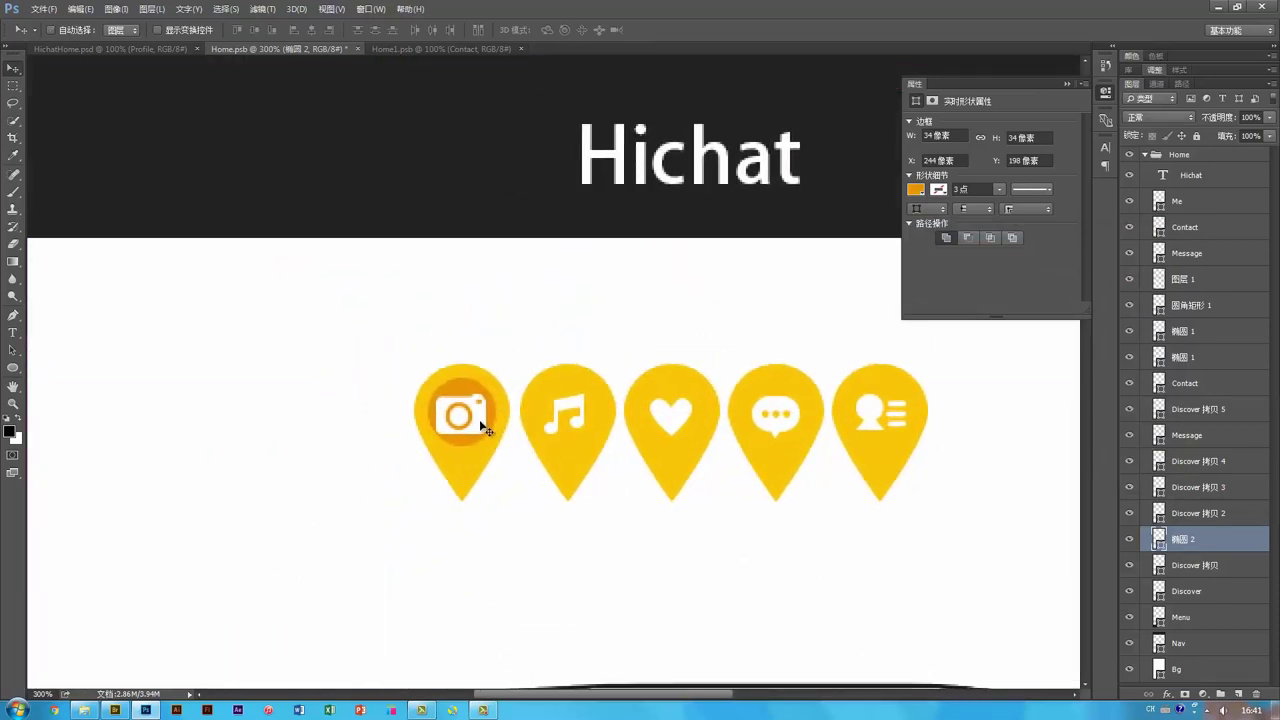
pyautogui.keyDown('ctrl'); pyautogui.click(481, 405); pyautogui.keyUp('ctrl')
pyautogui.hotkey('ctrl', 't')
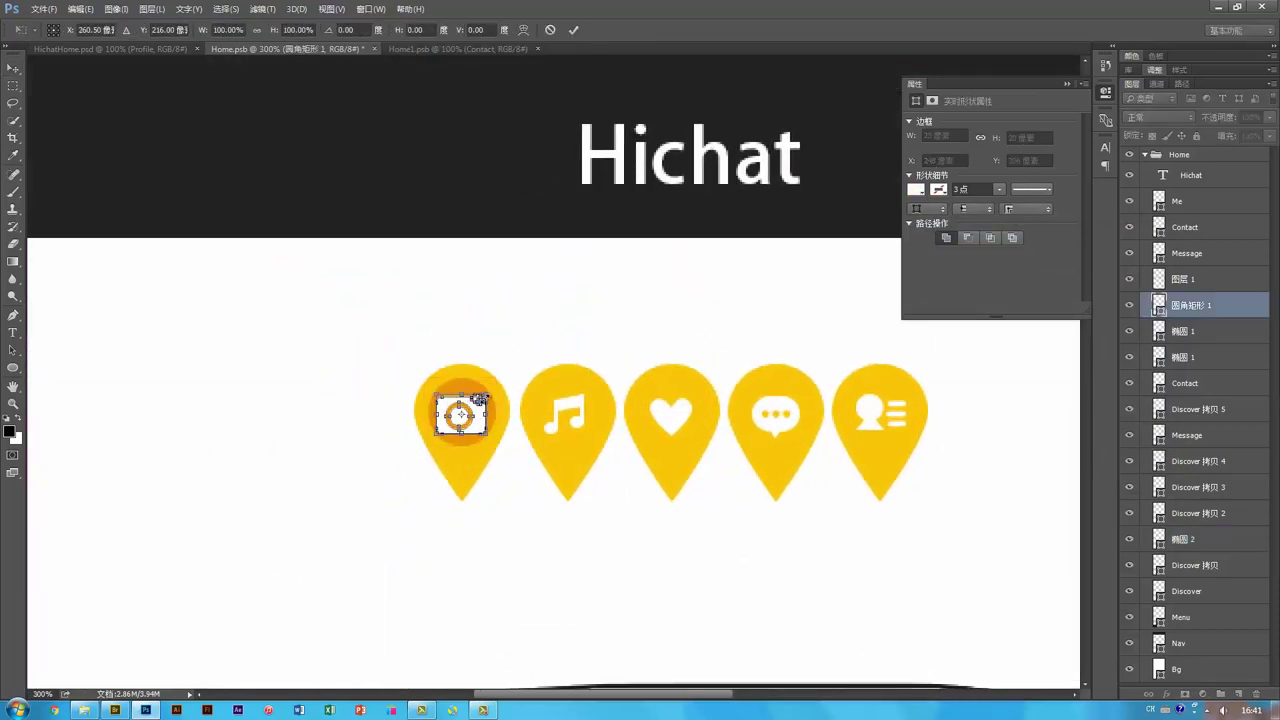
pyautogui.moveTo(480, 399); pyautogui.dragTo(477, 402)
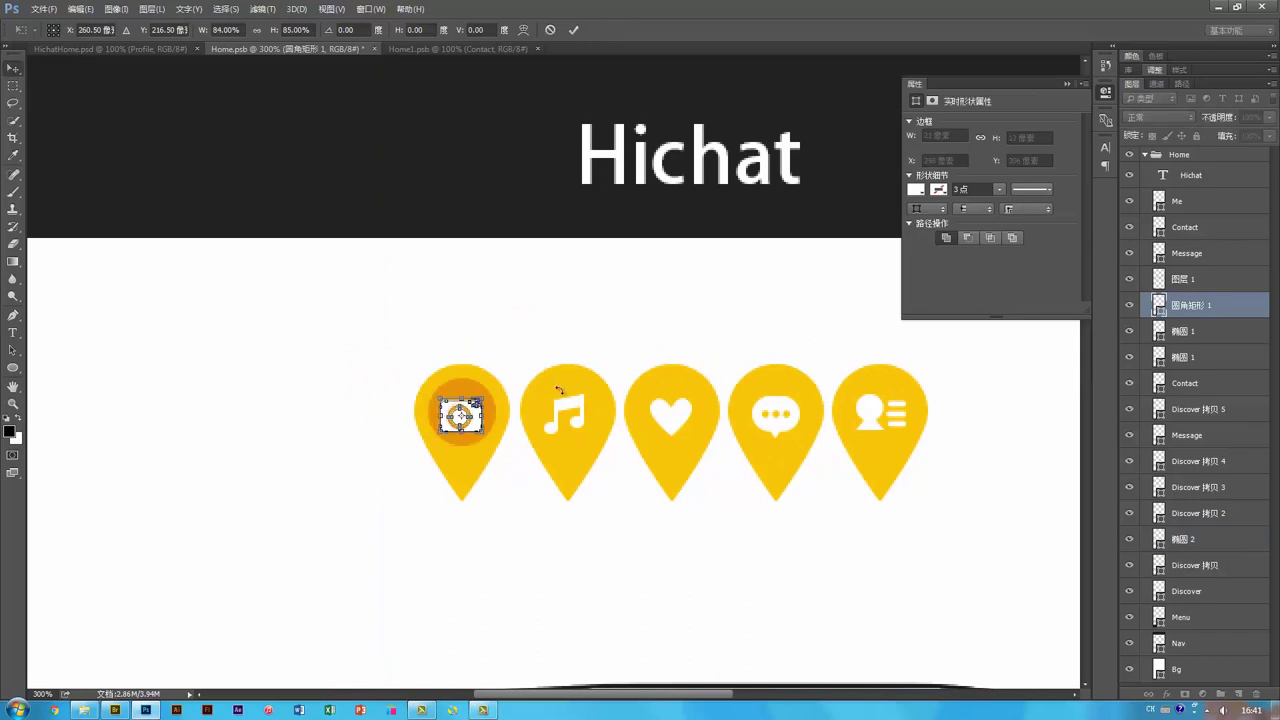
pyautogui.press('Return')
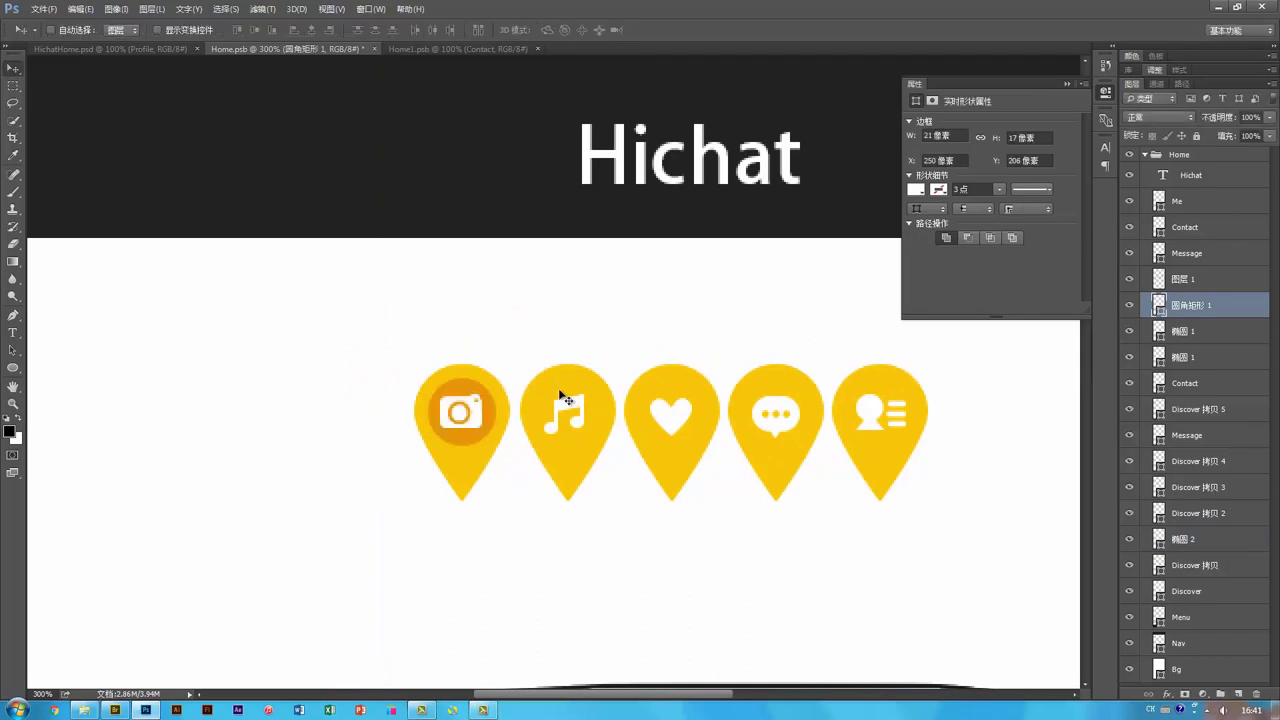
# Delete the four pin shapes behind the music, heart, chat and contact icons, keeping the icons.
pyautogui.keyDown('ctrl'); pyautogui.click(458, 425); pyautogui.keyUp('ctrl')
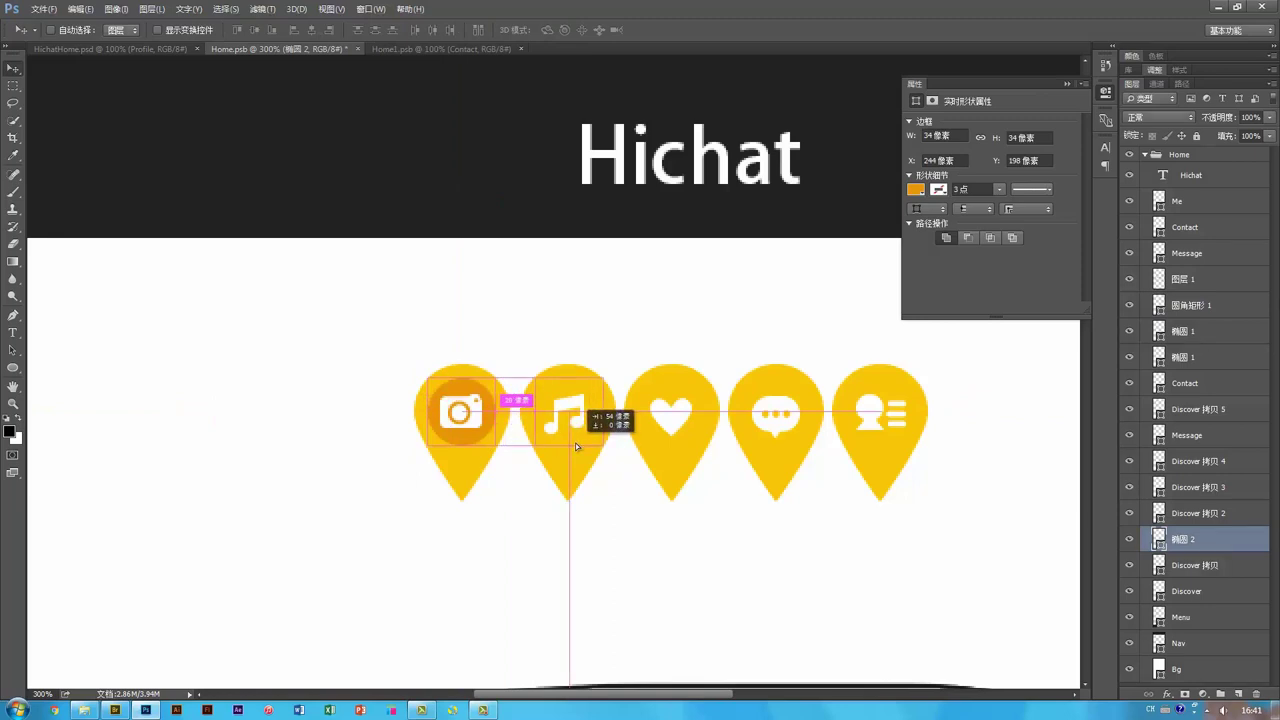
pyautogui.keyDown('ctrl'); pyautogui.keyDown('shift'); pyautogui.click(672, 463); pyautogui.keyUp('shift'); pyautogui.keyUp('ctrl')
pyautogui.keyDown('shift'); pyautogui.click(671, 463); pyautogui.keyUp('shift')
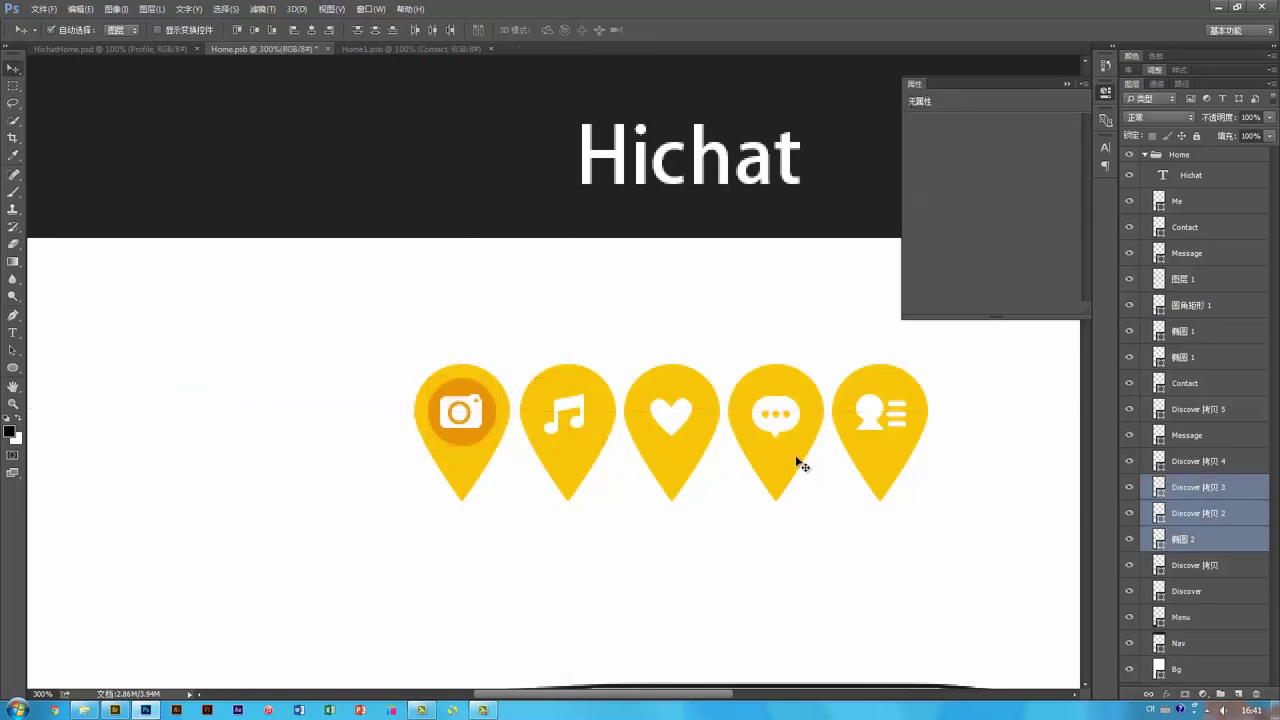
pyautogui.click(753, 546)
pyautogui.click(771, 474)
pyautogui.keyDown('shift'); pyautogui.click(897, 466); pyautogui.keyUp('shift')
pyautogui.keyDown('shift'); pyautogui.click(580, 471); pyautogui.keyUp('shift')
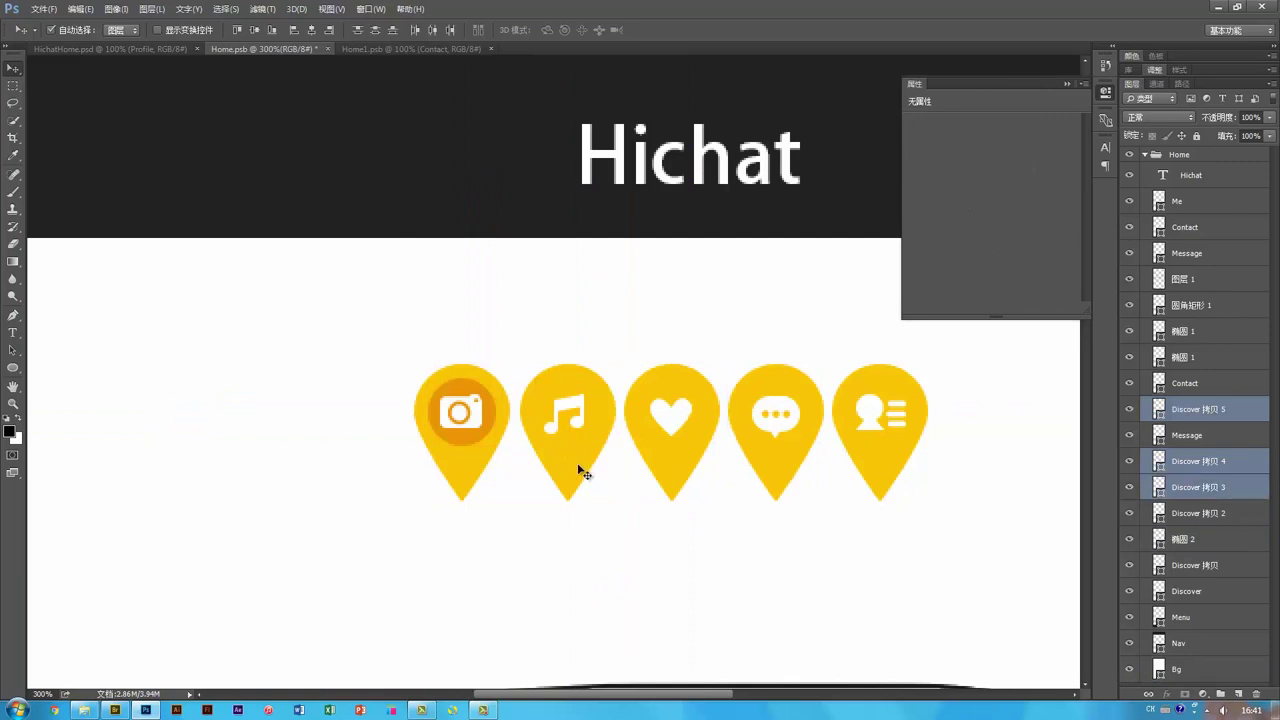
pyautogui.keyDown('shift'); pyautogui.click(785, 487); pyautogui.keyUp('shift')
pyautogui.press('Delete')
# Duplicate the camera pin's frame and darker circle behind each of the other four icons, evenly spaced in the row.
pyautogui.keyDown('ctrl'); pyautogui.click(479, 460); pyautogui.keyUp('ctrl')
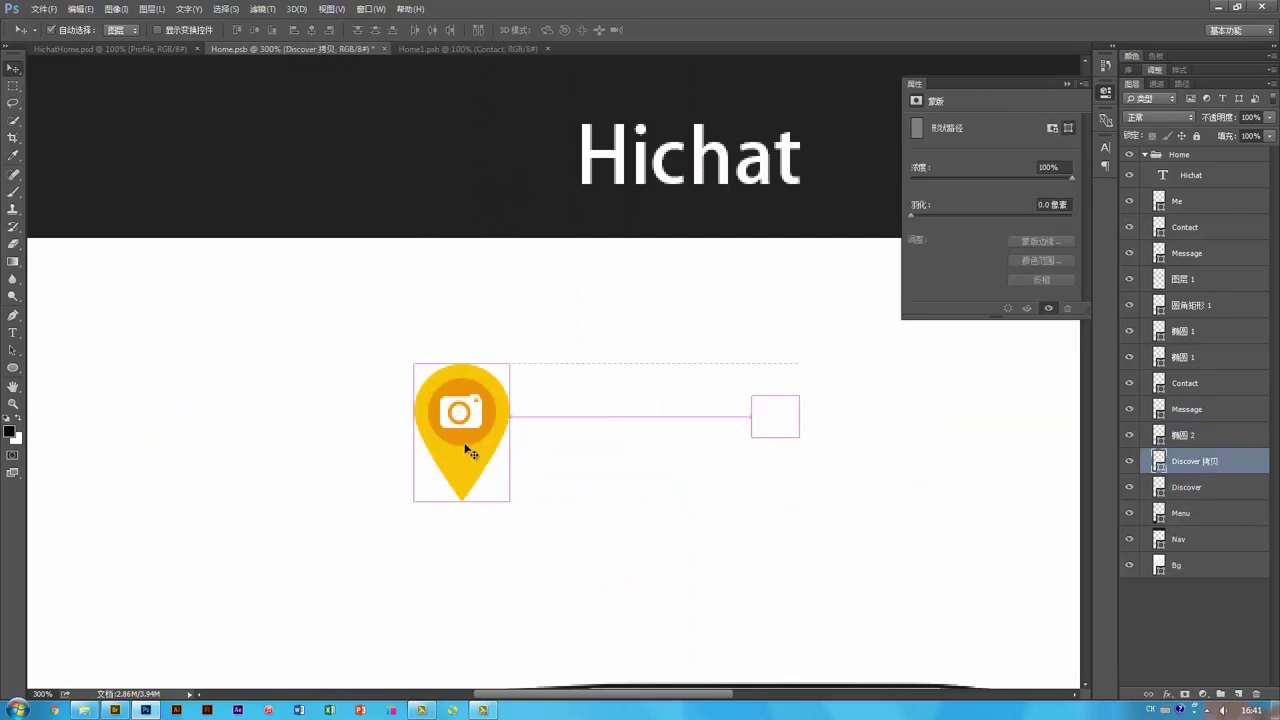
pyautogui.keyDown('ctrl'); pyautogui.keyDown('shift'); pyautogui.click(464, 441); pyautogui.keyUp('shift'); pyautogui.keyUp('ctrl')
pyautogui.moveTo(456, 482); pyautogui.dragTo(665, 464)
pyautogui.press('Right')
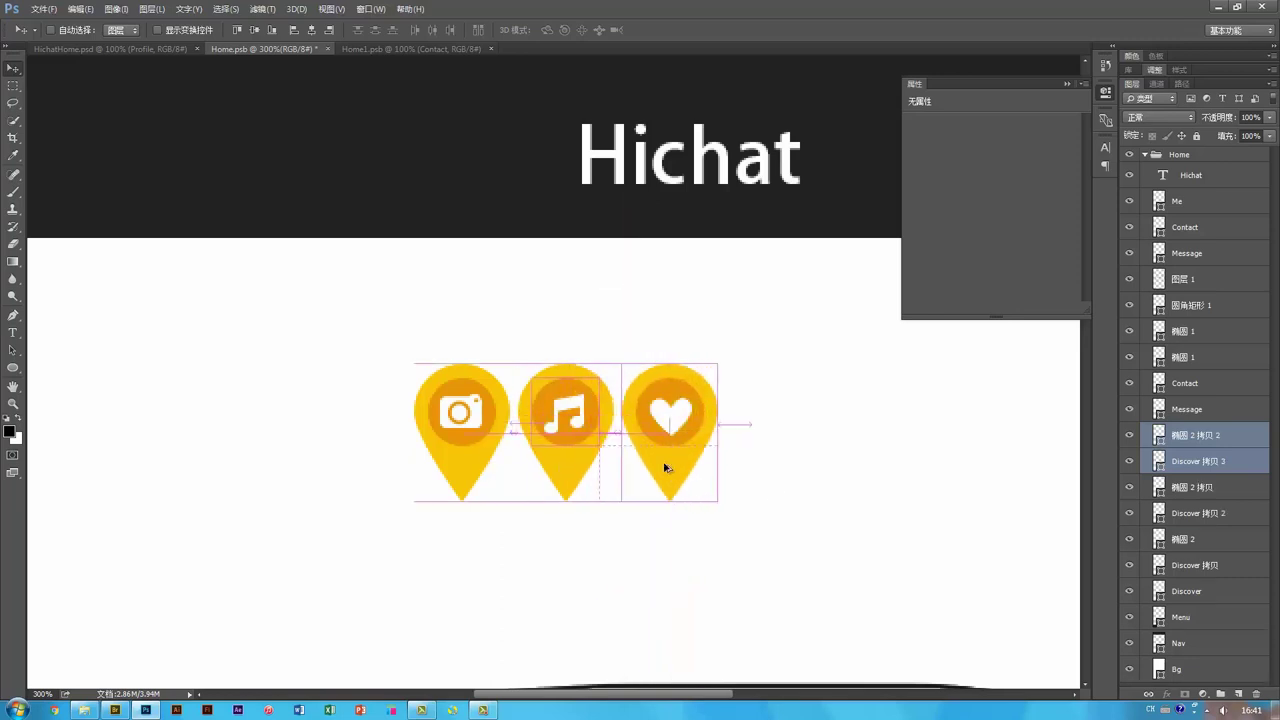
pyautogui.press('Right')
pyautogui.moveTo(760, 465); pyautogui.dragTo(897, 480)
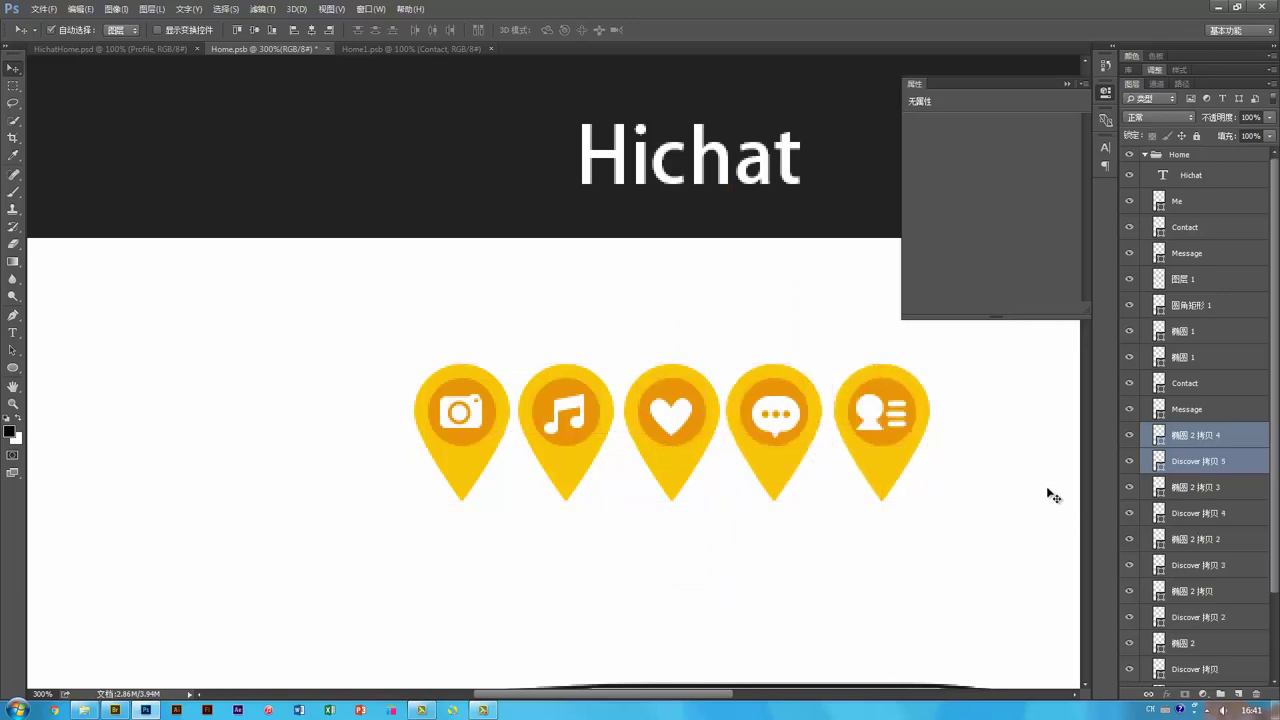
# Change the fill of the pin frame behind the contact icon to light orange ffb22c.
pyautogui.hotkey('ctrl', '1')
pyautogui.moveTo(775, 486)
pyautogui.mouseDown()
pyautogui.moveTo(775, 366)
pyautogui.moveTo(768, 393)
pyautogui.mouseUp()
pyautogui.hotkey('ctrl', '+')
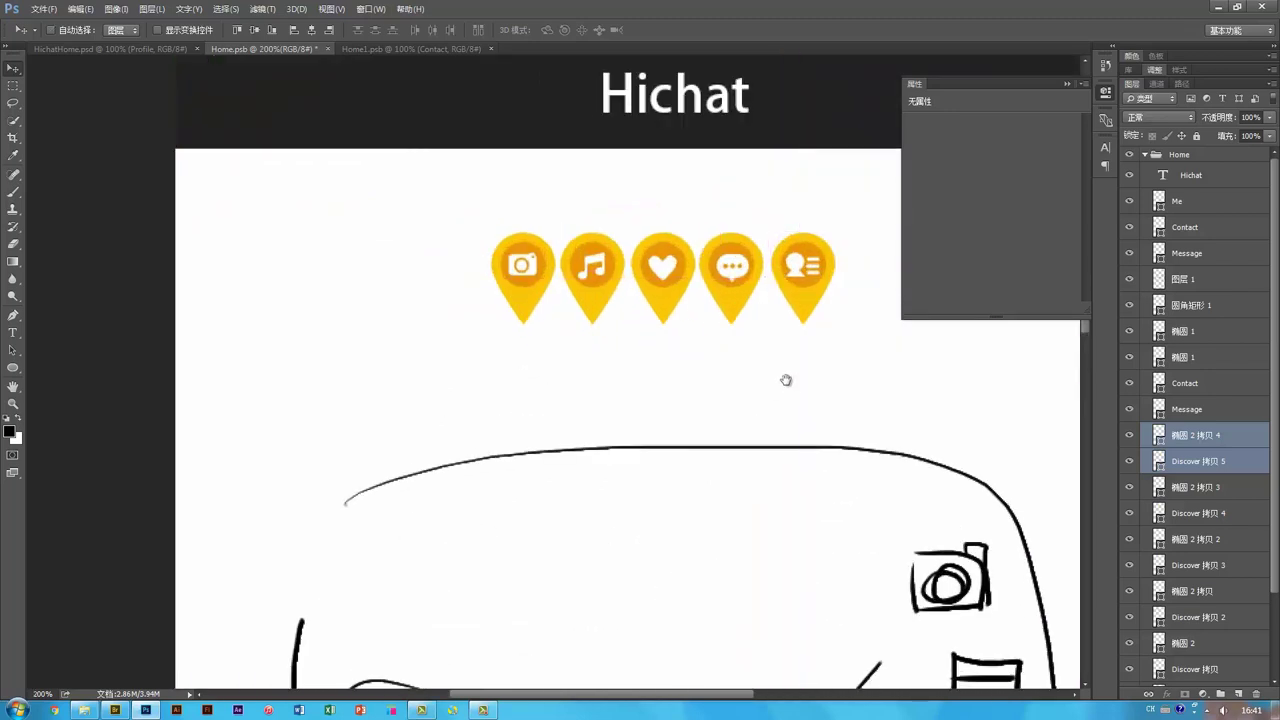
pyautogui.click(777, 360)
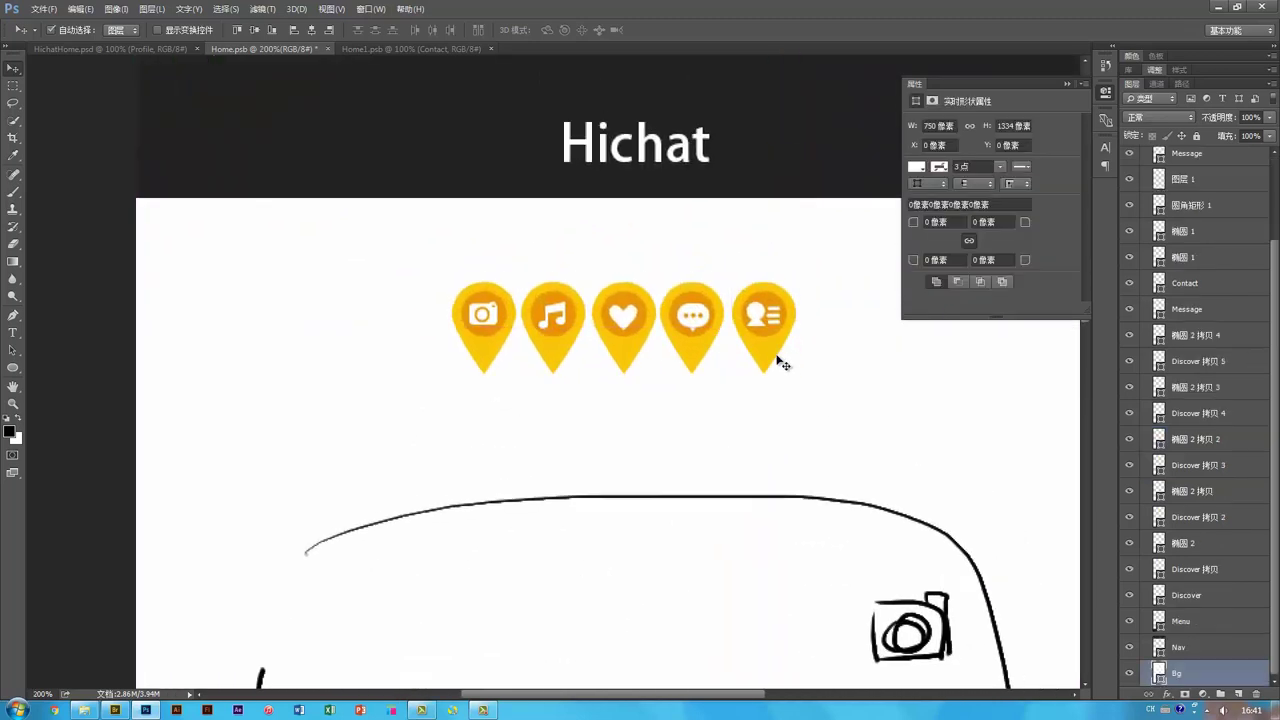
pyautogui.doubleClick(1161, 372)
pyautogui.click(987, 276)
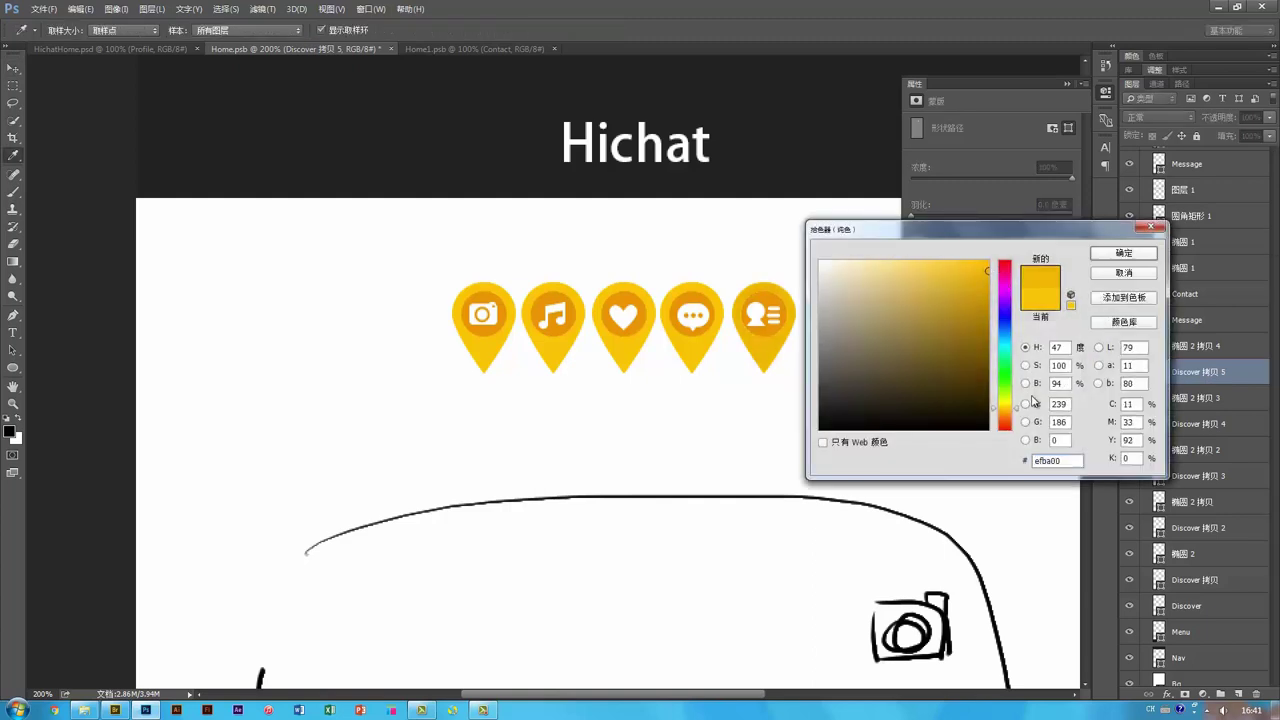
pyautogui.moveTo(1009, 408); pyautogui.dragTo(1010, 404)
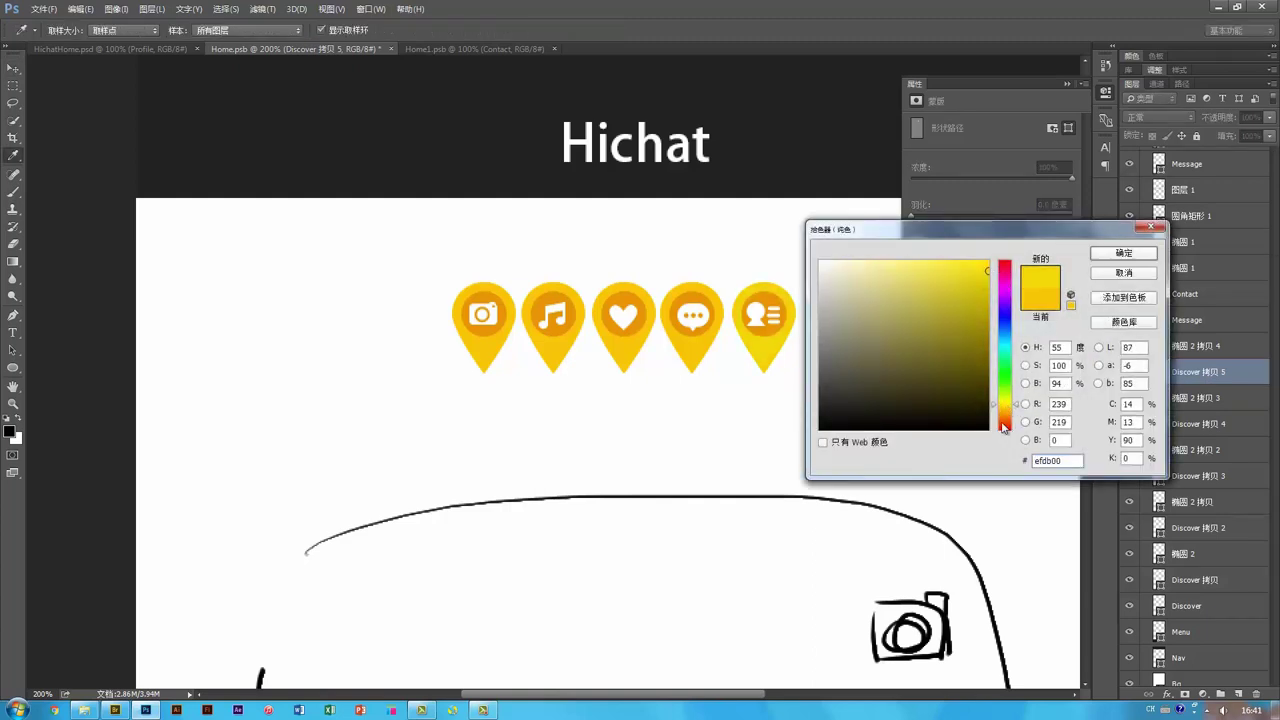
pyautogui.click(1003, 409)
pyautogui.click(763, 326)
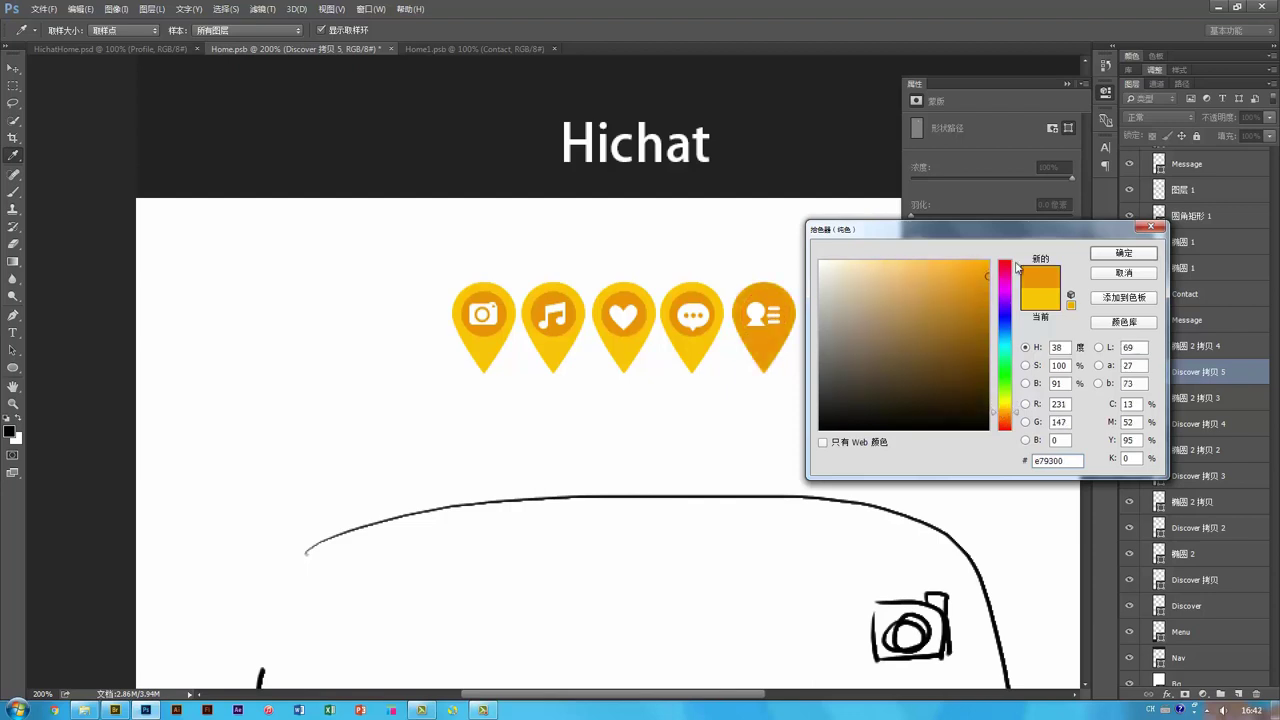
pyautogui.moveTo(953, 269)
pyautogui.mouseDown()
pyautogui.moveTo(973, 256)
pyautogui.moveTo(960, 259)
pyautogui.mouseUp()
pyautogui.click(1139, 257)
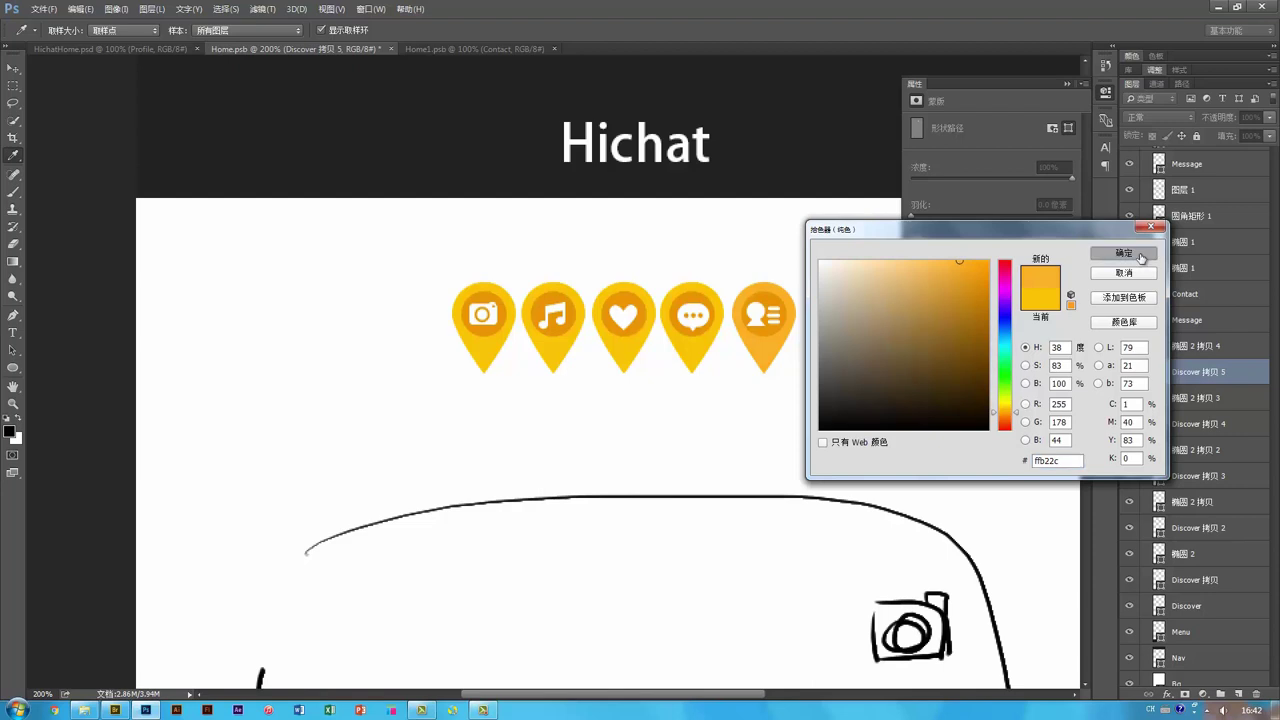
# Recolour the pin frames behind the chat and heart icons with the light orange sampled from the recoloured pins.
pyautogui.moveTo(779, 329); pyautogui.dragTo(707, 355)
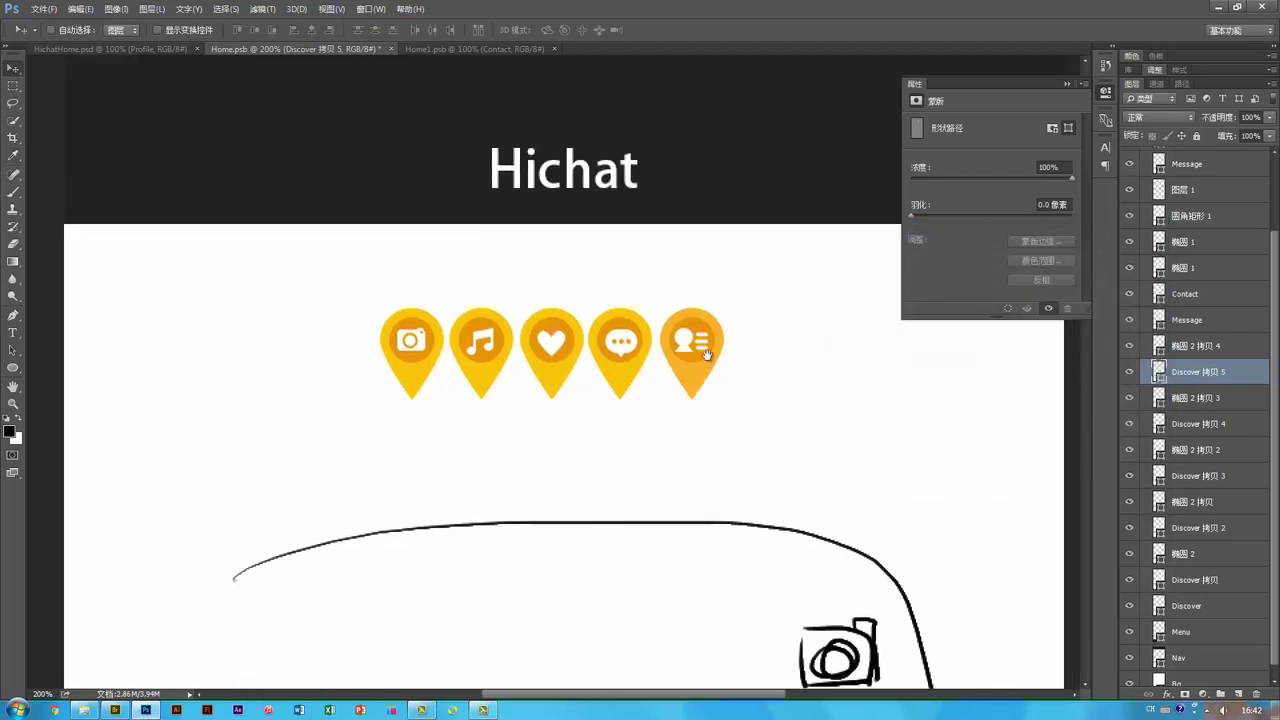
pyautogui.click(627, 385)
pyautogui.doubleClick(1157, 416)
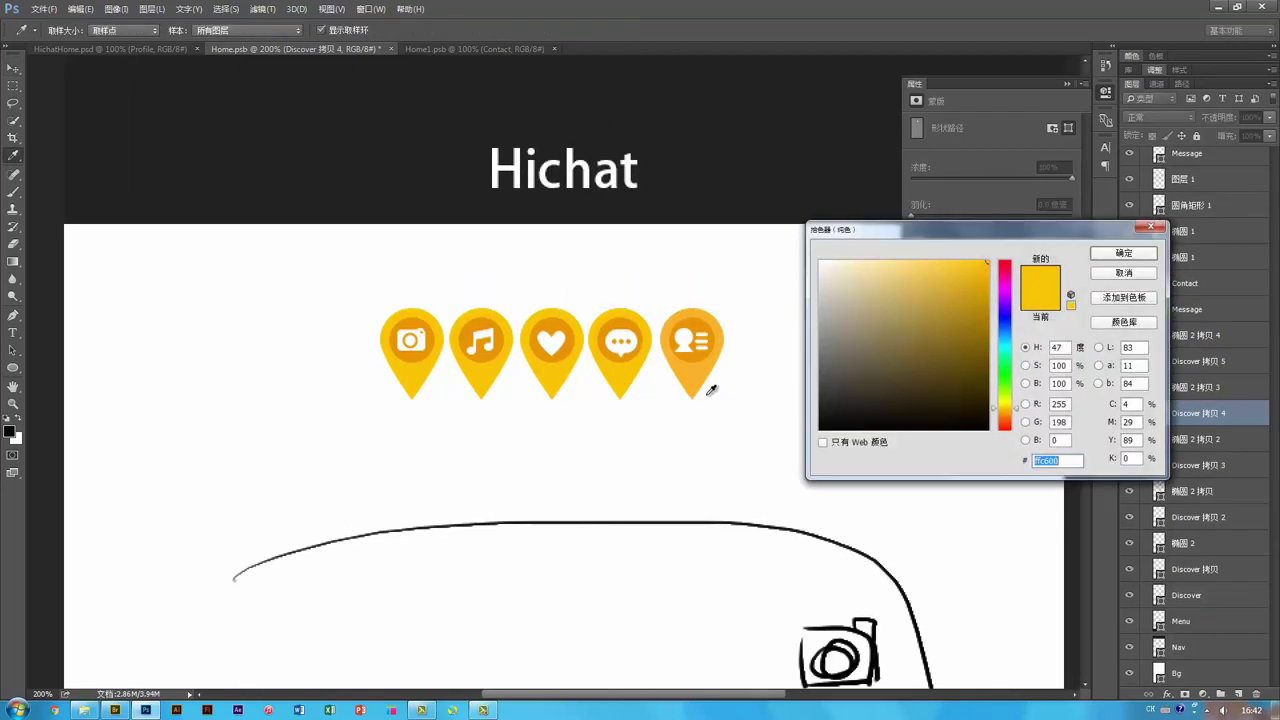
pyautogui.click(1132, 256)
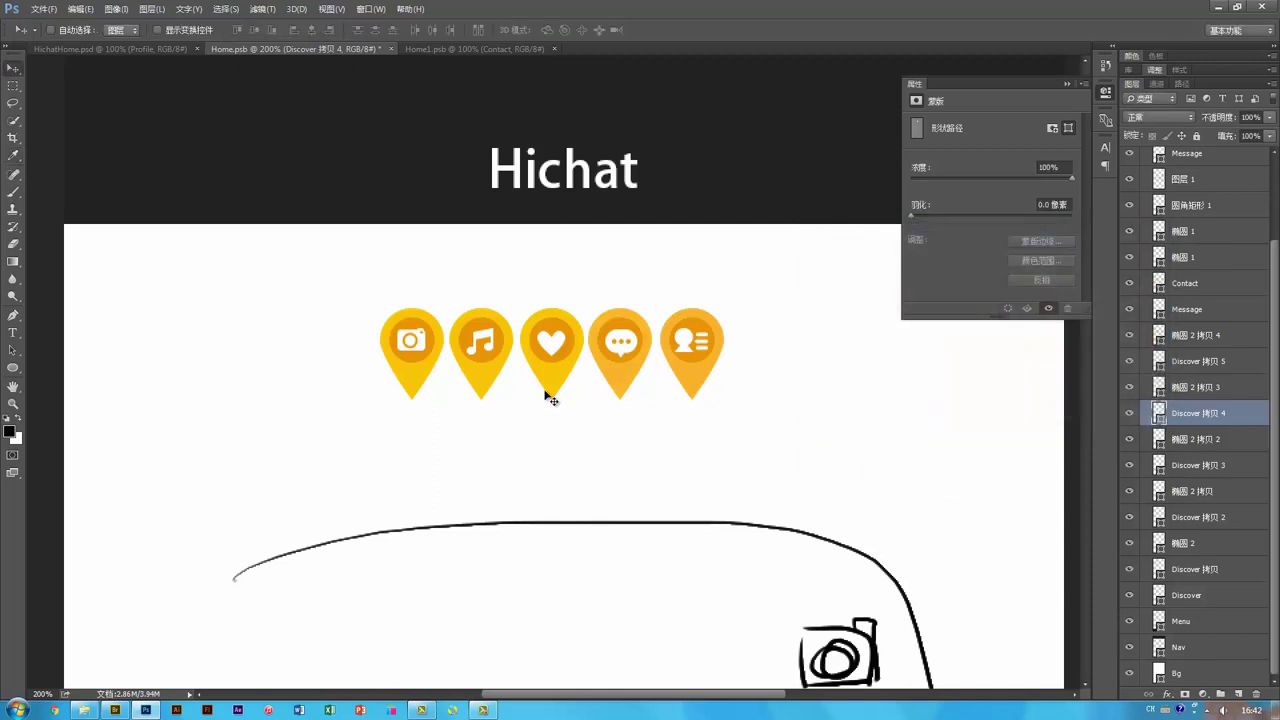
pyautogui.click(608, 350)
pyautogui.doubleClick(1158, 464)
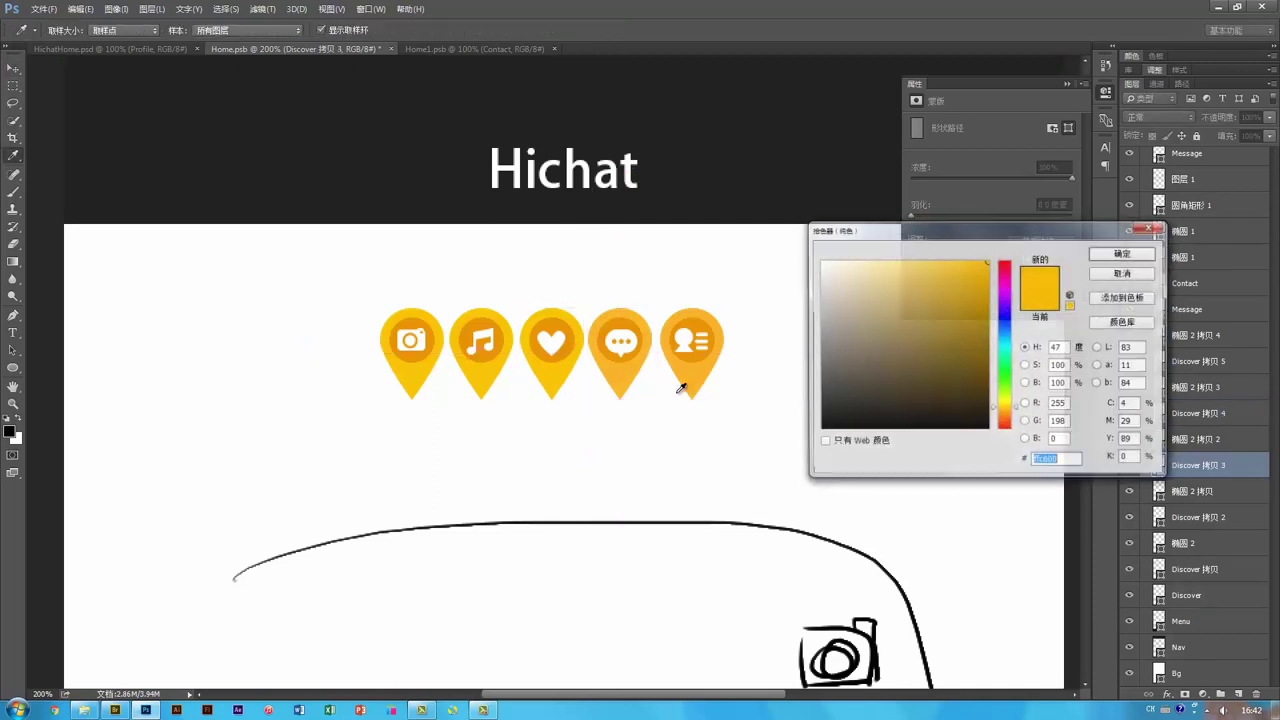
pyautogui.click(648, 372)
pyautogui.click(1121, 253)
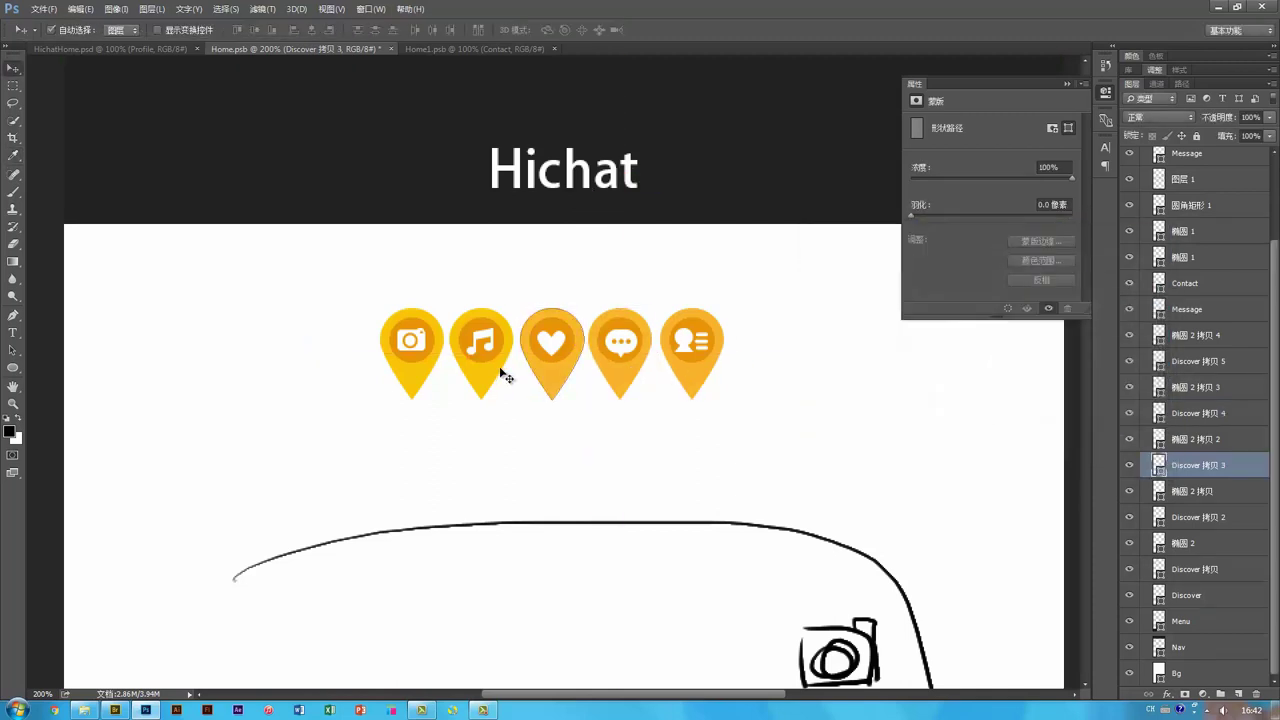
# Recolour the pin frames behind the music and camera icons with the light orange sampled from the other pins.
pyautogui.click(500, 371)
pyautogui.doubleClick(1158, 516)
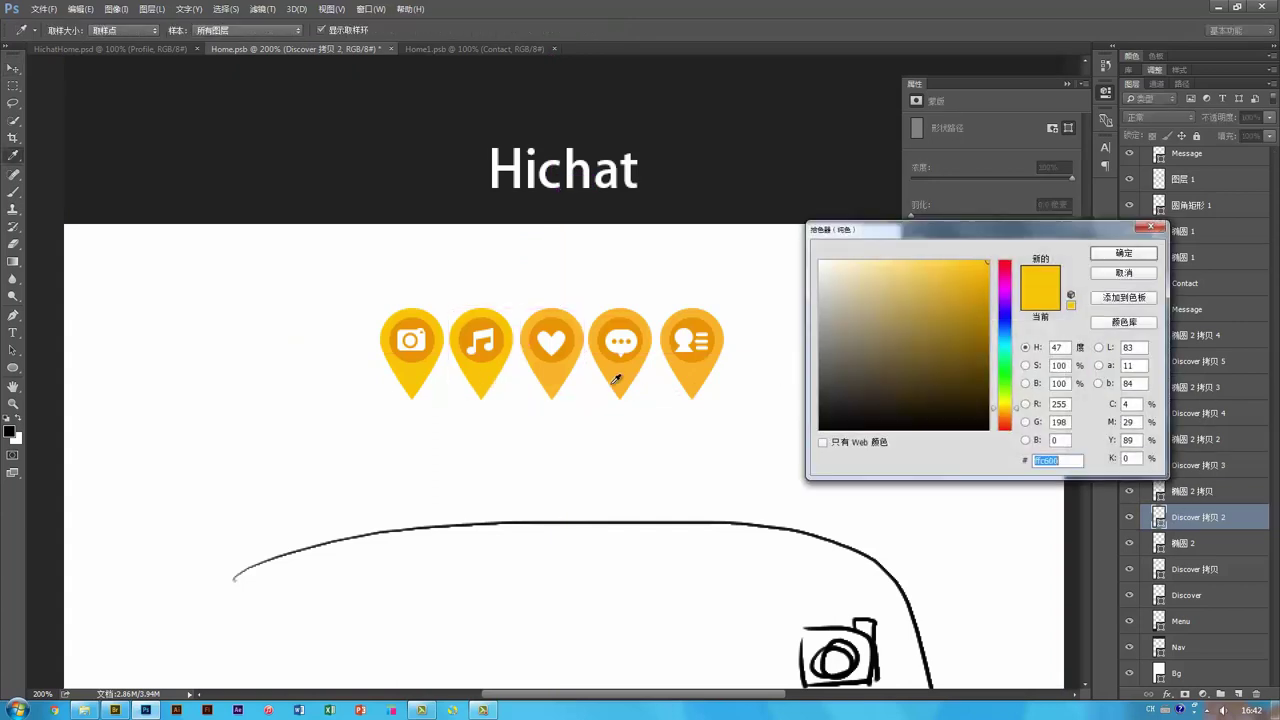
pyautogui.click(617, 377)
pyautogui.press('Return')
pyautogui.click(400, 371)
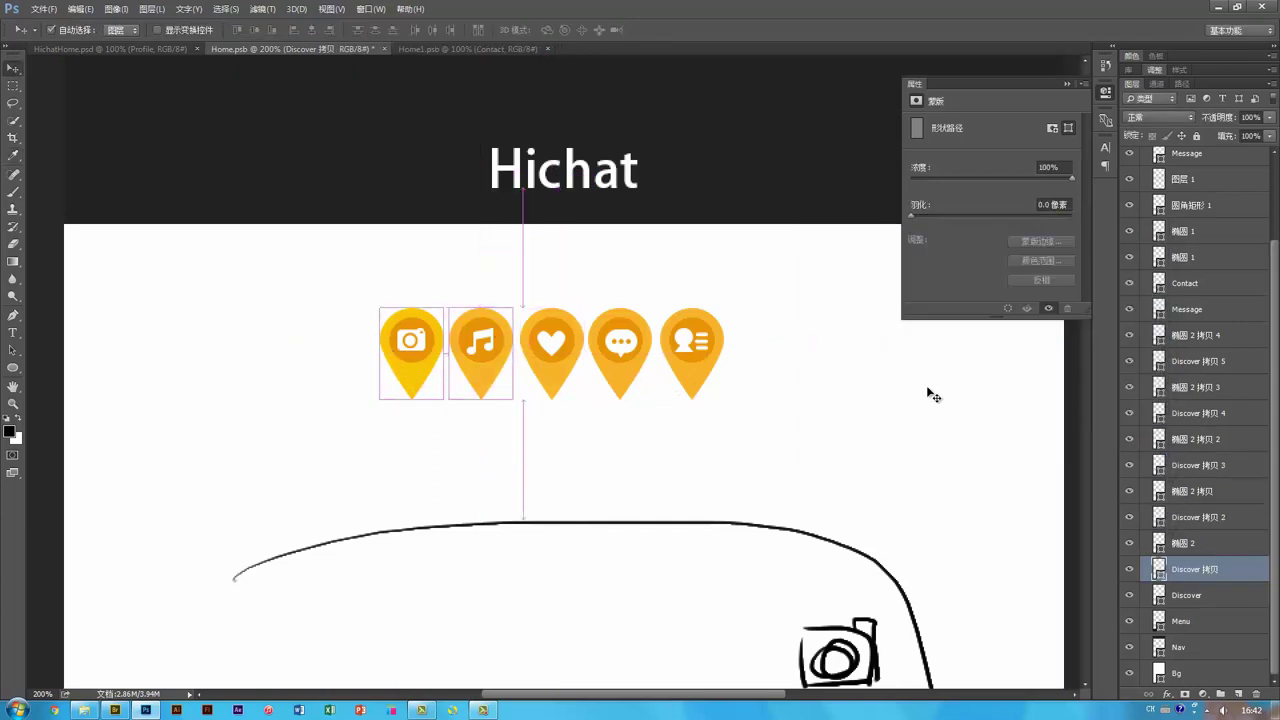
pyautogui.doubleClick(1160, 572)
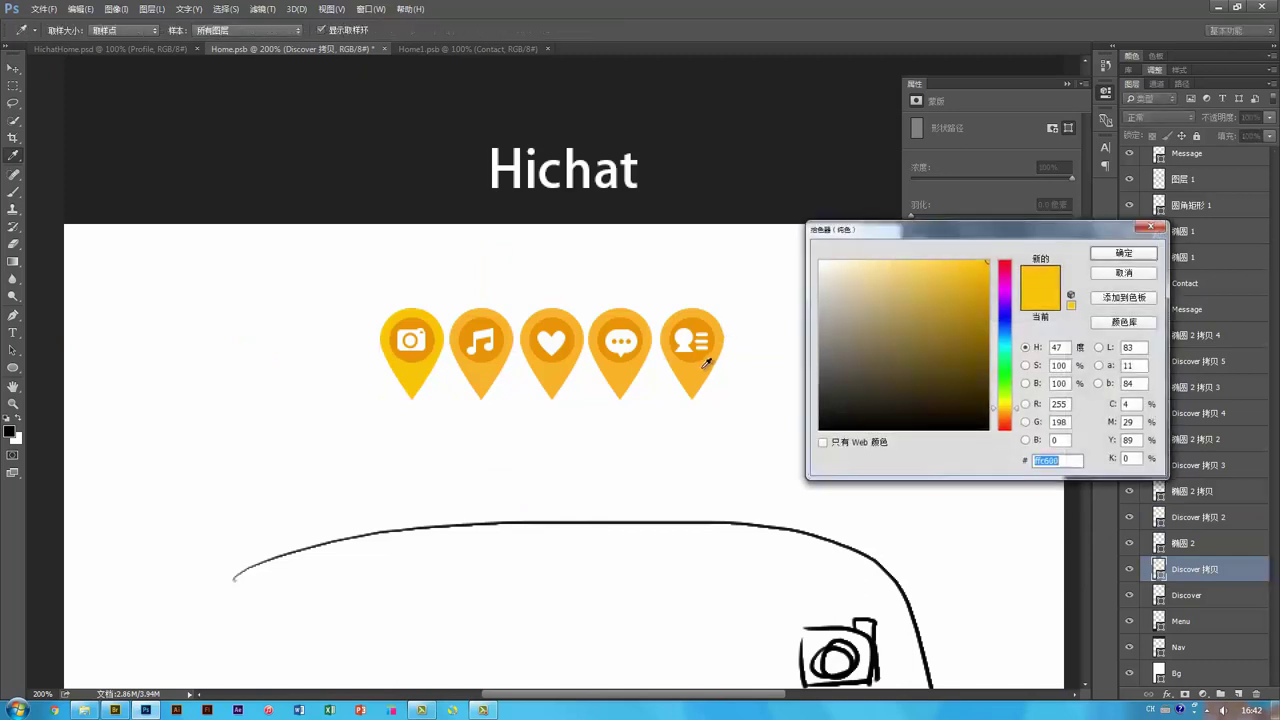
pyautogui.click(700, 362)
pyautogui.click(1124, 253)
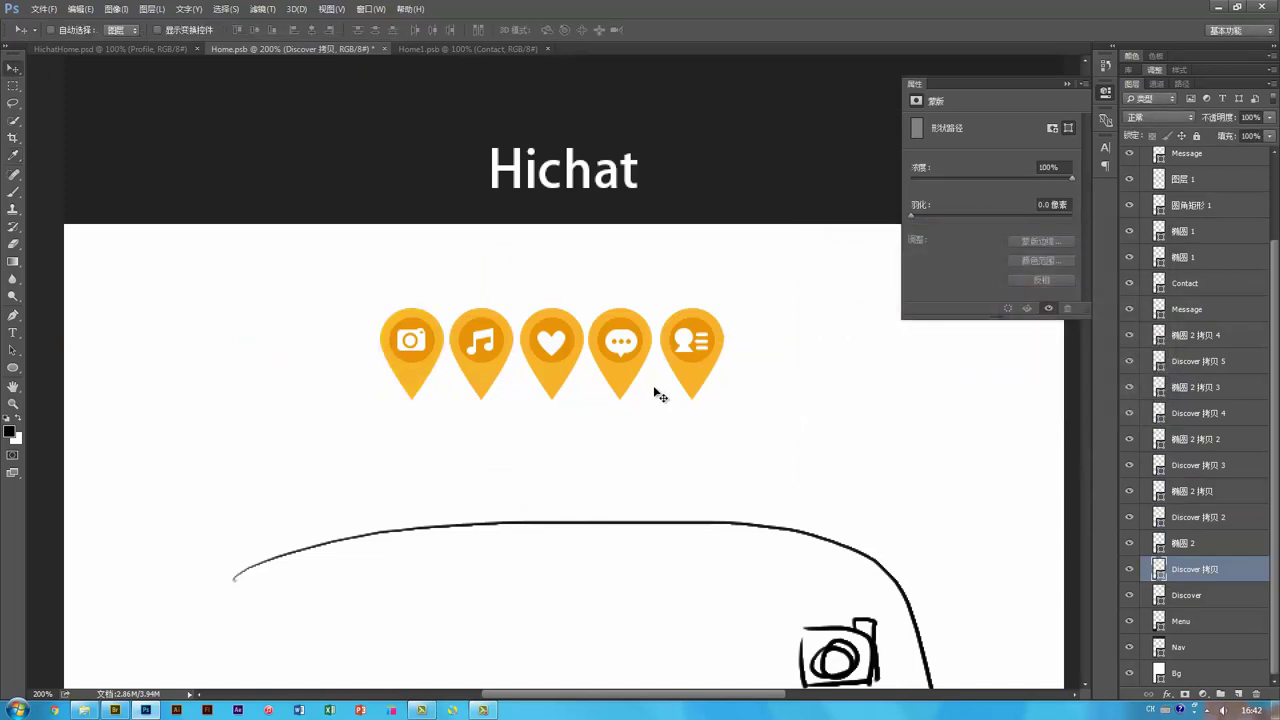
# Nudge the music, chat and contact icons so each sits centred within its darker circle.
pyautogui.hotkey('ctrl', '+')
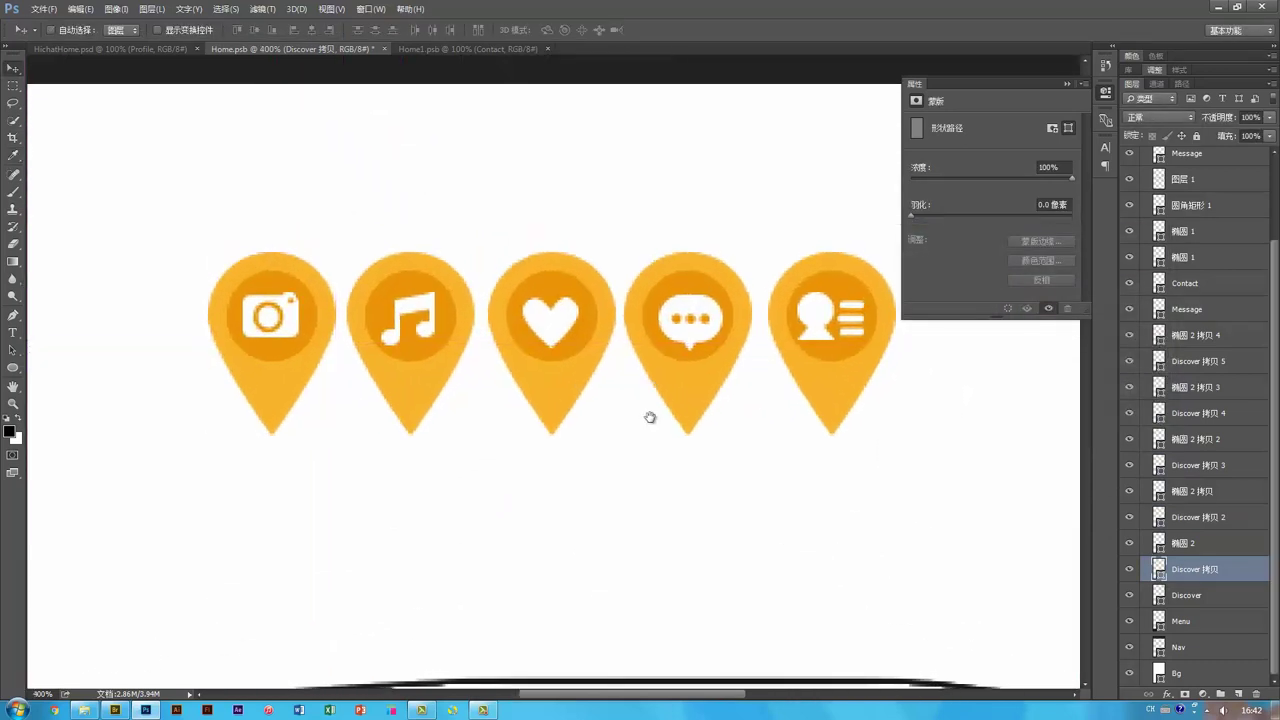
pyautogui.click(537, 357)
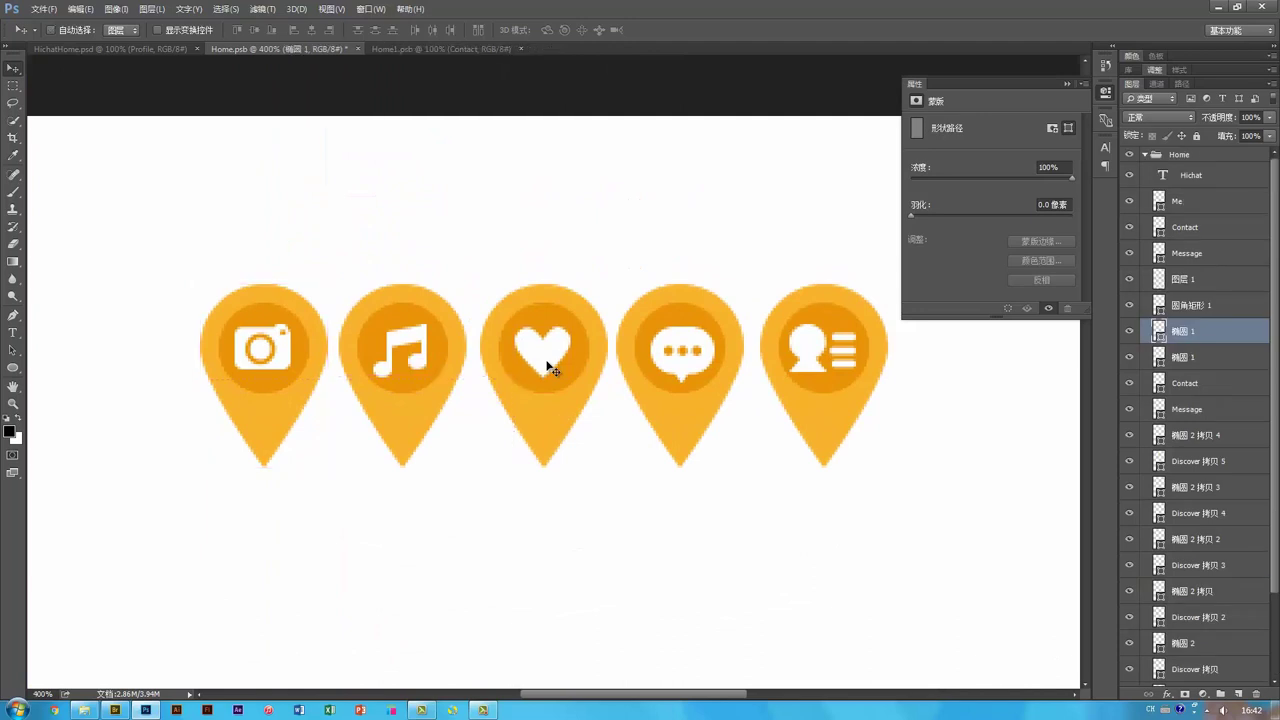
pyautogui.keyDown('ctrl'); pyautogui.click(436, 343); pyautogui.keyUp('ctrl')
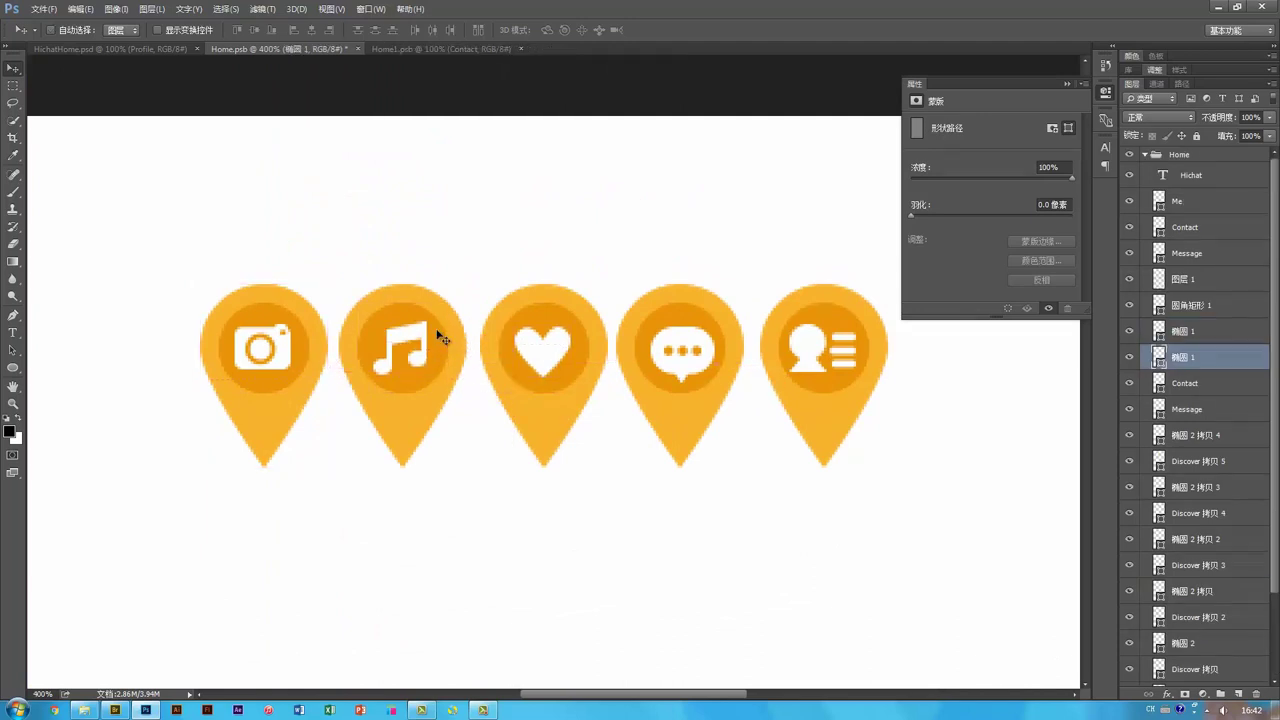
pyautogui.press('Up')
pyautogui.keyDown('ctrl'); pyautogui.click(690, 374); pyautogui.keyUp('ctrl')
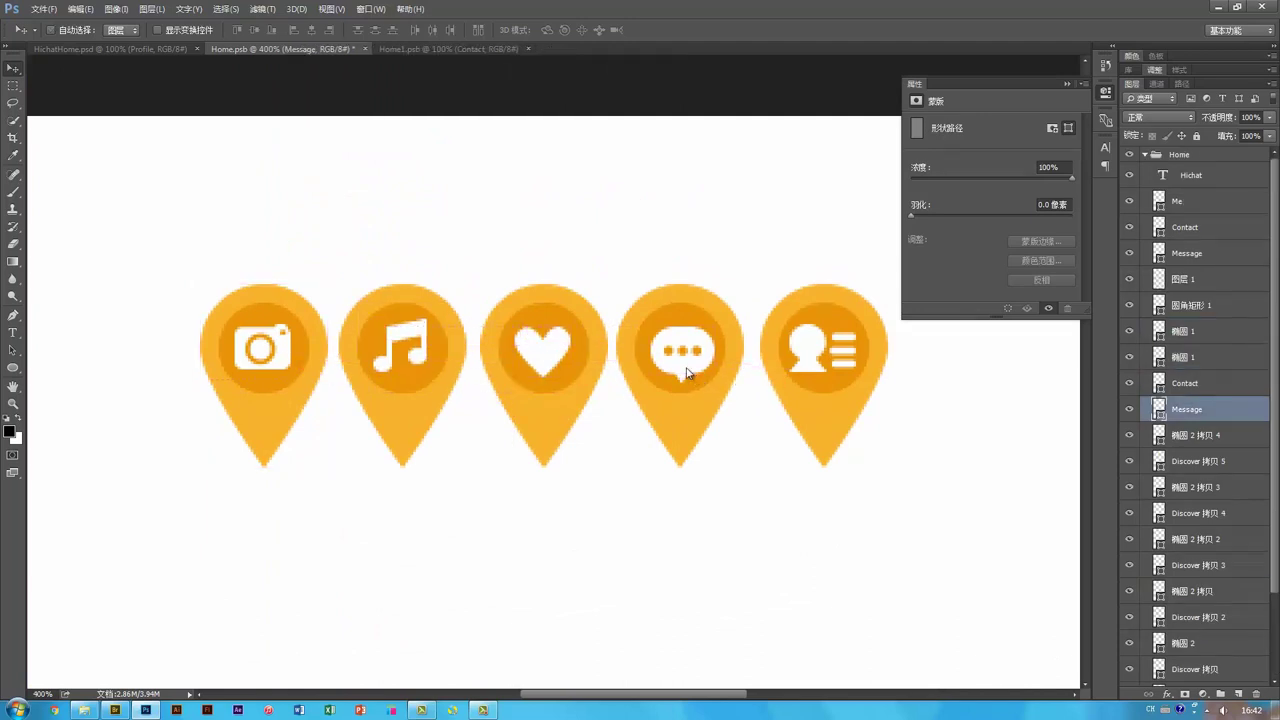
pyautogui.keyDown('ctrl'); pyautogui.click(812, 353); pyautogui.keyUp('ctrl')
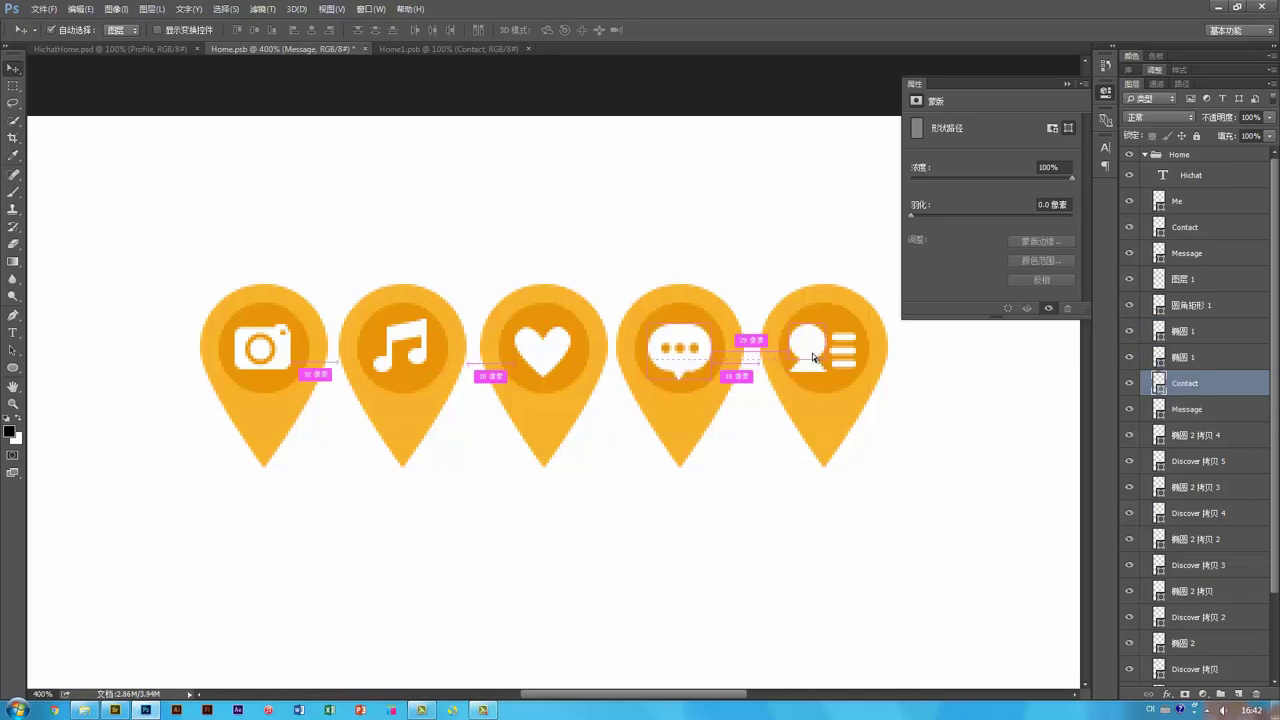
pyautogui.press('Right')
pyautogui.press('Right')
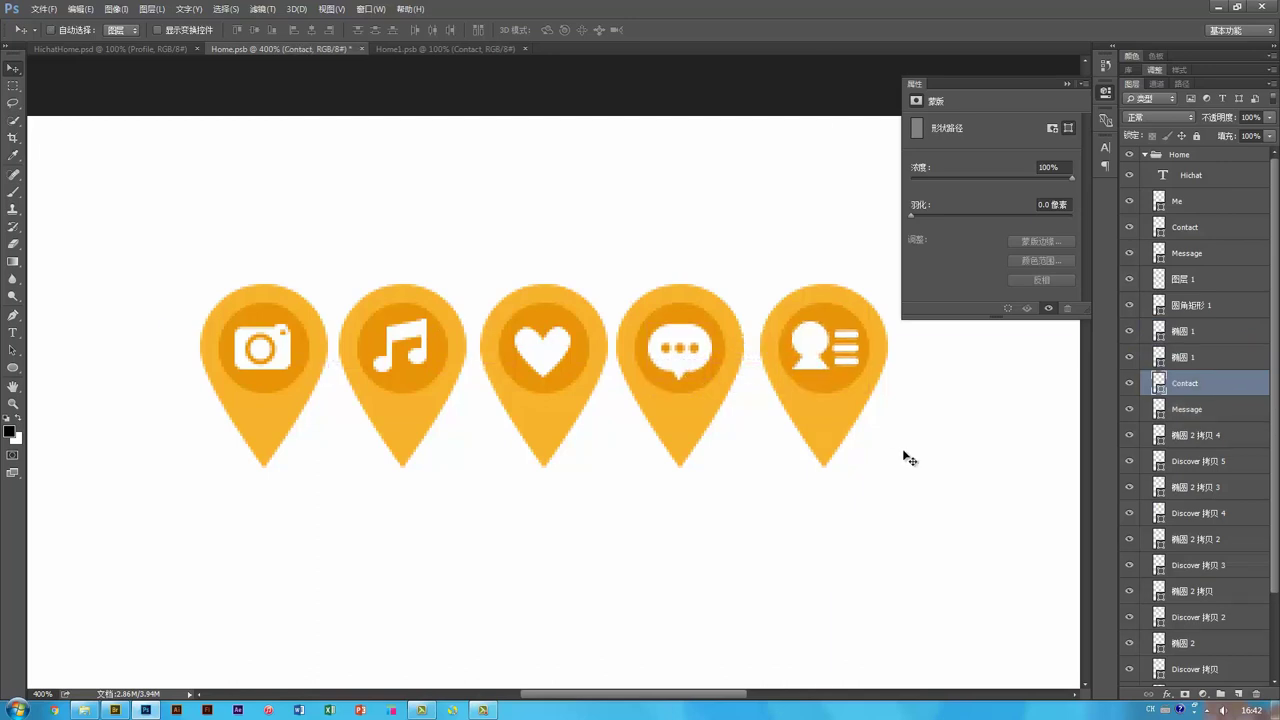
# Delete the hand-drawn sketch layer below the row of orange pins.
pyautogui.hotkey('ctrl', '1')
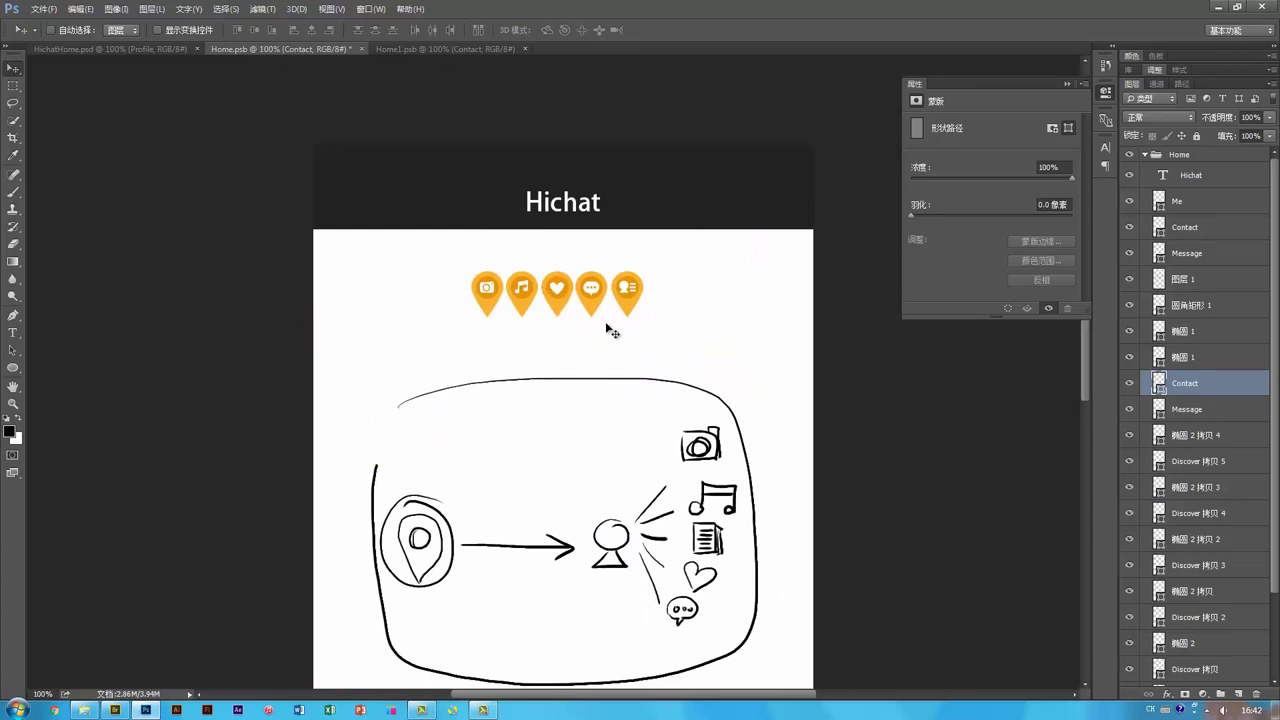
pyautogui.moveTo(674, 418); pyautogui.dragTo(644, 355)
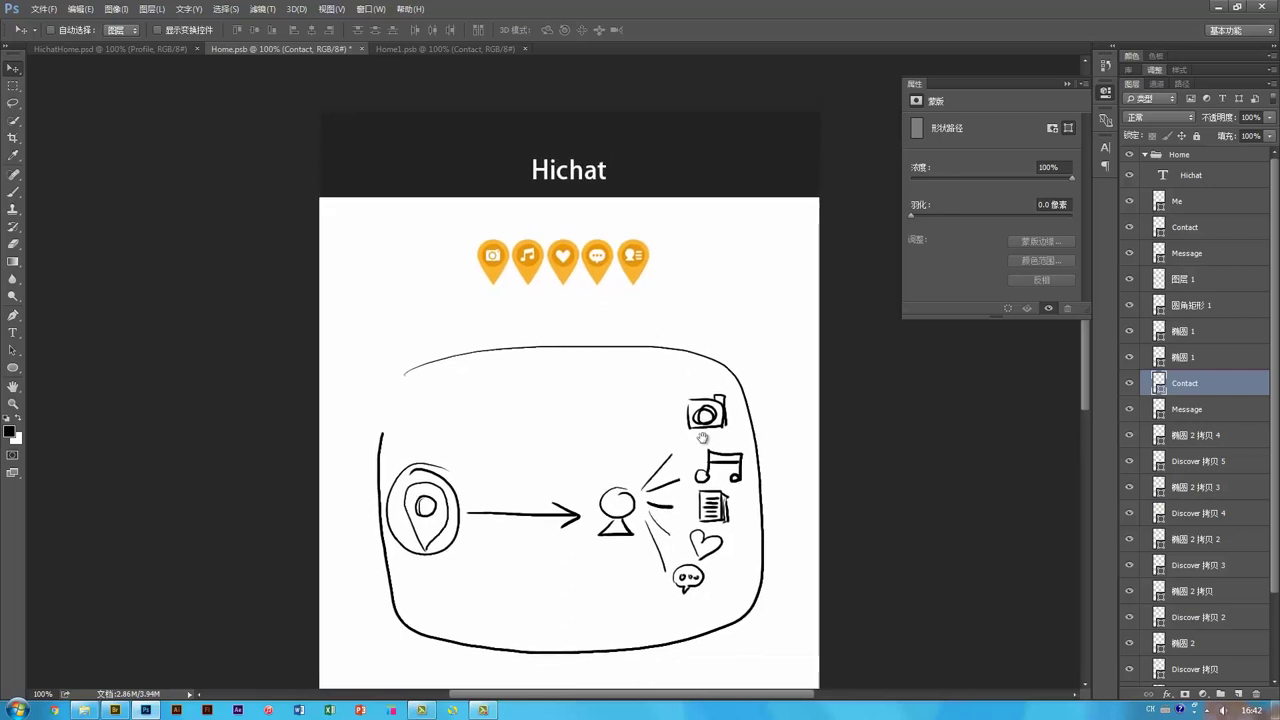
pyautogui.keyDown('ctrl'); pyautogui.click(645, 537); pyautogui.keyUp('ctrl')
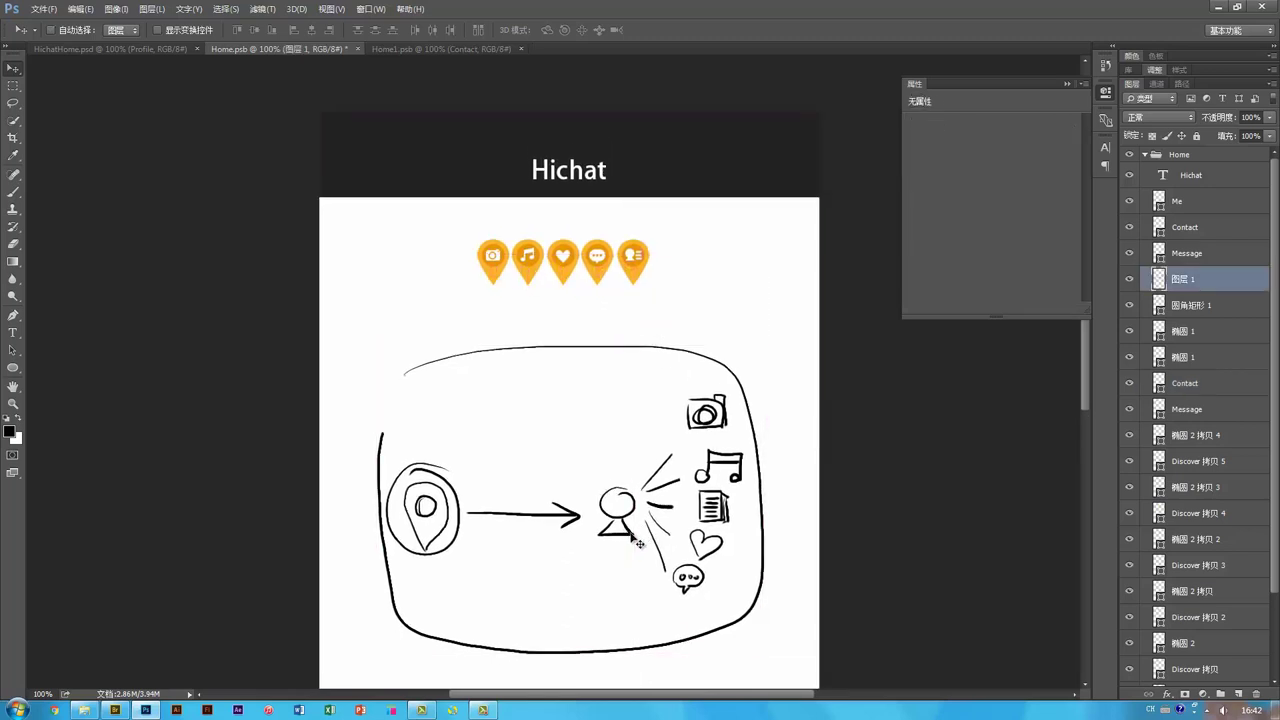
pyautogui.press('Delete')
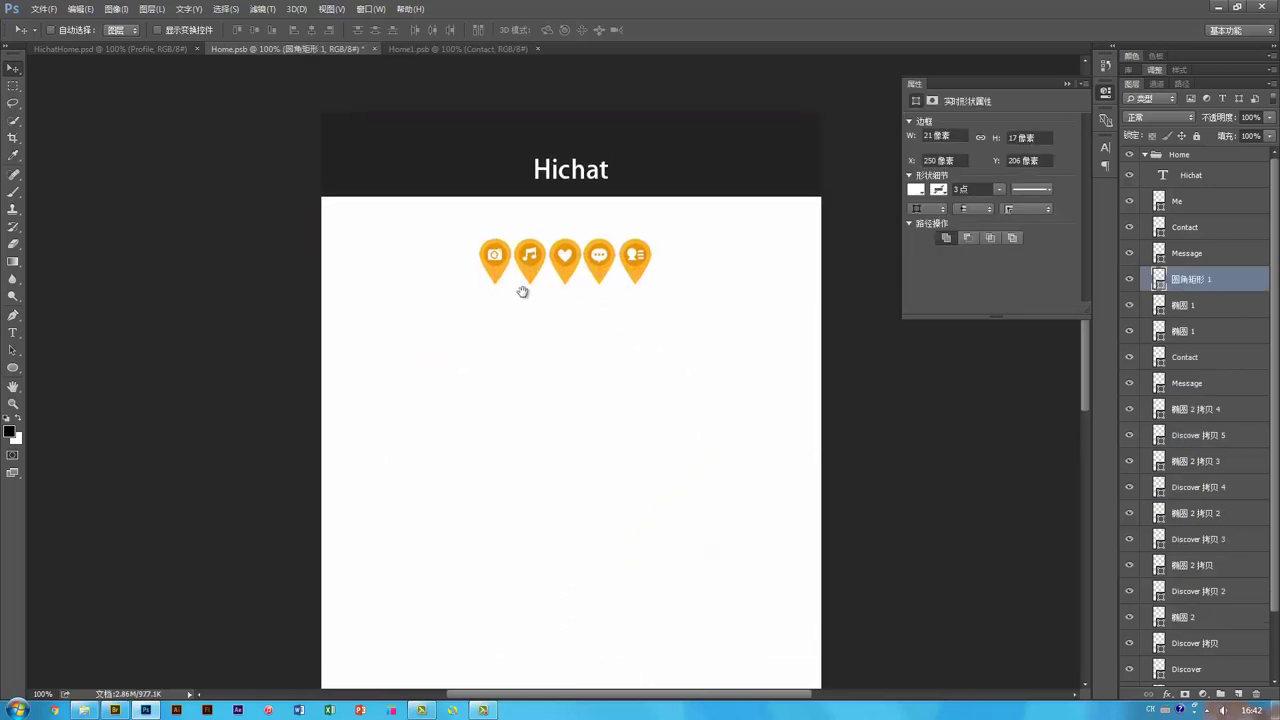
# Group the camera pin's frame, circle and icon layers and name the group loading1.
pyautogui.hscroll(-2, 522, 291)
pyautogui.moveTo(654, 406); pyautogui.dragTo(588, 406)
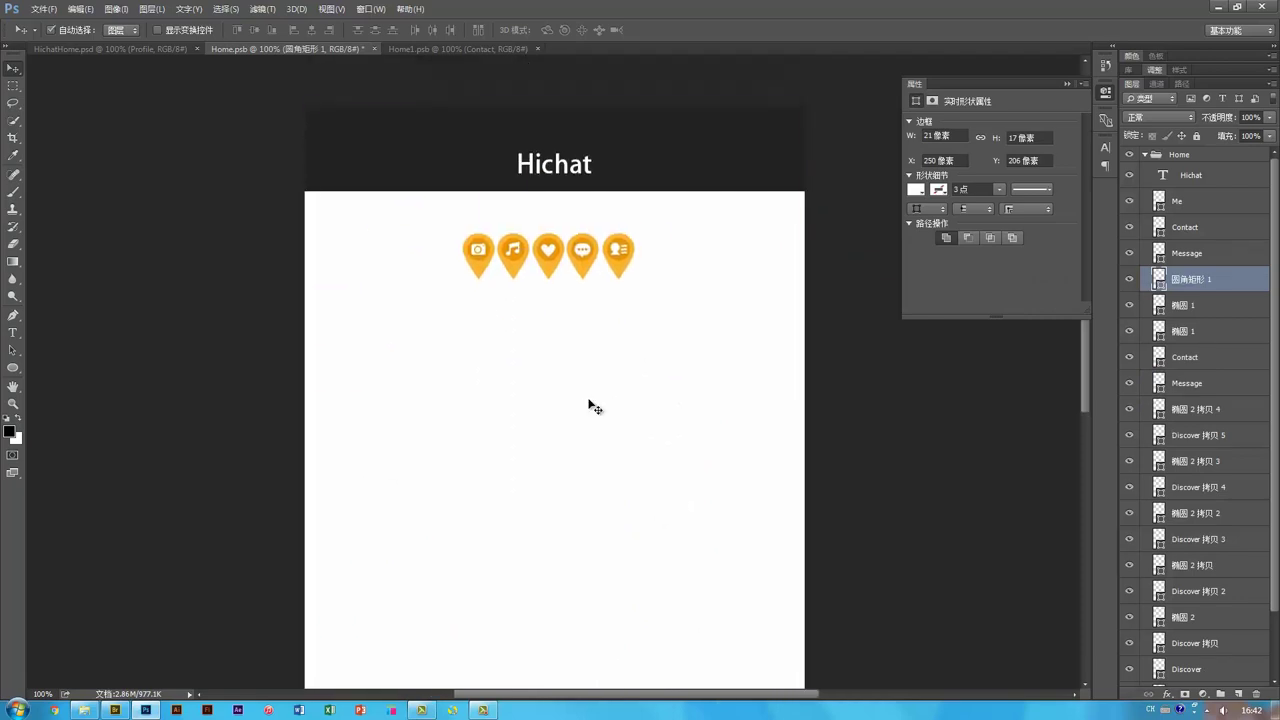
pyautogui.hotkey('ctrl', '-')
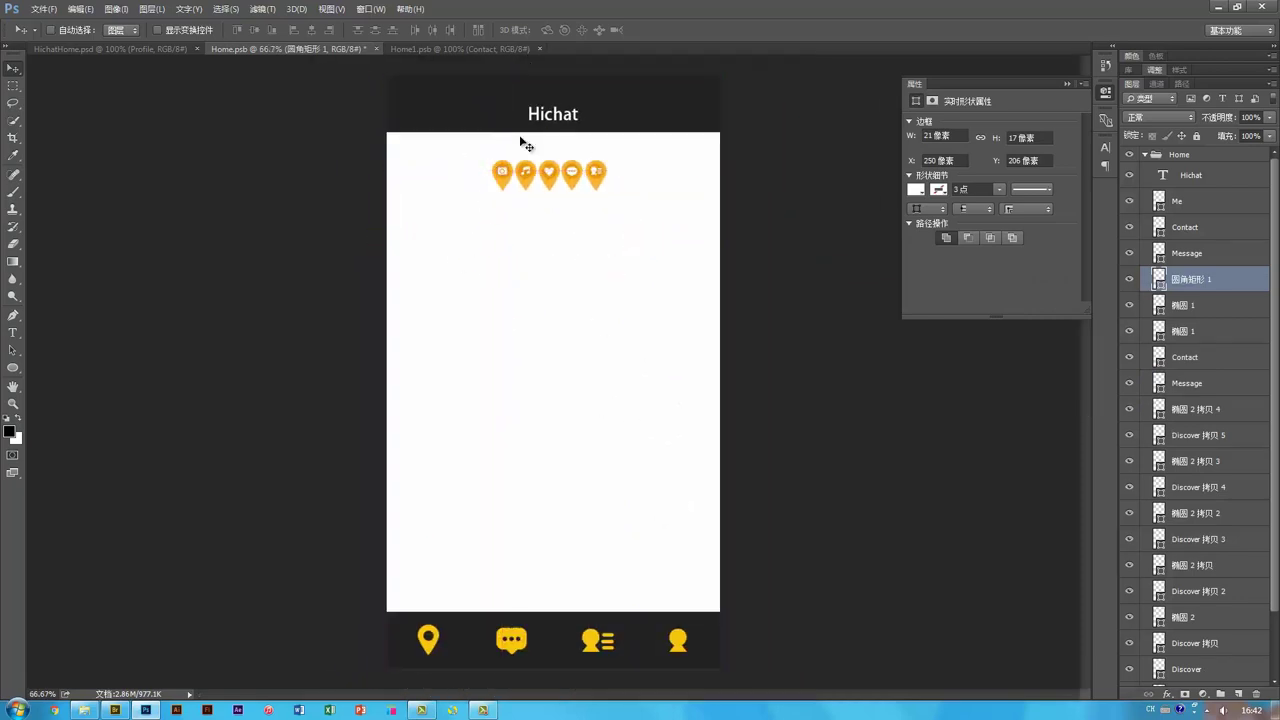
pyautogui.hotkey('ctrl', '+')
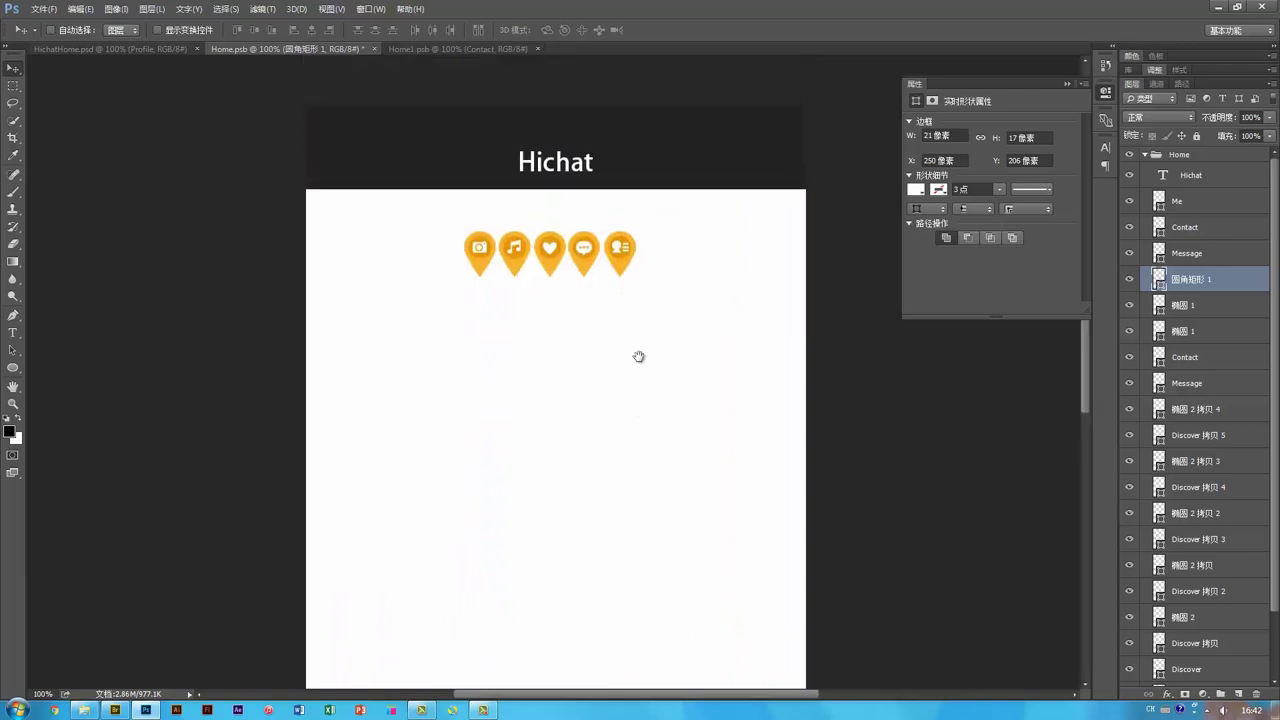
pyautogui.hotkey('ctrl', '+')
pyautogui.scroll(2, 648, 357)
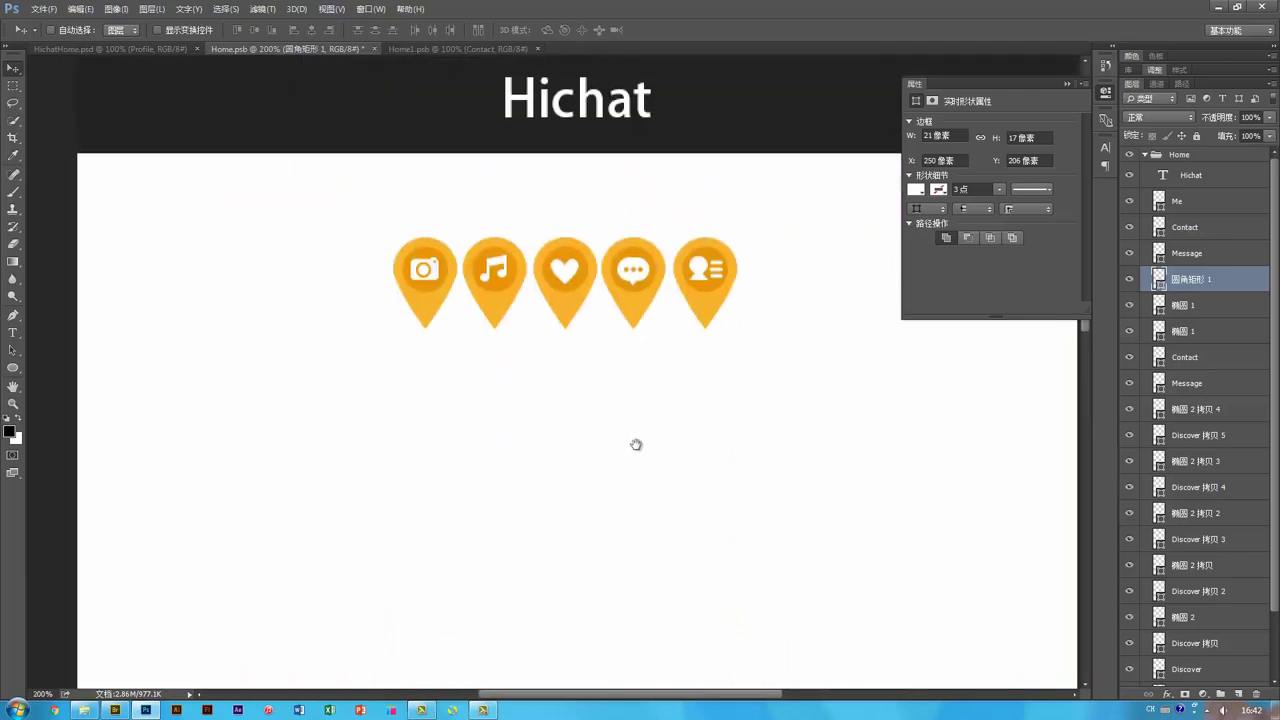
pyautogui.keyDown('ctrl'); pyautogui.click(429, 309); pyautogui.keyUp('ctrl')
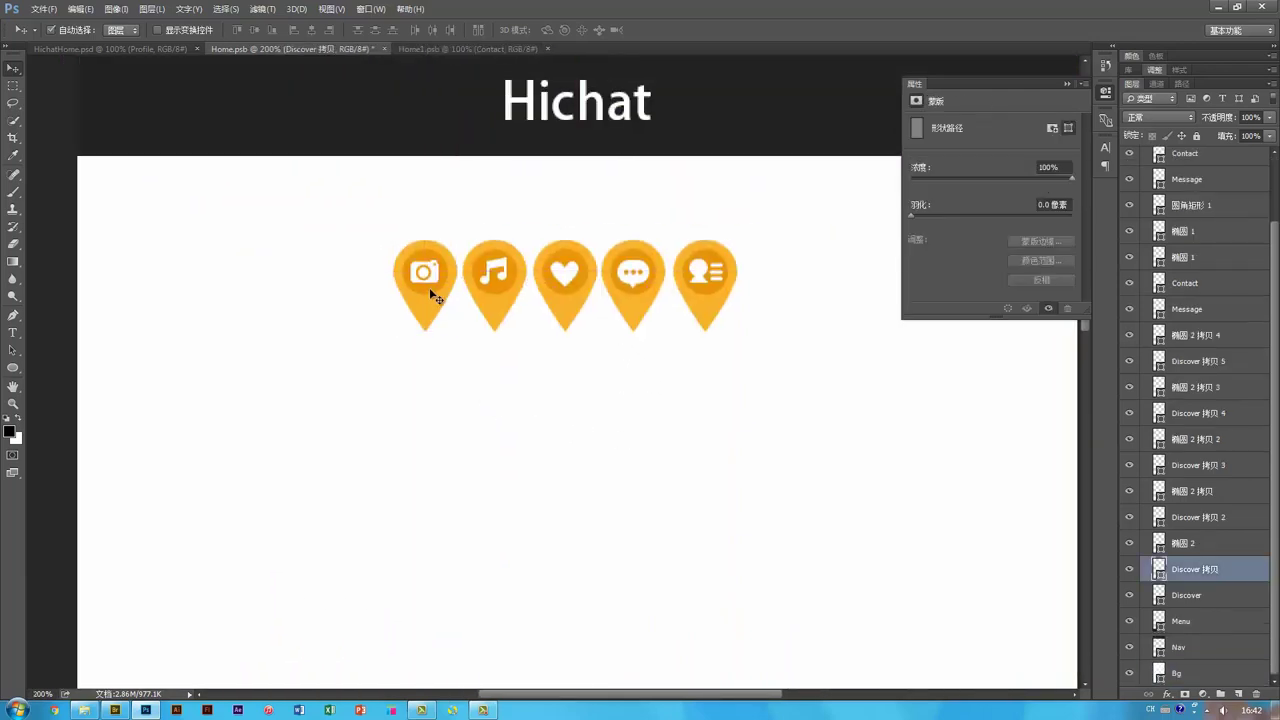
pyautogui.keyDown('ctrl'); pyautogui.keyDown('shift'); pyautogui.click(437, 274); pyautogui.keyUp('shift'); pyautogui.keyUp('ctrl')
pyautogui.keyDown('ctrl'); pyautogui.keyDown('shift'); pyautogui.click(437, 274); pyautogui.keyUp('shift'); pyautogui.keyUp('ctrl')
pyautogui.moveTo(437, 274); pyautogui.dragTo(395, 265)
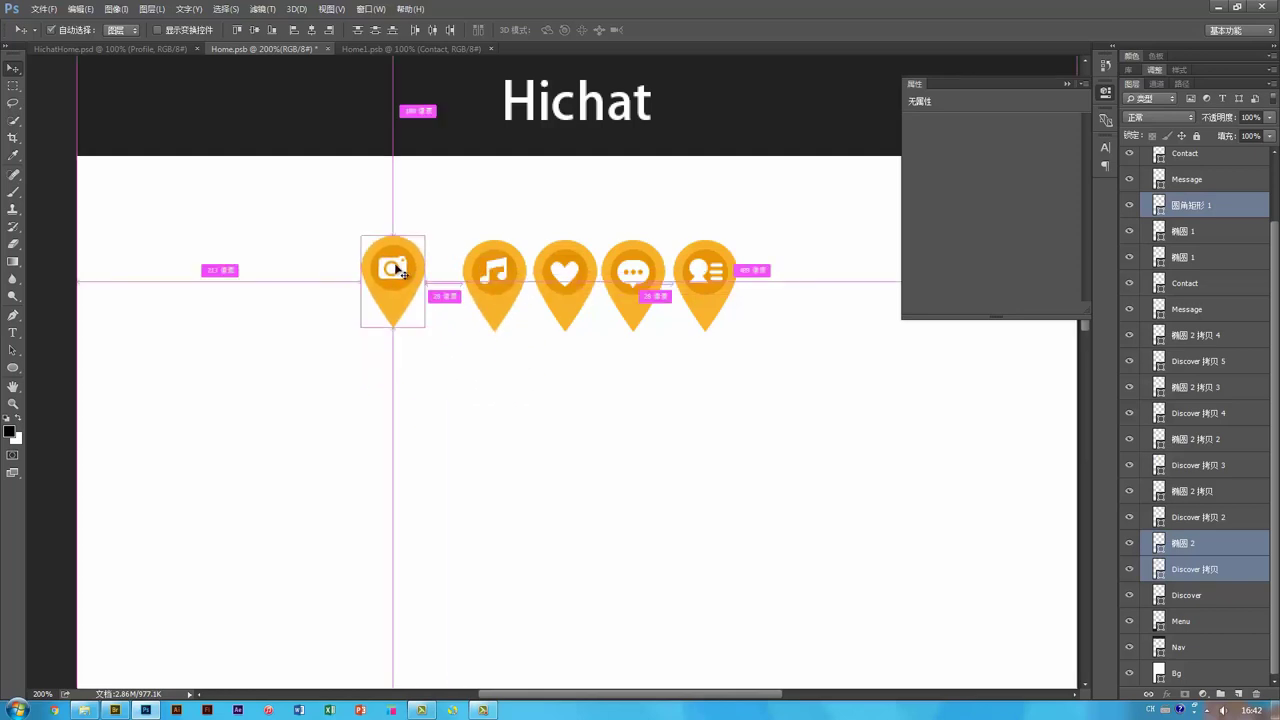
pyautogui.hotkey('ctrl', 'z')
pyautogui.hotkey('ctrl', 'g')
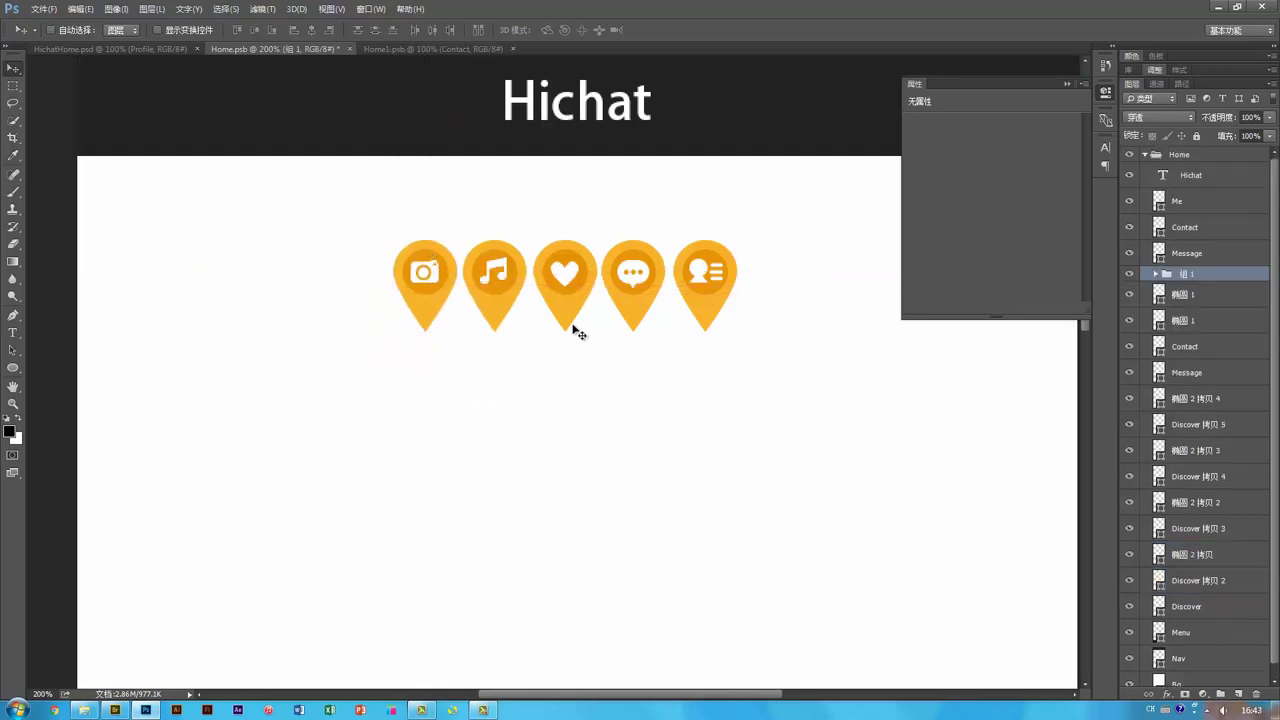
pyautogui.doubleClick(1185, 274)
pyautogui.write('loading1')
pyautogui.press('Return')
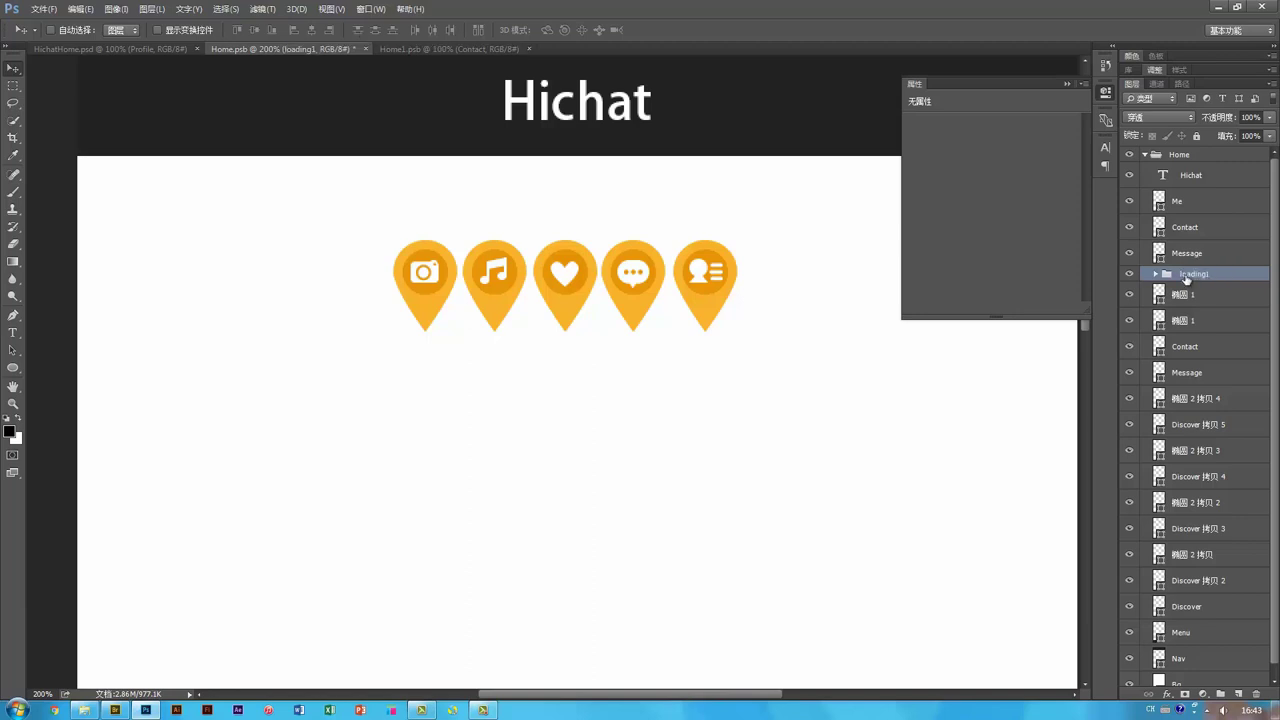
# Group the music pin's frame, circle and note icon layers and name the group loading2.
pyautogui.keyDown('ctrl'); pyautogui.click(498, 279); pyautogui.keyUp('ctrl')
pyautogui.keyDown('ctrl'); pyautogui.keyDown('shift'); pyautogui.click(505, 283); pyautogui.keyUp('shift'); pyautogui.keyUp('ctrl')
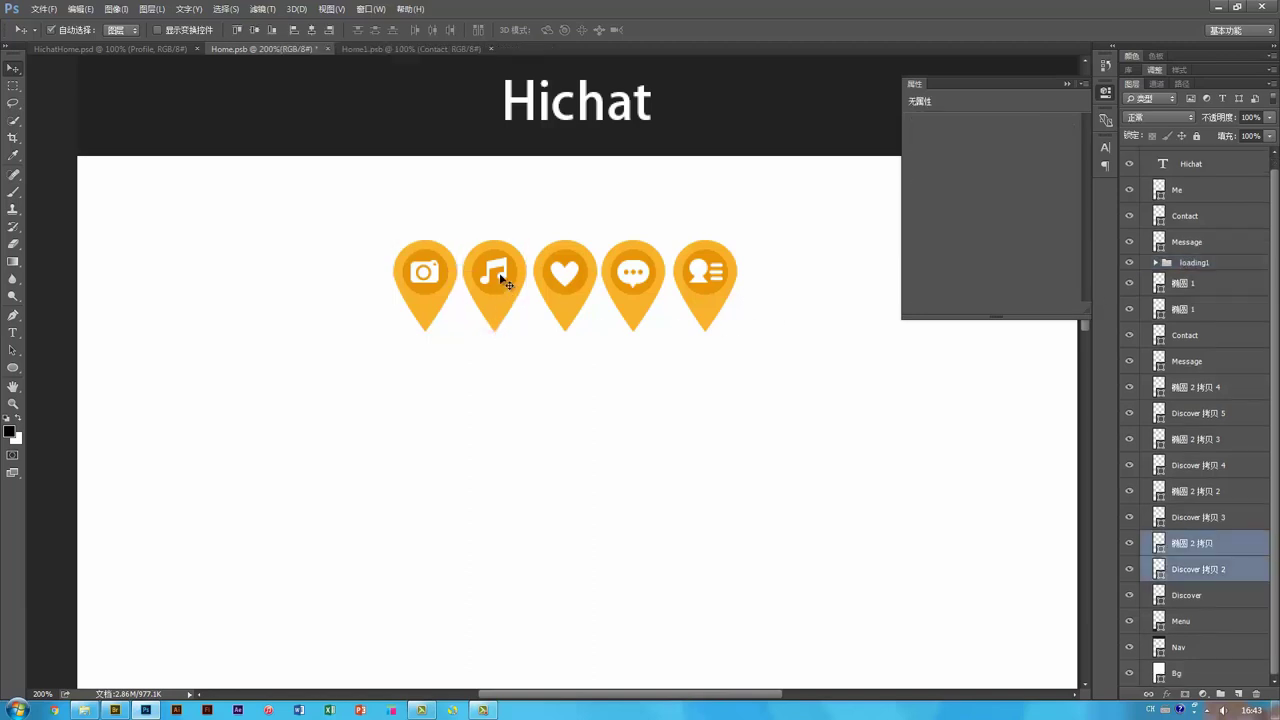
pyautogui.moveTo(505, 281); pyautogui.dragTo(508, 367)
pyautogui.keyDown('shift'); pyautogui.click(512, 279); pyautogui.keyUp('shift')
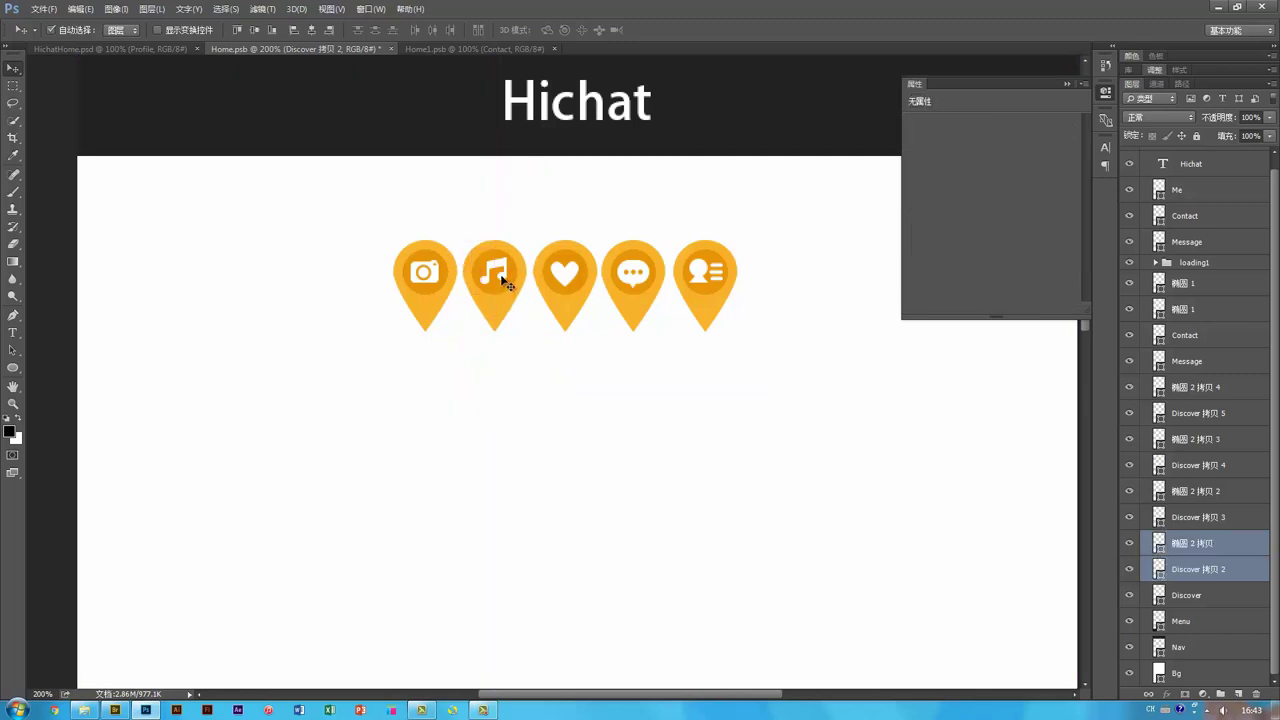
pyautogui.keyDown('shift'); pyautogui.click(501, 277); pyautogui.keyUp('shift')
pyautogui.hotkey('ctrl', 'g')
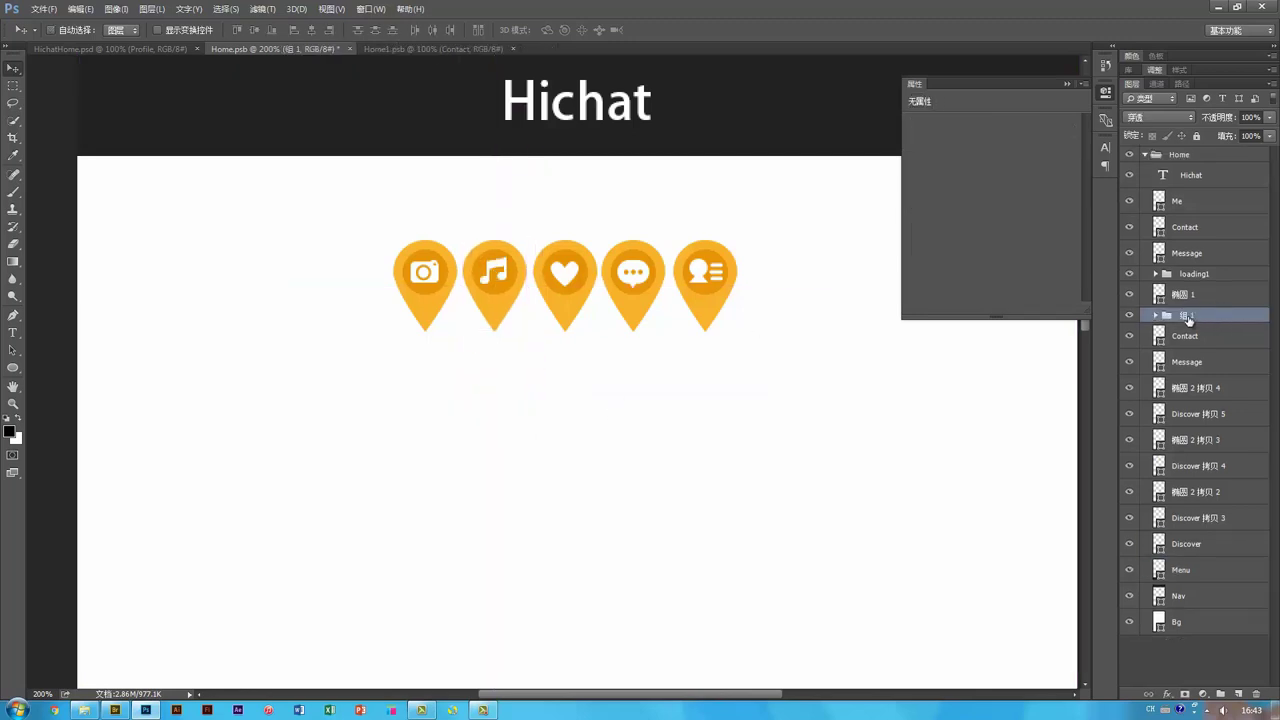
pyautogui.doubleClick(1186, 315)
pyautogui.press('Return')
pyautogui.doubleClick(1188, 316)
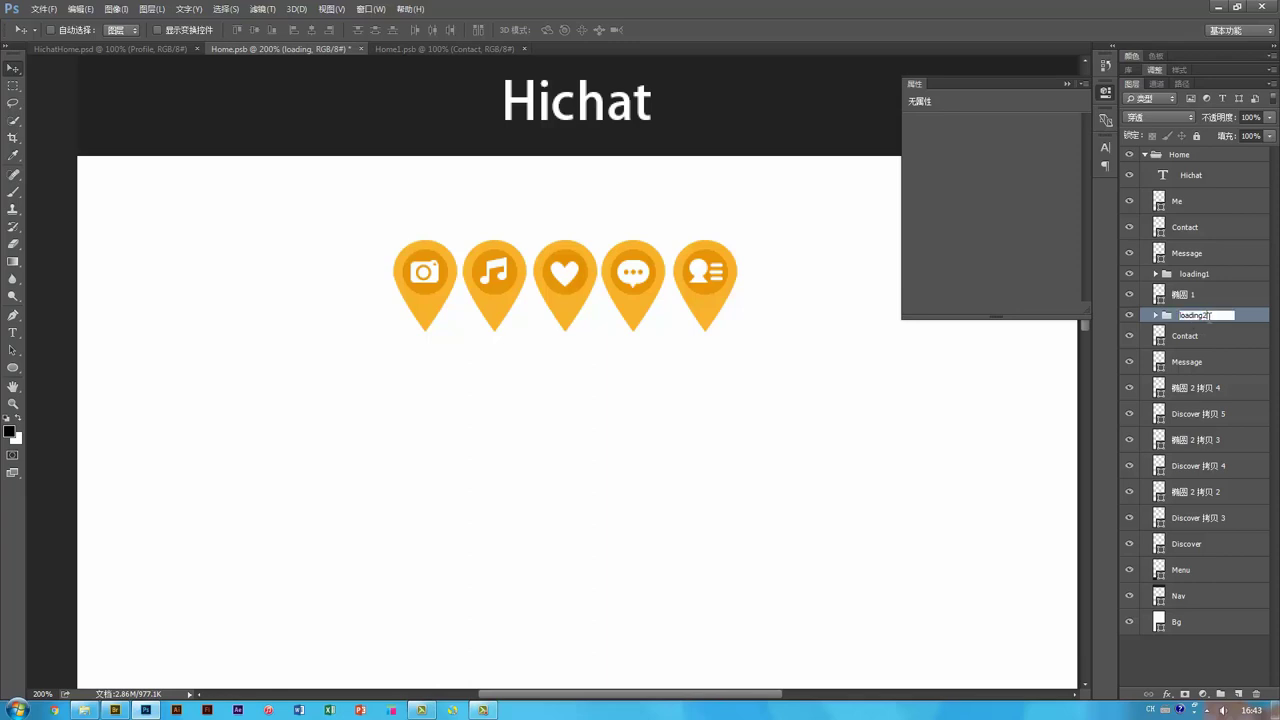
pyautogui.press('Return')
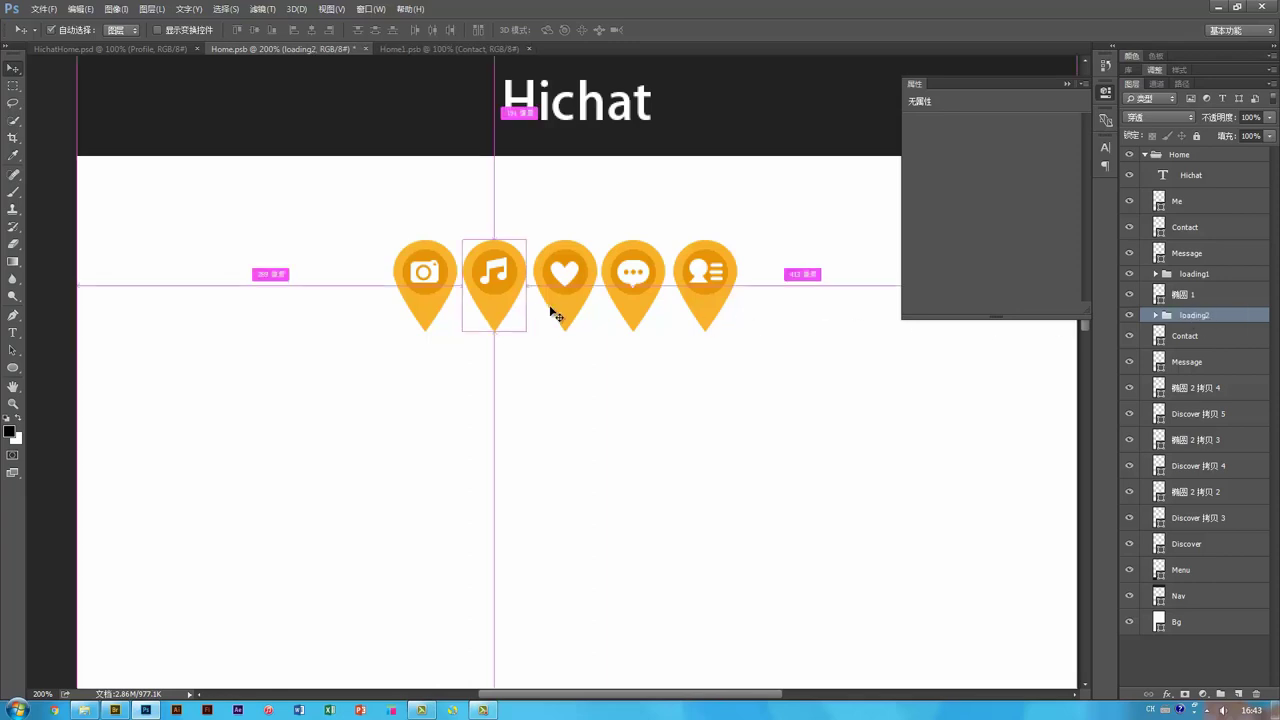
# Group the heart pin's frame, circle and icon layers and name the group loading3.
pyautogui.keyDown('ctrl'); pyautogui.click(577, 288); pyautogui.keyUp('ctrl')
pyautogui.keyDown('ctrl'); pyautogui.keyDown('shift'); pyautogui.click(578, 283); pyautogui.keyUp('shift'); pyautogui.keyUp('ctrl')
pyautogui.keyDown('ctrl'); pyautogui.keyDown('shift'); pyautogui.click(569, 274); pyautogui.keyUp('shift'); pyautogui.keyUp('ctrl')
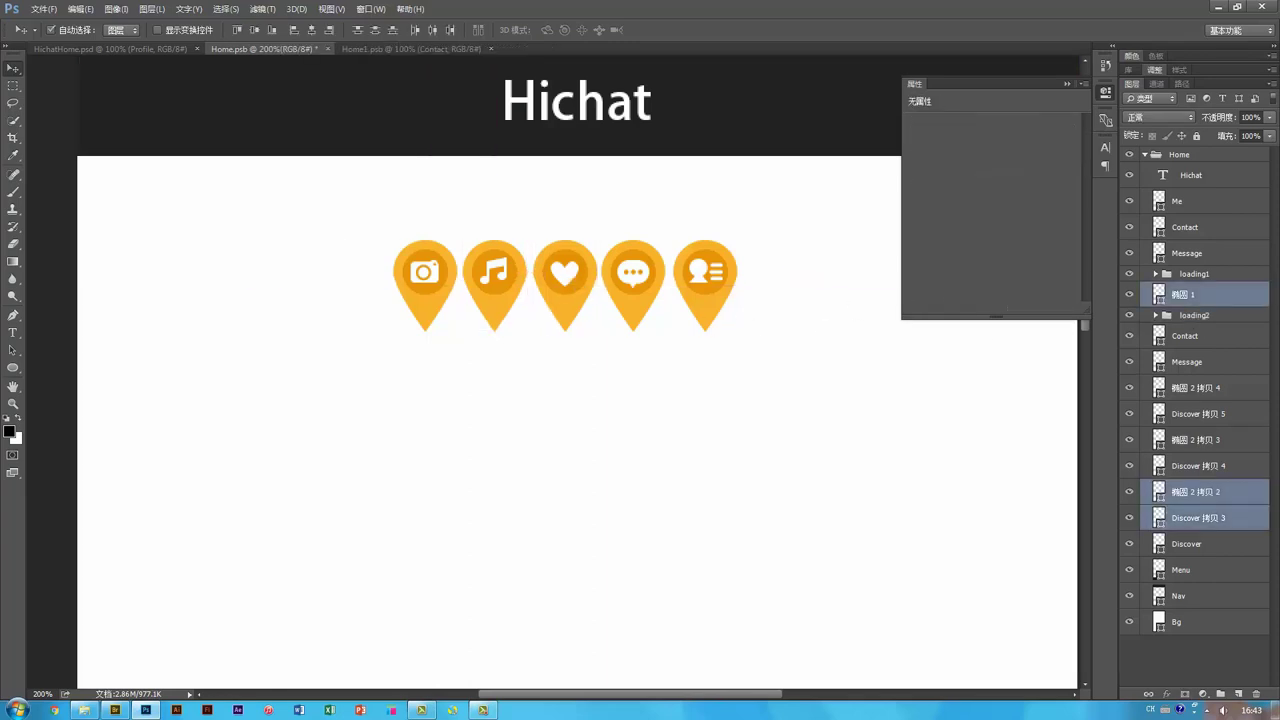
pyautogui.hotkey('ctrl', 'g')
pyautogui.doubleClick(1186, 288)
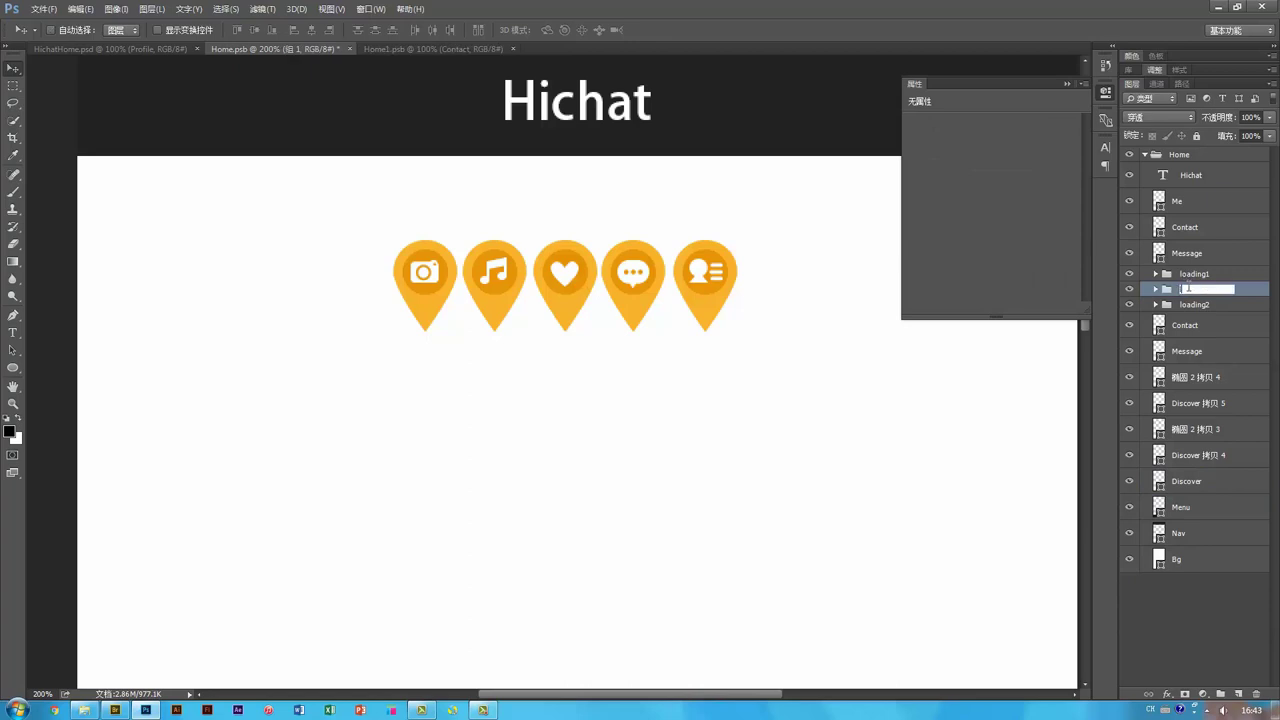
pyautogui.press('Return')
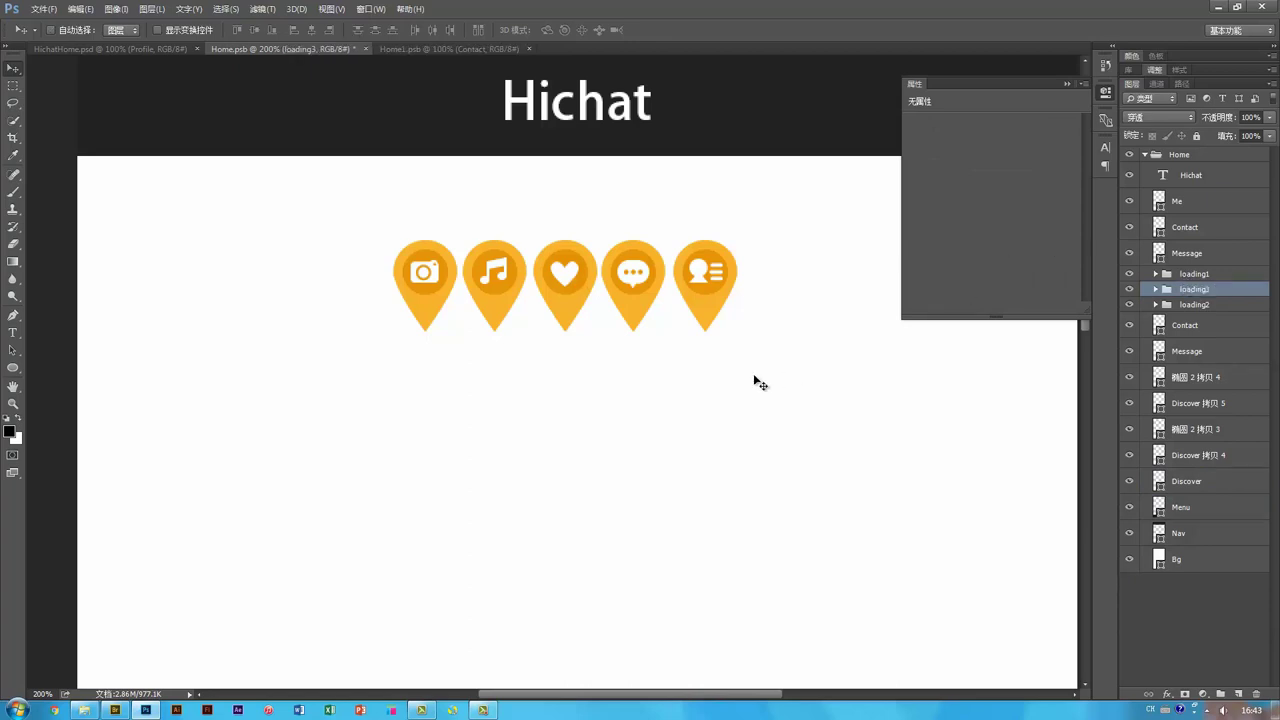
# Group the chat pin's frame, circle and speech bubble layers and name the group loading4.
pyautogui.keyDown('ctrl'); pyautogui.click(634, 305); pyautogui.keyUp('ctrl')
pyautogui.keyDown('ctrl'); pyautogui.keyDown('shift'); pyautogui.click(645, 285); pyautogui.keyUp('shift'); pyautogui.keyUp('ctrl')
pyautogui.keyDown('ctrl'); pyautogui.keyDown('shift'); pyautogui.click(637, 274); pyautogui.keyUp('shift'); pyautogui.keyUp('ctrl')
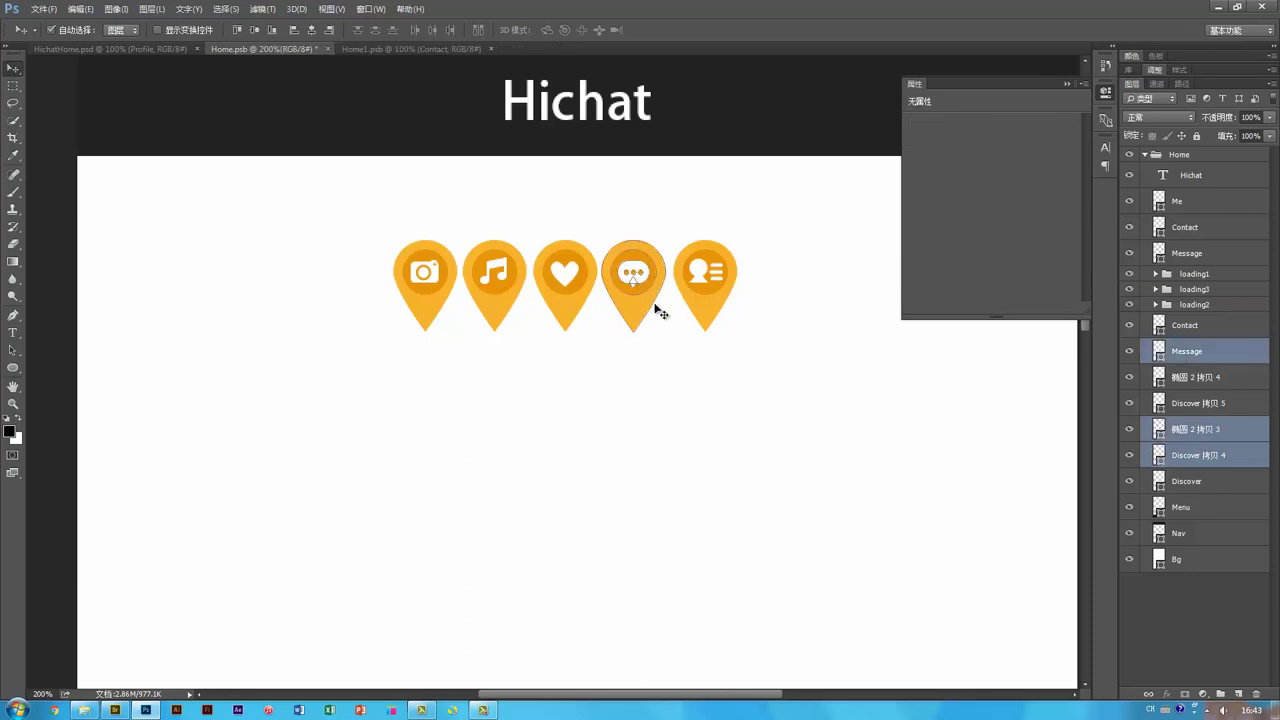
pyautogui.moveTo(655, 305); pyautogui.dragTo(652, 348)
pyautogui.hotkey('ctrl', 'z')
pyautogui.hotkey('ctrl', 'g')
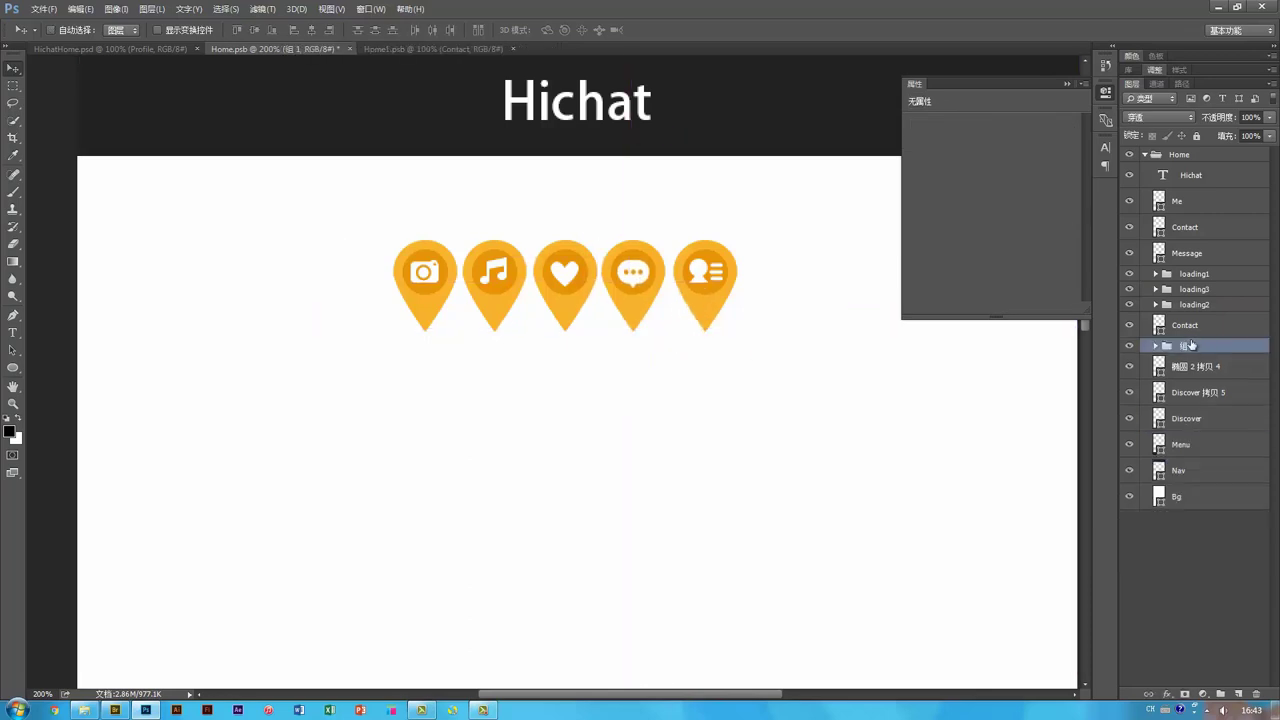
pyautogui.doubleClick(1191, 345)
pyautogui.write('loading4')
pyautogui.press('Return')
# Group the contact pin's frame, circle and icon layers and name the group loading5.
pyautogui.keyDown('ctrl'); pyautogui.click(707, 292); pyautogui.keyUp('ctrl')
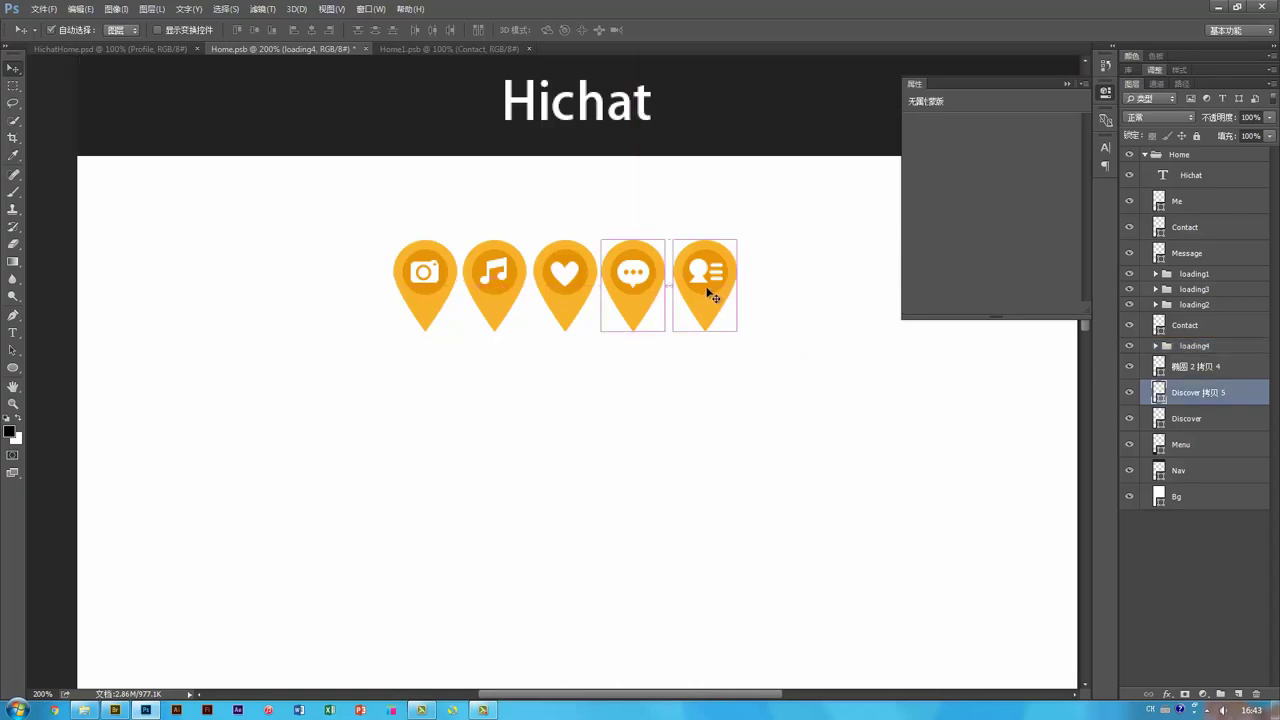
pyautogui.keyDown('ctrl'); pyautogui.click(1200, 366); pyautogui.keyUp('ctrl')
pyautogui.keyDown('ctrl'); pyautogui.click(1229, 325); pyautogui.keyUp('ctrl')
pyautogui.hotkey('ctrl', 'g')
pyautogui.doubleClick(1193, 320)
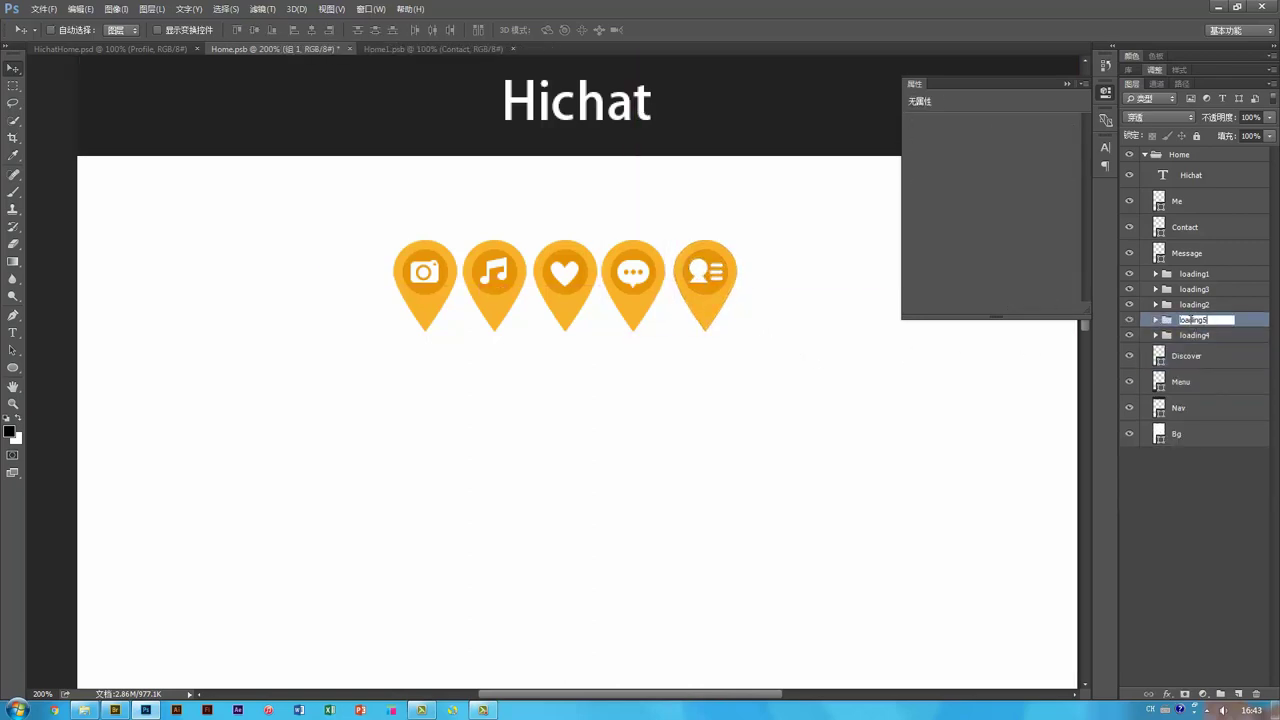
pyautogui.write('loading5')
pyautogui.press('Return')
# Reorder the loading groups in the layer stack so they run from loading5 uppermost down to loading1.
pyautogui.moveTo(1211, 282); pyautogui.dragTo(1229, 327)
pyautogui.moveTo(1220, 274); pyautogui.dragTo(1237, 319)
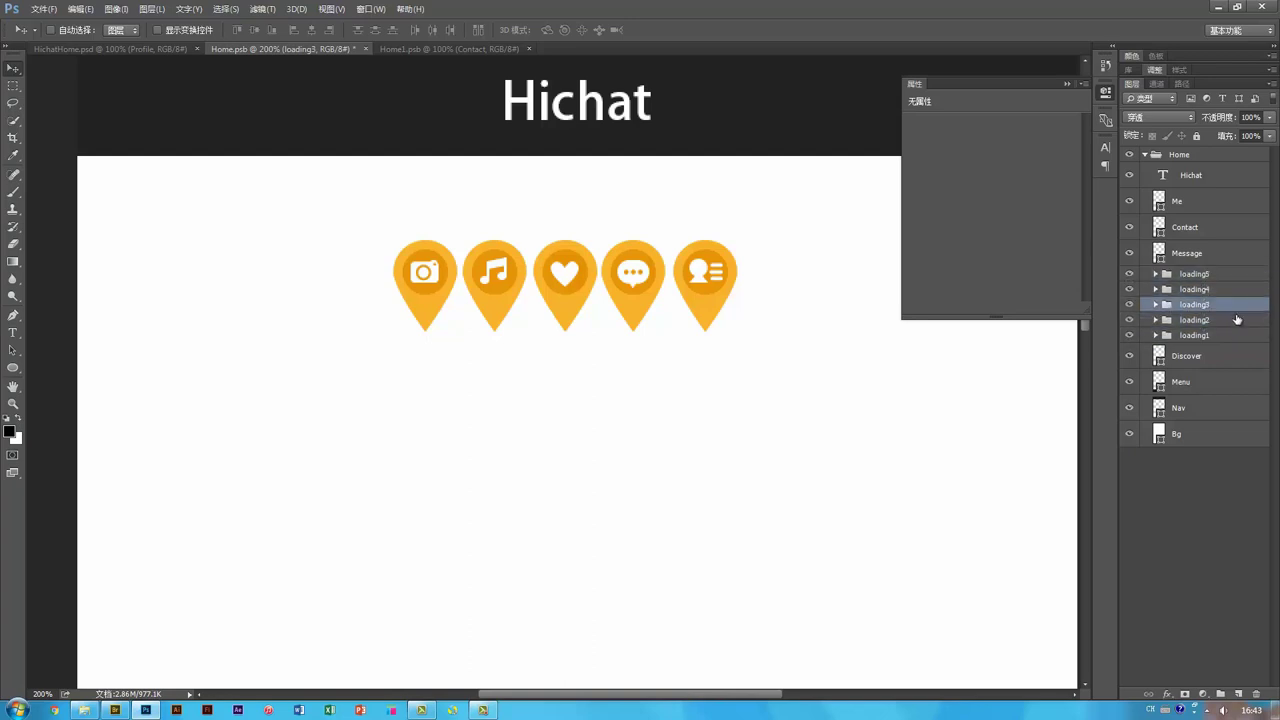
pyautogui.click(1229, 273)
pyautogui.click(1225, 333)
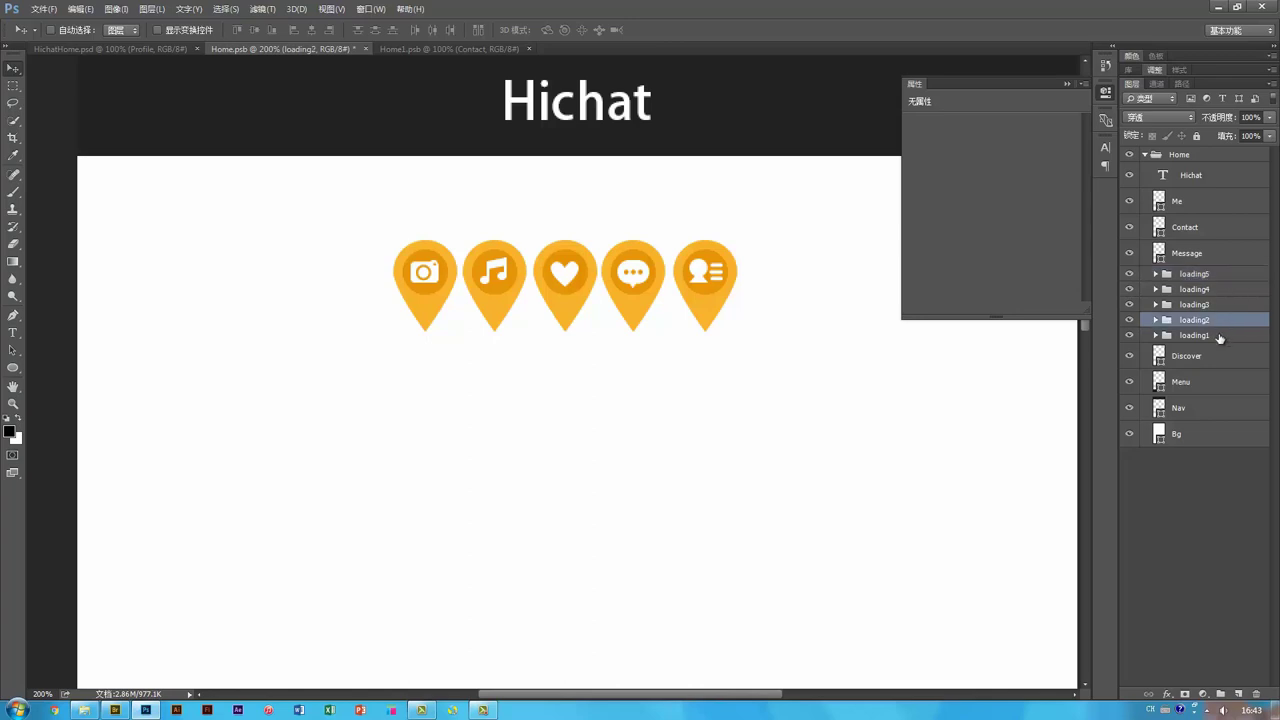
# Convert the loading1, loading2 and loading3 groups each into its own smart object.
pyautogui.rightClick(1218, 333)
pyautogui.click(1177, 410)
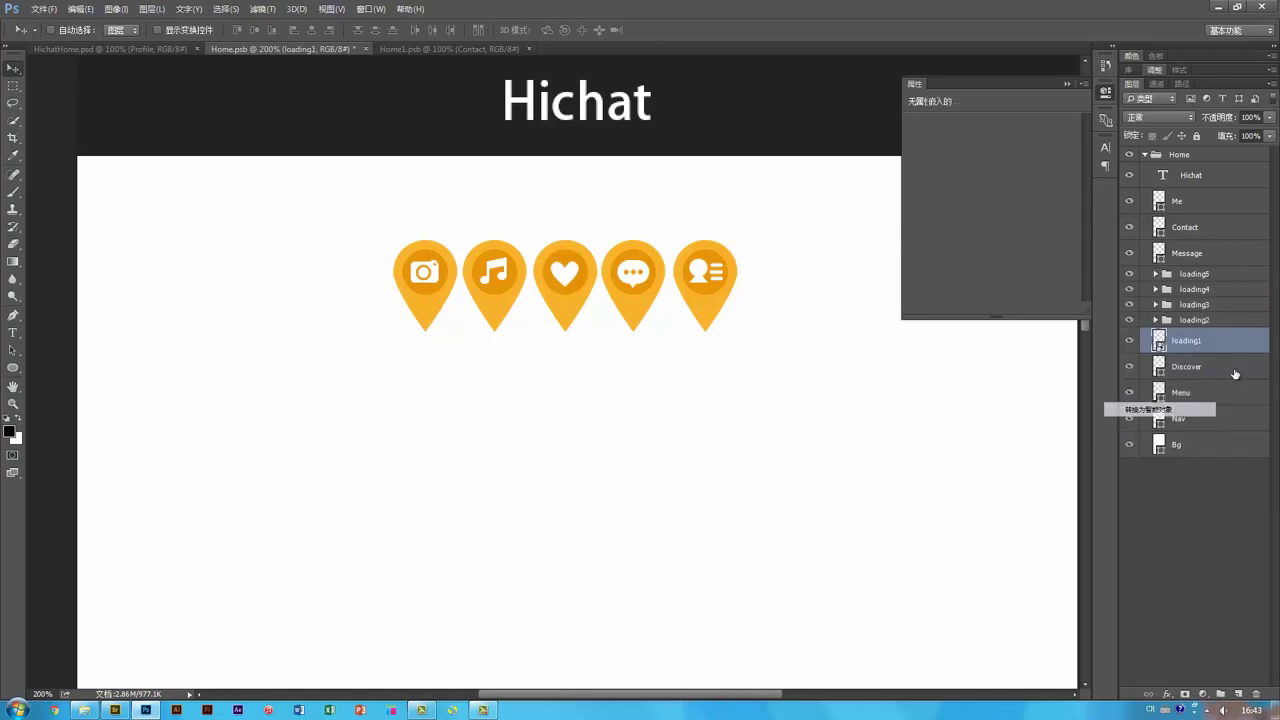
pyautogui.rightClick(1218, 319)
pyautogui.click(1181, 411)
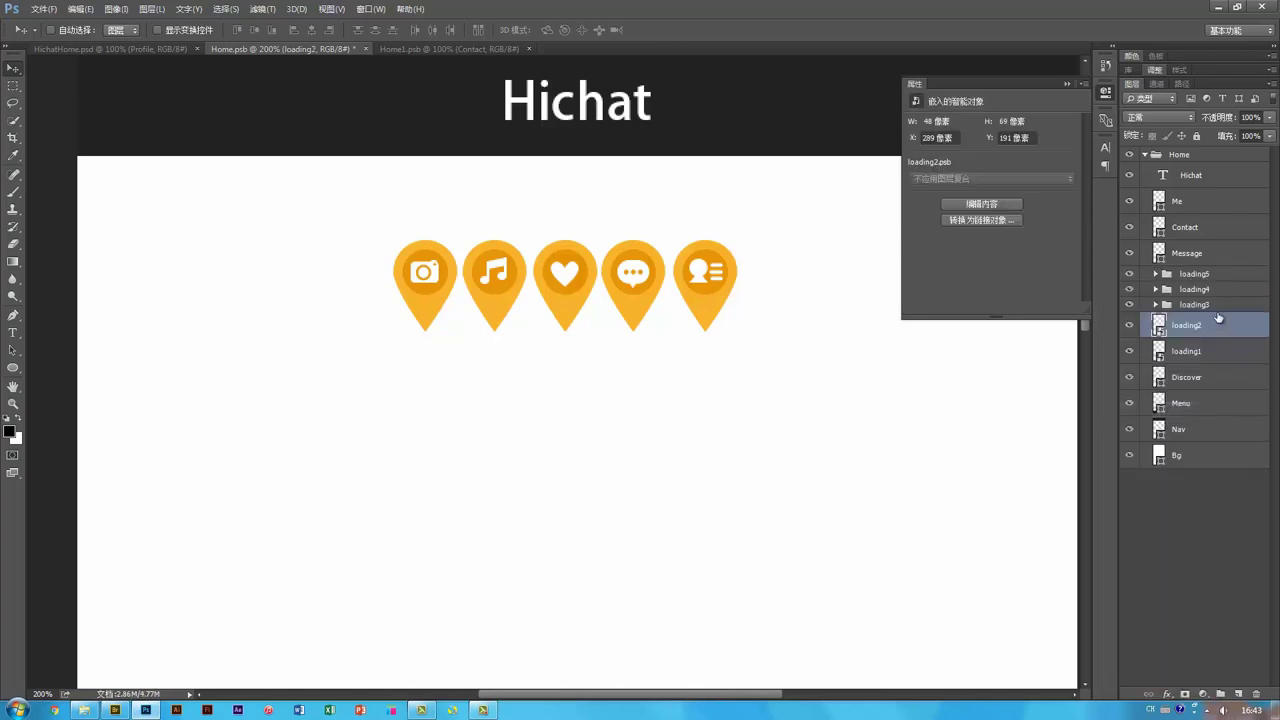
pyautogui.click(1217, 306)
pyautogui.rightClick(1217, 306)
pyautogui.click(1188, 411)
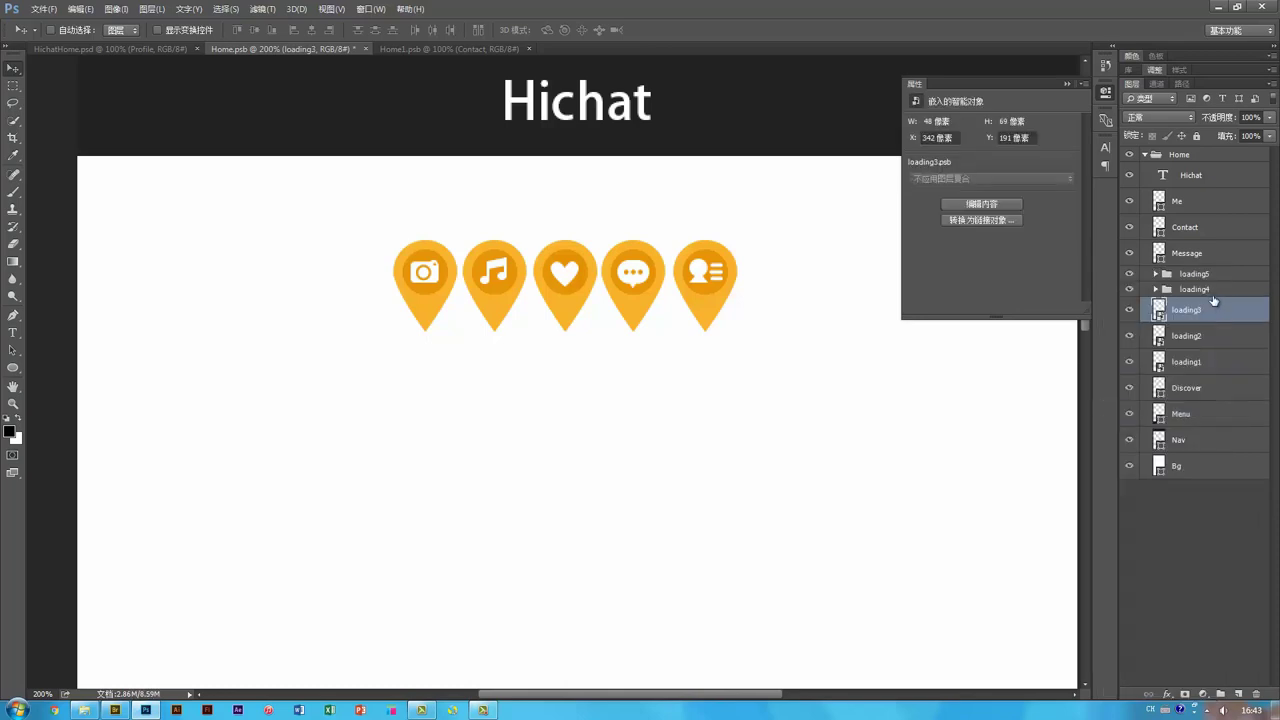
# Convert the loading4 and loading5 groups each into its own smart object.
pyautogui.click(1212, 291)
pyautogui.rightClick(1212, 291)
pyautogui.click(1182, 409)
pyautogui.click(1219, 276)
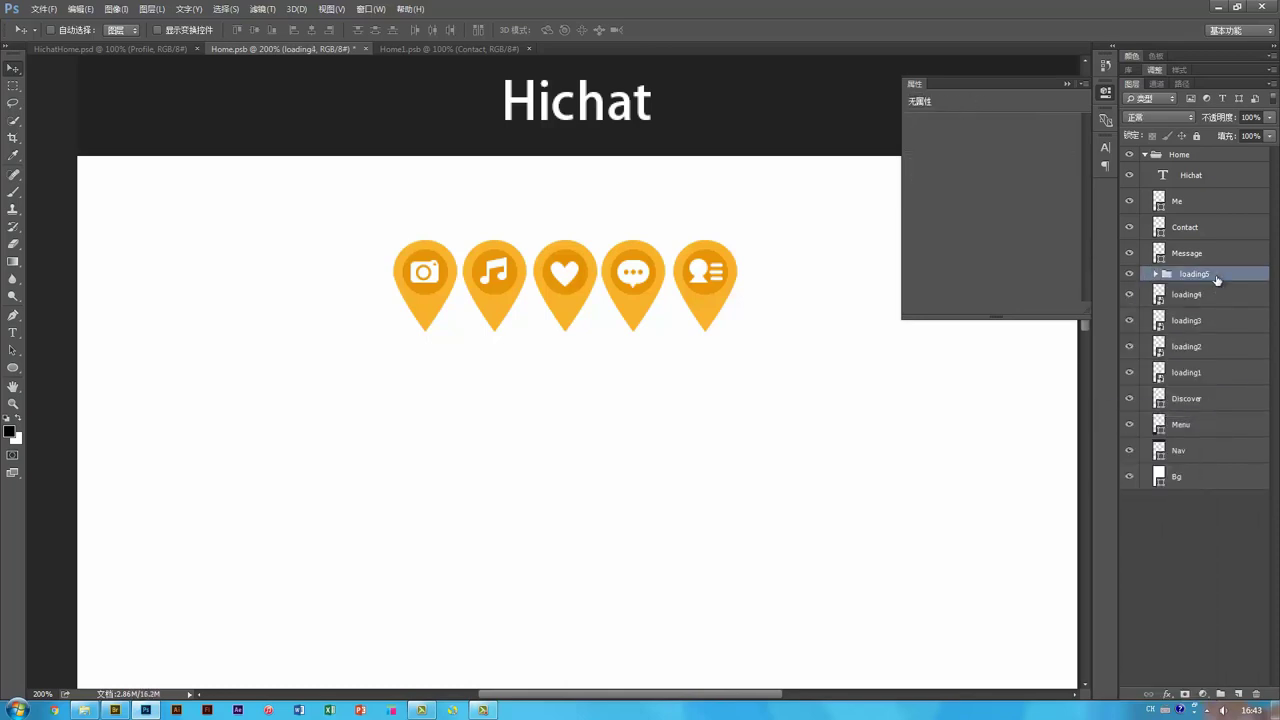
pyautogui.rightClick(1219, 276)
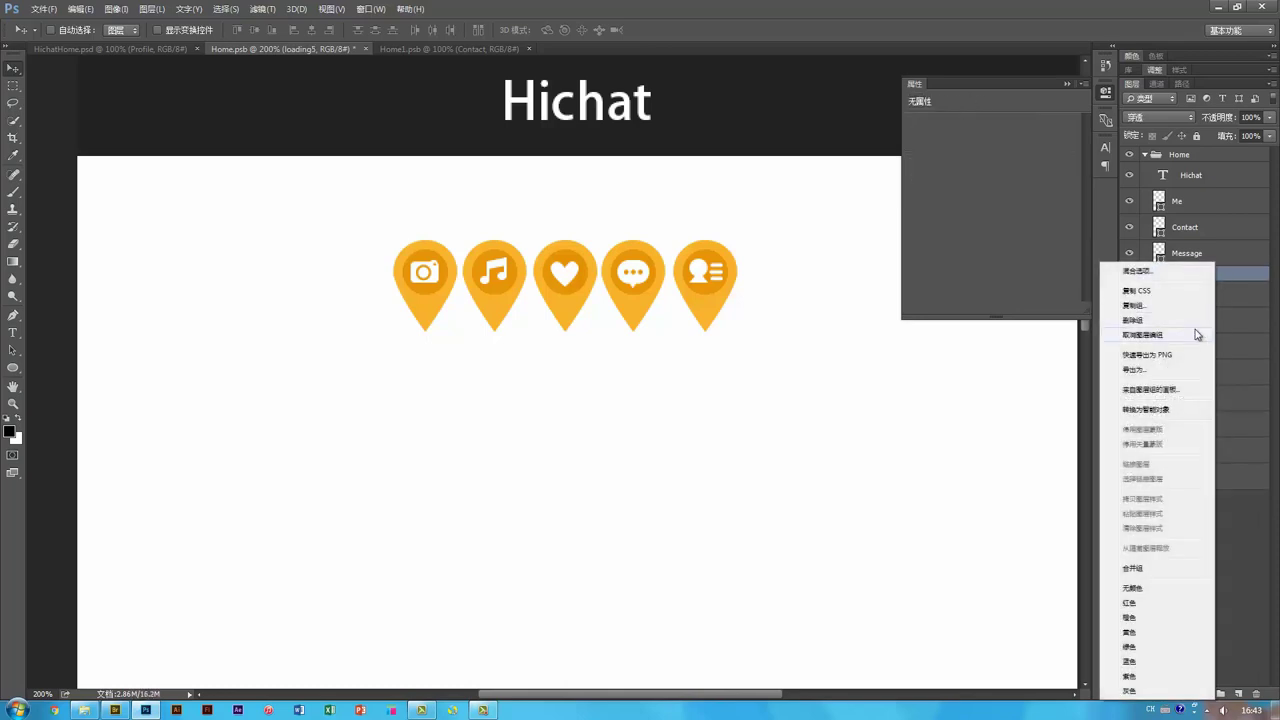
pyautogui.click(1176, 413)
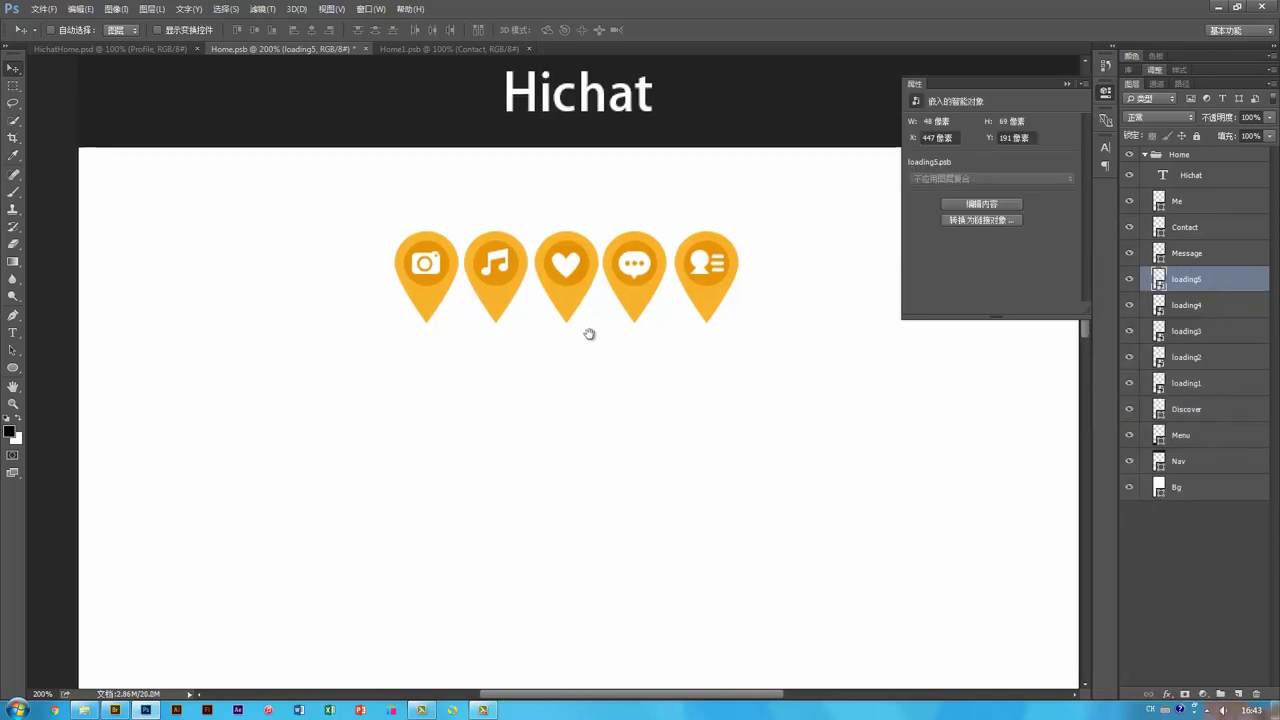
# Open the reference animation Loading03.gif from the Class08 folder in the Windows photo viewer.
pyautogui.moveTo(605, 371); pyautogui.dragTo(589, 334)
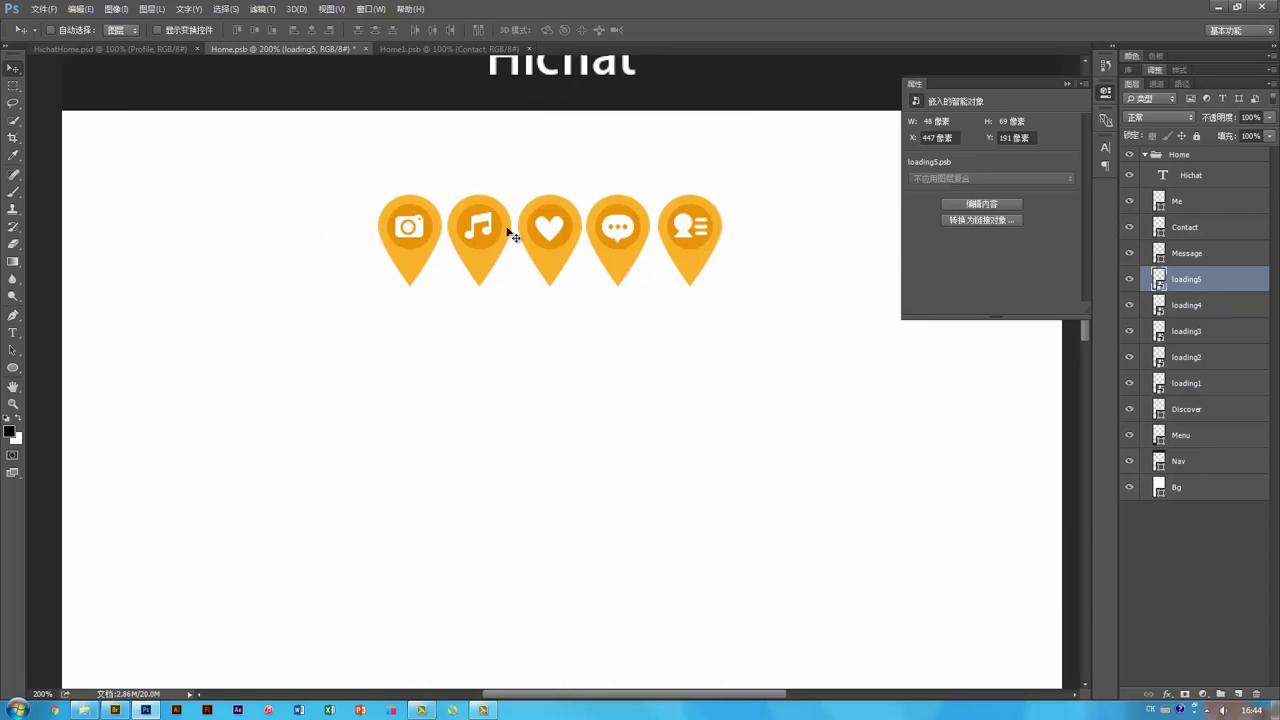
pyautogui.click(78, 713)
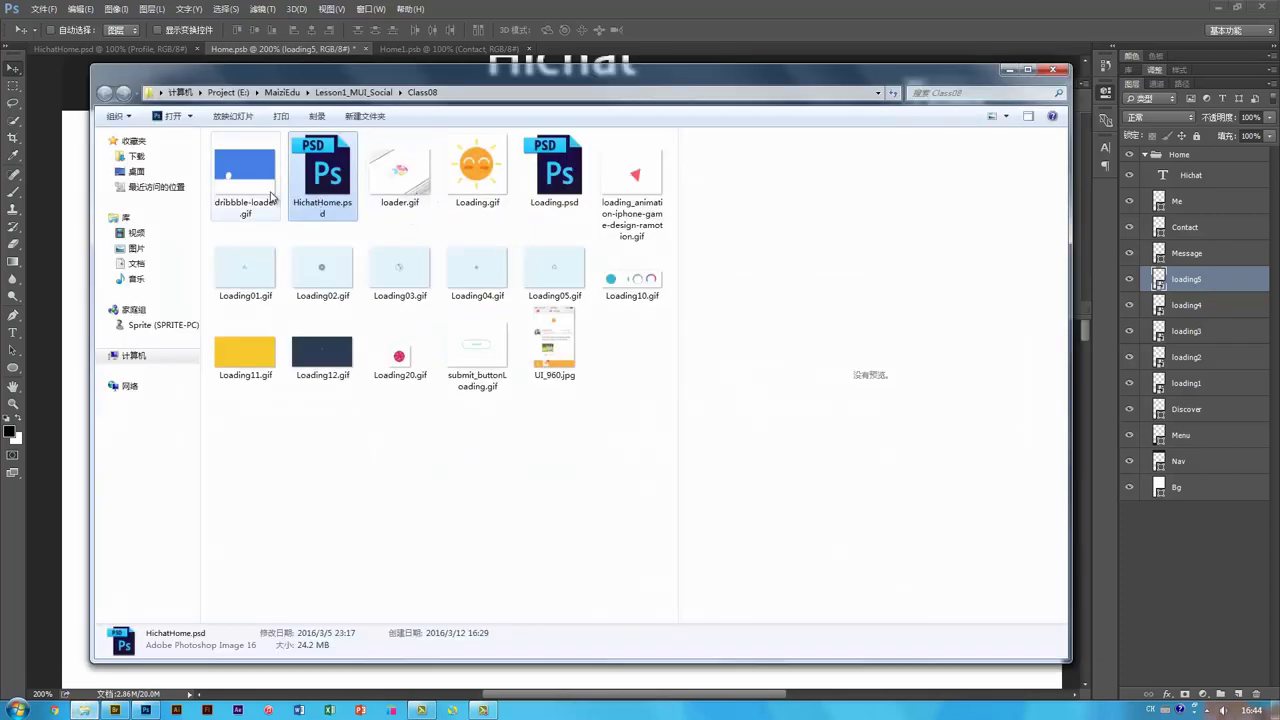
pyautogui.doubleClick(413, 279)
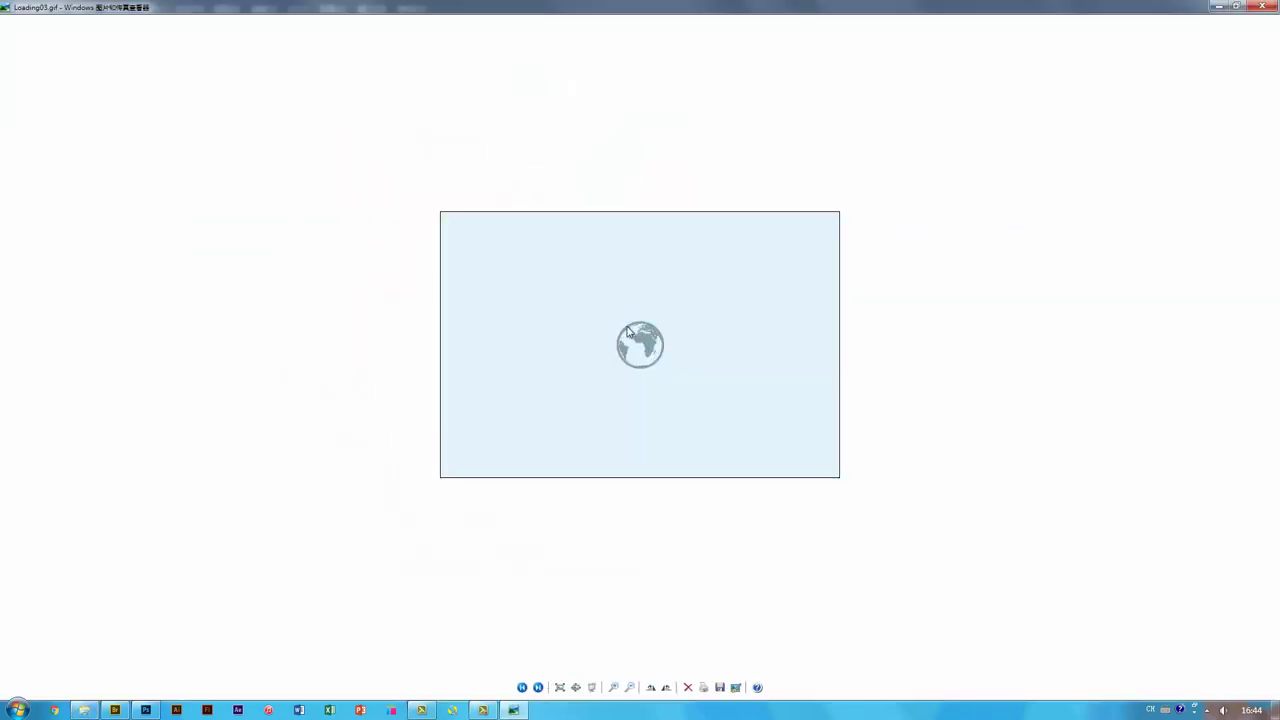
# View the reference animations Loading02.gif and Loading20.gif, close the viewer and minimise the Class08 folder window.
pyautogui.press('Left')
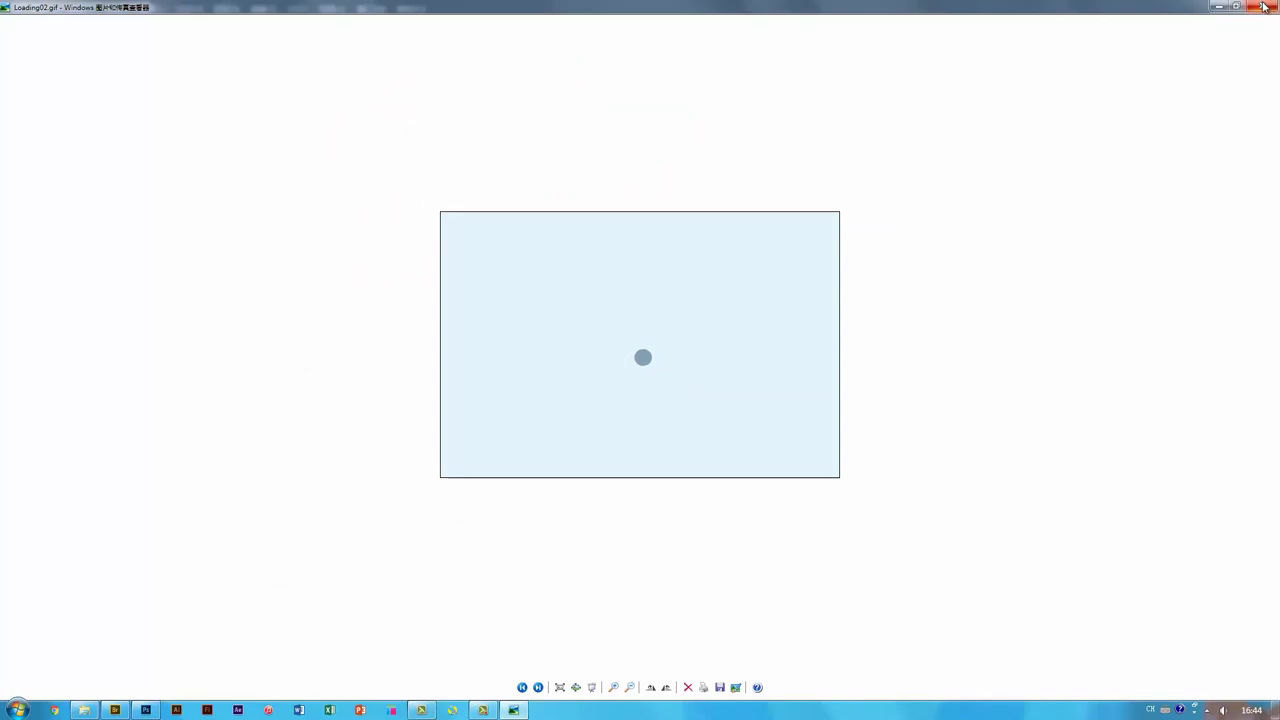
pyautogui.press('Escape')
pyautogui.click(613, 429)
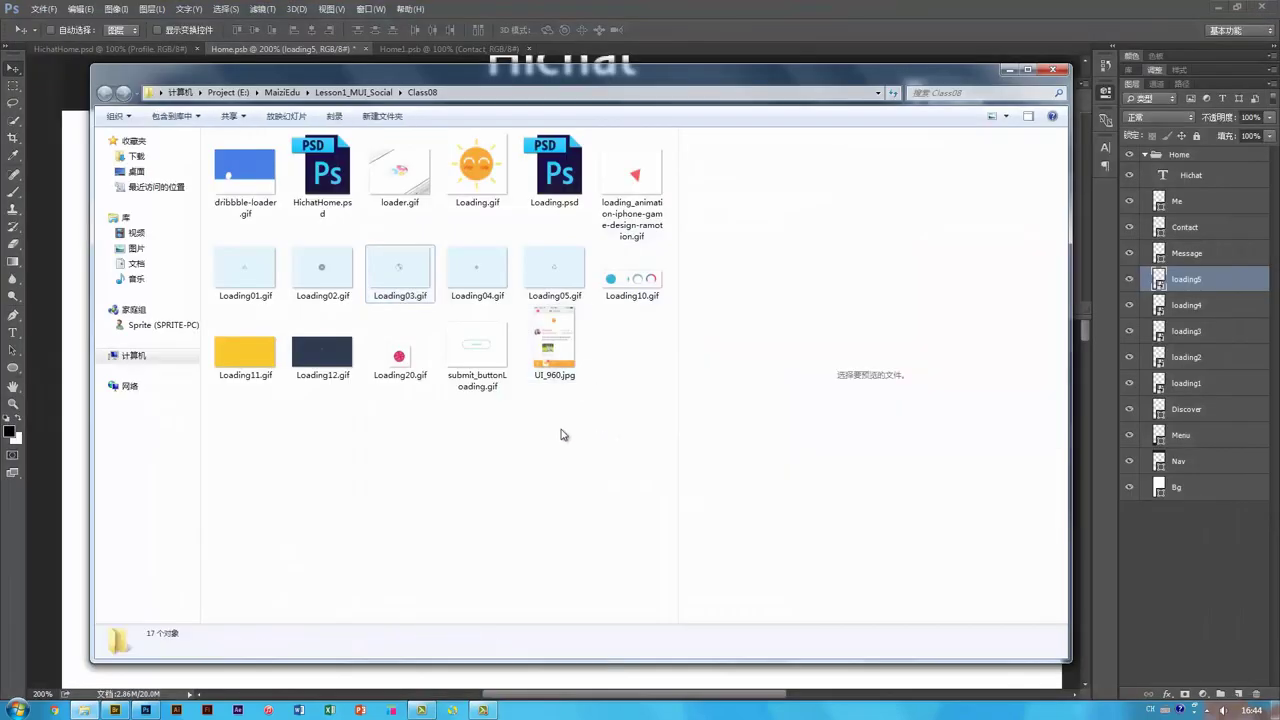
pyautogui.doubleClick(400, 362)
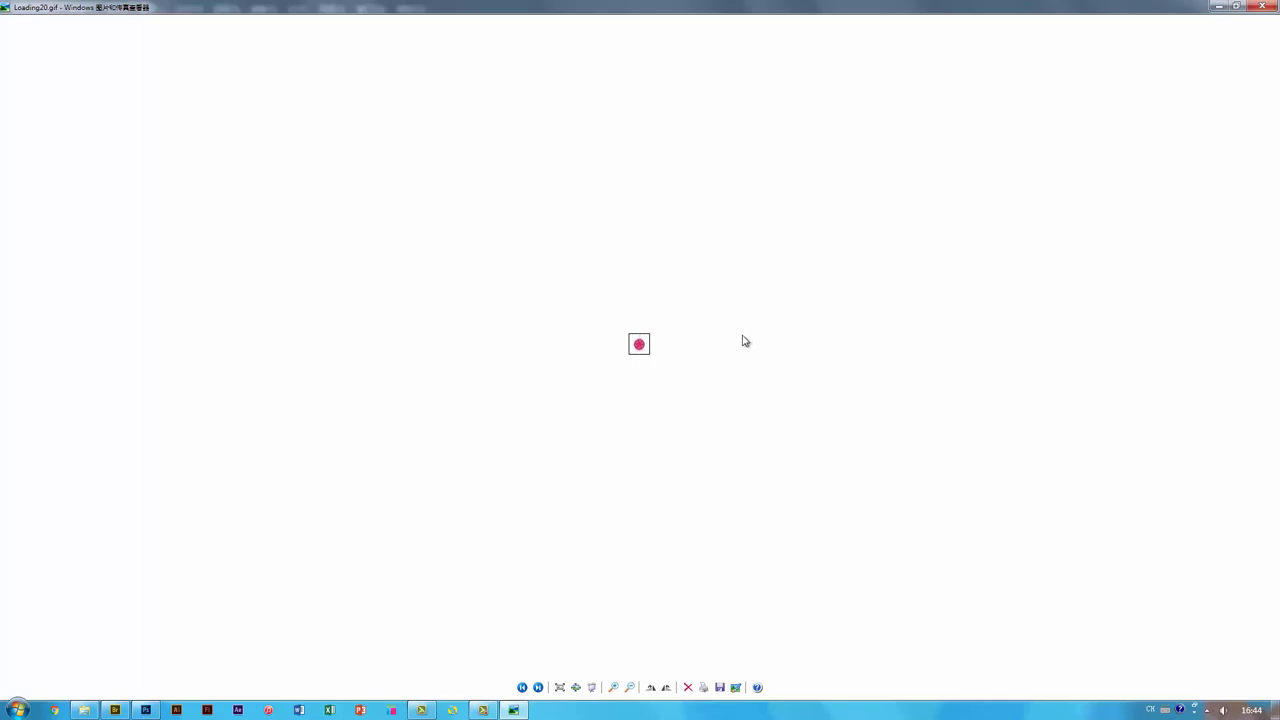
pyautogui.click(1266, 6)
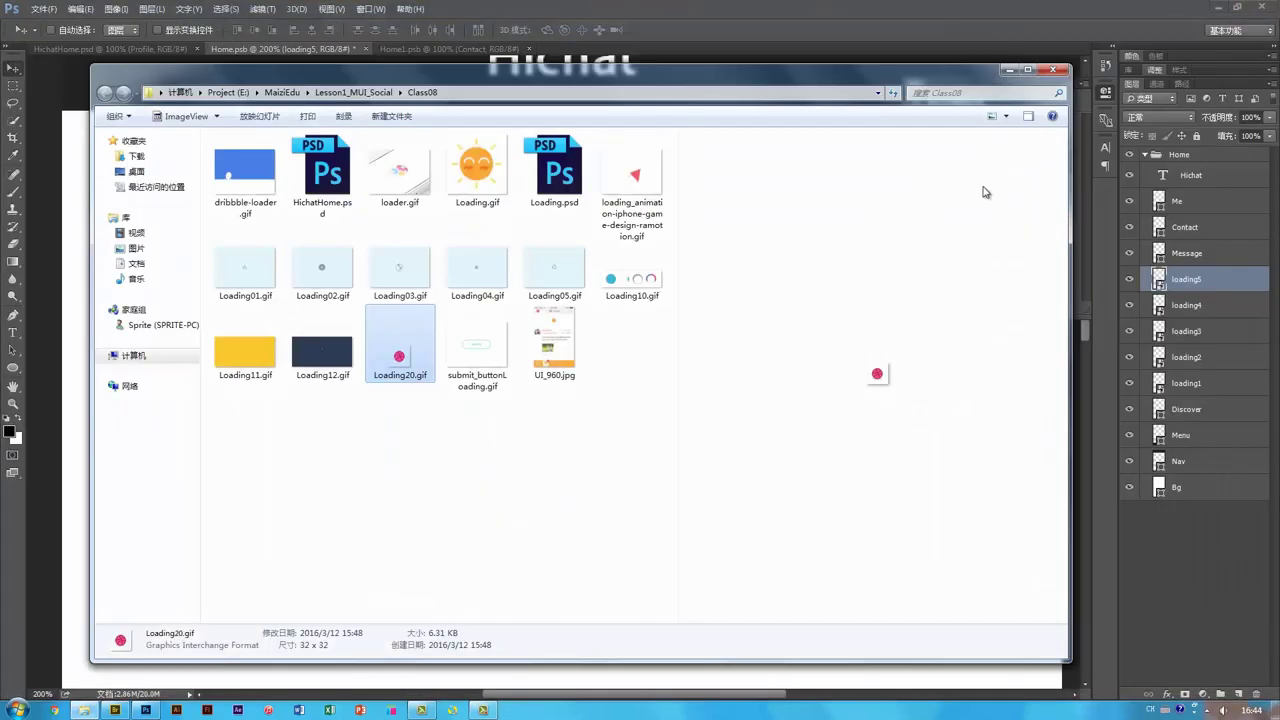
pyautogui.click(1008, 69)
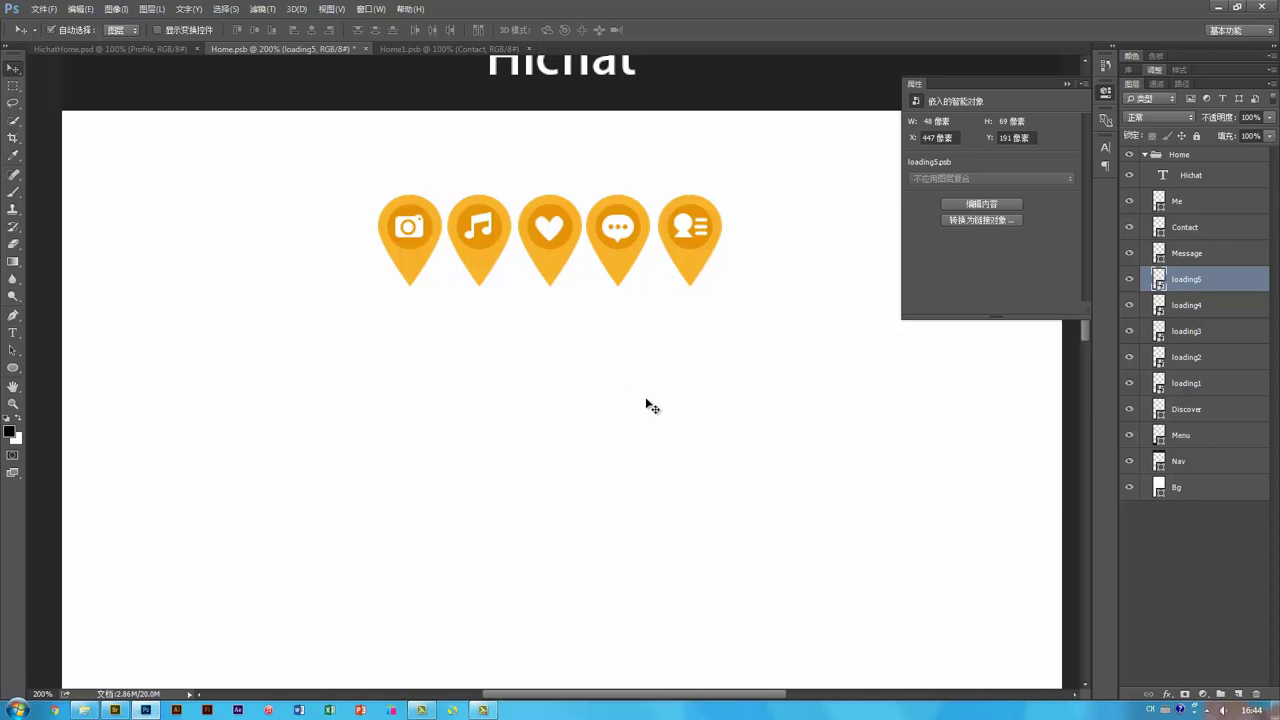
# Sketch a black wave-shaped brush stroke below the five pins on a new layer, and delete that layer.
pyautogui.hotkey('ctrl', 'shift', 'n')
pyautogui.press('Return')
pyautogui.press('b')
pyautogui.moveTo(361, 395)
pyautogui.mouseDown()
pyautogui.moveTo(450, 341)
pyautogui.moveTo(616, 410)
pyautogui.moveTo(712, 350)
pyautogui.mouseUp()
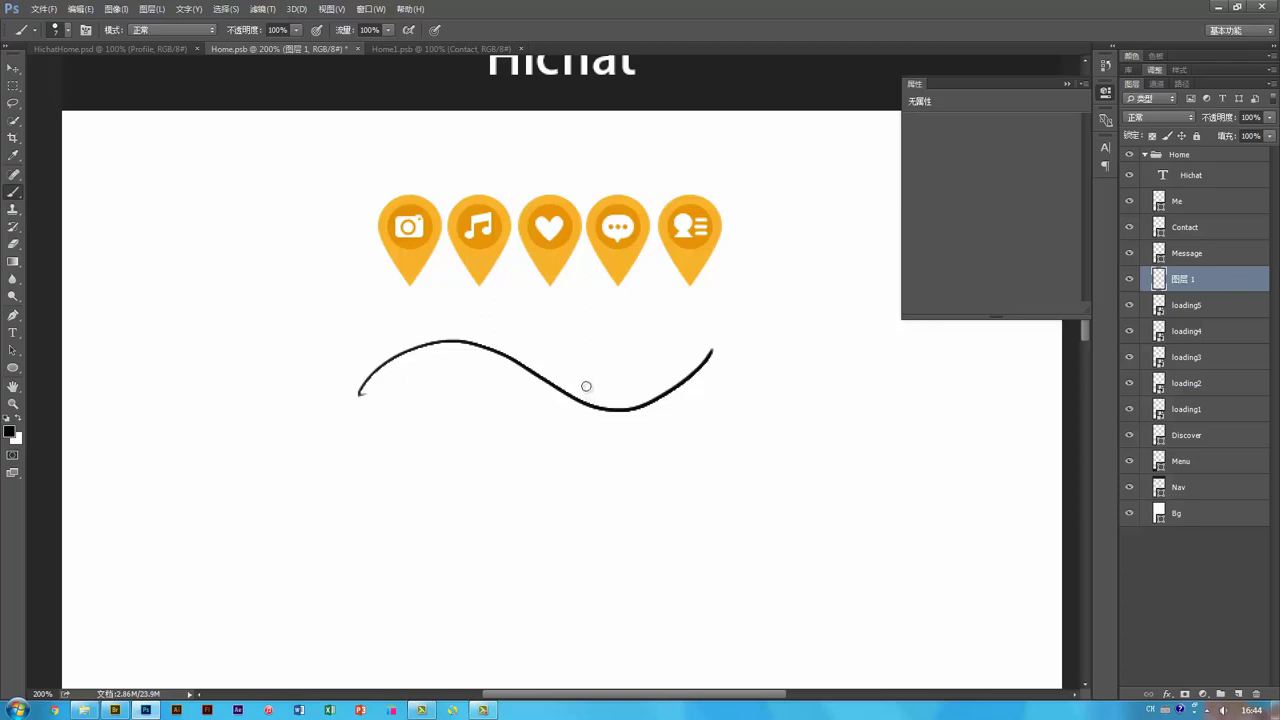
pyautogui.press('v')
pyautogui.press('Delete')
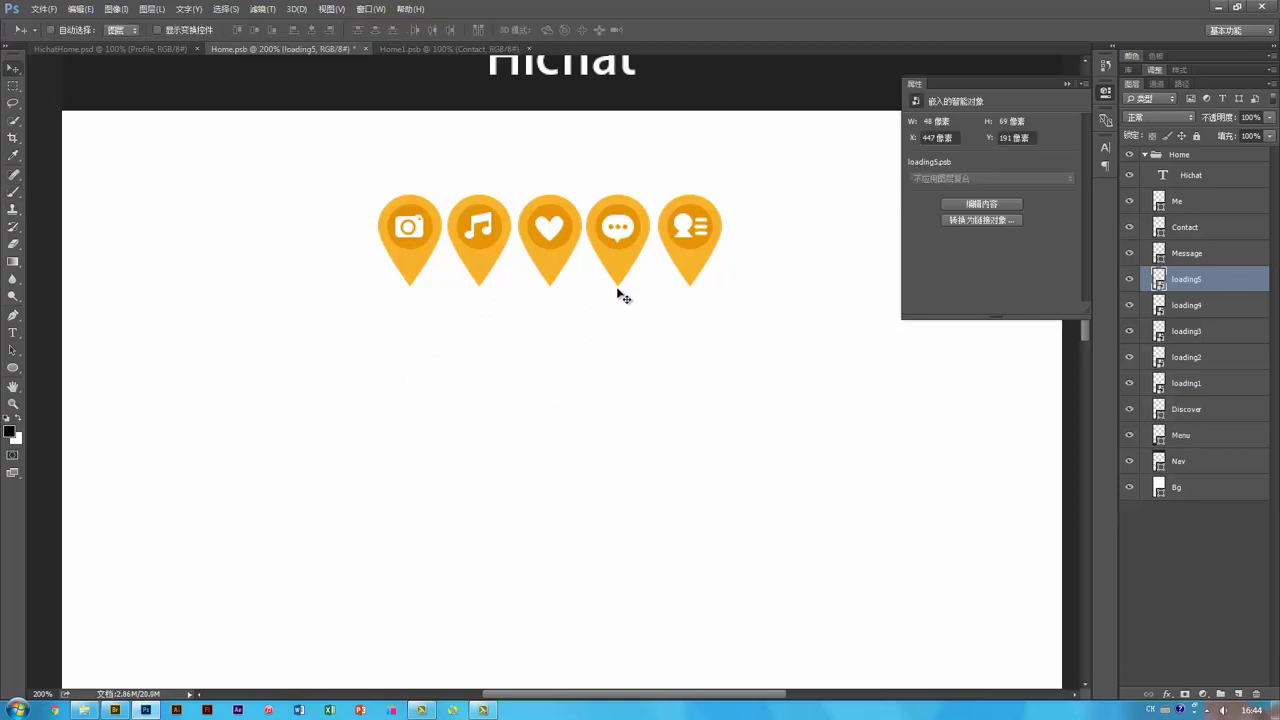
# Show the timeline and create a frame animation instead of a video timeline.
pyautogui.click(371, 9)
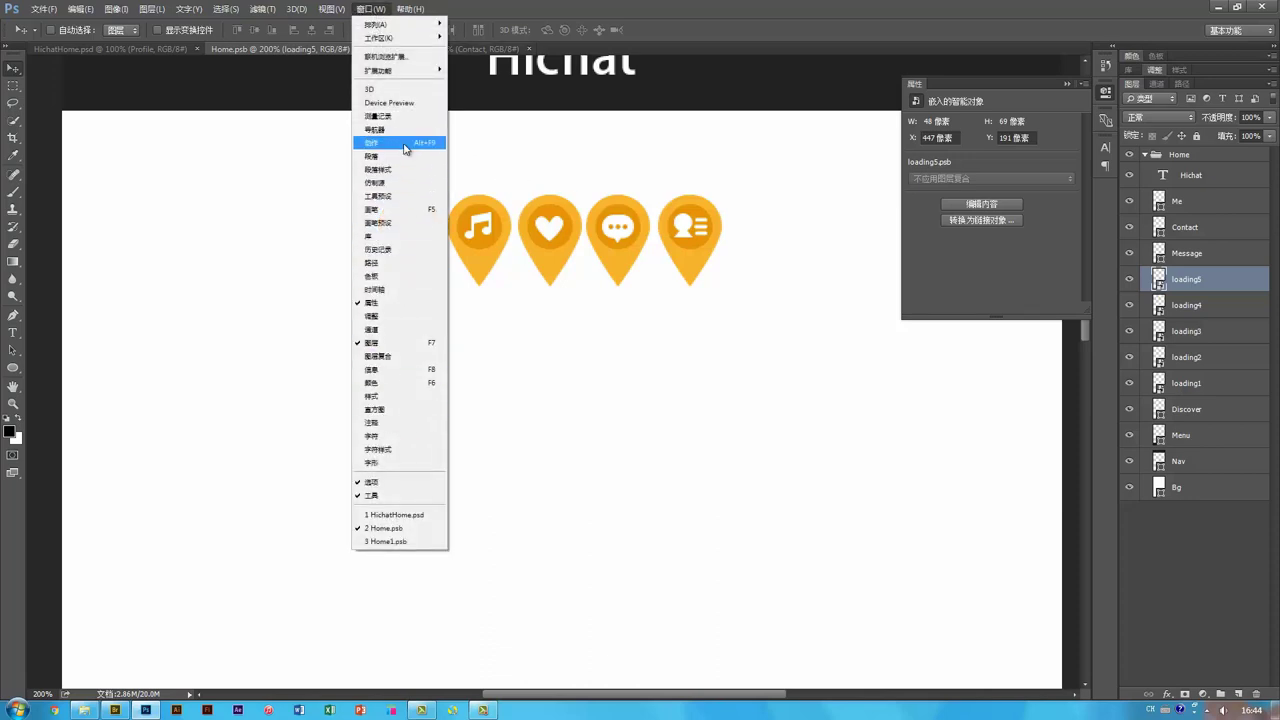
pyautogui.click(413, 290)
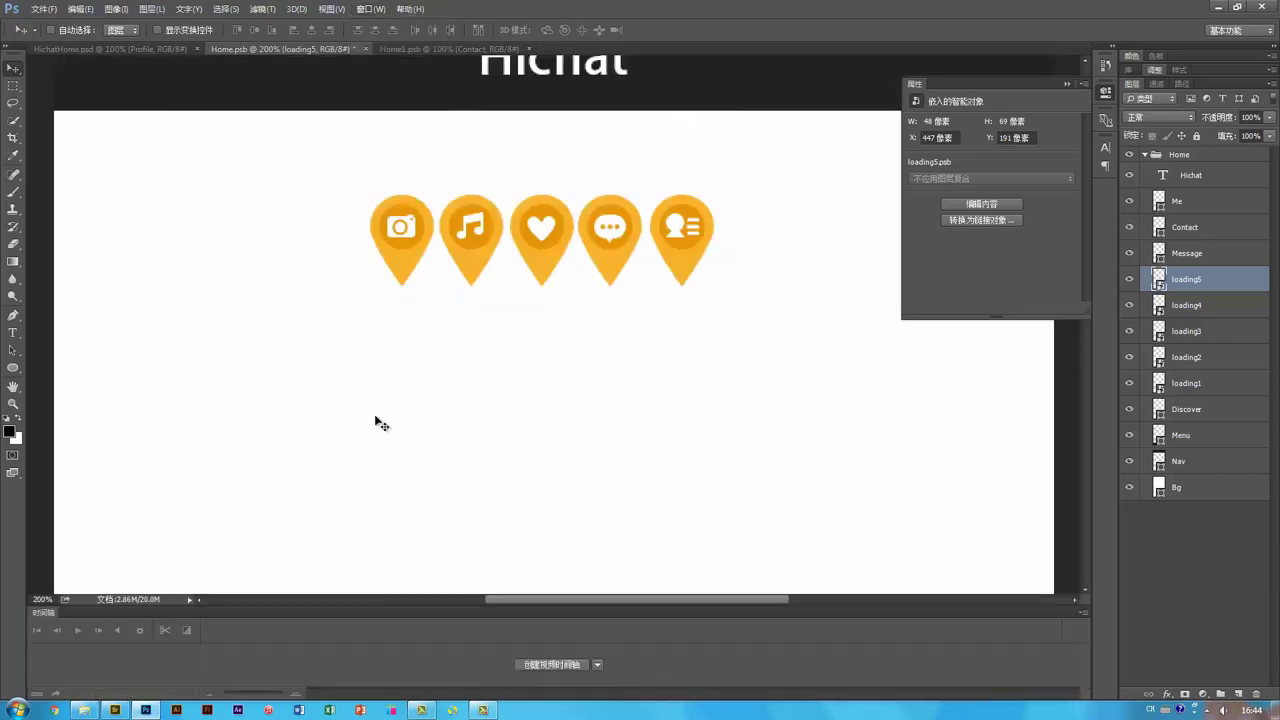
pyautogui.click(597, 666)
pyautogui.click(593, 692)
pyautogui.click(560, 662)
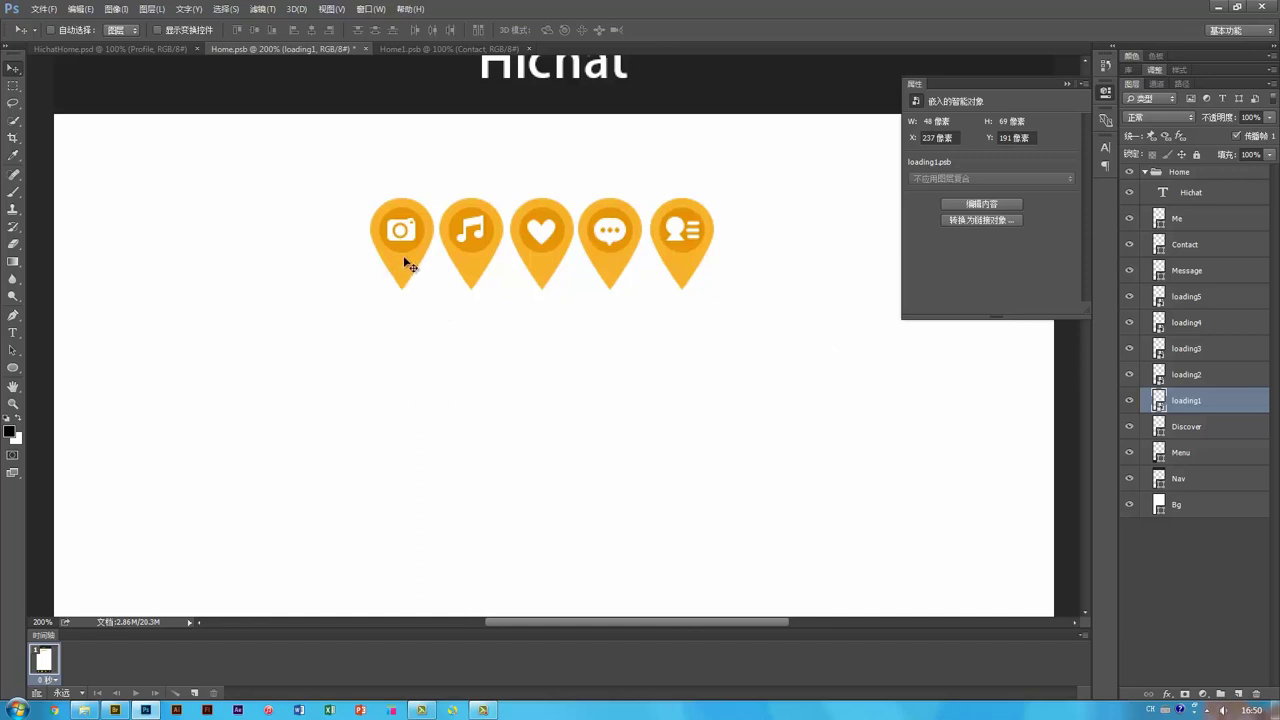
# Move the five loading pins up and level them in one row at Y 184 px.
pyautogui.moveTo(410, 273); pyautogui.dragTo(406, 246)
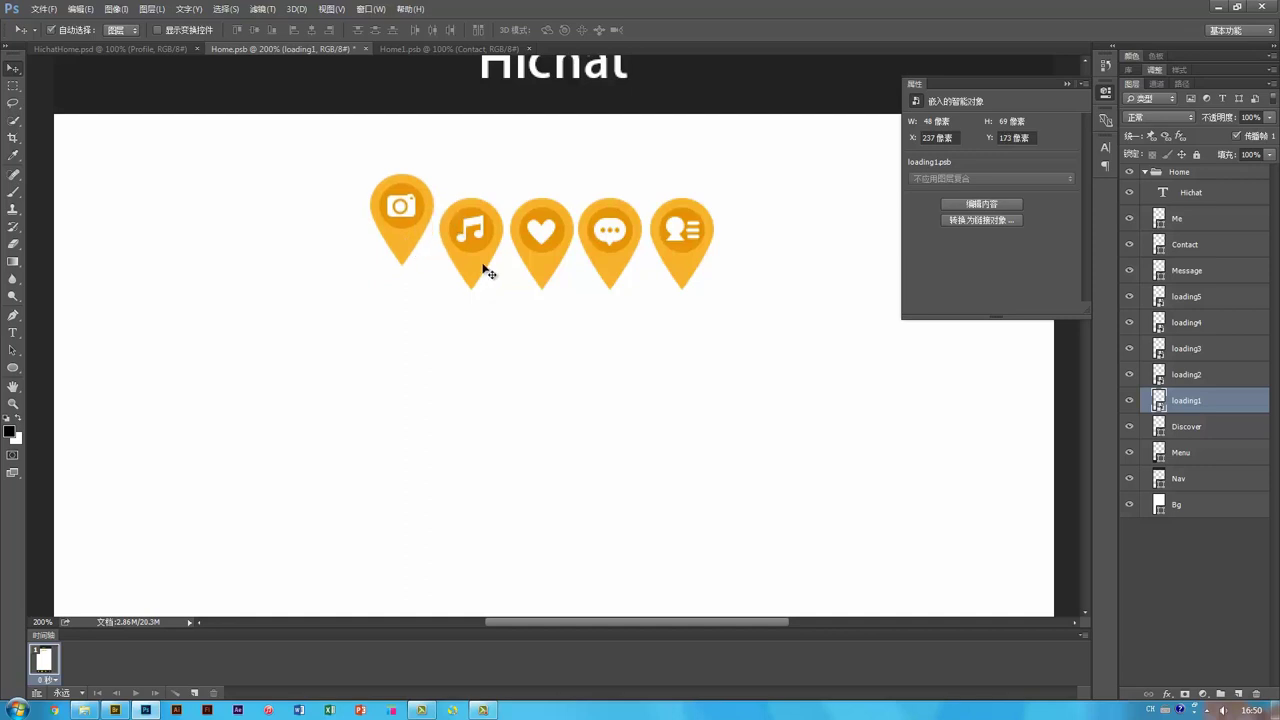
pyautogui.moveTo(486, 270); pyautogui.dragTo(481, 247)
pyautogui.moveTo(551, 266); pyautogui.dragTo(549, 251)
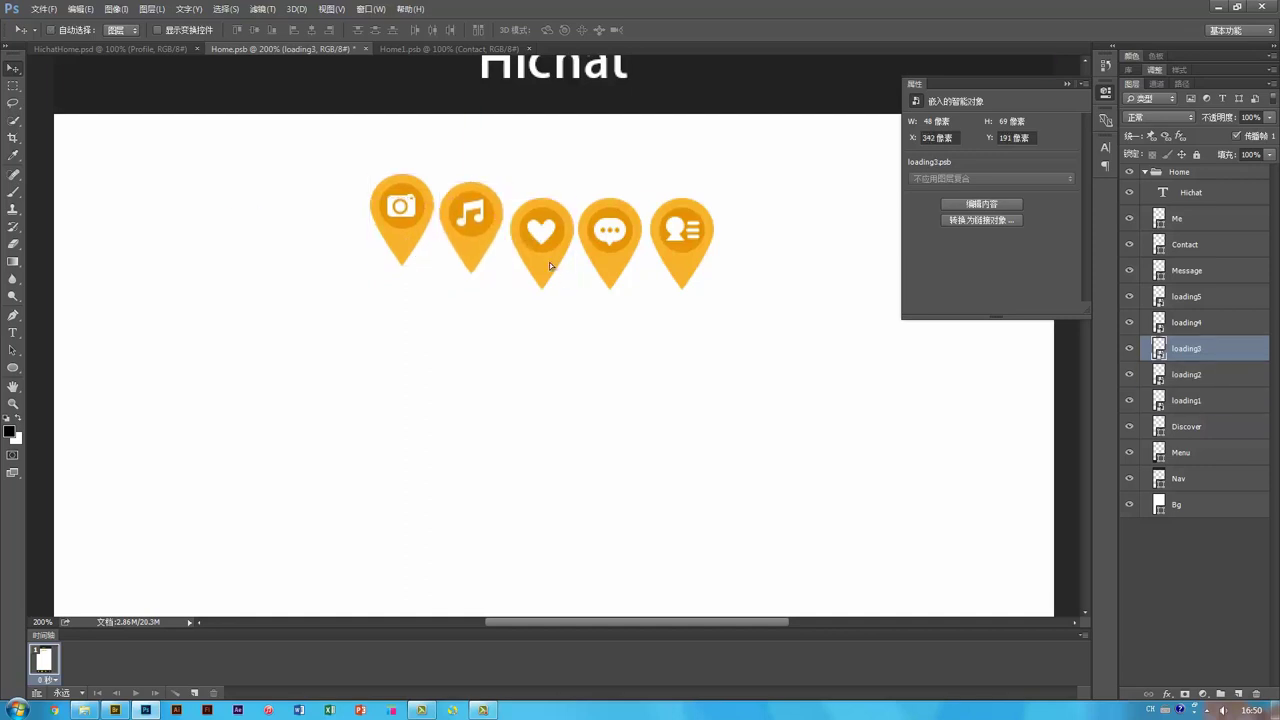
pyautogui.moveTo(614, 277); pyautogui.dragTo(621, 269)
pyautogui.moveTo(682, 256); pyautogui.dragTo(682, 246)
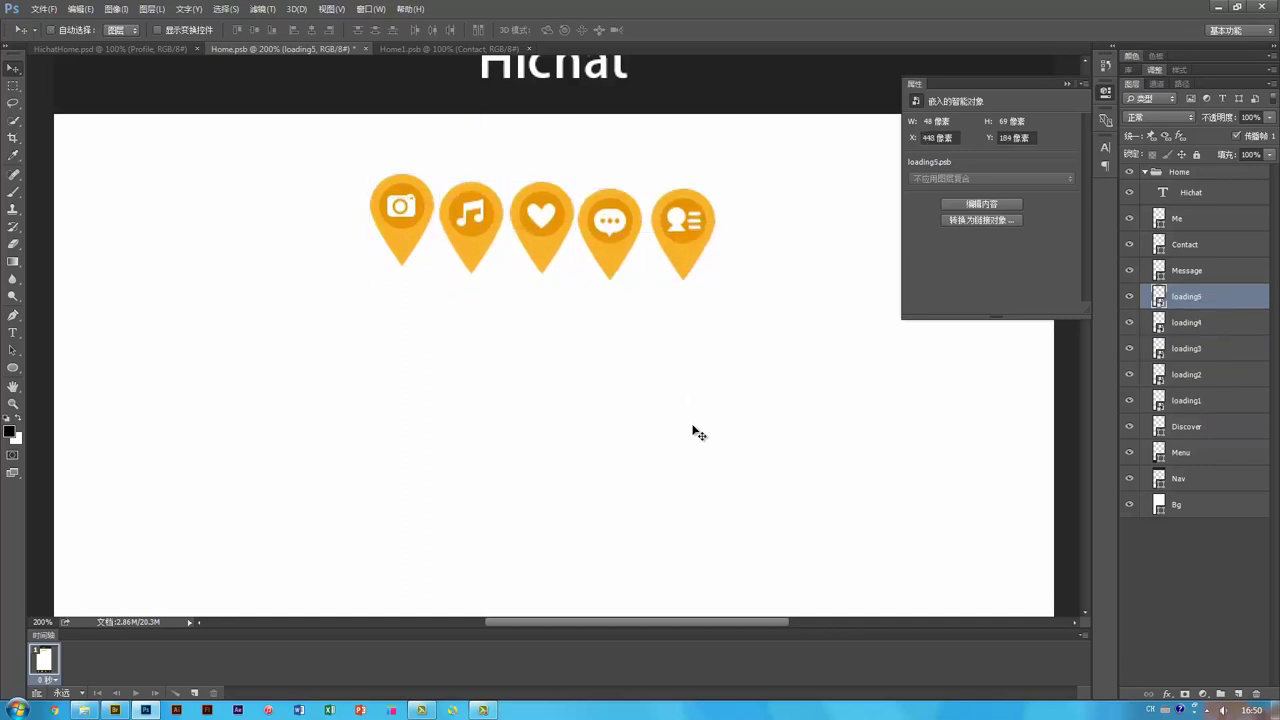
pyautogui.moveTo(394, 223); pyautogui.dragTo(400, 230)
pyautogui.moveTo(486, 214); pyautogui.dragTo(549, 237)
pyautogui.click(608, 230)
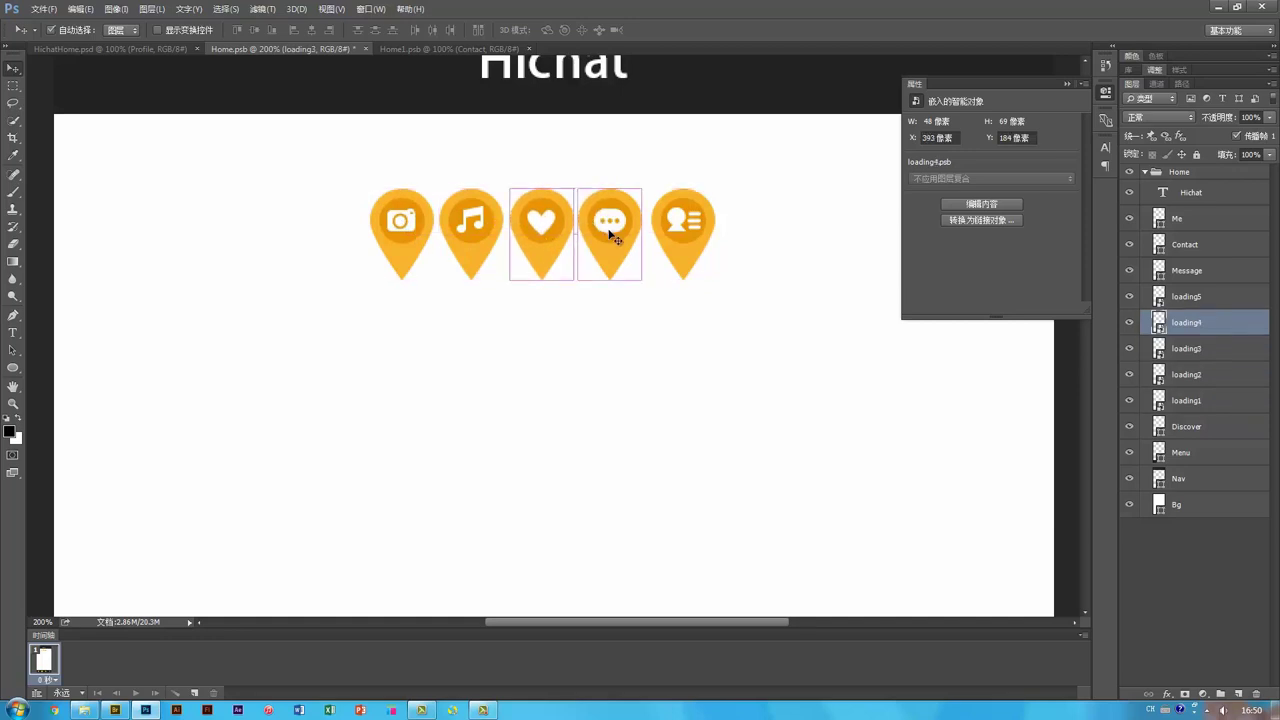
pyautogui.click(694, 242)
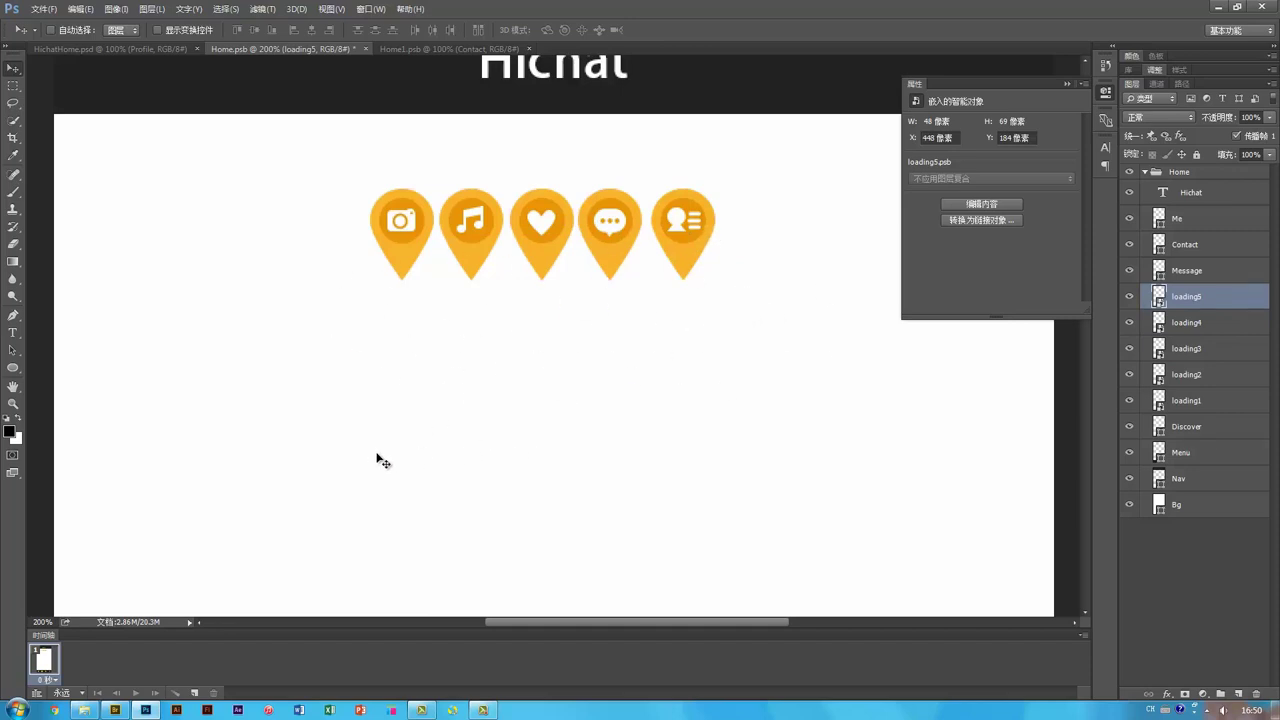
# Add a second animation frame and raise the camera pin (loading1) by 10 px in it.
pyautogui.click(413, 250)
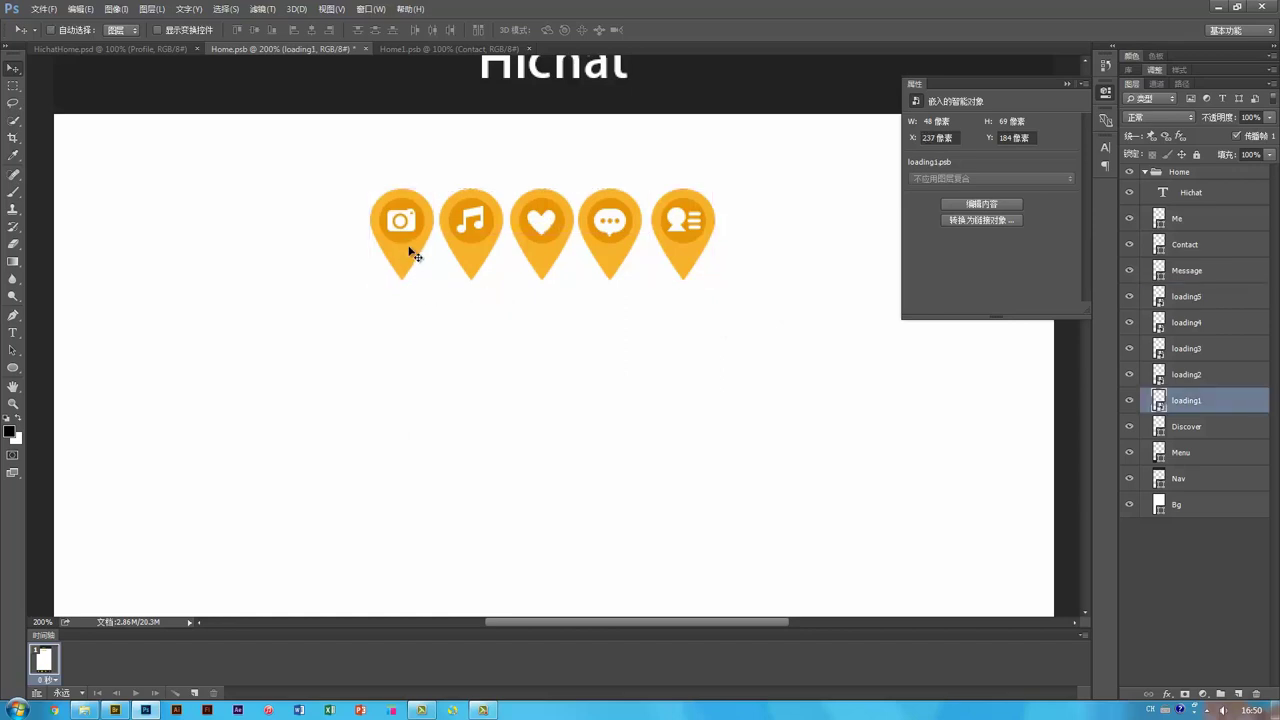
pyautogui.click(195, 693)
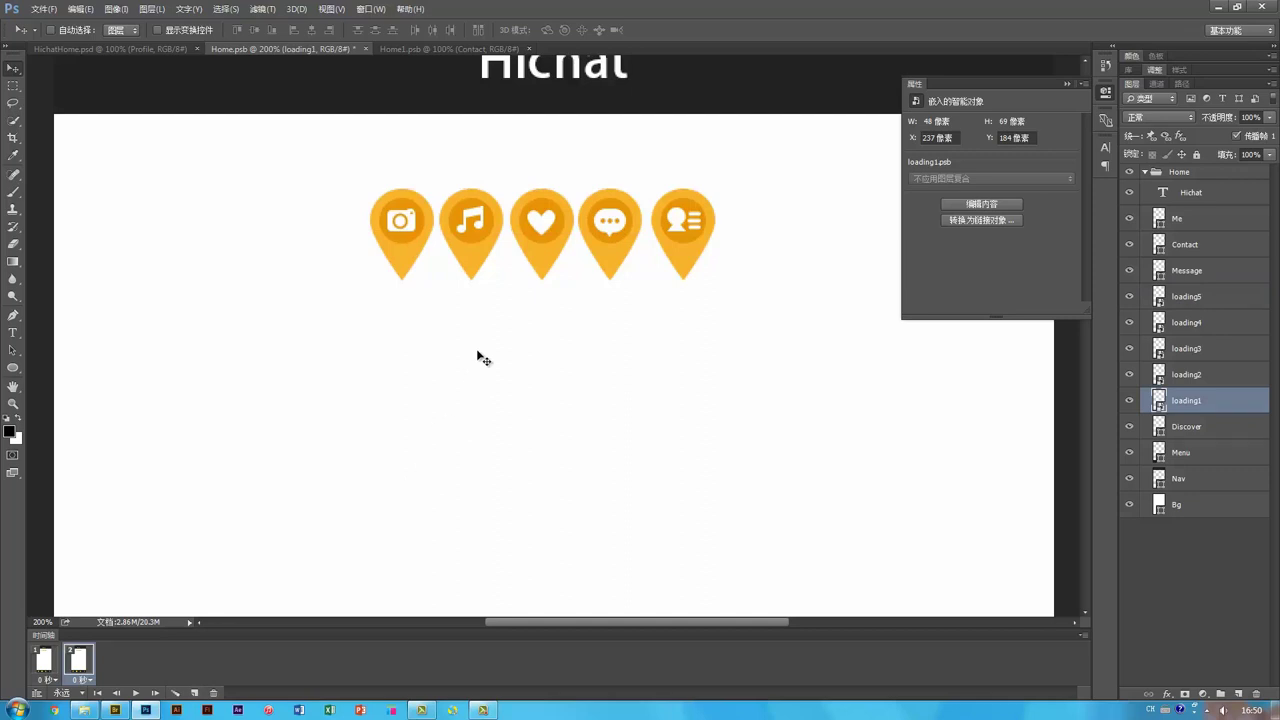
pyautogui.hotkey('shift', 'Up')
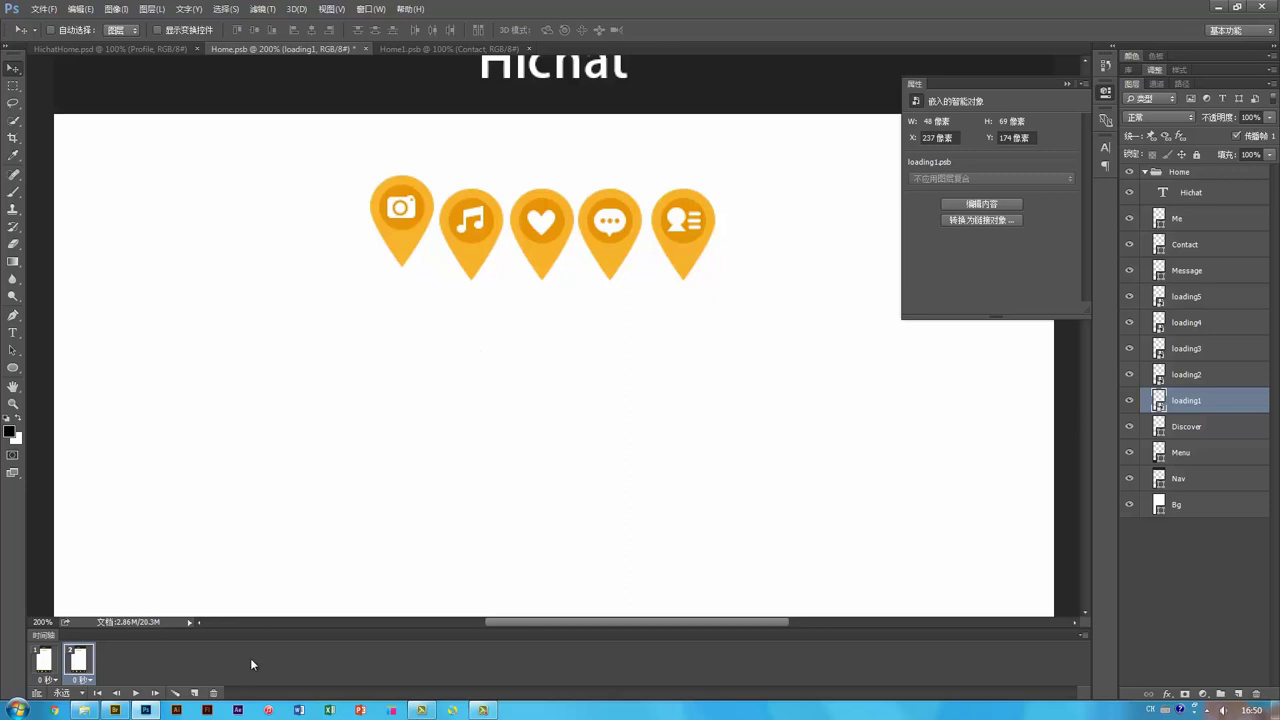
# Add a third animation frame and raise the loading1 and loading2 pins together by 10 px.
pyautogui.click(195, 693)
pyautogui.click(484, 250)
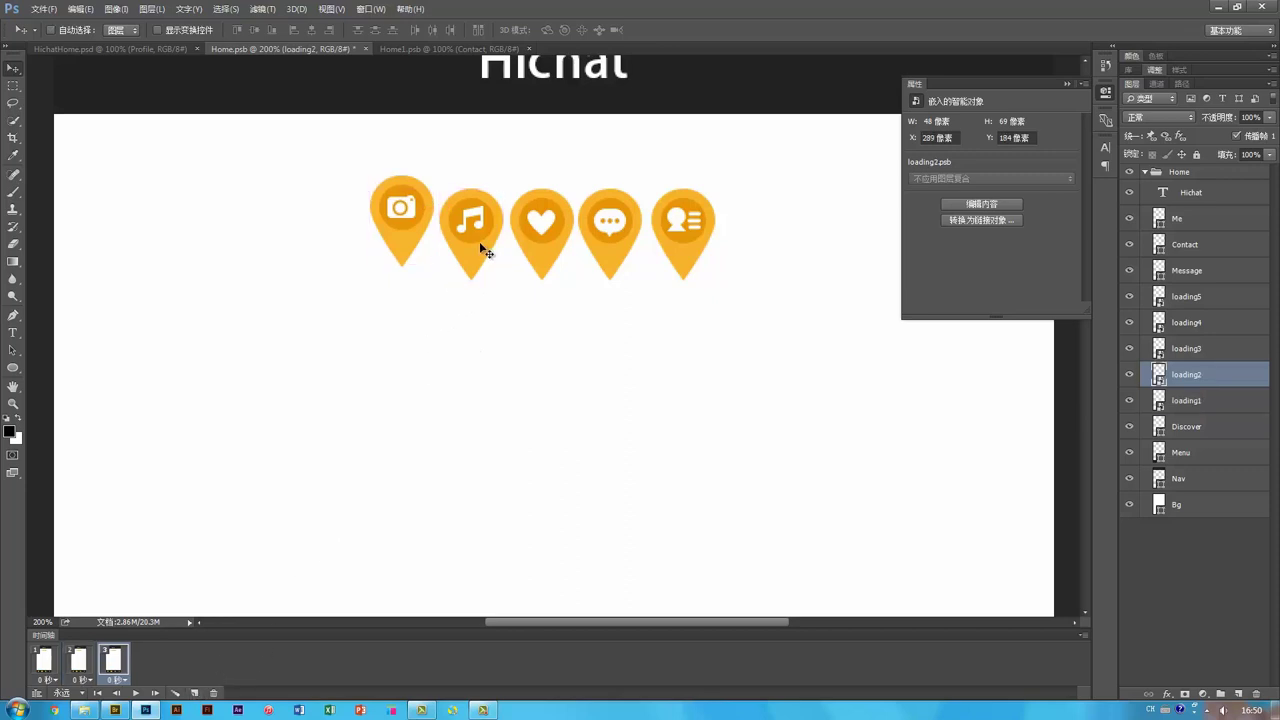
pyautogui.keyDown('shift'); pyautogui.click(405, 218); pyautogui.keyUp('shift')
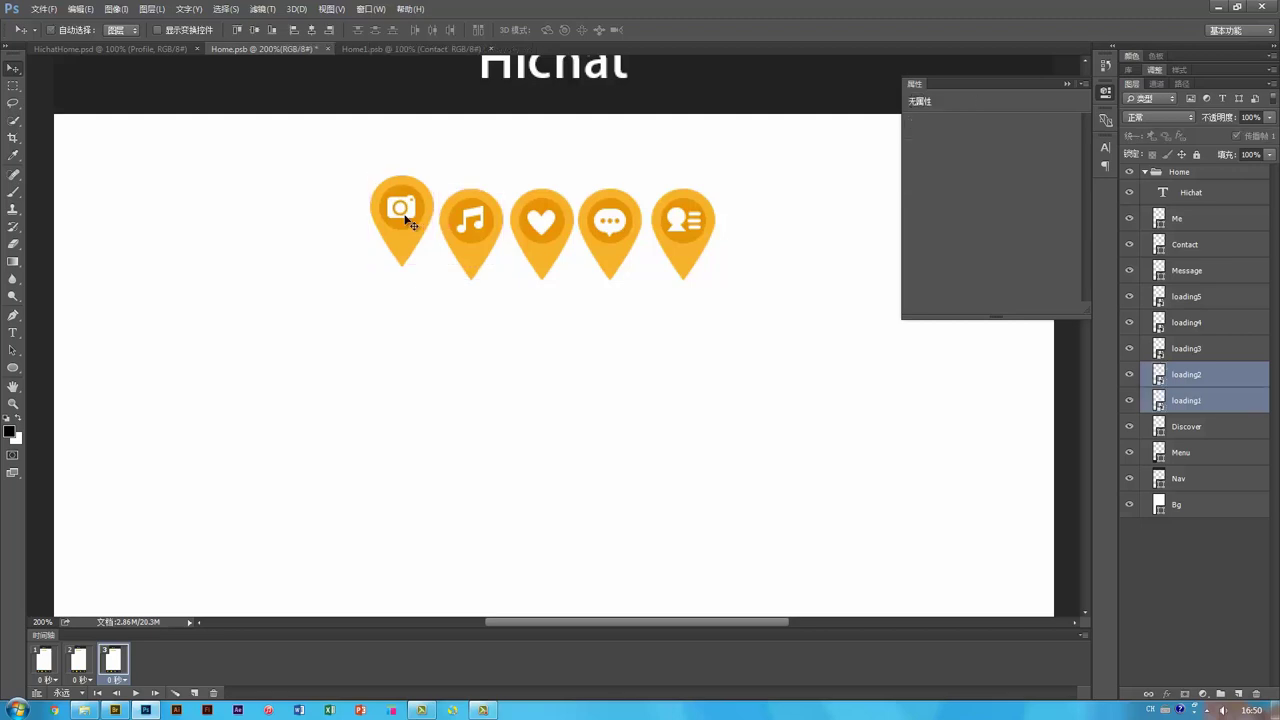
pyautogui.hotkey('shift', 'Up')
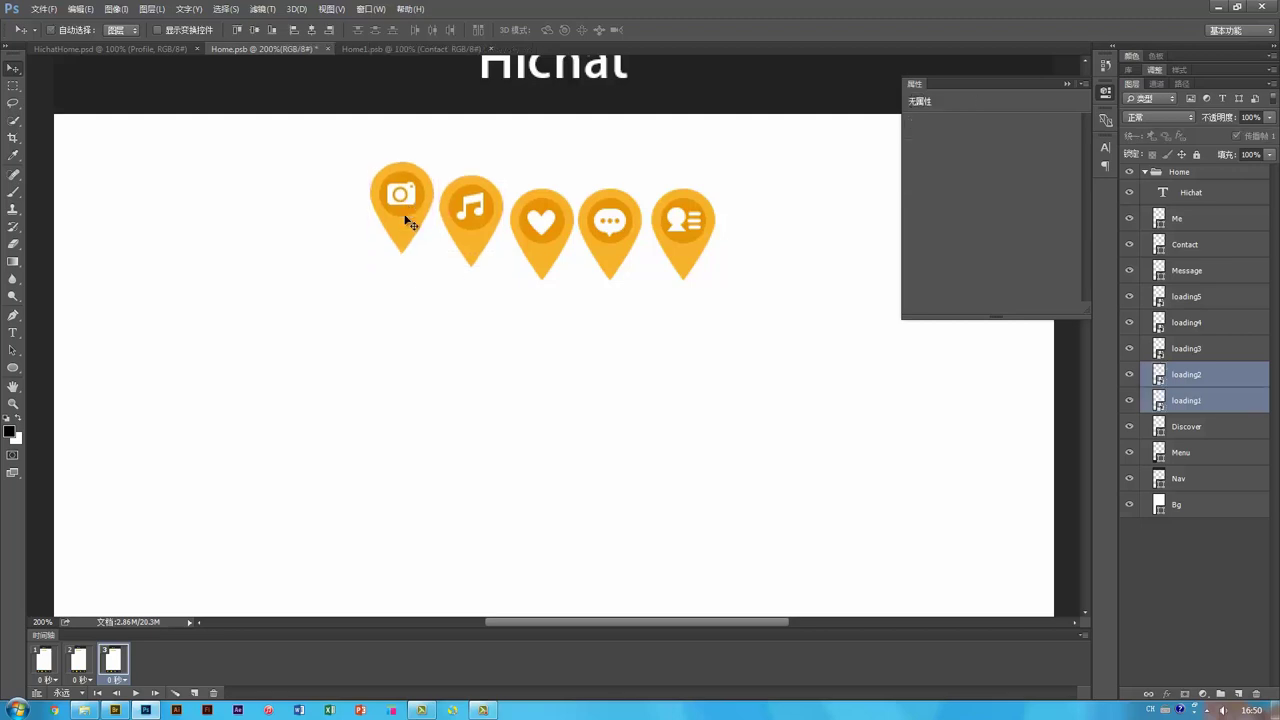
# Step through the three frames to compare the pin positions, and preview the animation playback.
pyautogui.click(45, 662)
pyautogui.click(80, 662)
pyautogui.click(113, 662)
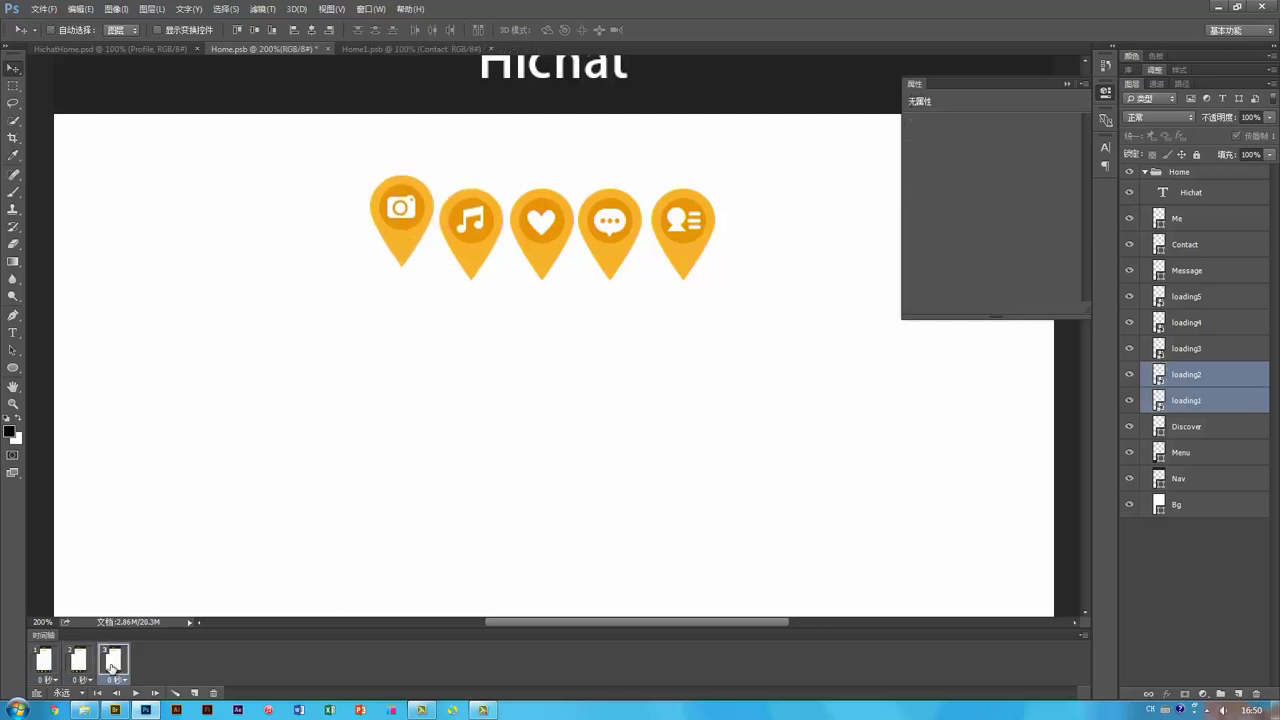
pyautogui.click(52, 660)
pyautogui.click(140, 693)
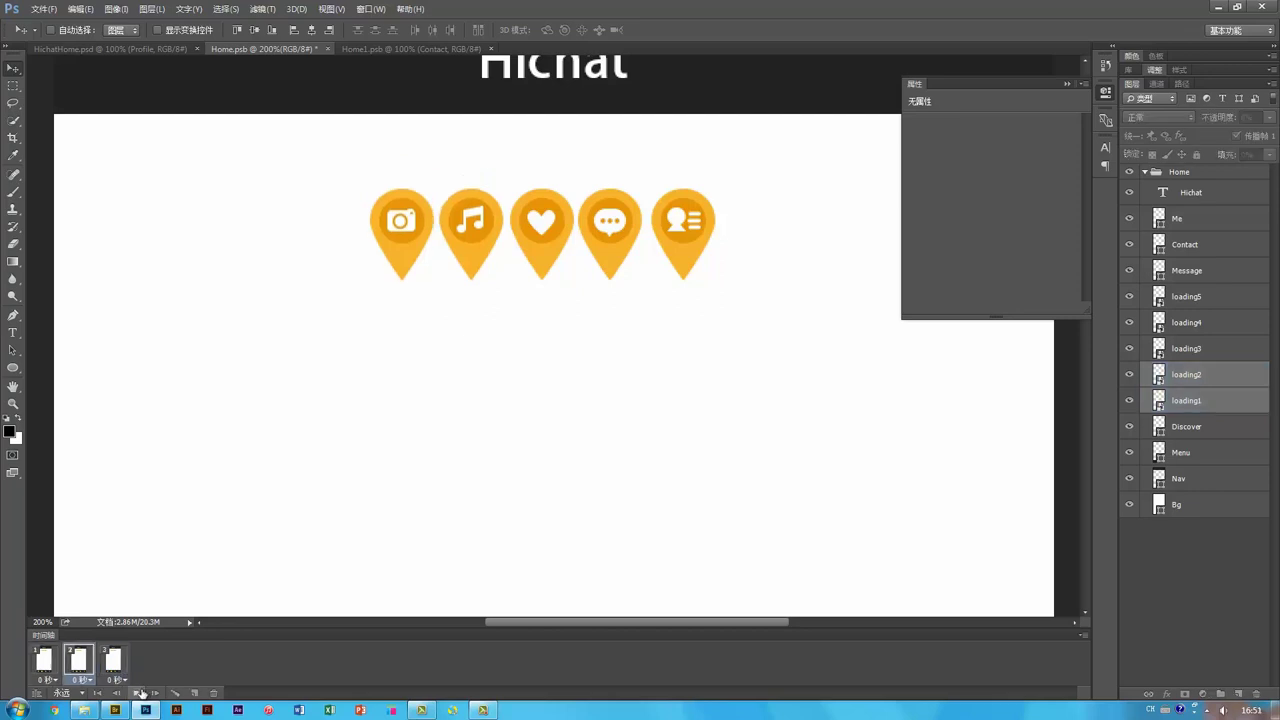
pyautogui.click(140, 693)
# Set the animation looping to once (一次) and play it from the first frame.
pyautogui.click(72, 692)
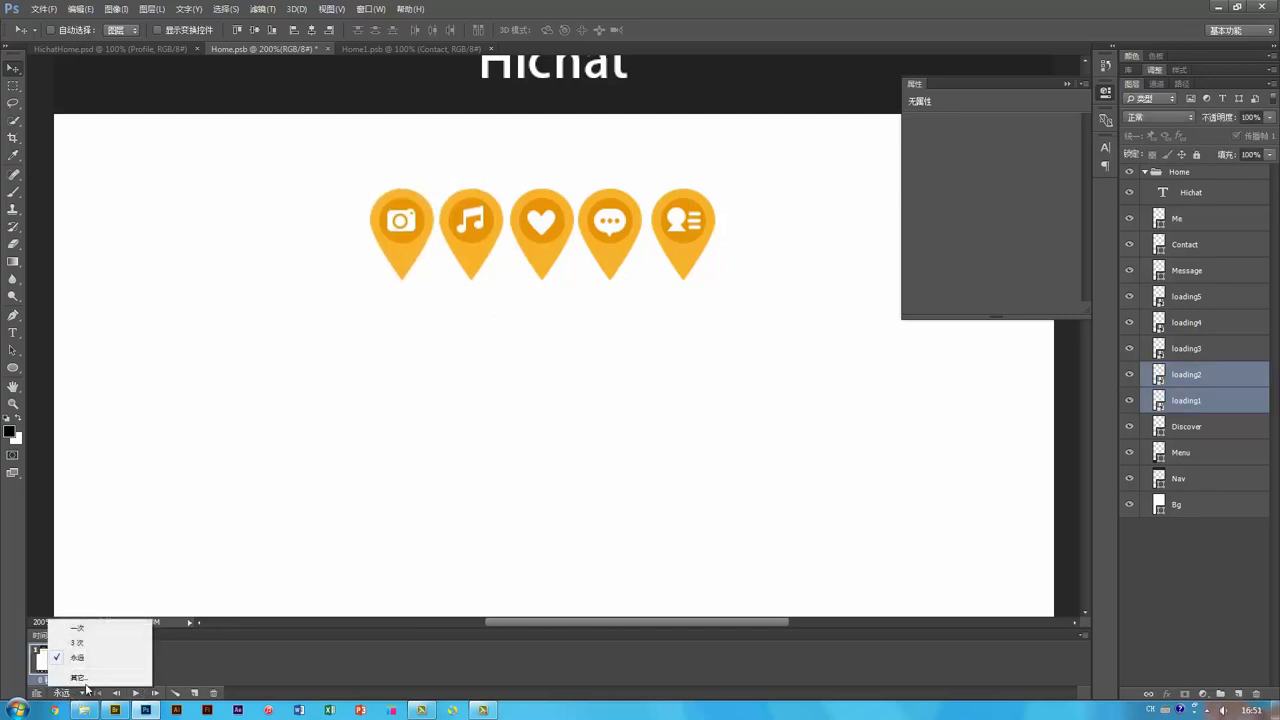
pyautogui.click(90, 637)
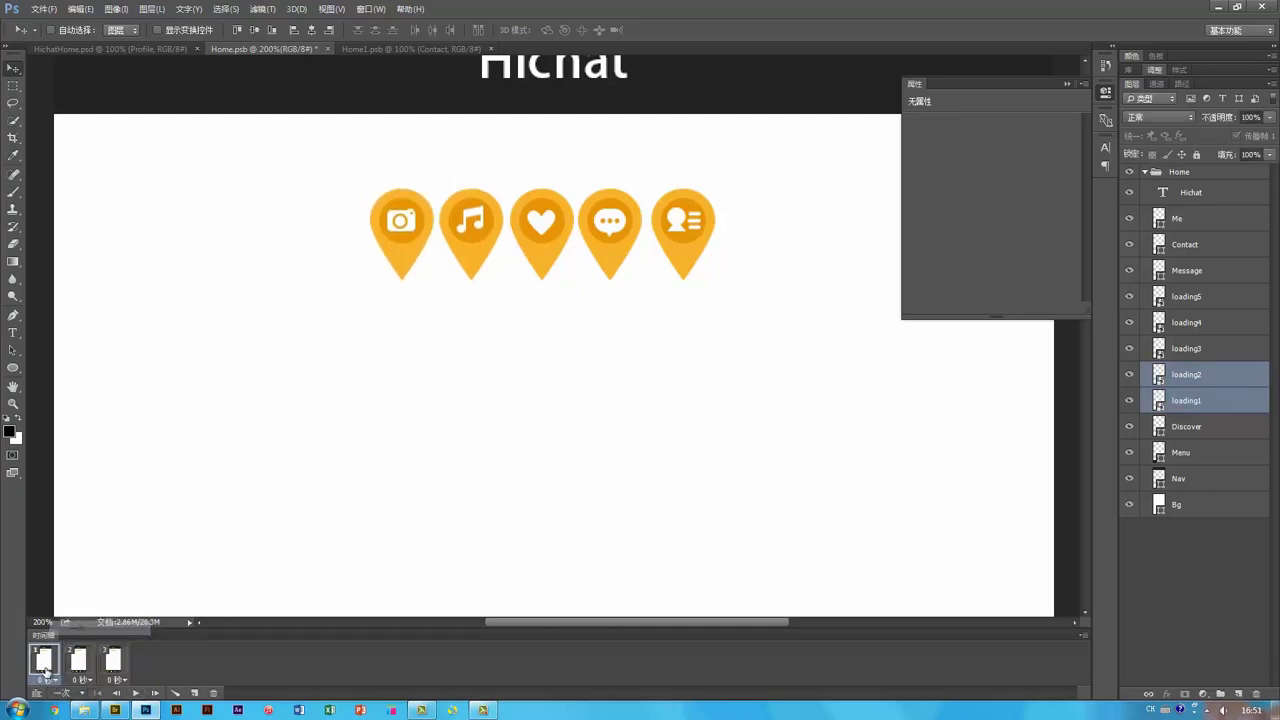
pyautogui.click(136, 693)
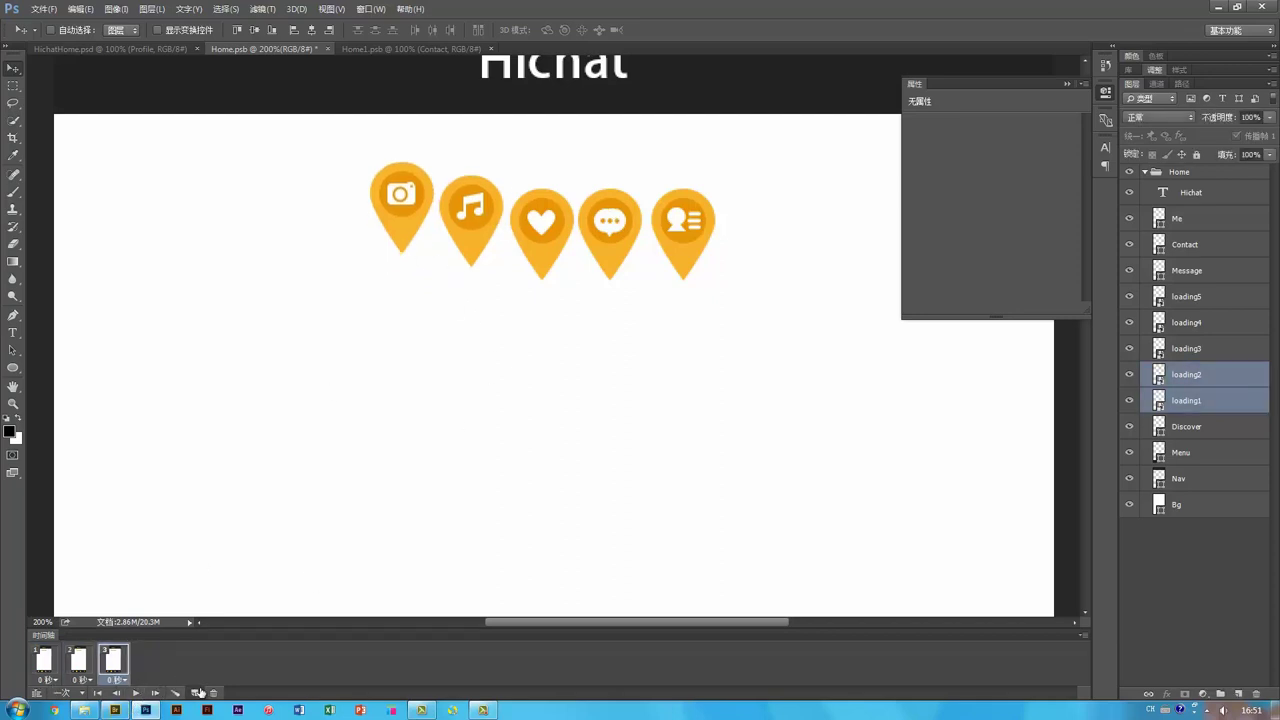
# Add a fourth animation frame and raise the loading1, loading2 and loading3 pins together by 10 px.
pyautogui.click(197, 692)
pyautogui.click(545, 228)
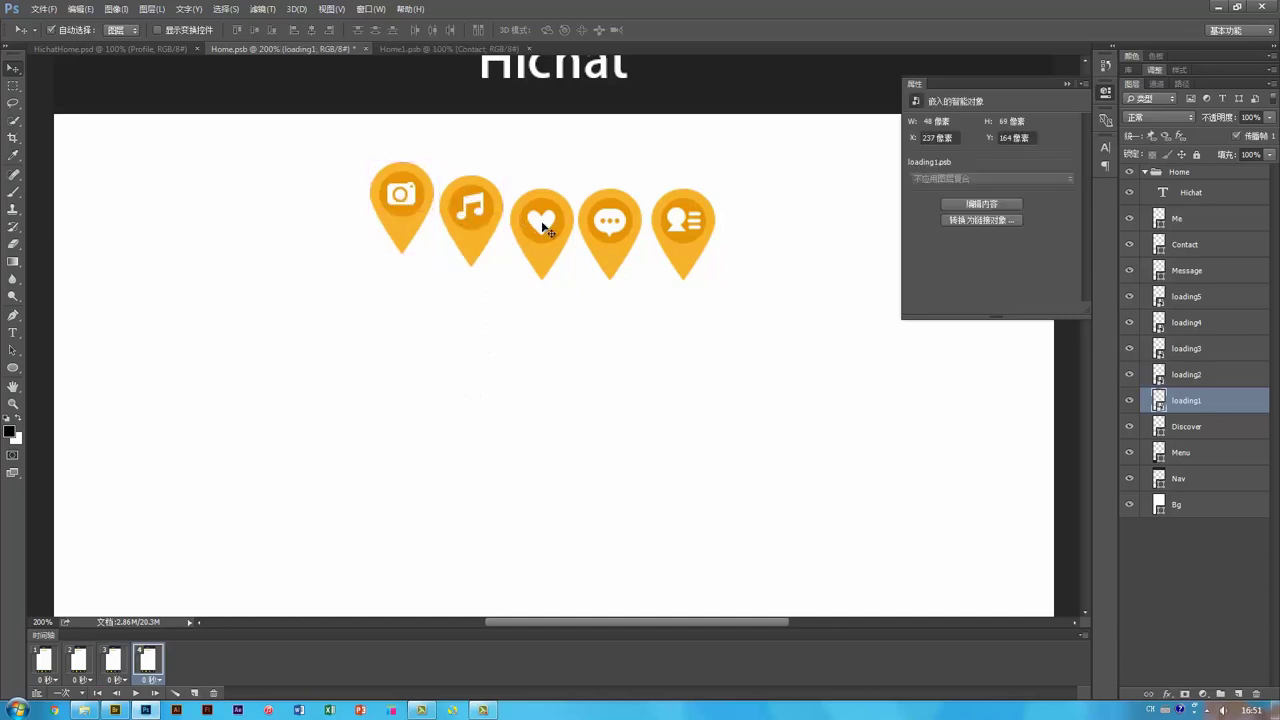
pyautogui.keyDown('shift'); pyautogui.click(545, 228); pyautogui.keyUp('shift')
pyautogui.keyDown('shift'); pyautogui.click(483, 217); pyautogui.keyUp('shift')
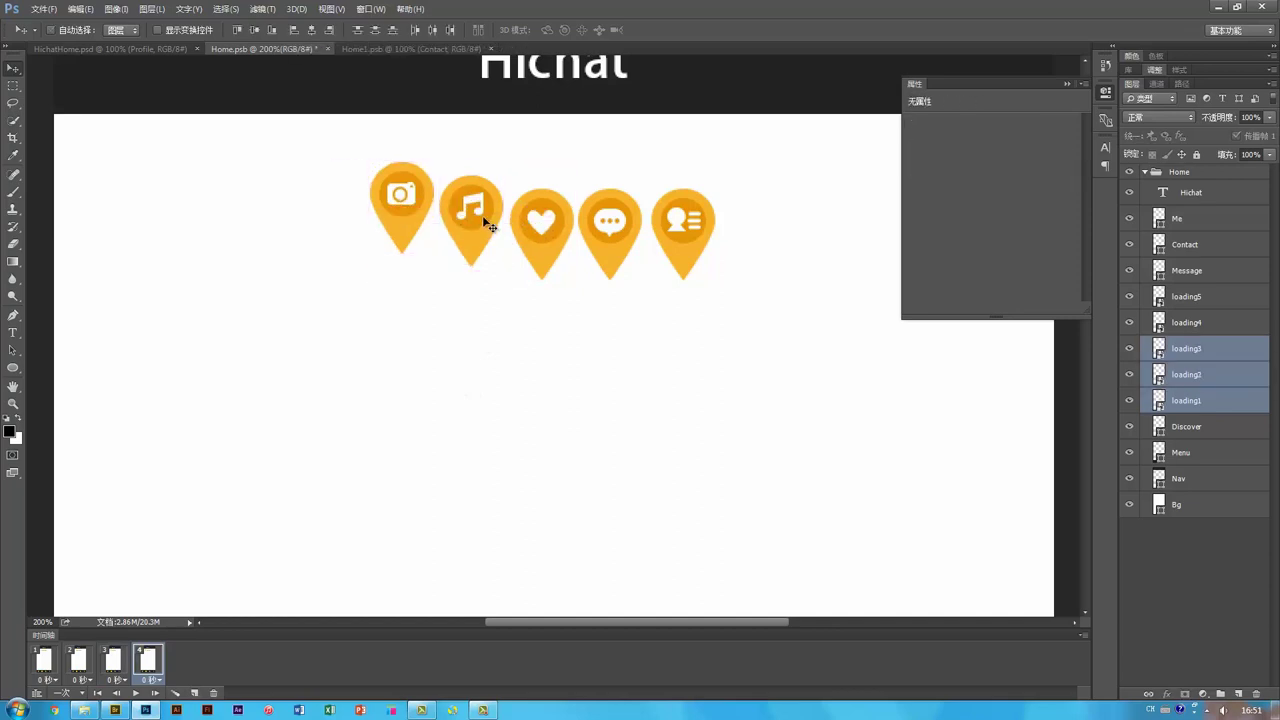
pyautogui.press('Up')
pyautogui.press('Up')
pyautogui.press('Up')
pyautogui.press('Up')
pyautogui.press('Up')
pyautogui.press('Up')
pyautogui.press('Up')
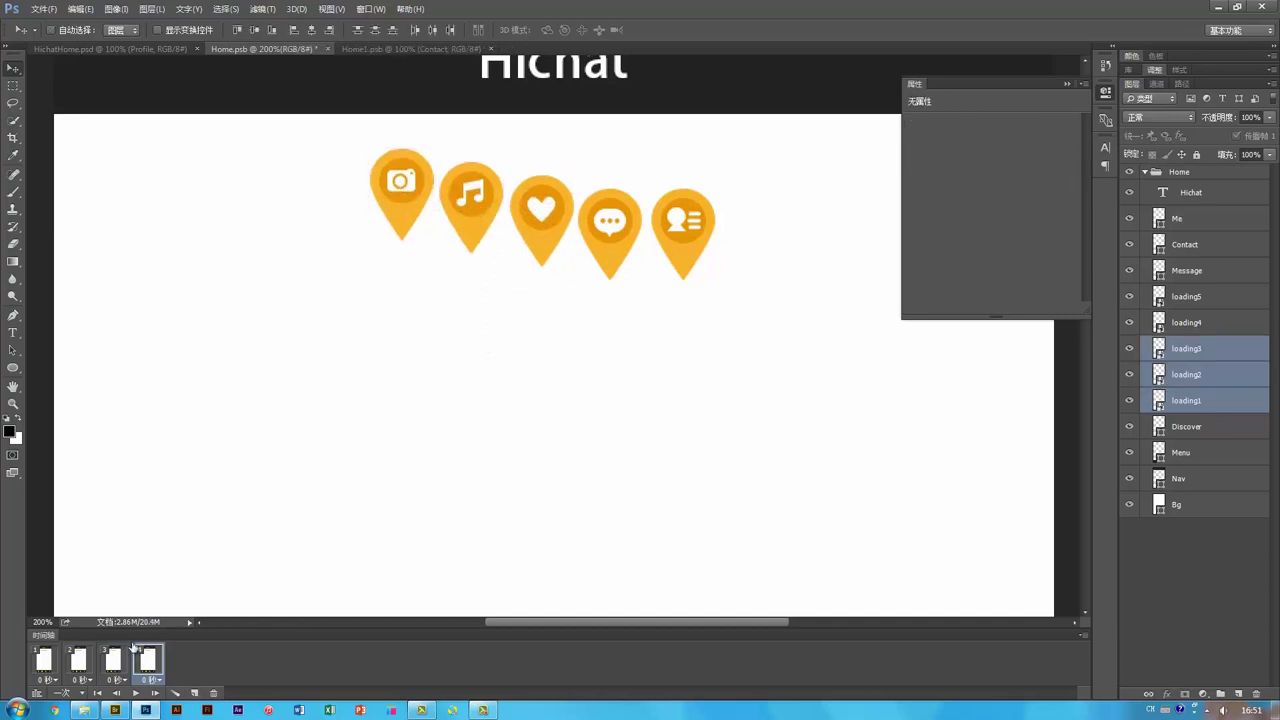
# Step through frames 1 to 4 to check how the pins rise from frame to frame.
pyautogui.click(41, 663)
pyautogui.click(78, 660)
pyautogui.click(113, 660)
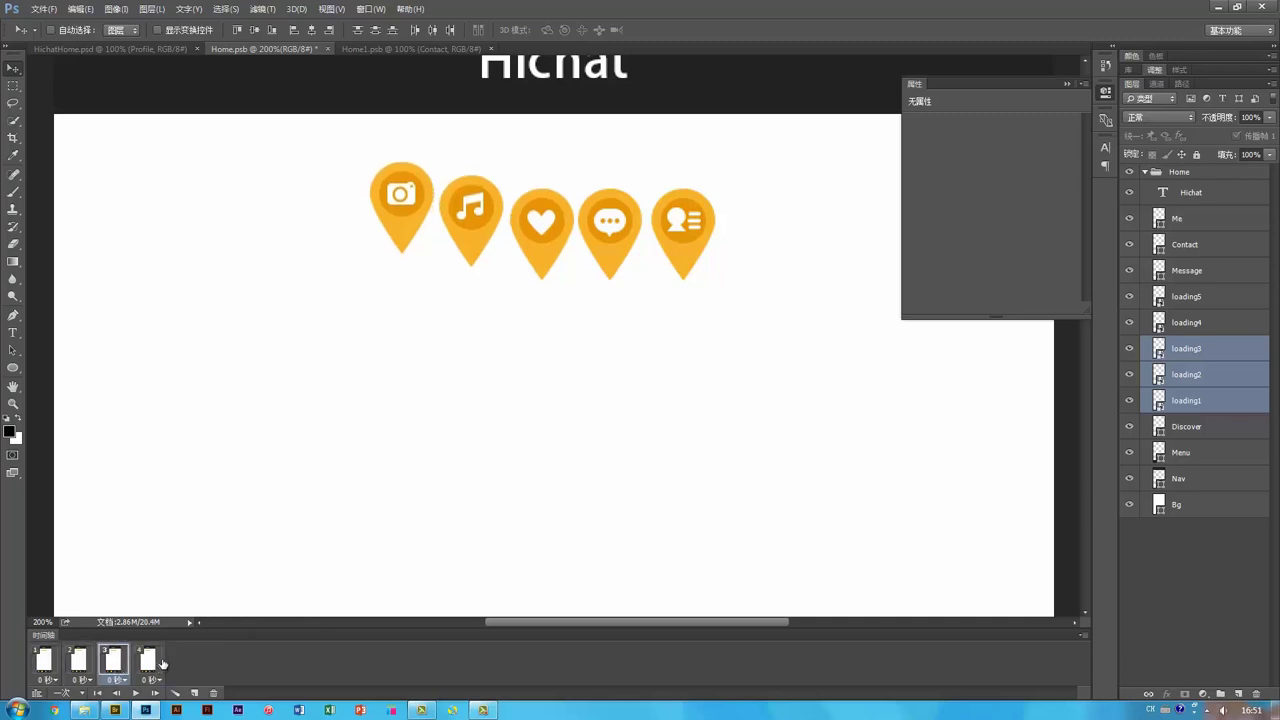
pyautogui.click(150, 661)
pyautogui.press('Up')
pyautogui.press('Up')
pyautogui.press('Up')
pyautogui.press('Up')
pyautogui.press('Up')
pyautogui.press('Up')
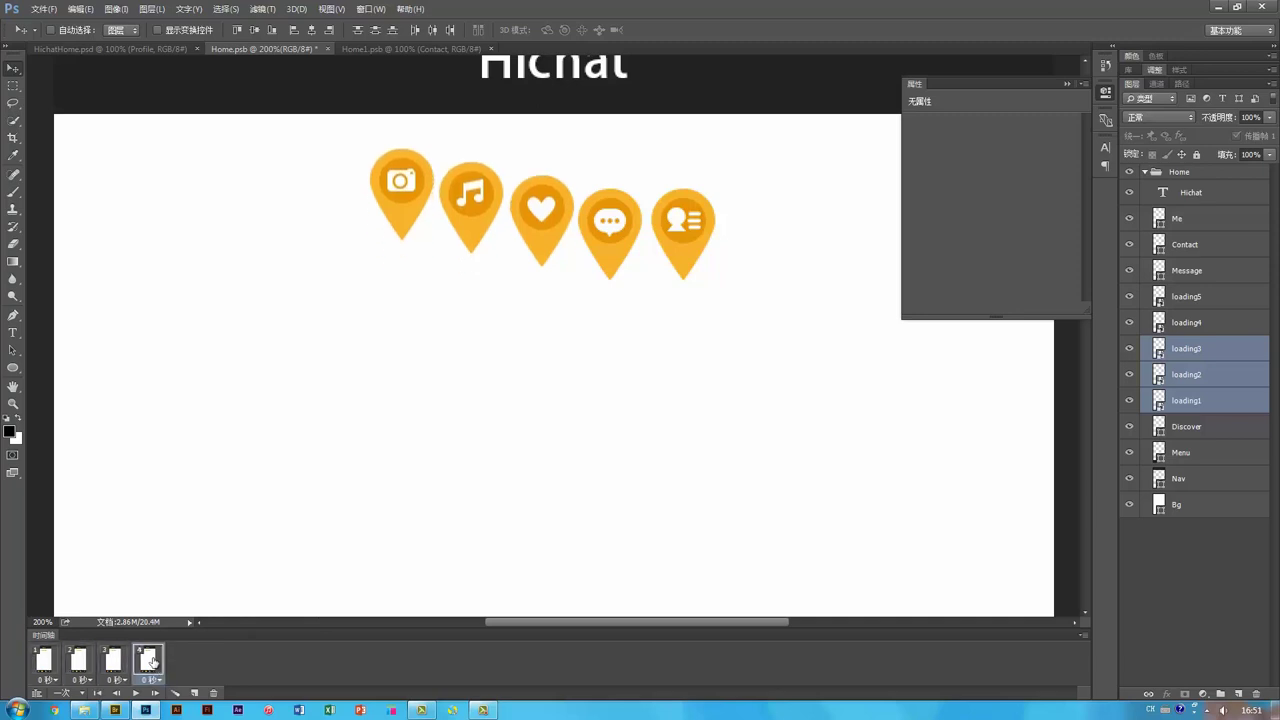
# Add a fifth animation frame and raise the loading1, loading2, loading3 and loading4 pins together by 10 px.
pyautogui.click(195, 693)
pyautogui.press('ctrl')
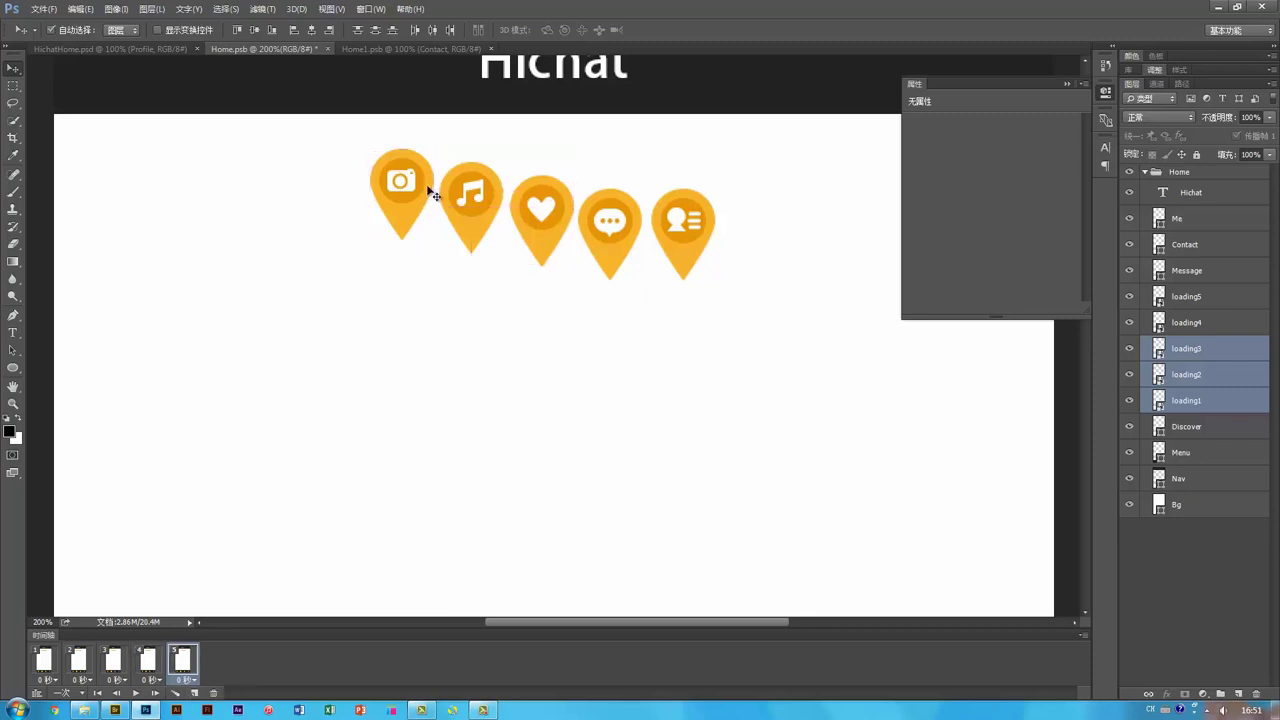
pyautogui.keyDown('ctrl'); pyautogui.keyDown('shift'); pyautogui.click(485, 192); pyautogui.keyUp('shift'); pyautogui.keyUp('ctrl')
pyautogui.keyDown('ctrl'); pyautogui.keyDown('shift'); pyautogui.click(544, 208); pyautogui.keyUp('shift'); pyautogui.keyUp('ctrl')
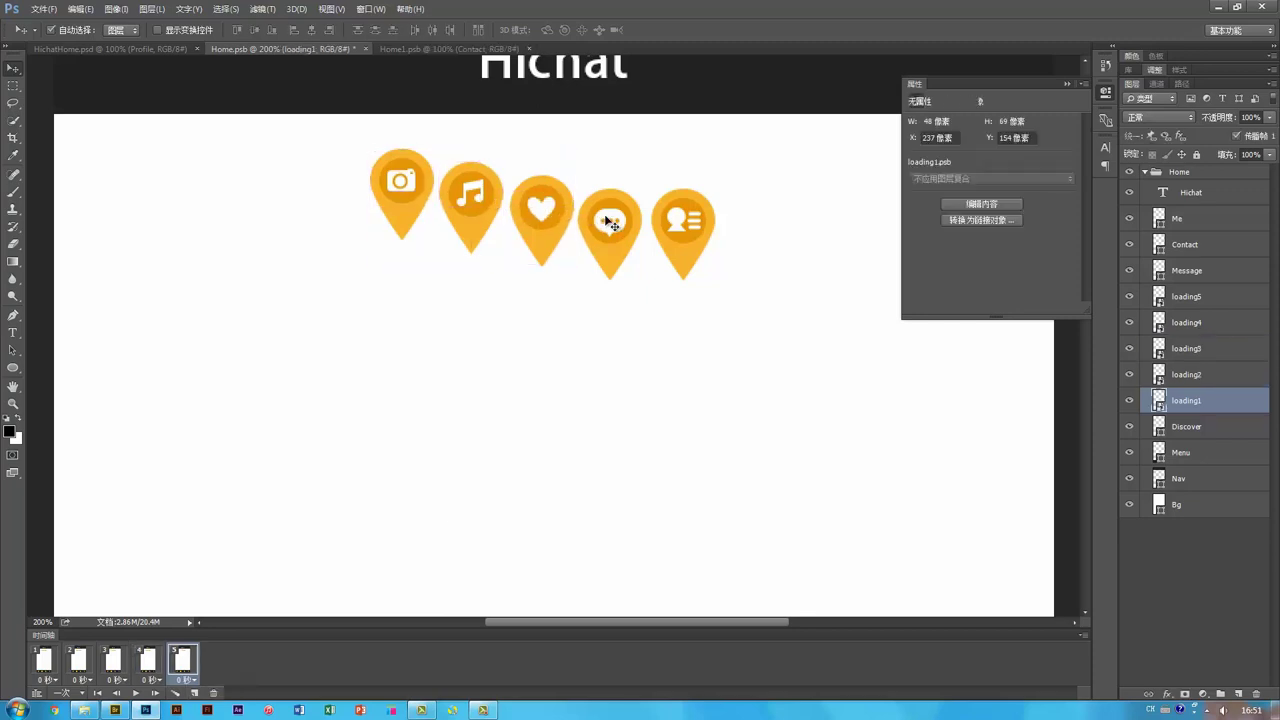
pyautogui.keyDown('ctrl'); pyautogui.keyDown('shift'); pyautogui.click(606, 218); pyautogui.keyUp('shift'); pyautogui.keyUp('ctrl')
pyautogui.keyDown('ctrl'); pyautogui.click(566, 218); pyautogui.keyUp('ctrl')
pyautogui.keyDown('ctrl'); pyautogui.keyDown('shift'); pyautogui.click(607, 232); pyautogui.keyUp('shift'); pyautogui.keyUp('ctrl')
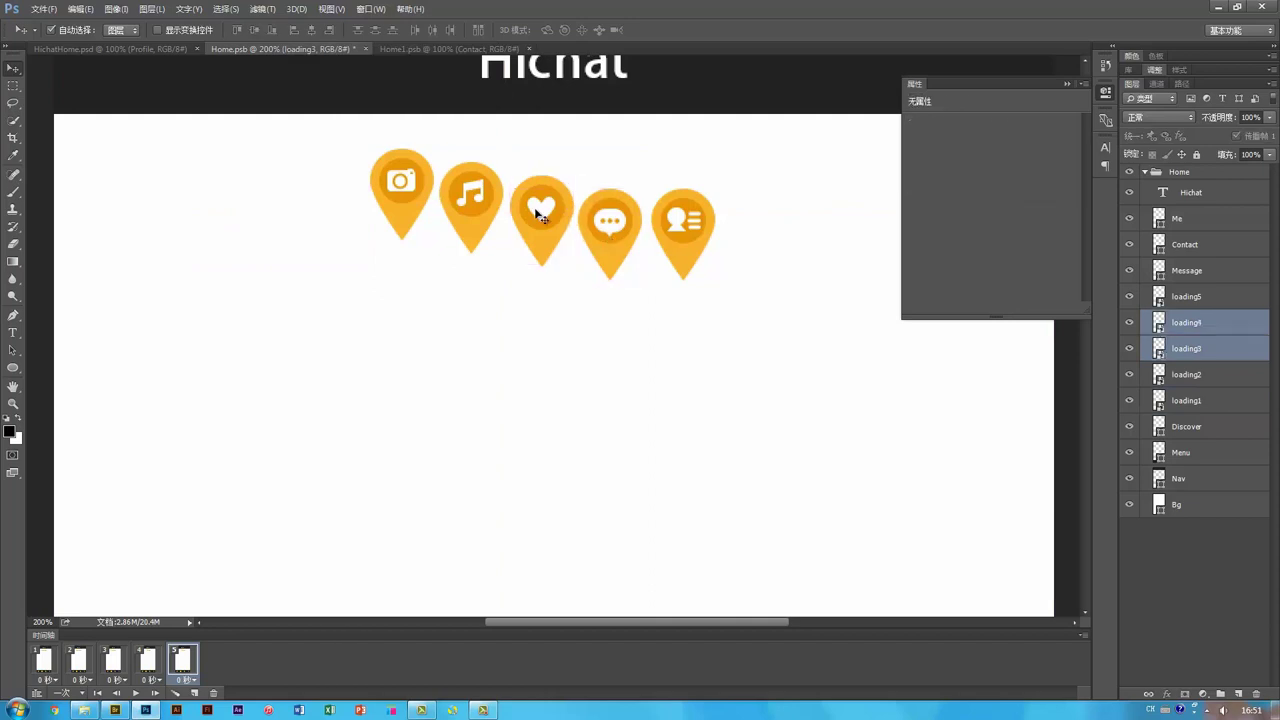
pyautogui.keyDown('ctrl'); pyautogui.keyDown('shift'); pyautogui.click(481, 194); pyautogui.keyUp('shift'); pyautogui.keyUp('ctrl')
pyautogui.keyDown('ctrl'); pyautogui.keyDown('shift'); pyautogui.click(420, 183); pyautogui.keyUp('shift'); pyautogui.keyUp('ctrl')
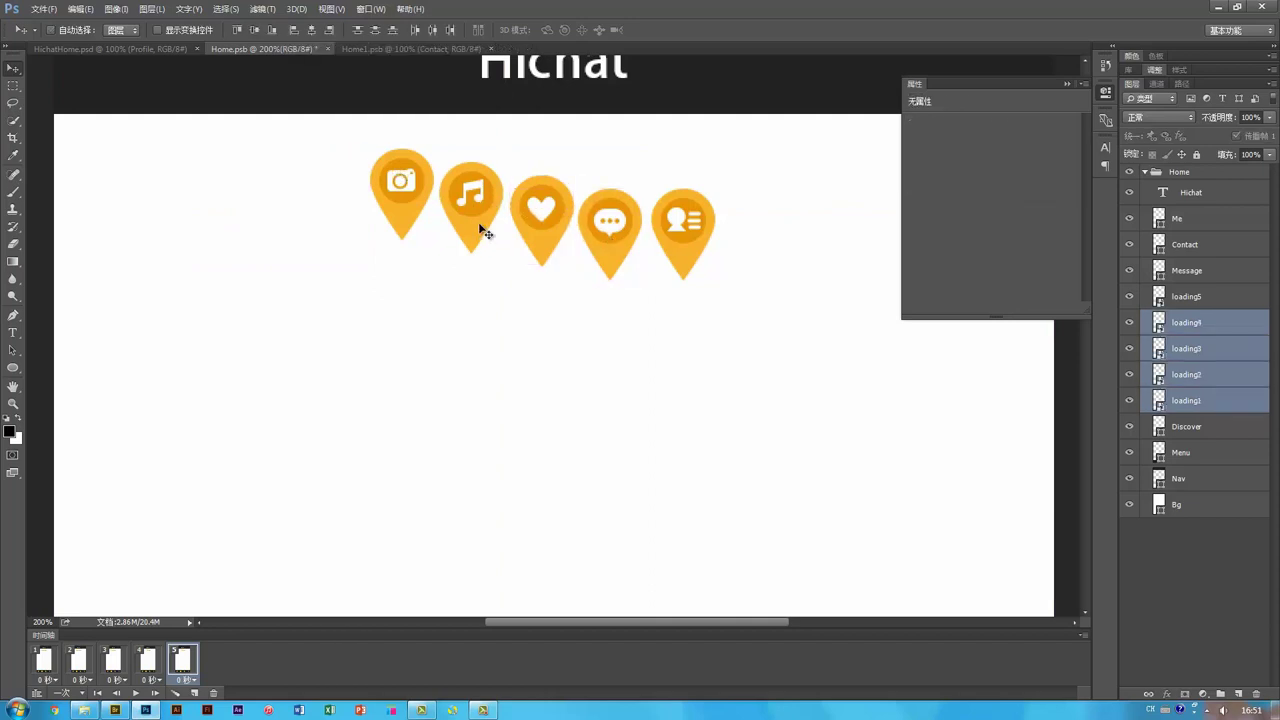
pyautogui.press('Up')
pyautogui.press('Up')
pyautogui.press('Up')
pyautogui.press('Up')
pyautogui.press('Up')
pyautogui.press('Up')
pyautogui.press('Up')
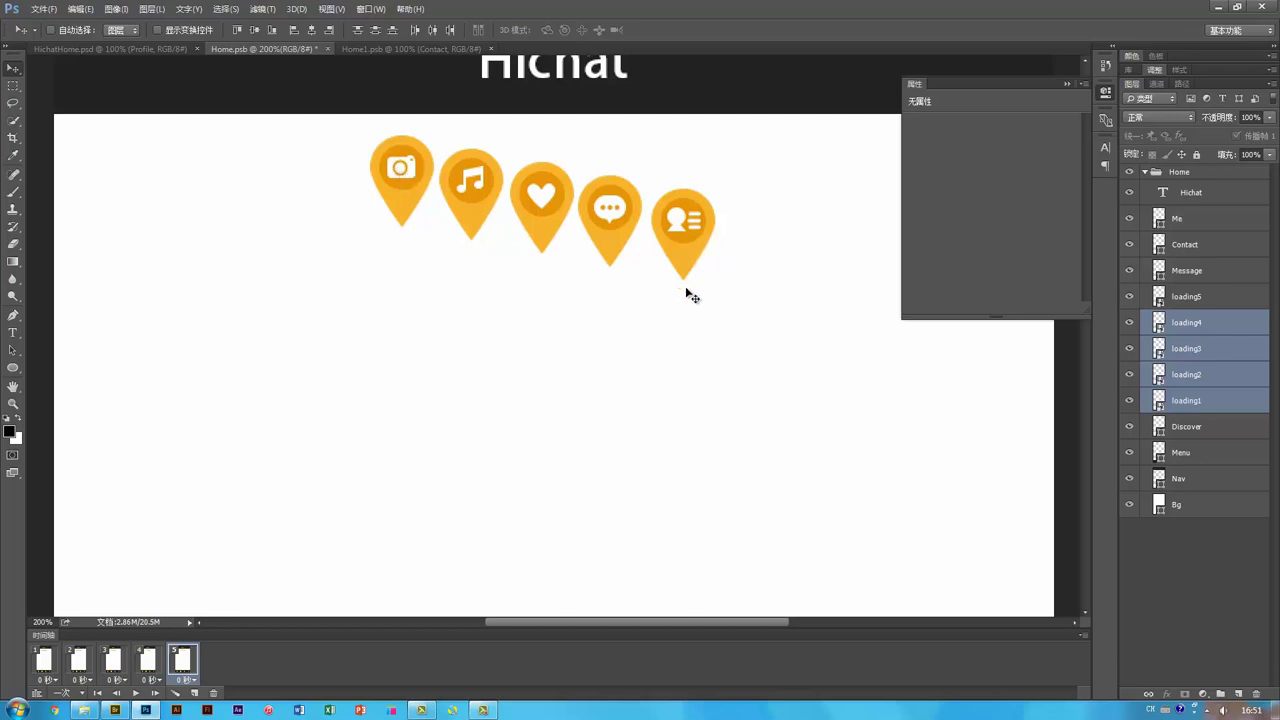
# Add a sixth animation frame and raise the loading2, loading3 and loading4 pins together by 10 px.
pyautogui.click(194, 693)
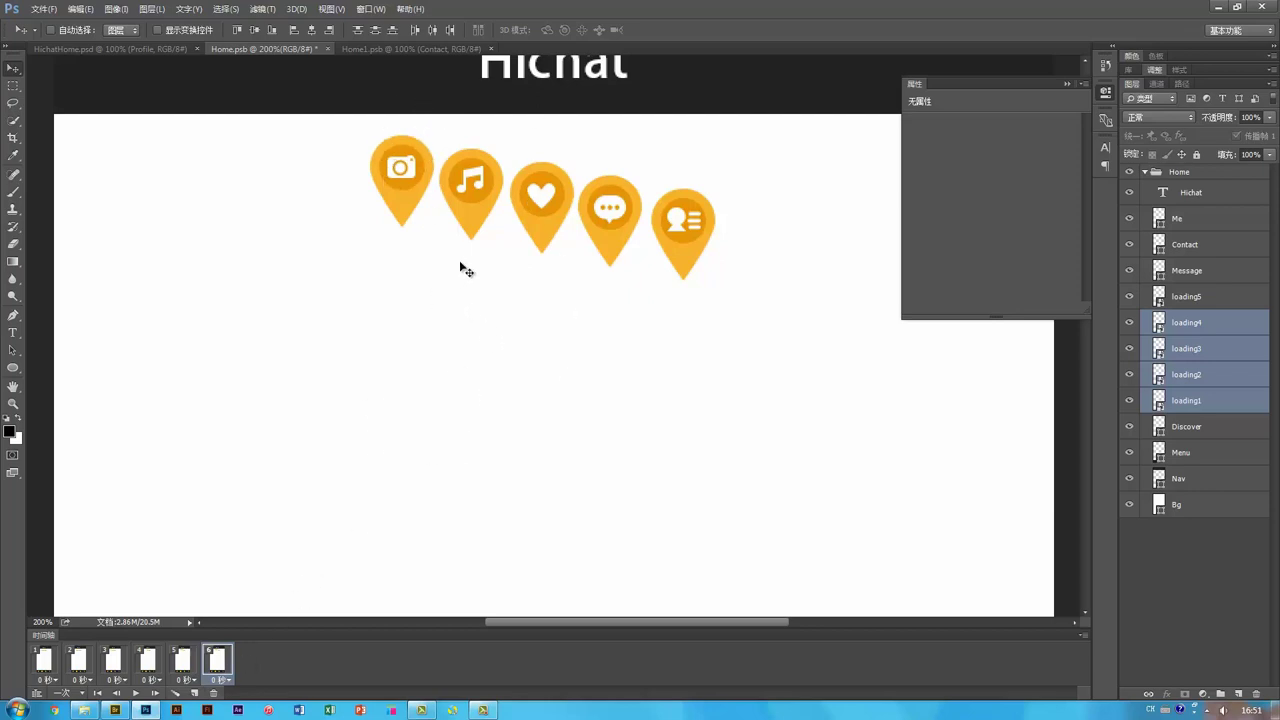
pyautogui.keyDown('ctrl'); pyautogui.click(488, 281); pyautogui.keyUp('ctrl')
pyautogui.keyDown('ctrl'); pyautogui.click(469, 189); pyautogui.keyUp('ctrl')
pyautogui.keyDown('shift'); pyautogui.click(553, 205); pyautogui.keyUp('shift')
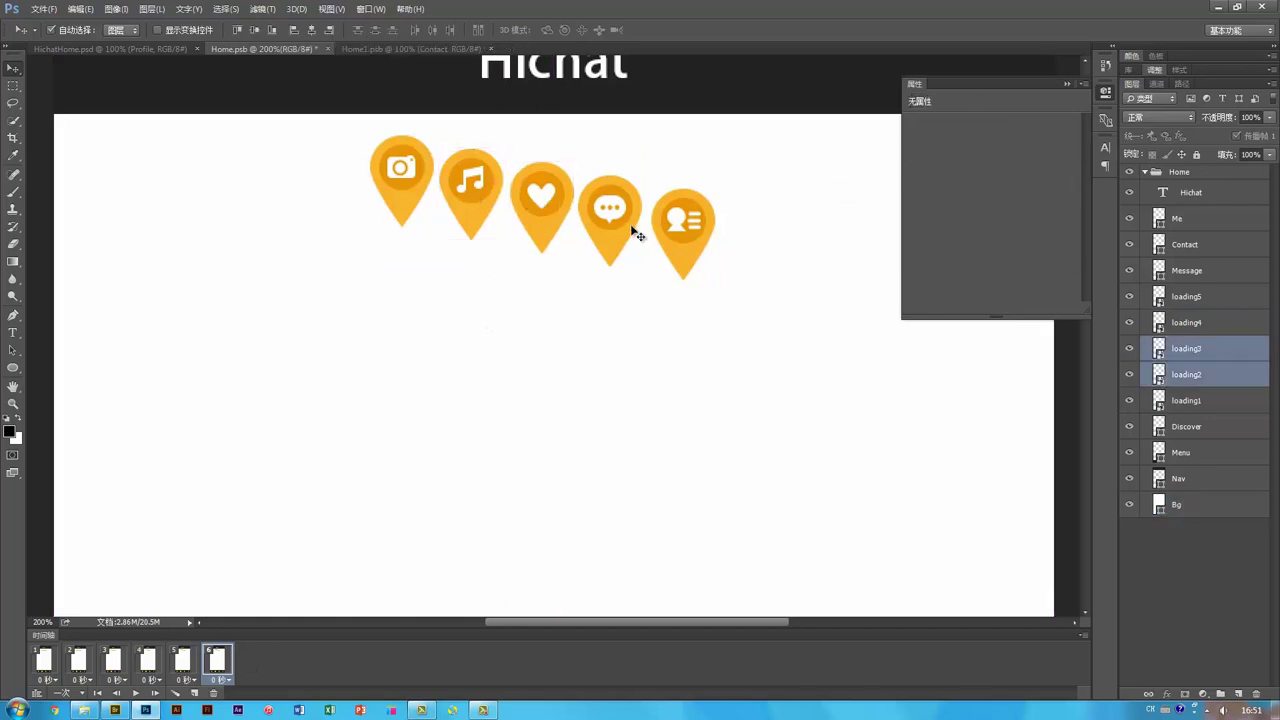
pyautogui.keyDown('shift'); pyautogui.click(634, 232); pyautogui.keyUp('shift')
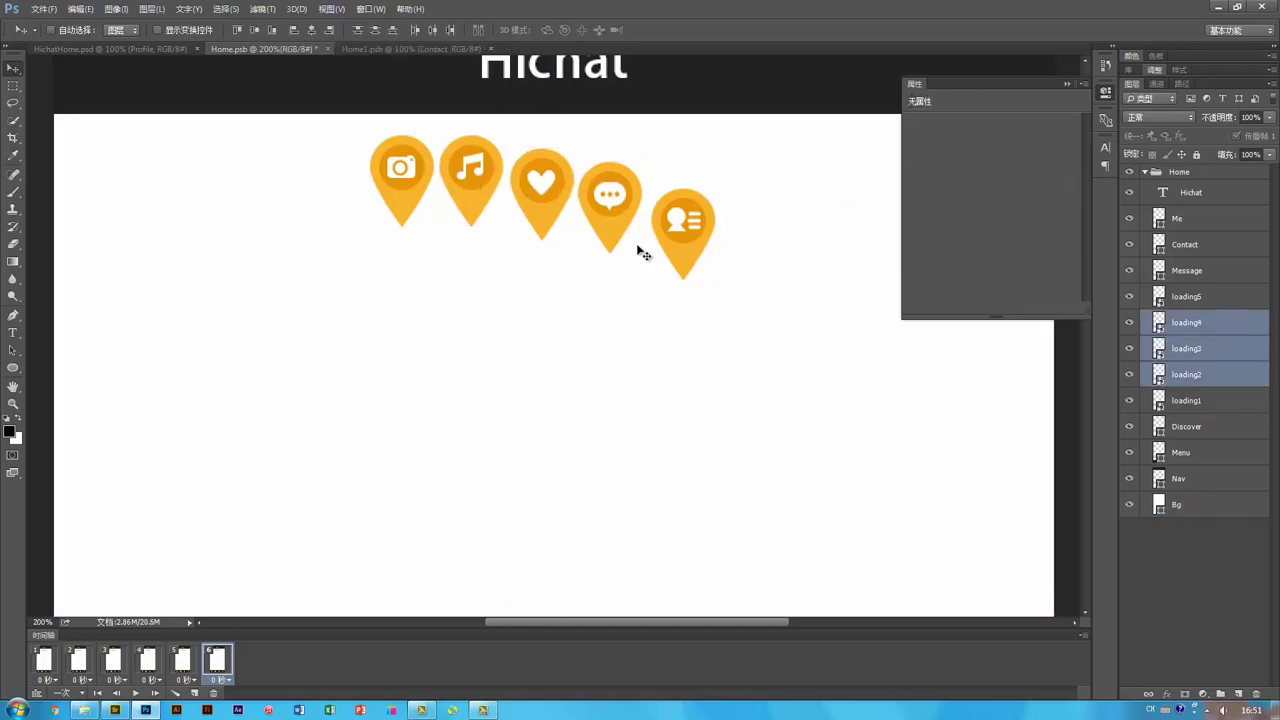
# Lower the loading1 pin by 10 px in frame 6 and compare the result with frame 5.
pyautogui.click(406, 180)
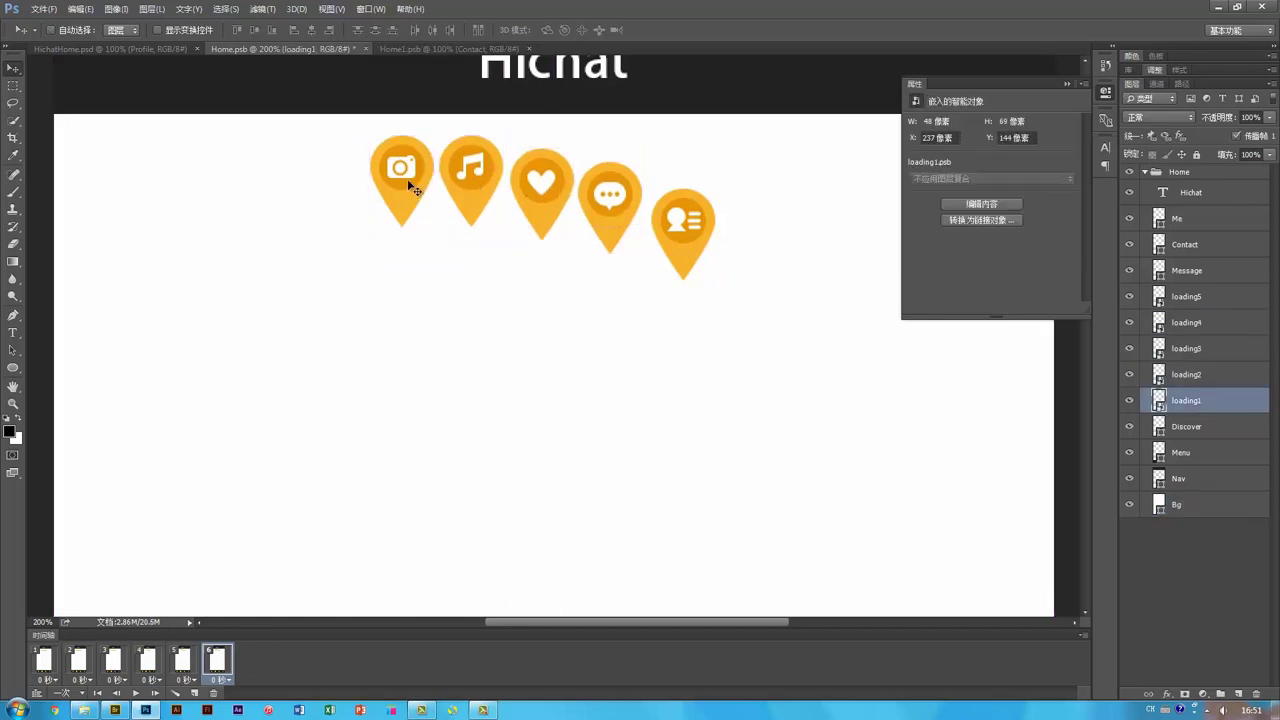
pyautogui.hotkey('shift', 'Down')
pyautogui.click(183, 666)
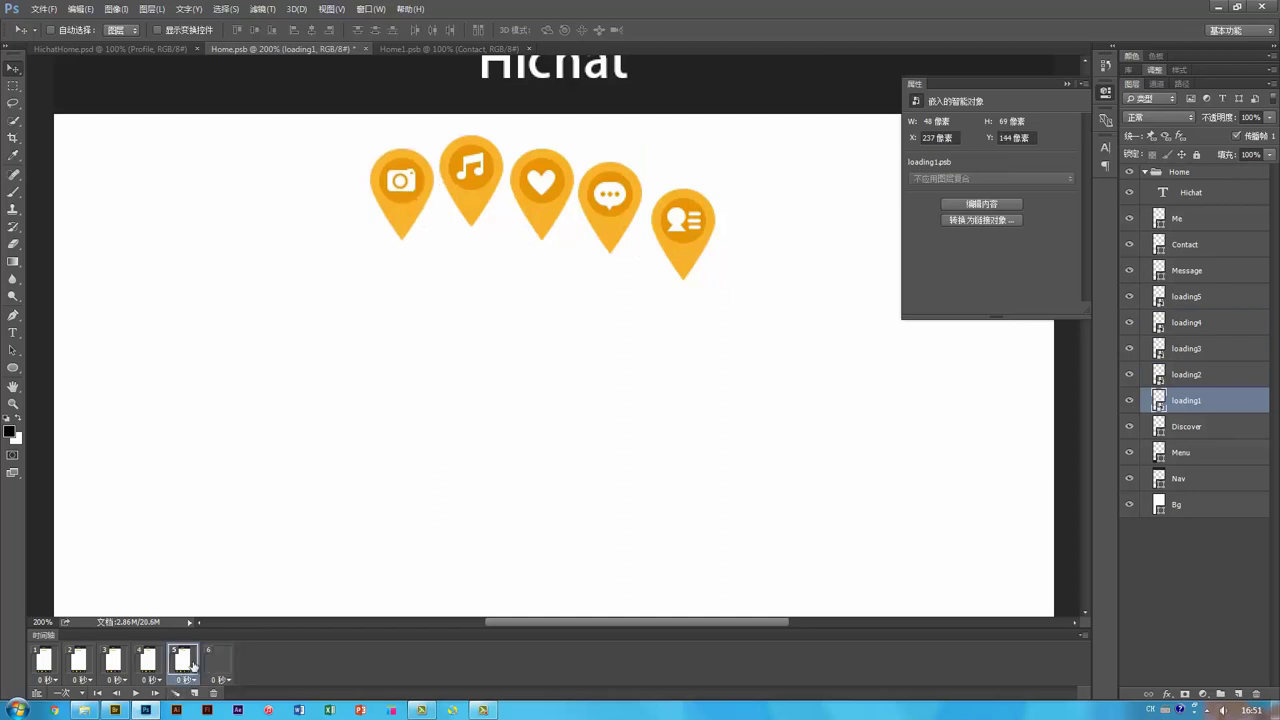
pyautogui.click(218, 664)
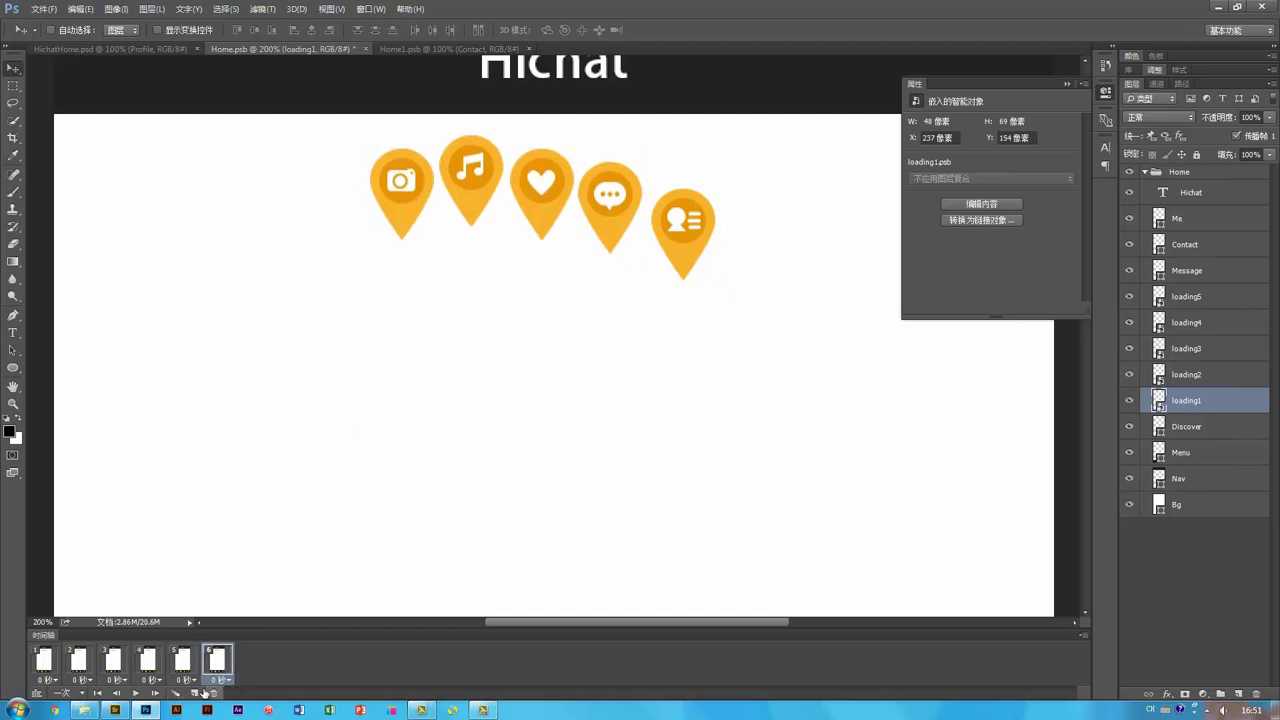
# Add a seventh animation frame, and raise the loading5 pin by 10 px back in frame 6.
pyautogui.click(194, 693)
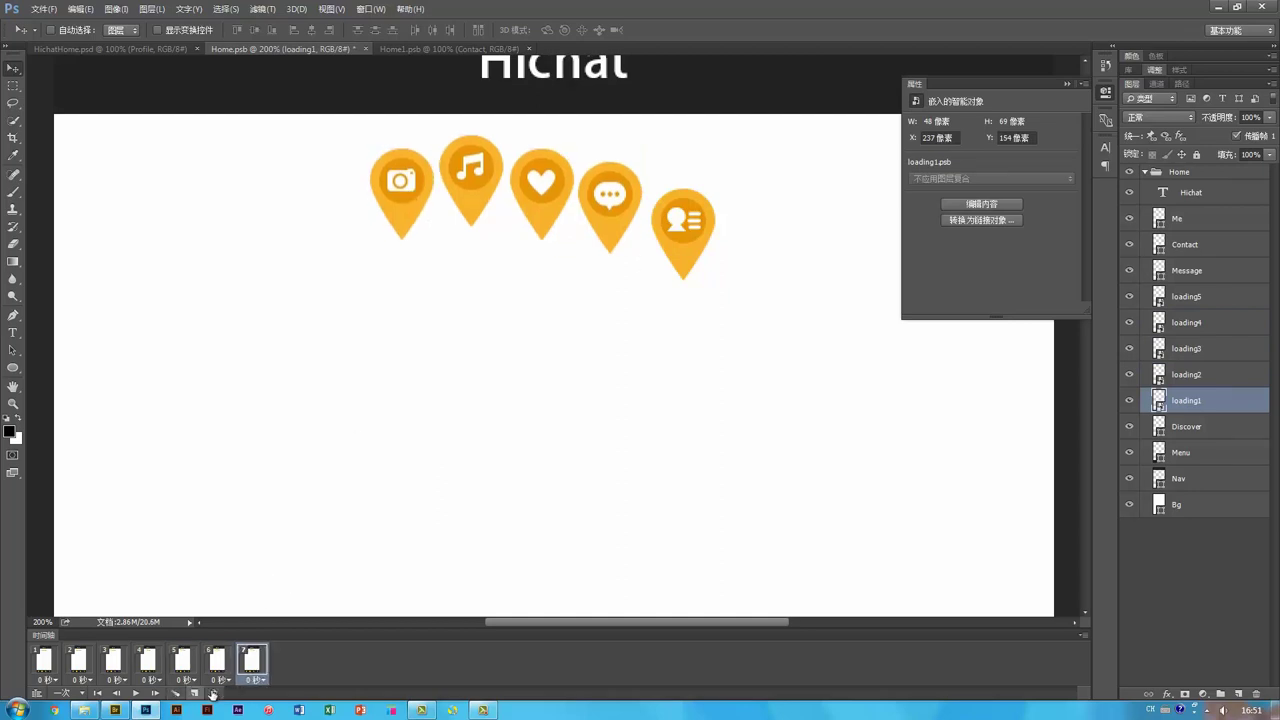
pyautogui.keyDown('shift'); pyautogui.click(477, 175); pyautogui.keyUp('shift')
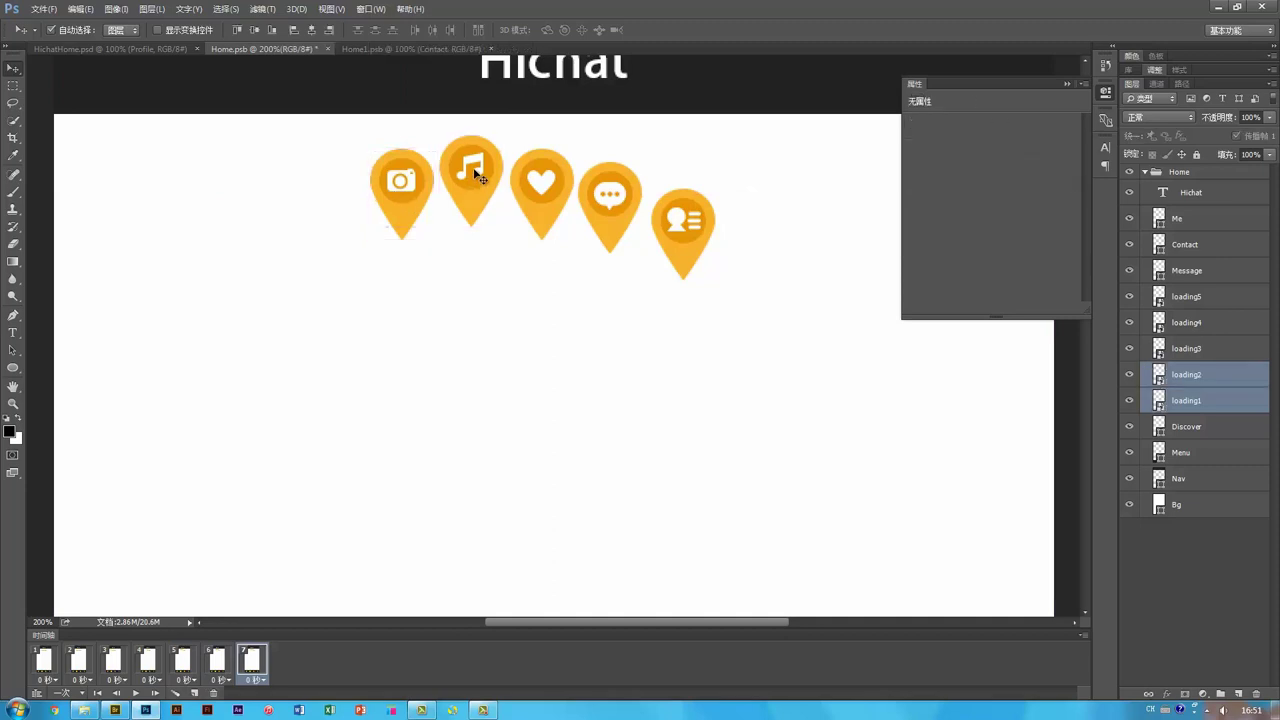
pyautogui.click(217, 658)
pyautogui.click(180, 671)
pyautogui.click(217, 664)
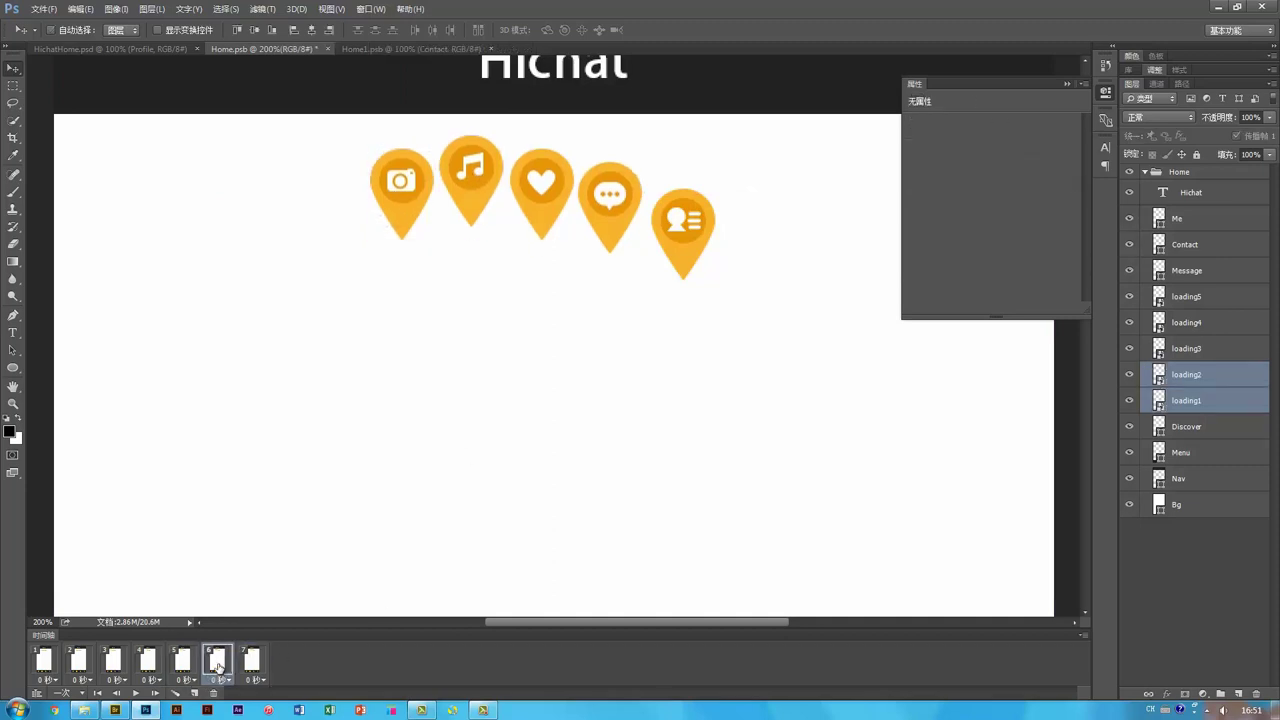
pyautogui.keyDown('ctrl'); pyautogui.click(700, 235); pyautogui.keyUp('ctrl')
pyautogui.hotkey('shift', 'Up')
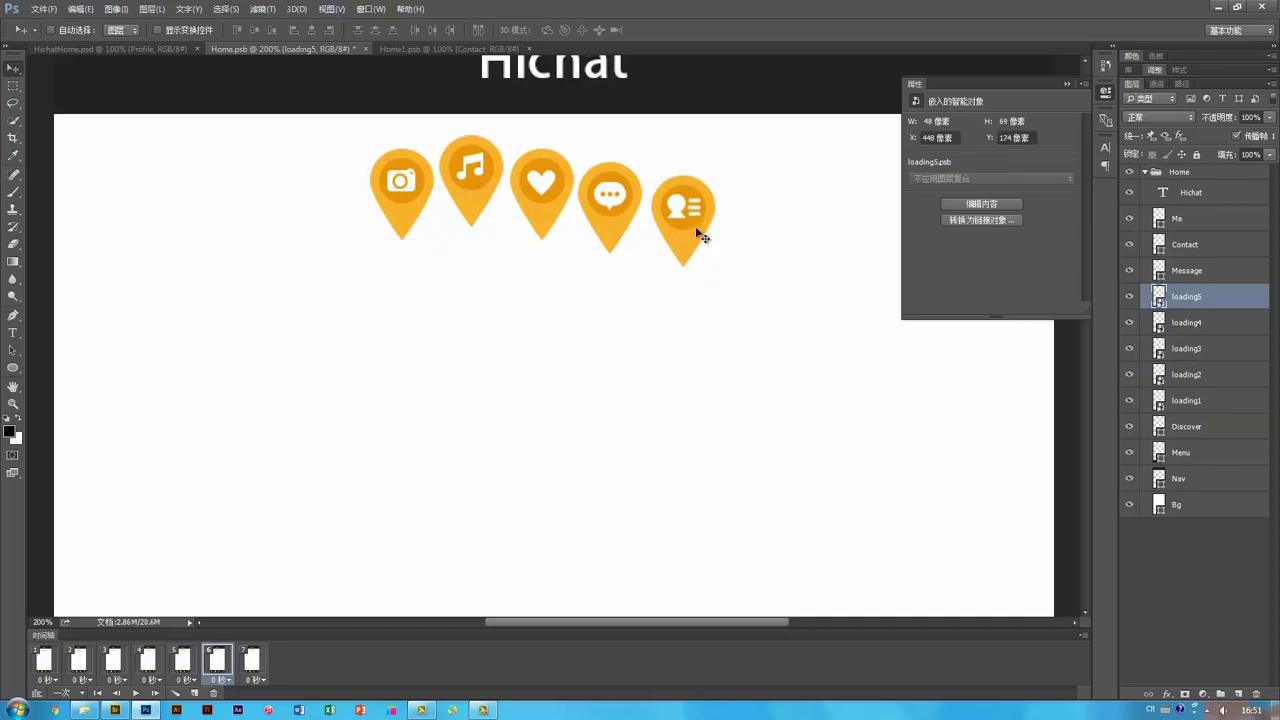
pyautogui.click(186, 666)
pyautogui.click(221, 664)
# Raise the loading5 pin by 10 px in frame 7 and compare it with frame 6.
pyautogui.click(253, 663)
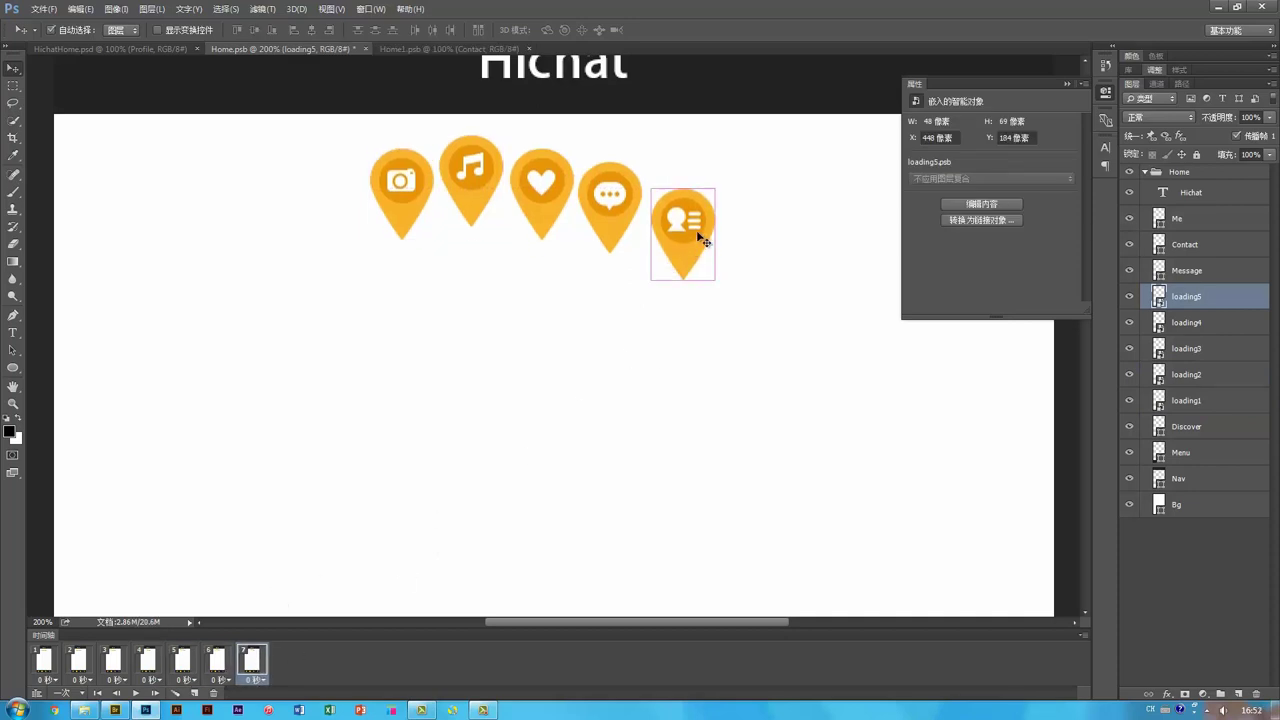
pyautogui.hotkey('shift', 'Up')
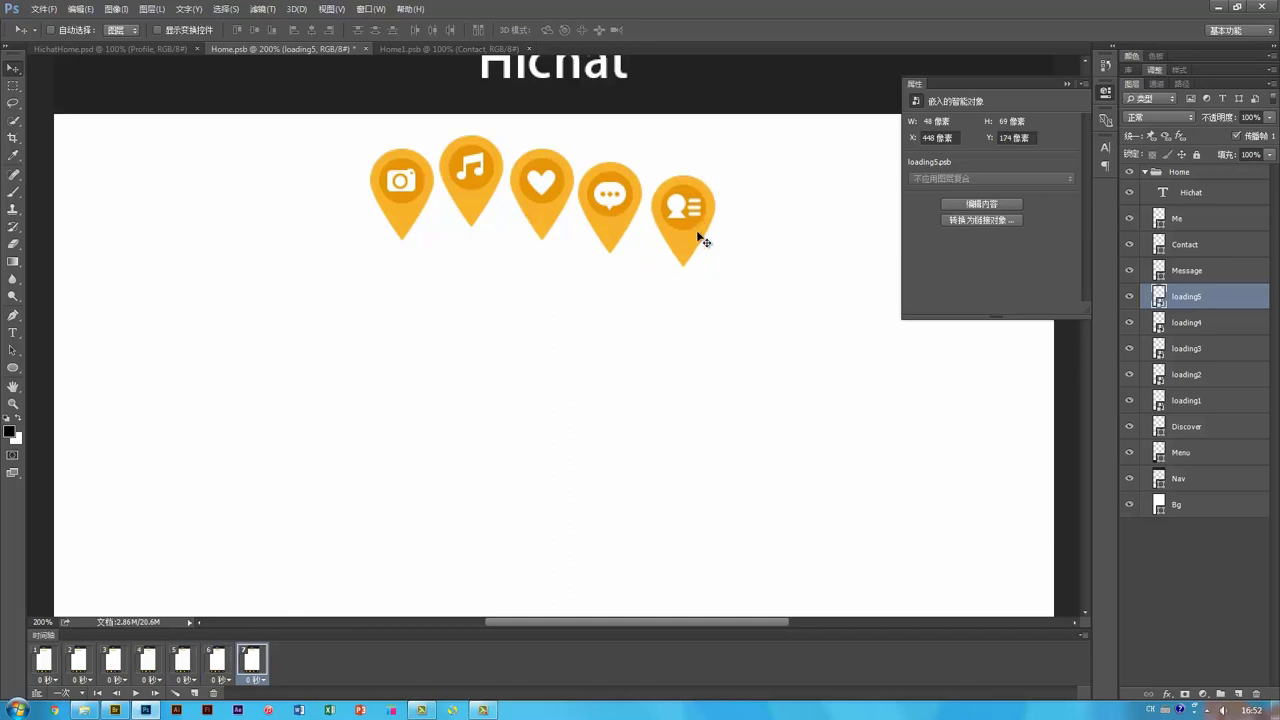
pyautogui.click(210, 664)
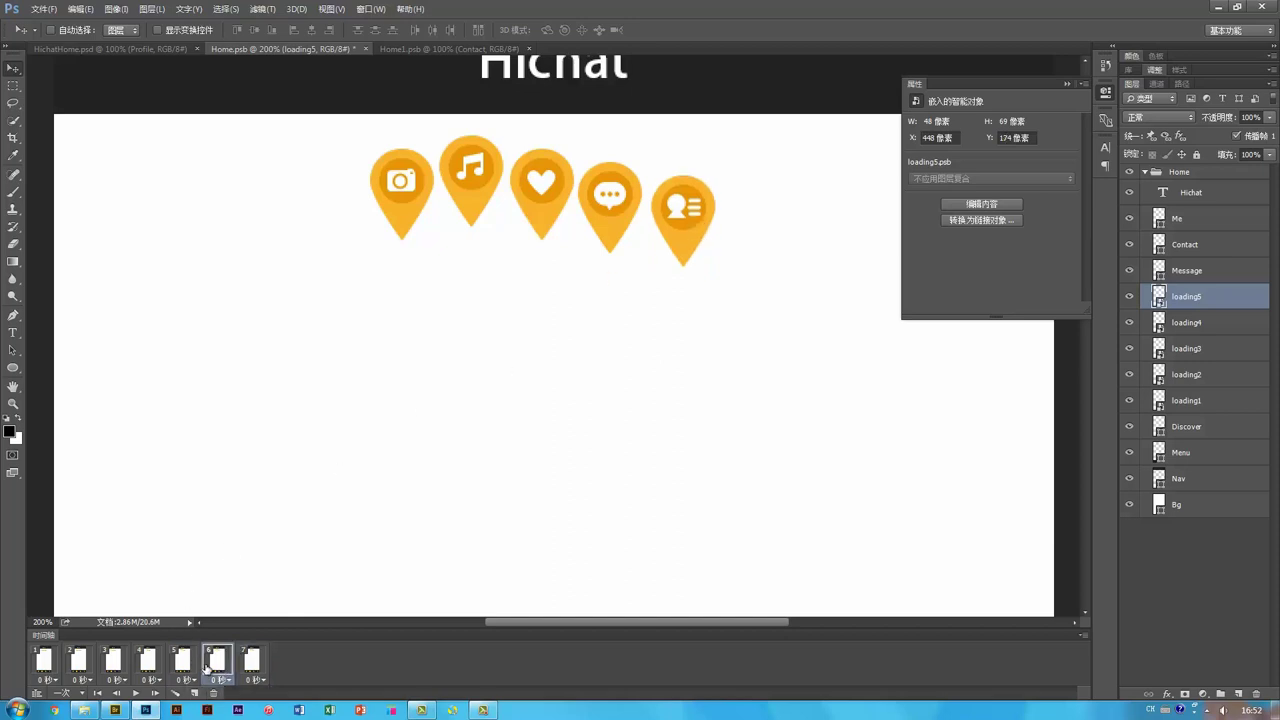
pyautogui.click(250, 665)
# Lower the loading1 and loading2 pins together by 10 px in frame 7.
pyautogui.keyDown('ctrl'); pyautogui.click(480, 208); pyautogui.keyUp('ctrl')
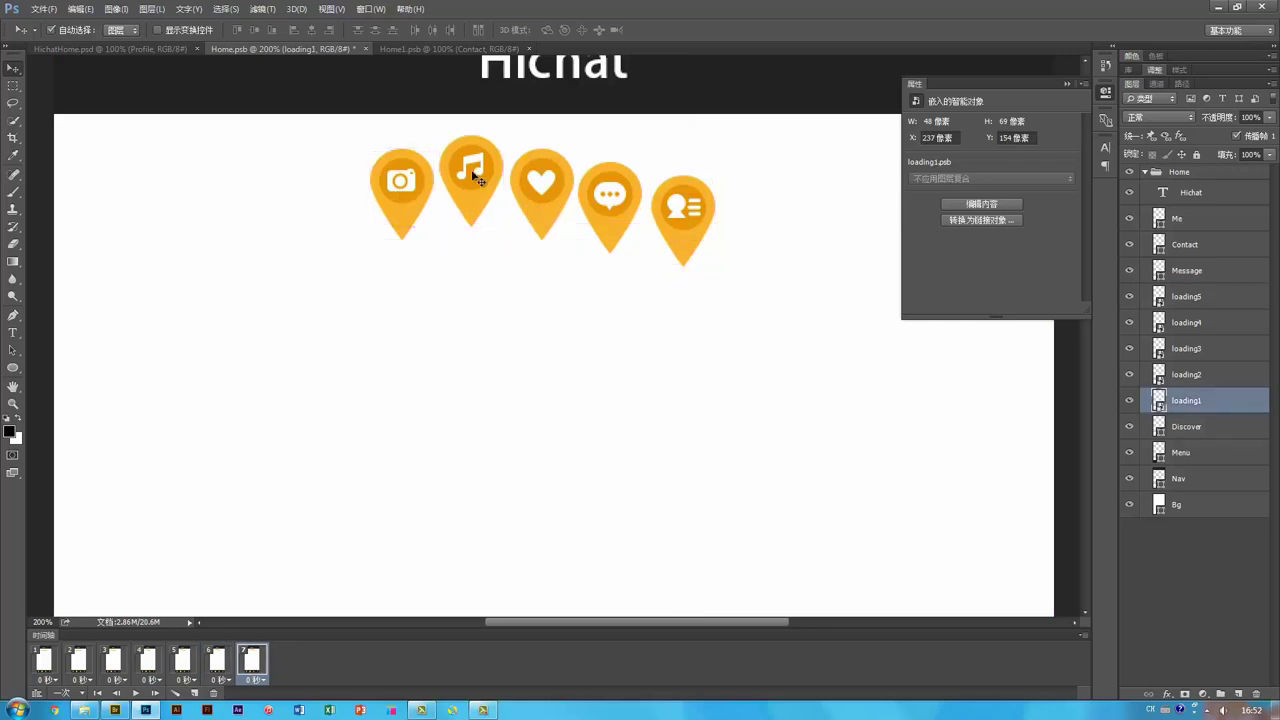
pyautogui.keyDown('ctrl'); pyautogui.keyDown('shift'); pyautogui.click(477, 177); pyautogui.keyUp('shift'); pyautogui.keyUp('ctrl')
pyautogui.hotkey('shift', 'Down')
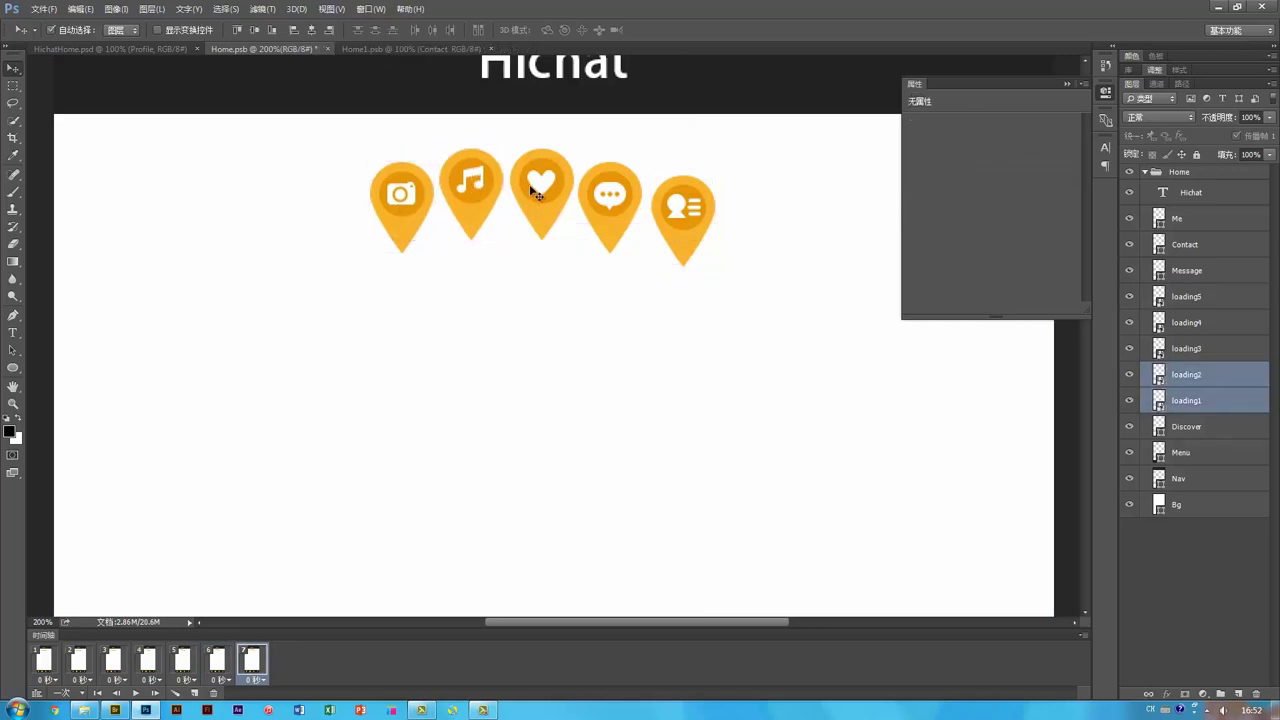
# Raise the loading3, loading4 and loading5 pins together by 10 px in frame 7 and compare with frame 6.
pyautogui.keyDown('ctrl'); pyautogui.click(534, 188); pyautogui.keyUp('ctrl')
pyautogui.keyDown('ctrl'); pyautogui.keyDown('shift'); pyautogui.click(607, 201); pyautogui.keyUp('shift'); pyautogui.keyUp('ctrl')
pyautogui.keyDown('ctrl'); pyautogui.keyDown('shift'); pyautogui.click(697, 210); pyautogui.keyUp('shift'); pyautogui.keyUp('ctrl')
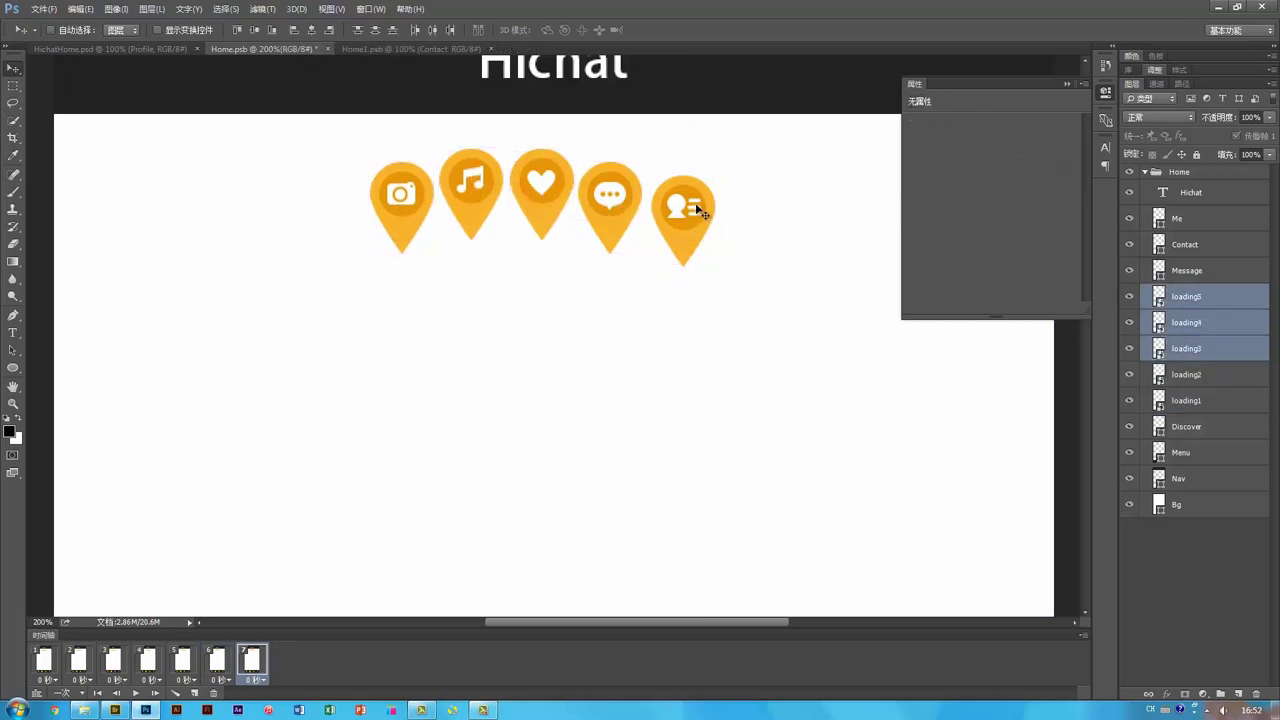
pyautogui.press('Up')
pyautogui.press('Up')
pyautogui.press('Up')
pyautogui.press('Up')
pyautogui.press('Up')
pyautogui.press('Up')
pyautogui.press('Up')
pyautogui.click(221, 664)
pyautogui.click(251, 663)
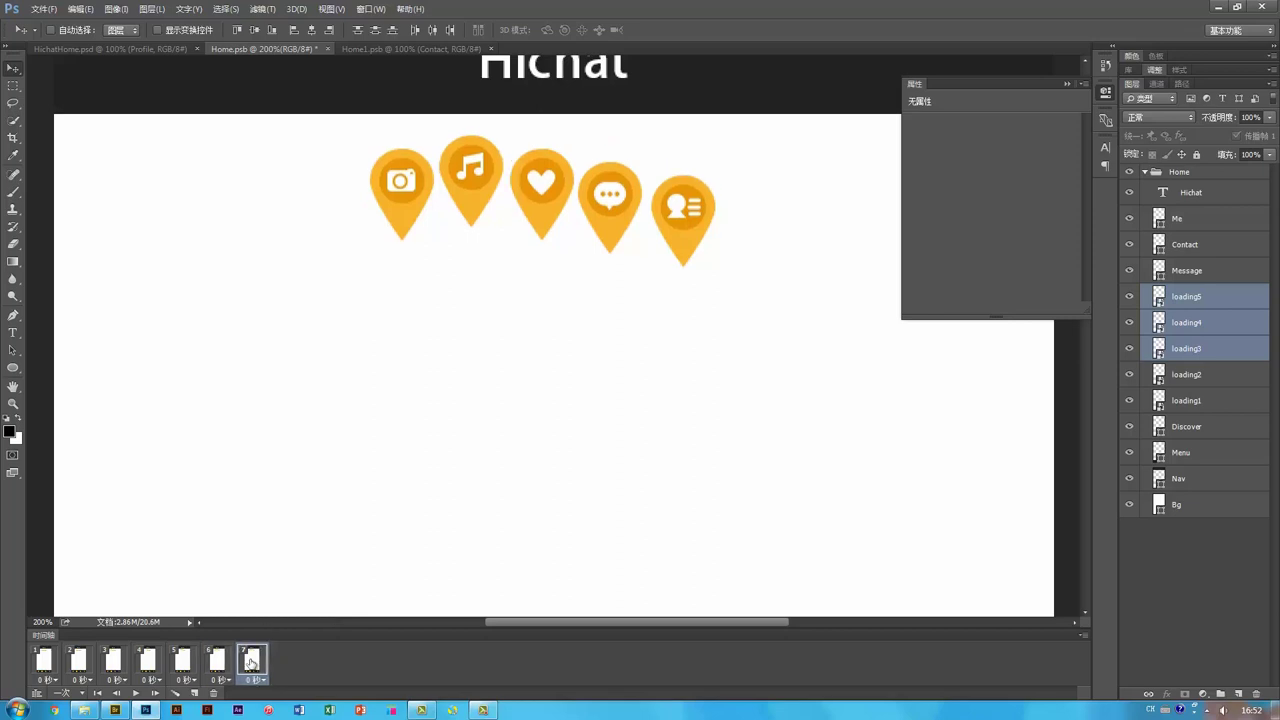
# Add an eighth animation frame and lower the loading1, loading2 and loading3 pins together by 10 px.
pyautogui.click(195, 693)
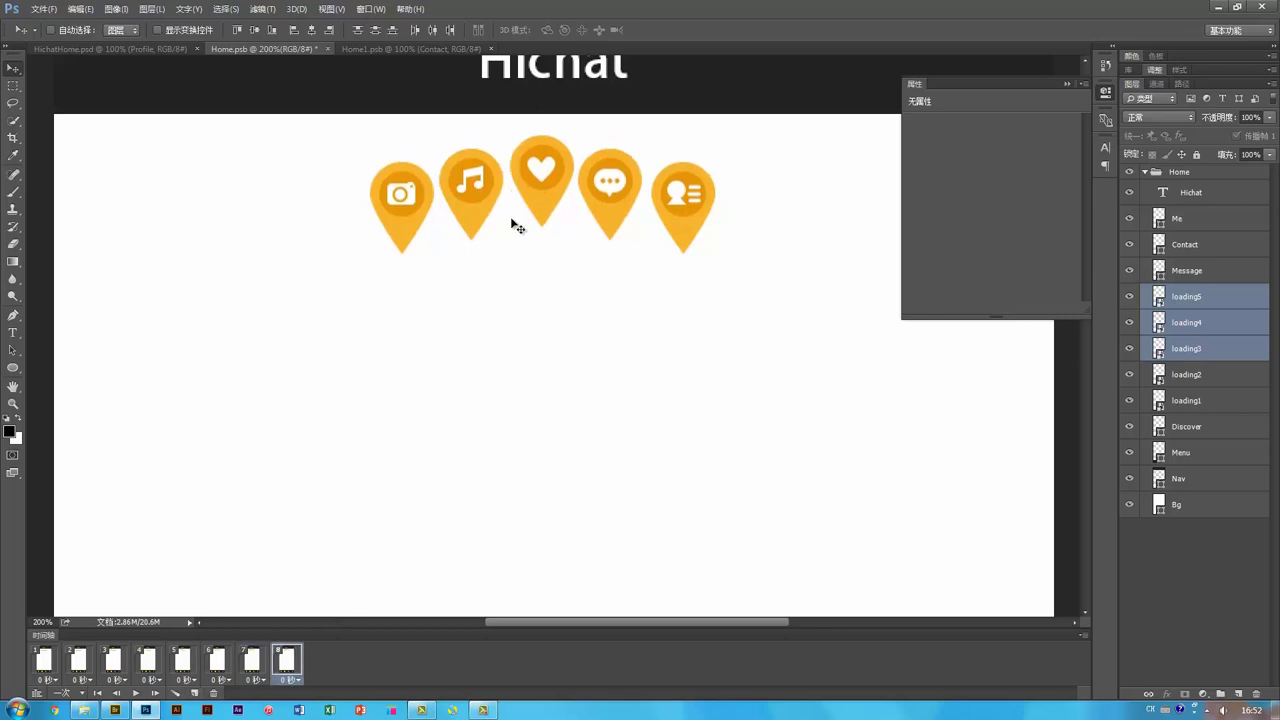
pyautogui.keyDown('ctrl'); pyautogui.click(514, 223); pyautogui.keyUp('ctrl')
pyautogui.keyDown('ctrl'); pyautogui.click(546, 186); pyautogui.keyUp('ctrl')
pyautogui.keyDown('ctrl'); pyautogui.click(470, 186); pyautogui.keyUp('ctrl')
pyautogui.keyDown('ctrl'); pyautogui.click(418, 203); pyautogui.keyUp('ctrl')
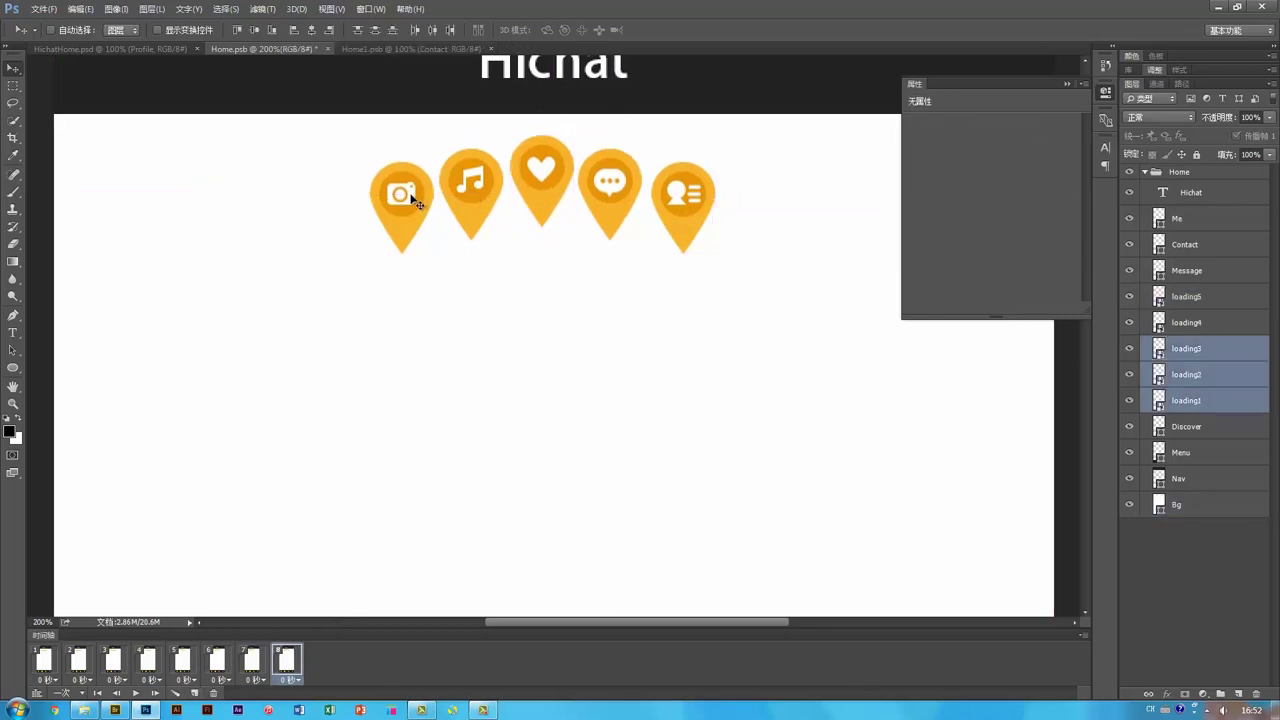
pyautogui.press('Down')
pyautogui.press('Down')
pyautogui.press('Down')
pyautogui.press('Down')
pyautogui.press('Down')
pyautogui.press('Down')
pyautogui.press('Down')
# Raise the loading4 and loading5 pins together by 10 px in frame 8.
pyautogui.keyDown('ctrl'); pyautogui.click(628, 187); pyautogui.keyUp('ctrl')
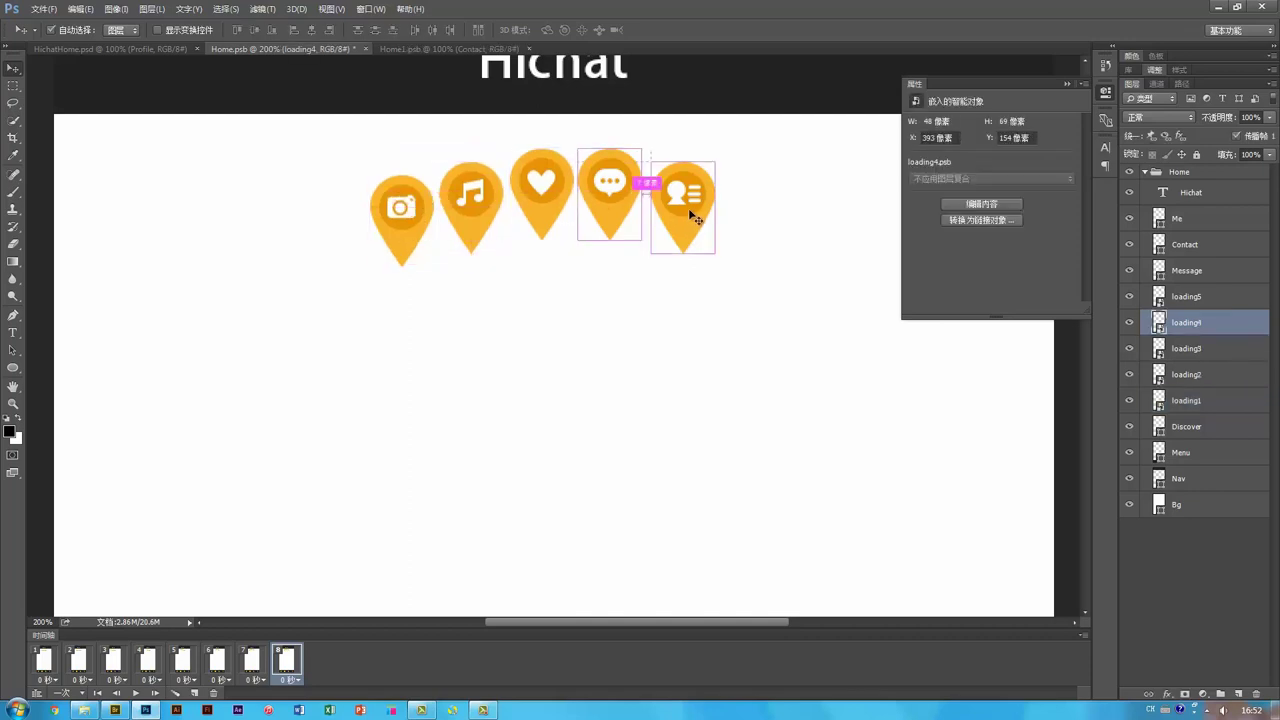
pyautogui.keyDown('ctrl'); pyautogui.keyDown('shift'); pyautogui.click(695, 208); pyautogui.keyUp('shift'); pyautogui.keyUp('ctrl')
pyautogui.press('Up')
pyautogui.press('Up')
pyautogui.press('Up')
pyautogui.press('Up')
pyautogui.press('Up')
pyautogui.press('Up')
pyautogui.press('Up')
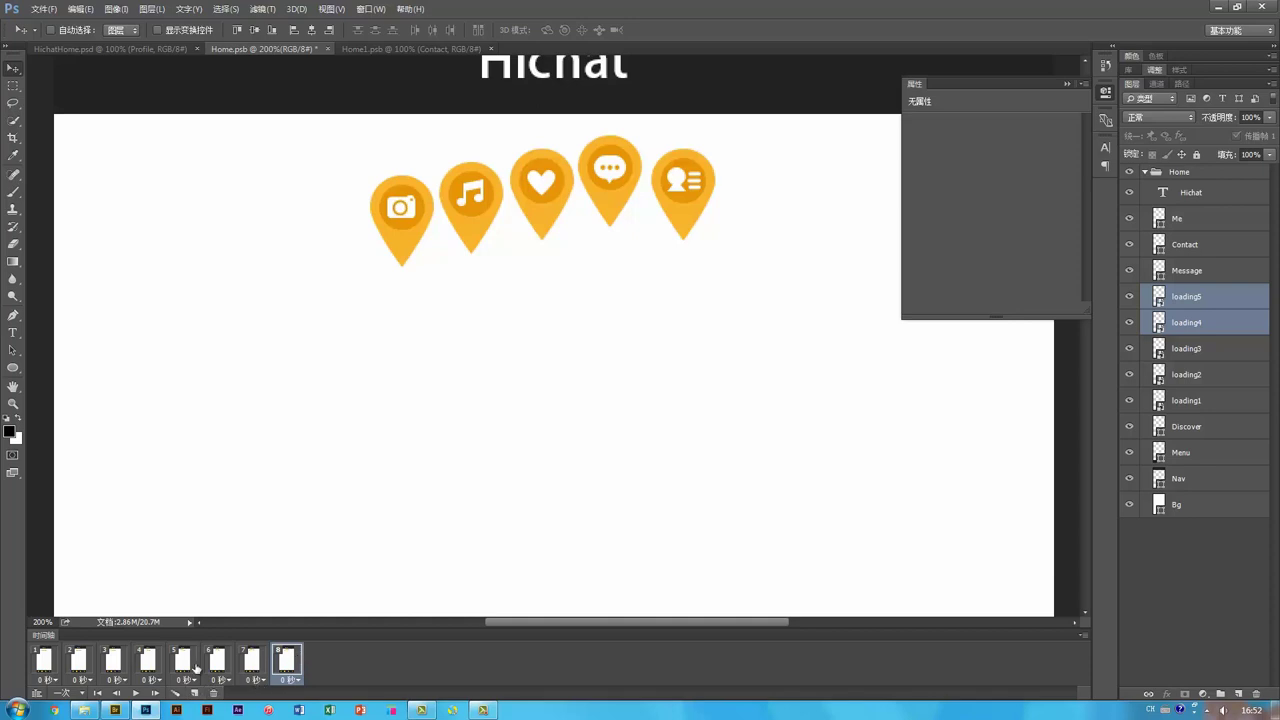
# Switch between frames 1 and 8 to compare the pin heights with their starting positions.
pyautogui.click(46, 668)
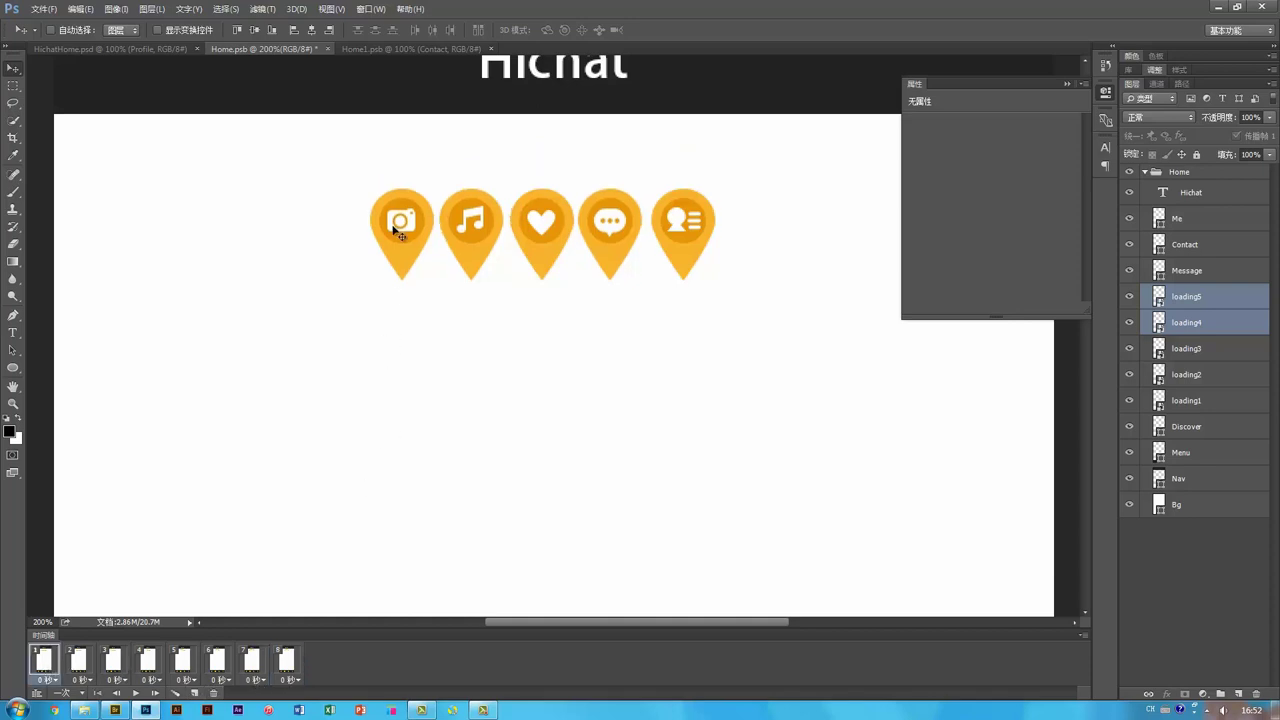
pyautogui.click(289, 660)
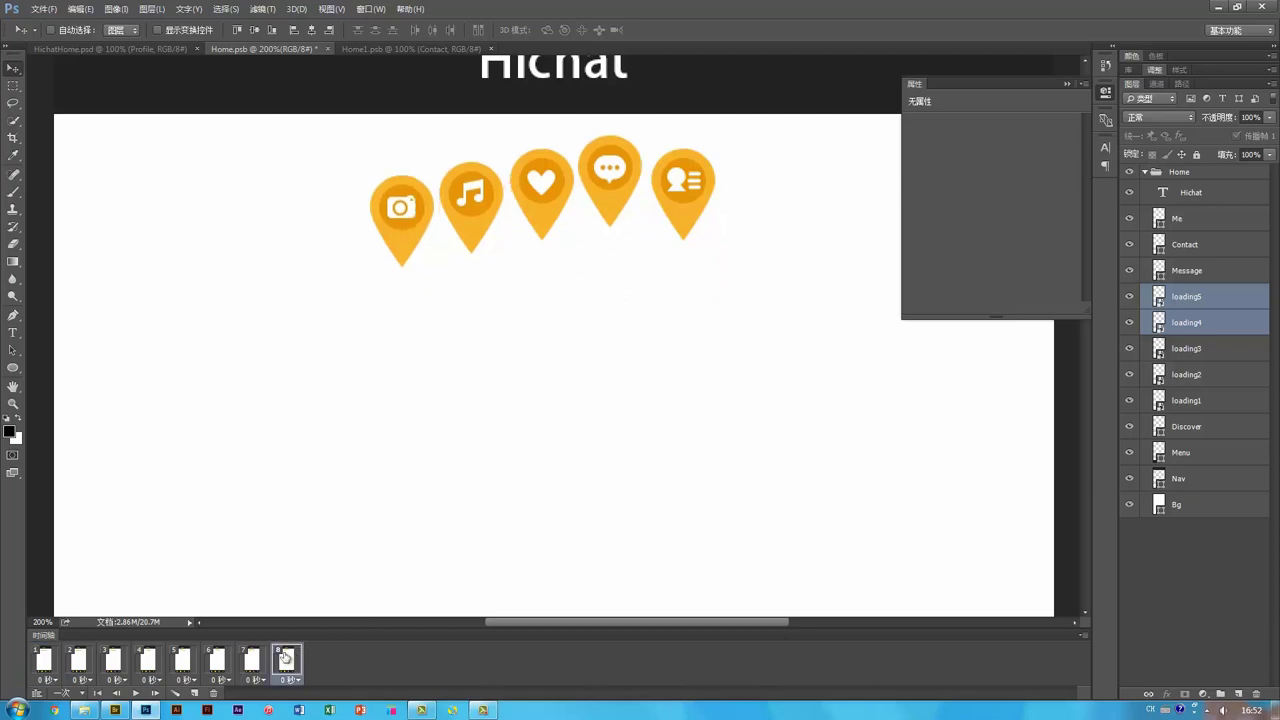
pyautogui.click(39, 666)
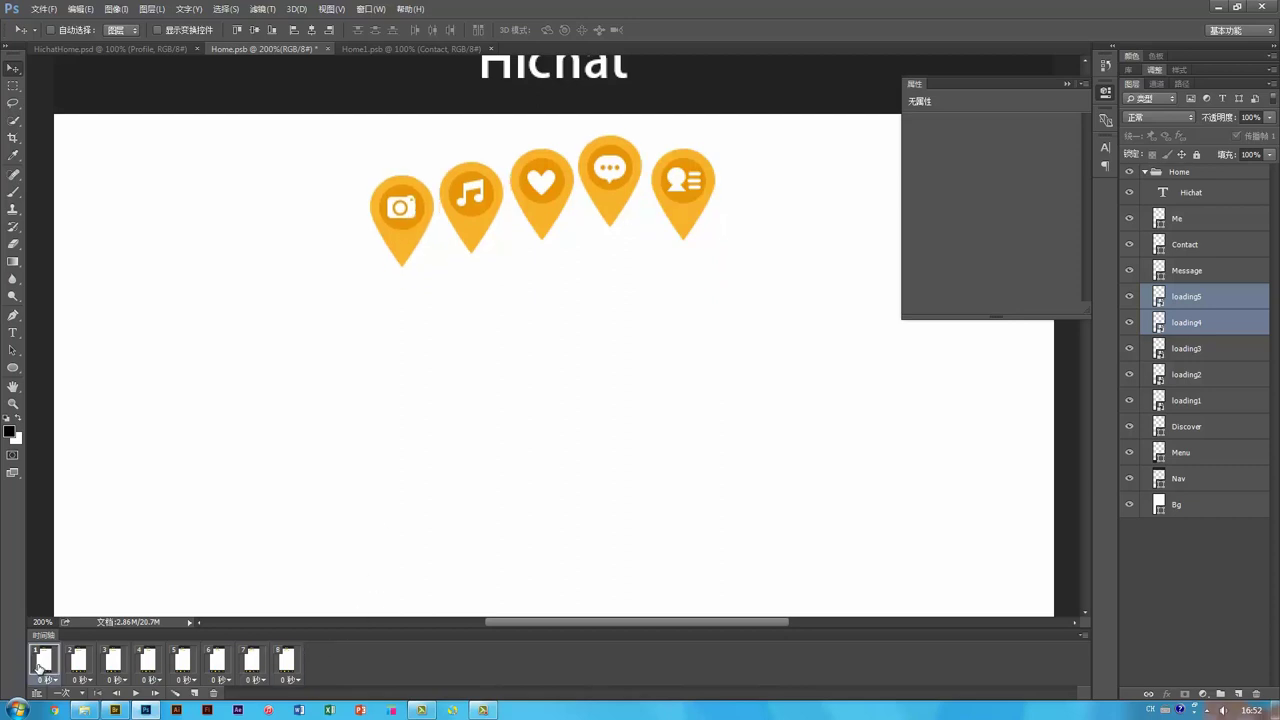
pyautogui.click(280, 659)
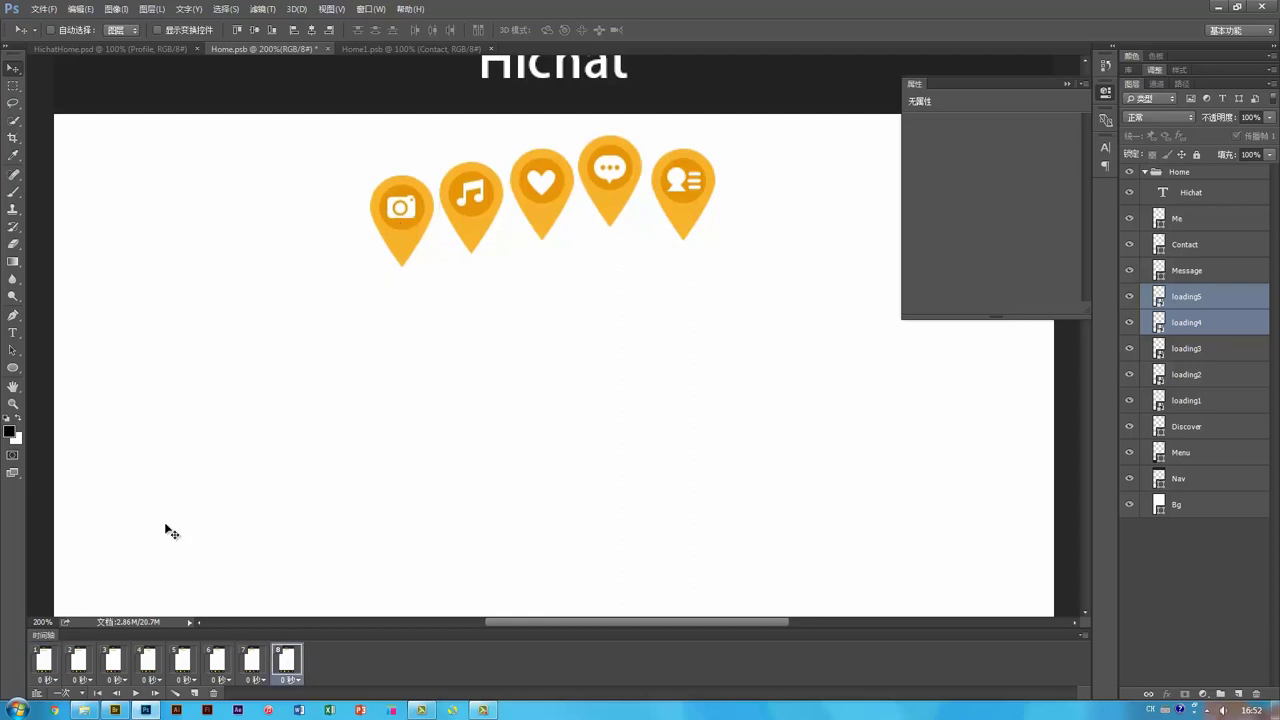
pyautogui.click(45, 659)
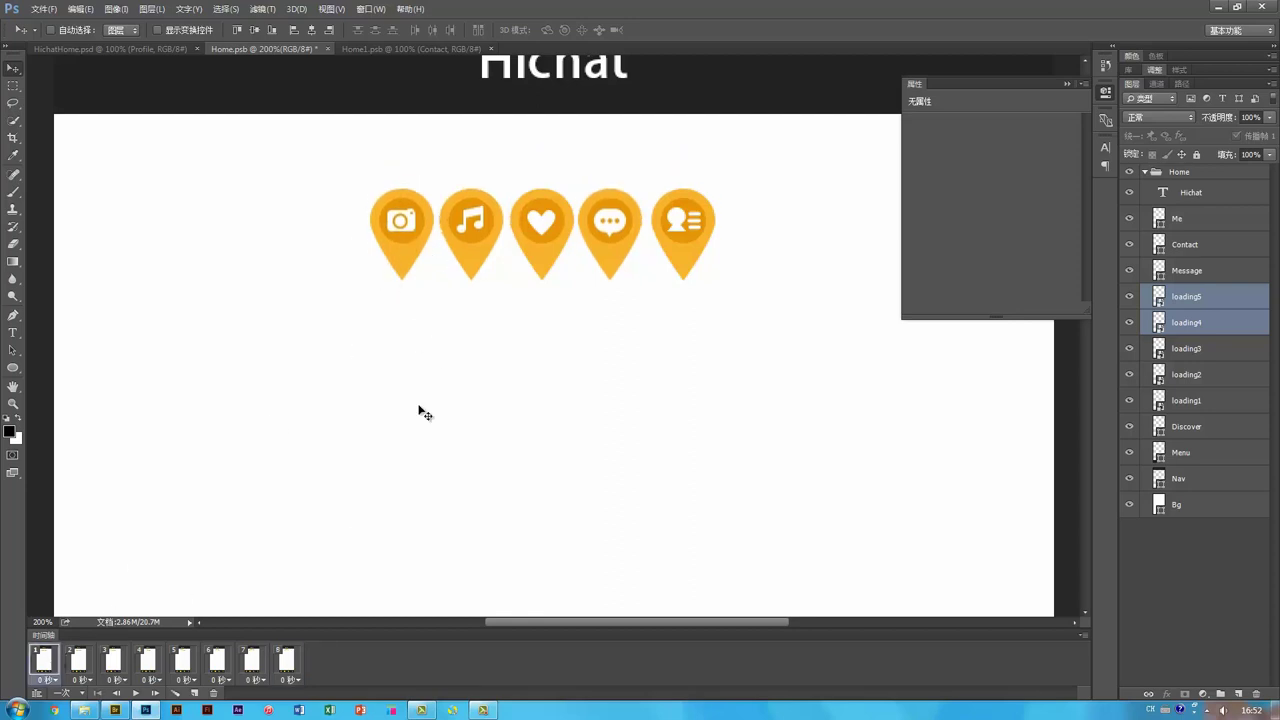
pyautogui.click(288, 660)
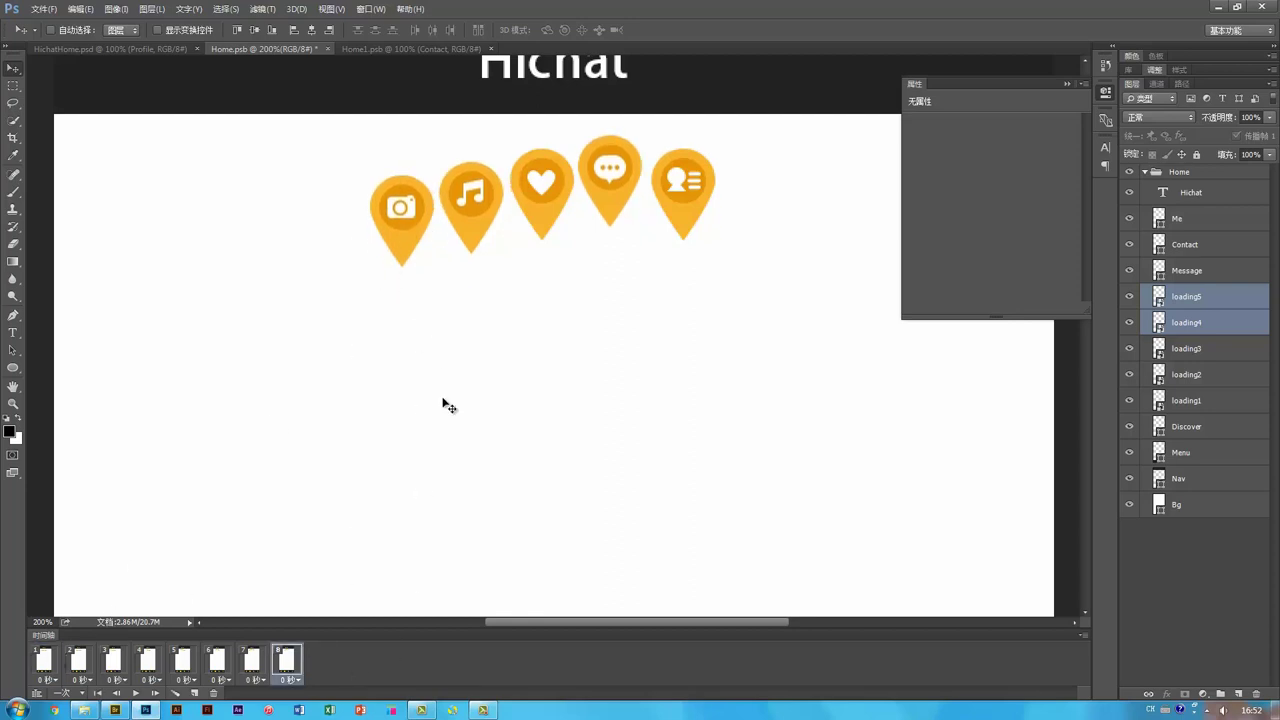
# Add a ninth animation frame and lower the loading1, loading2, loading3 and loading4 pins together by 10 px.
pyautogui.keyDown('ctrl'); pyautogui.click(401, 216); pyautogui.keyUp('ctrl')
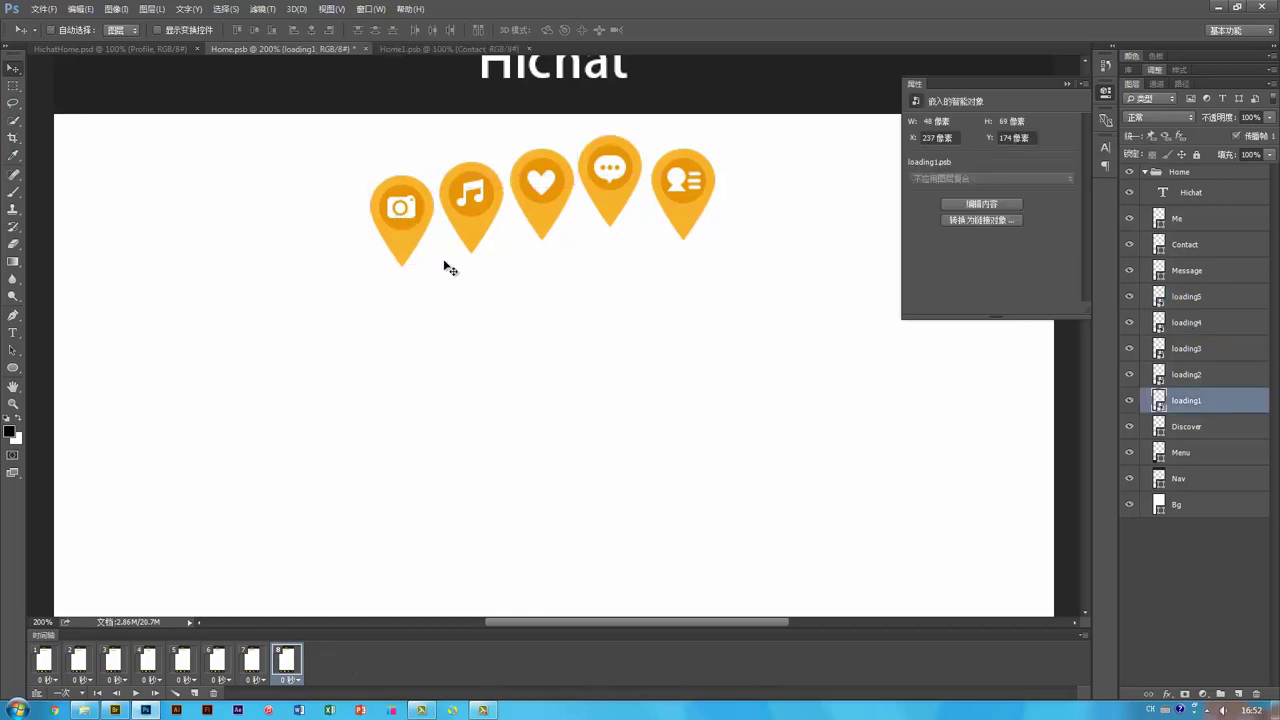
pyautogui.click(256, 665)
pyautogui.click(278, 666)
pyautogui.click(194, 693)
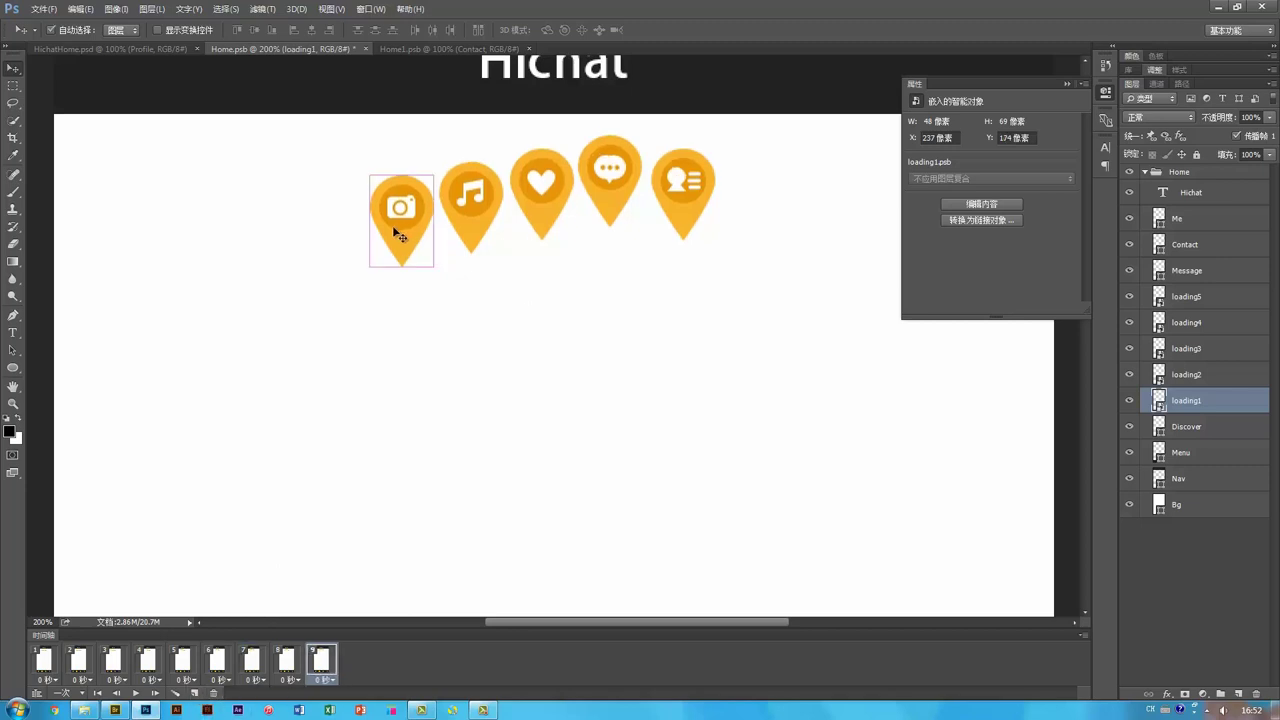
pyautogui.keyDown('ctrl'); pyautogui.keyDown('shift'); pyautogui.click(475, 197); pyautogui.keyUp('shift'); pyautogui.keyUp('ctrl')
pyautogui.keyDown('ctrl'); pyautogui.keyDown('shift'); pyautogui.click(541, 185); pyautogui.keyUp('shift'); pyautogui.keyUp('ctrl')
pyautogui.keyDown('ctrl'); pyautogui.keyDown('shift'); pyautogui.click(620, 168); pyautogui.keyUp('shift'); pyautogui.keyUp('ctrl')
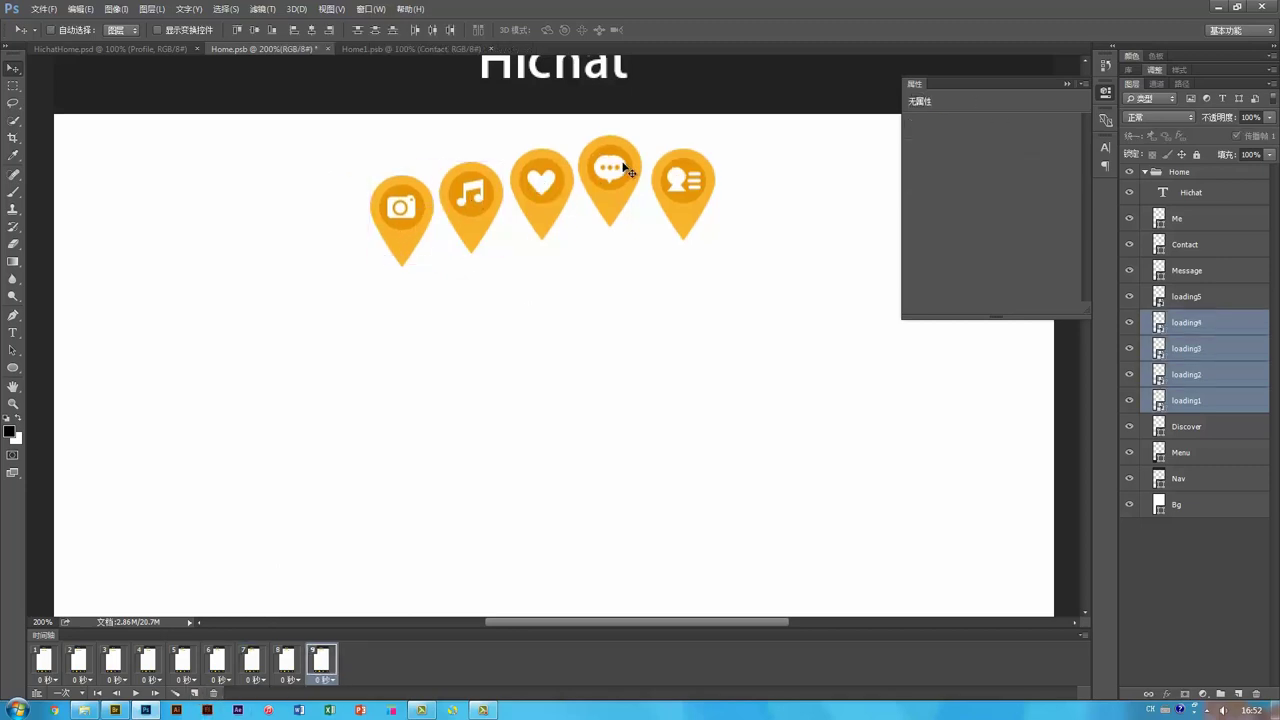
pyautogui.press('Down')
pyautogui.press('Down')
pyautogui.press('Down')
pyautogui.press('Down')
pyautogui.press('Down')
pyautogui.press('Down')
pyautogui.press('Down')
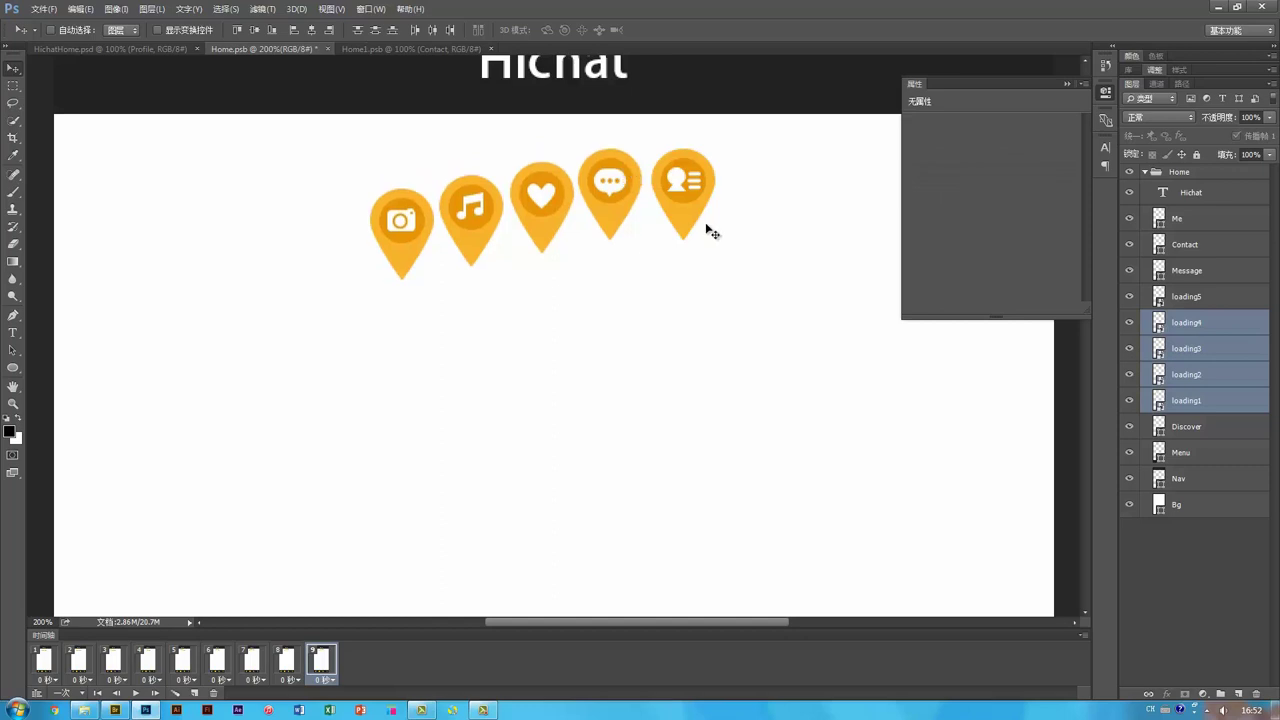
# Compare frame 9 with frames 1, 7 and 8, and raise the loading5 pin by 10 px in frame 9.
pyautogui.click(288, 662)
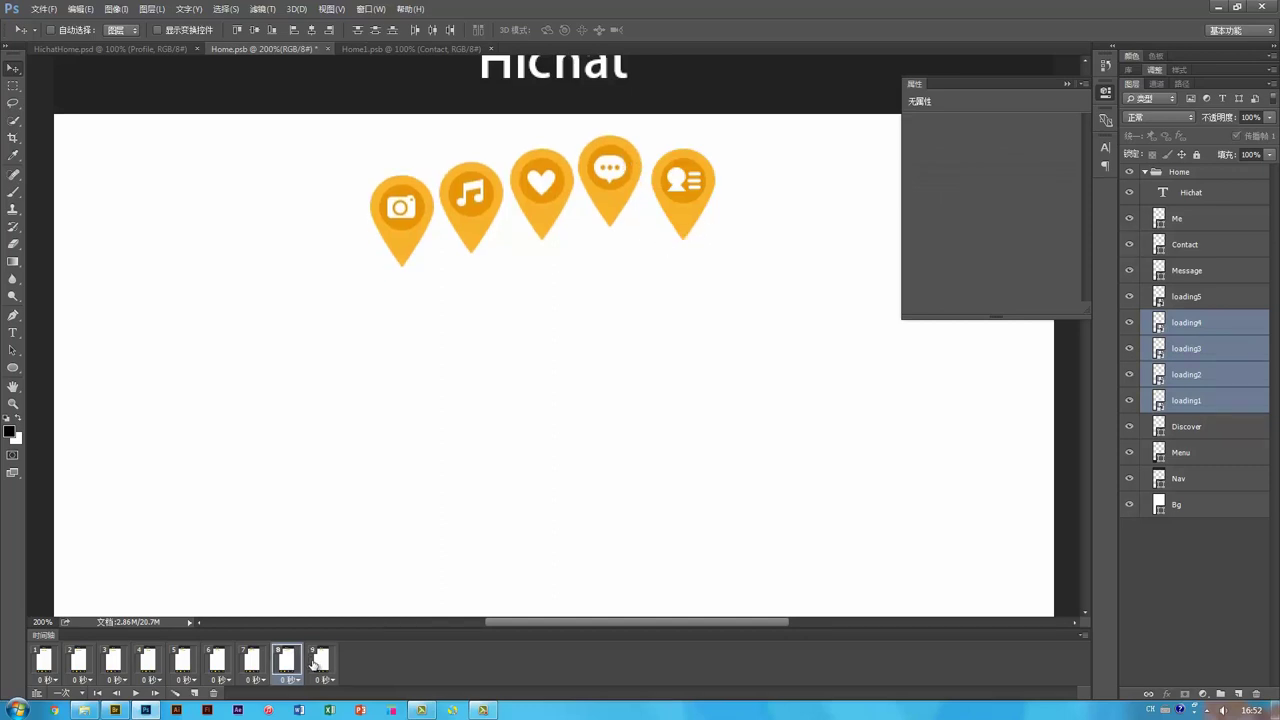
pyautogui.click(264, 661)
pyautogui.click(321, 660)
pyautogui.click(44, 662)
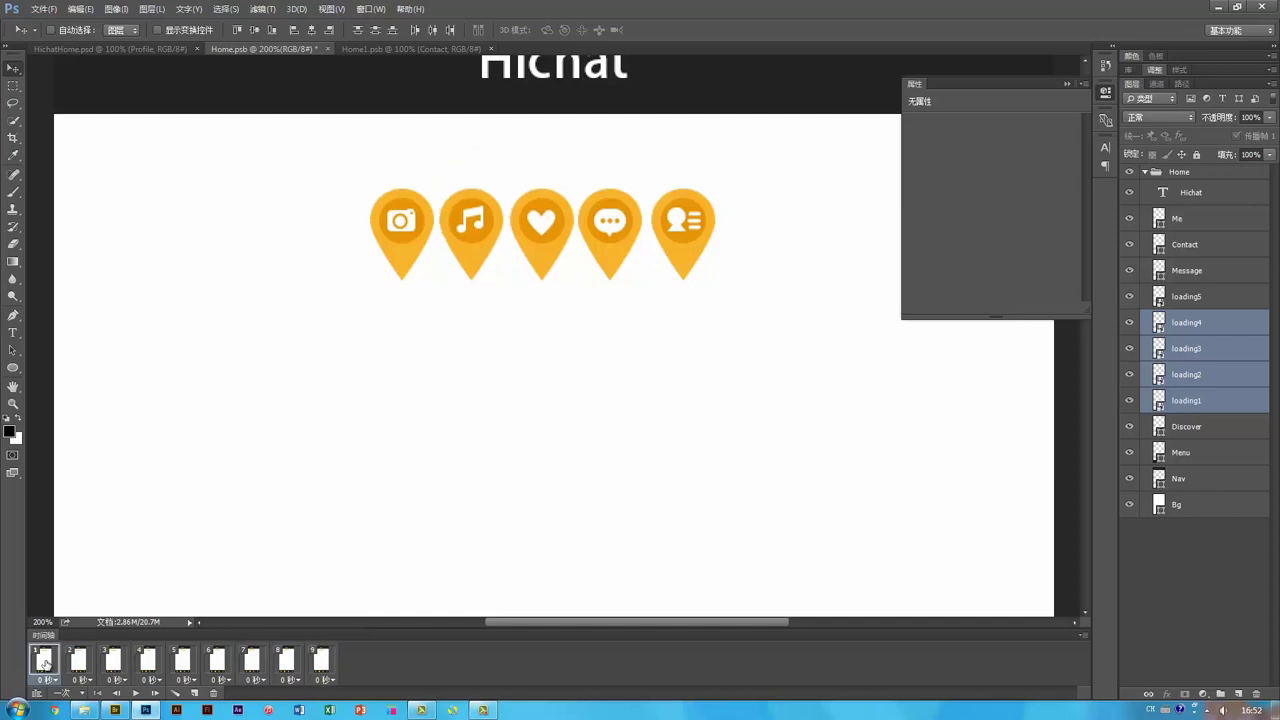
pyautogui.click(320, 662)
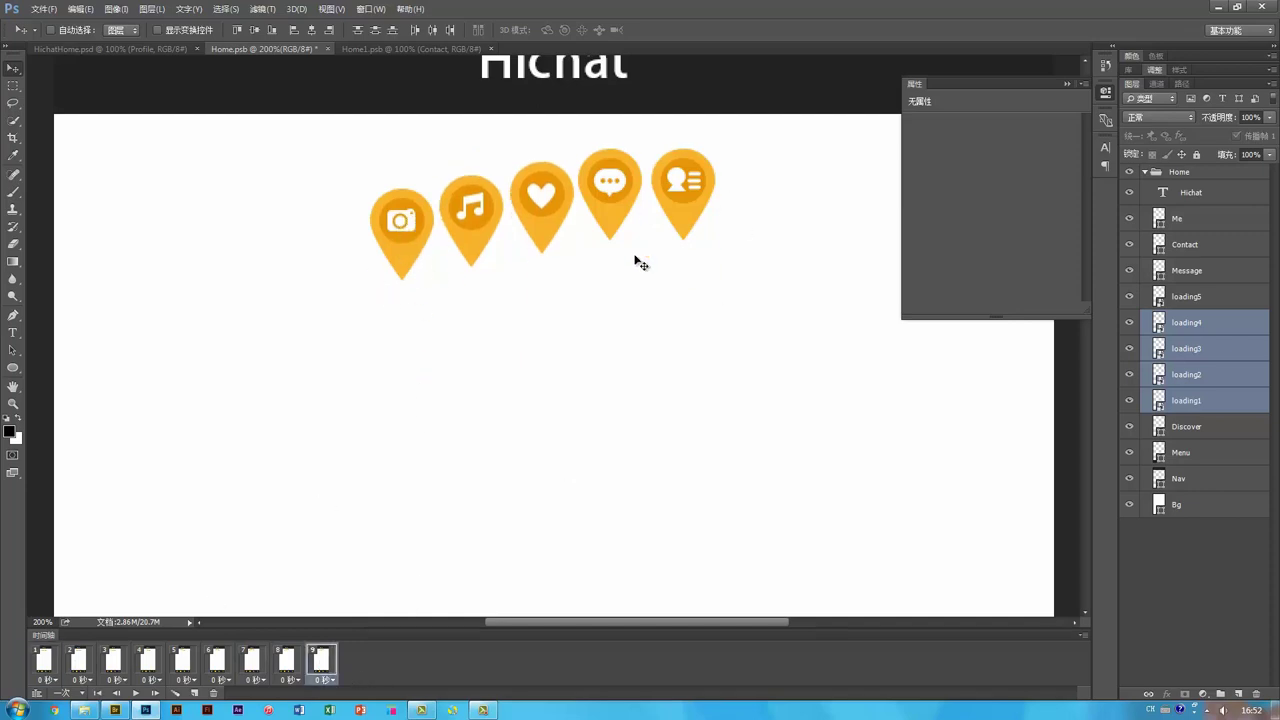
pyautogui.keyDown('ctrl'); pyautogui.click(690, 178); pyautogui.keyUp('ctrl')
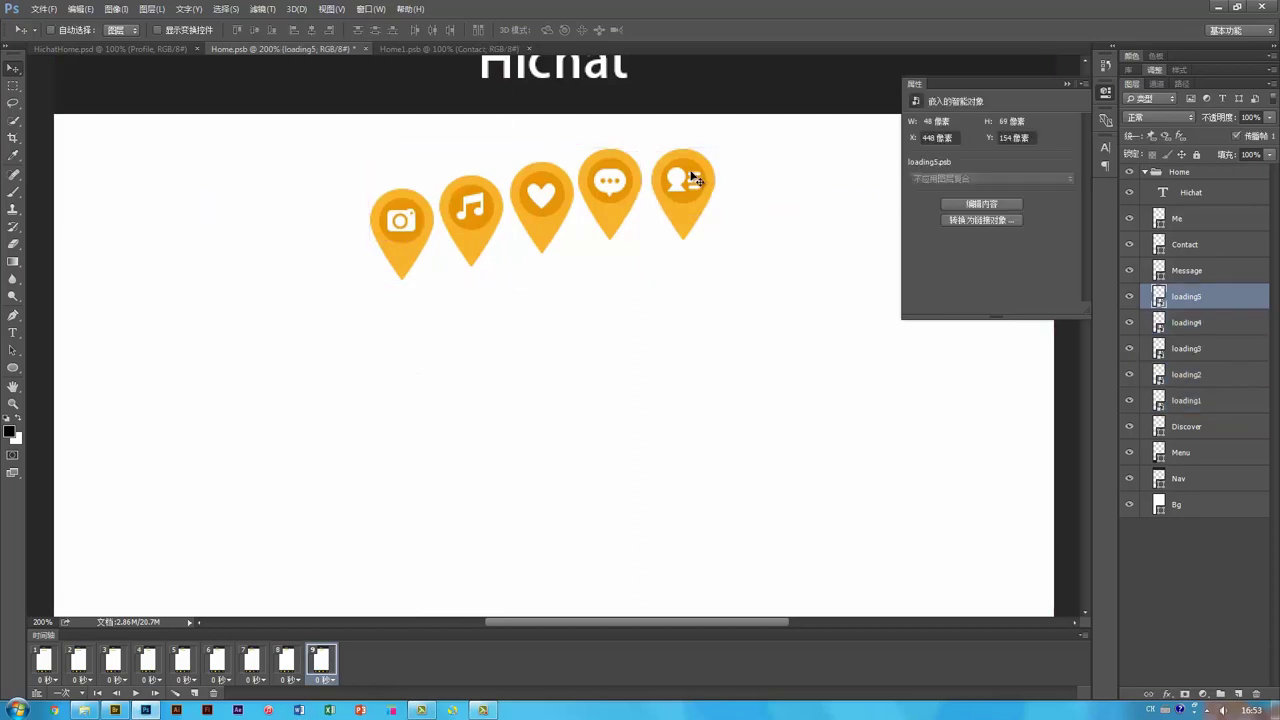
pyautogui.hotkey('shift', 'Up')
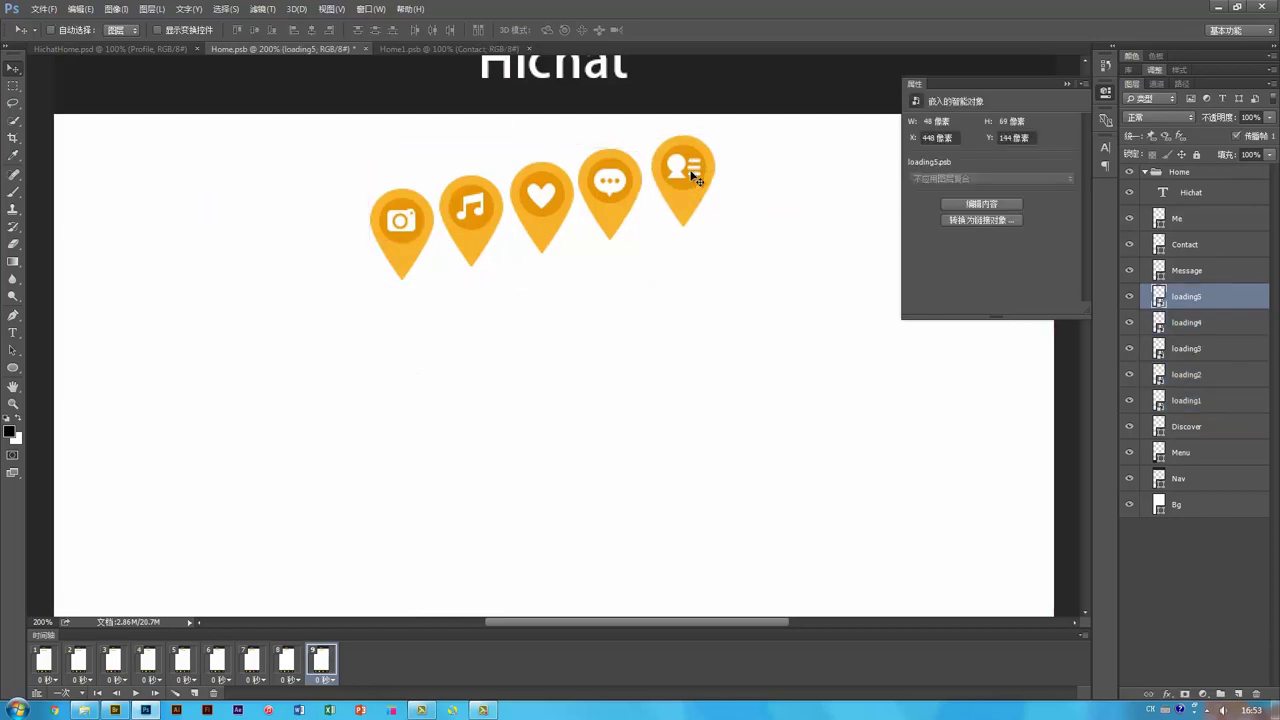
# Switch between frames 2, 6, 7, 8 and 9 to compare how the pin heights progress.
pyautogui.click(77, 668)
pyautogui.click(212, 664)
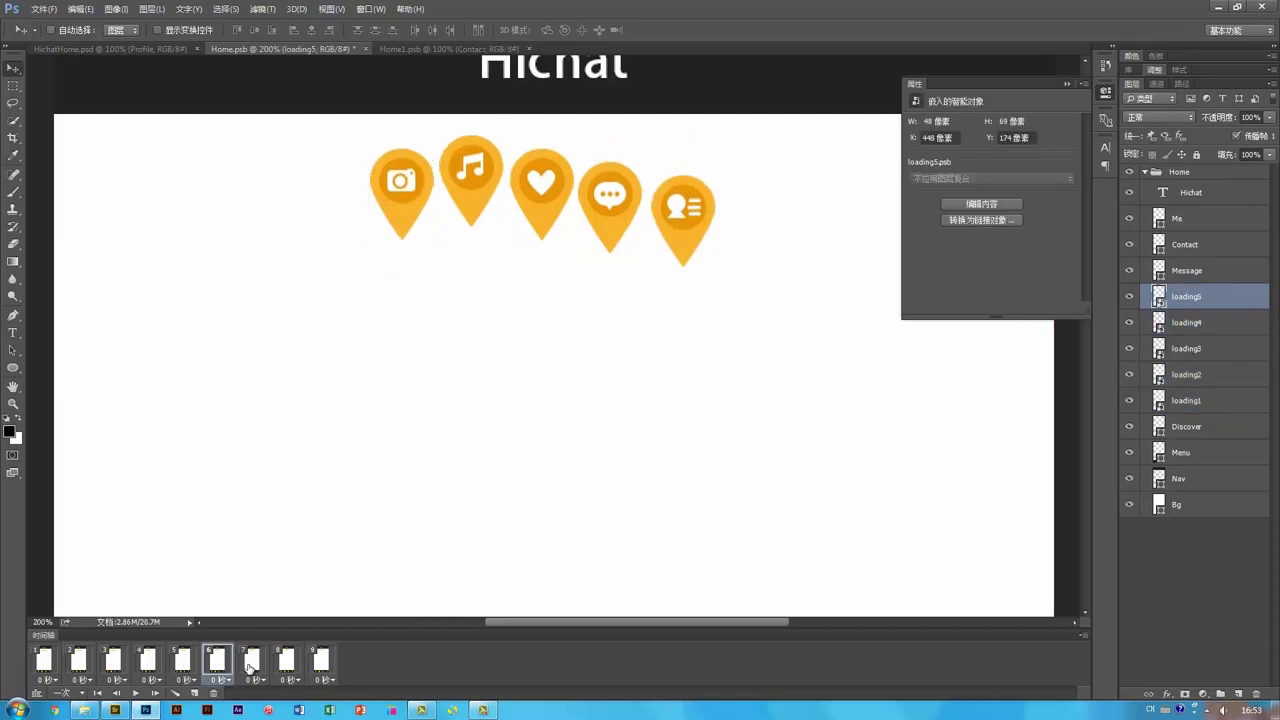
pyautogui.click(251, 664)
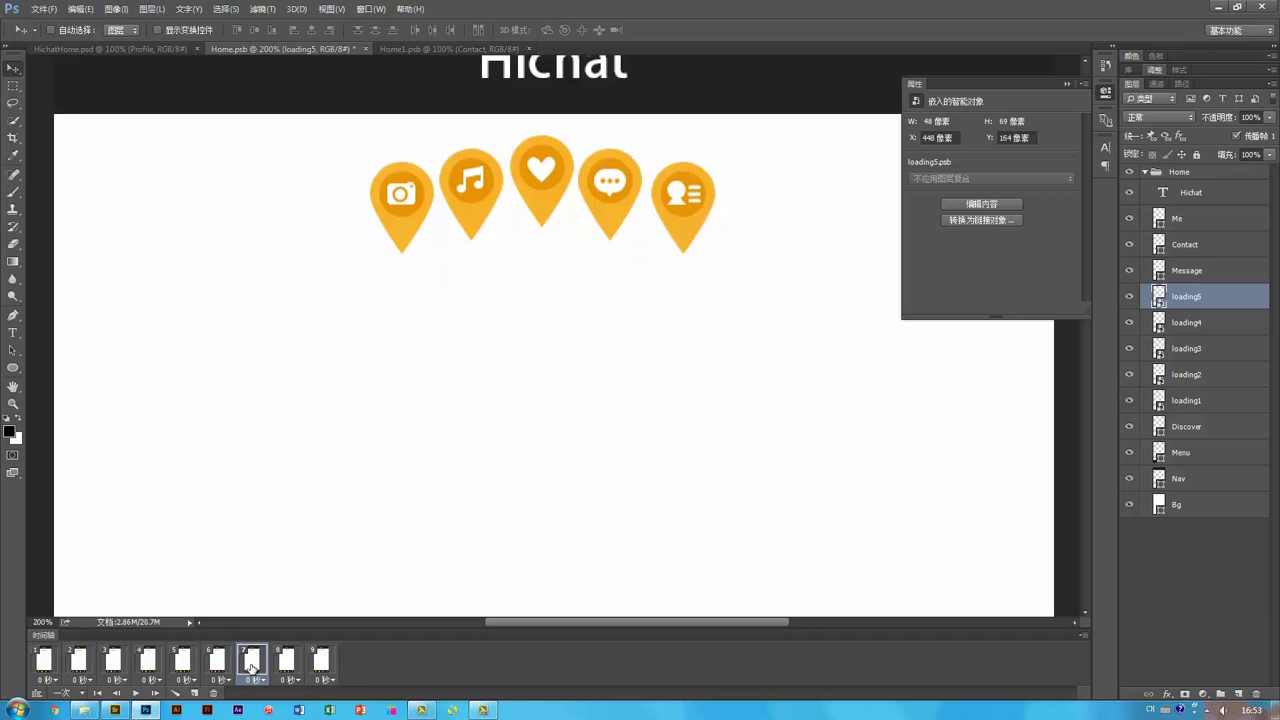
pyautogui.click(322, 663)
pyautogui.click(287, 664)
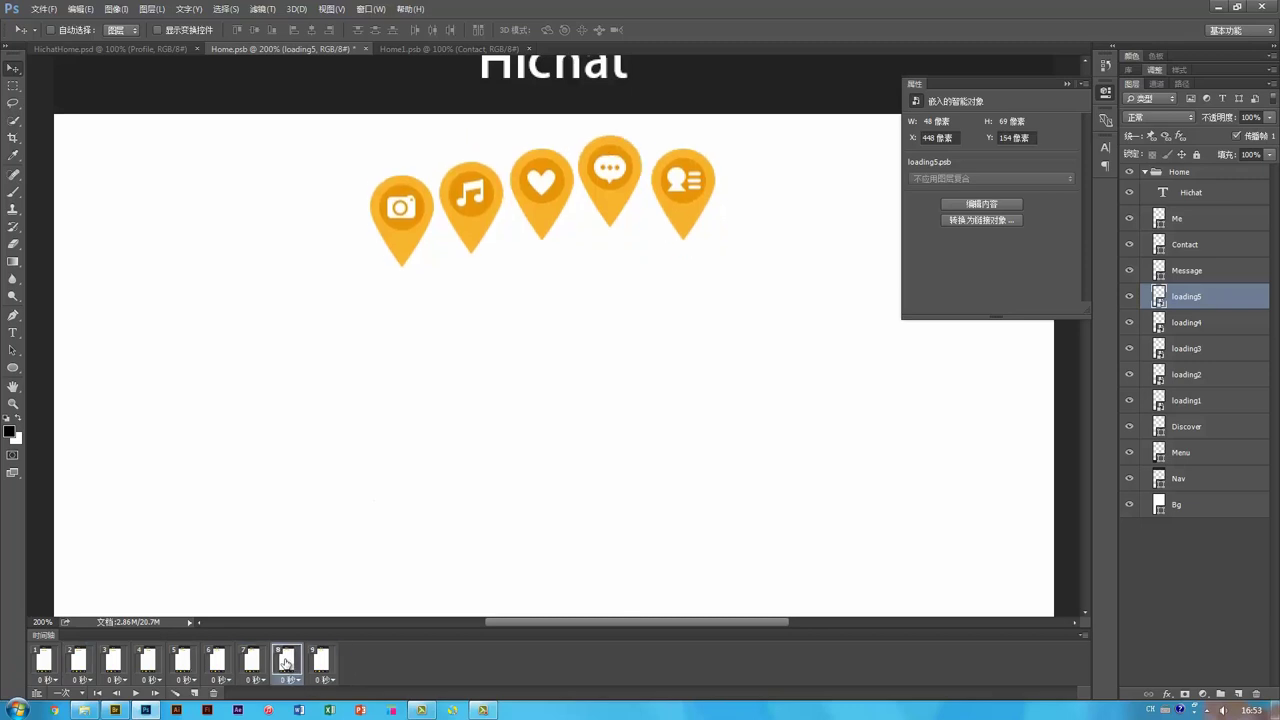
pyautogui.click(320, 664)
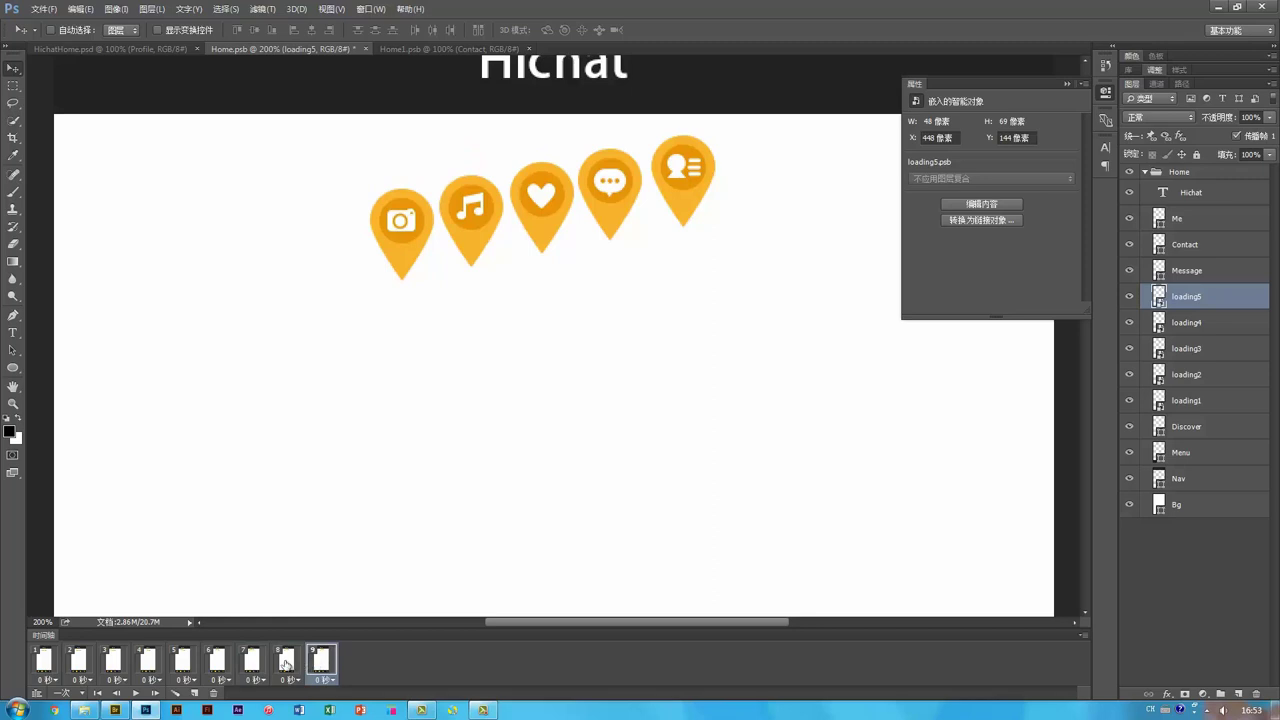
# Add a tenth animation frame and lower the loading2, loading3, loading4 and loading5 pins together by 10 px.
pyautogui.click(195, 693)
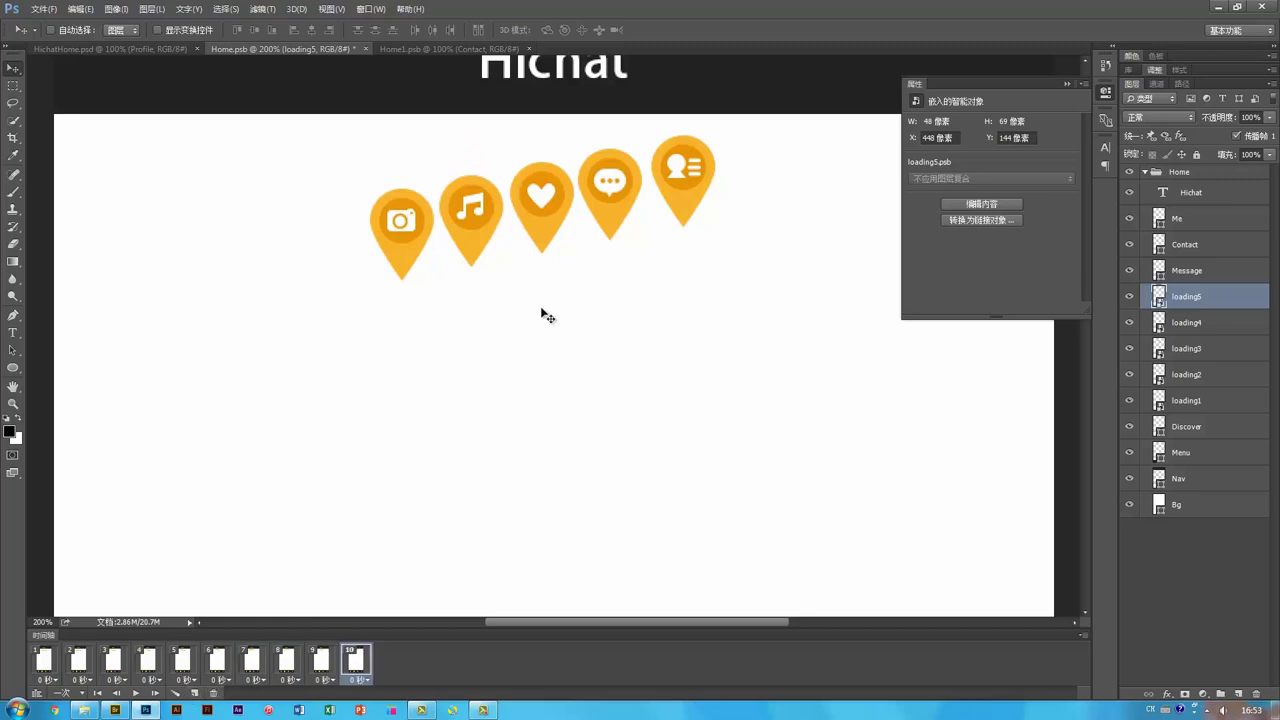
pyautogui.click(482, 212)
pyautogui.keyDown('shift'); pyautogui.click(541, 197); pyautogui.keyUp('shift')
pyautogui.keyDown('shift'); pyautogui.click(598, 189); pyautogui.keyUp('shift')
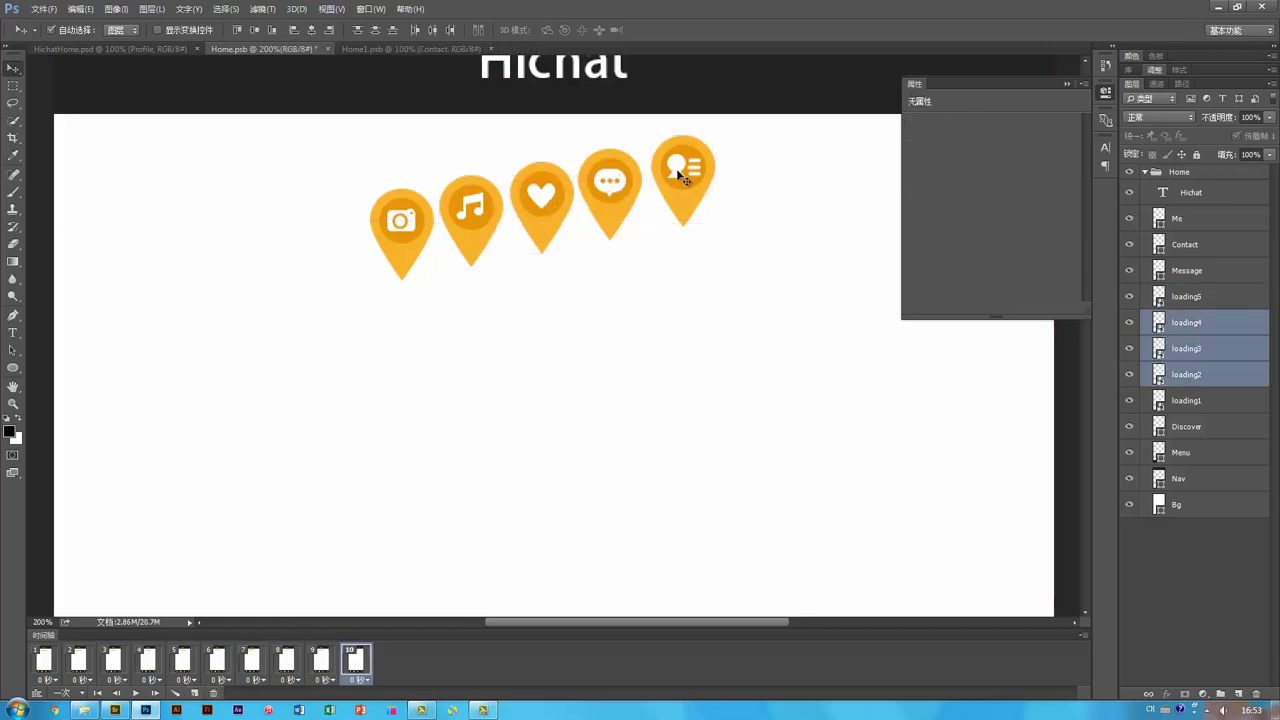
pyautogui.keyDown('shift'); pyautogui.click(684, 176); pyautogui.keyUp('shift')
pyautogui.hotkey('shift', 'Down')
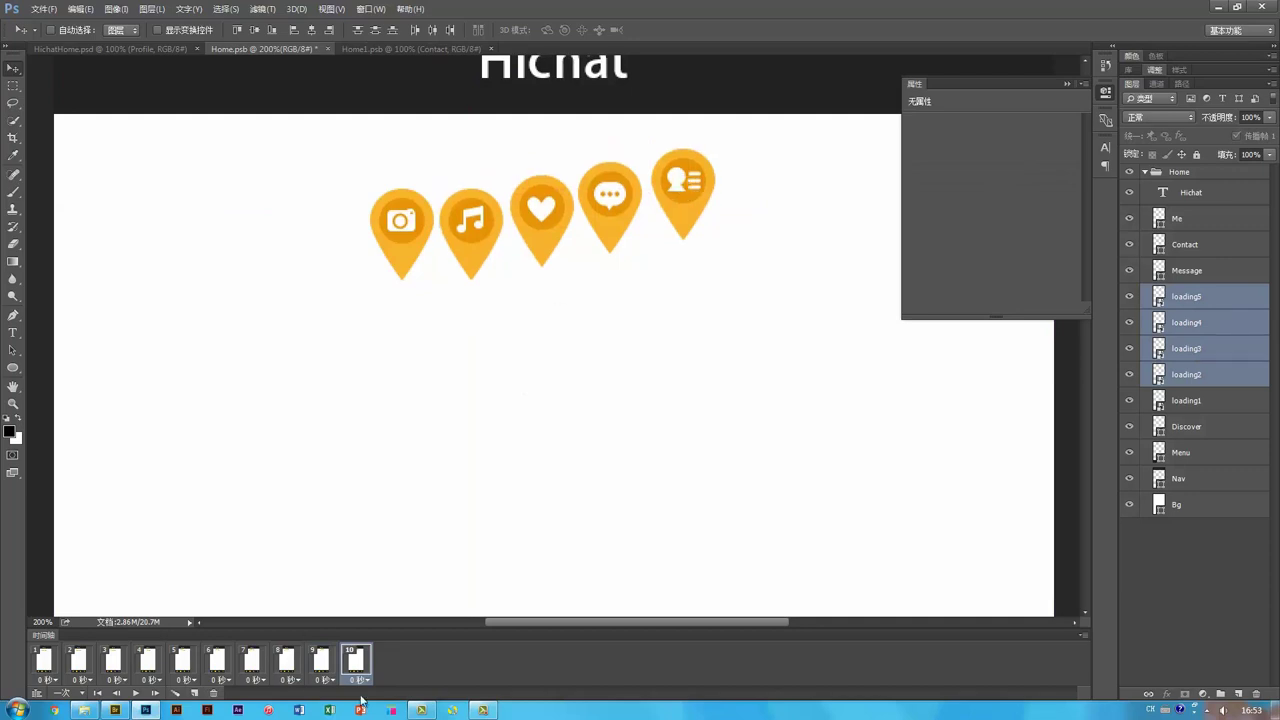
# Add an eleventh animation frame and lower the loading3, loading4 and loading5 pins together by 10 px.
pyautogui.click(195, 693)
pyautogui.keyDown('shift'); pyautogui.click(472, 228); pyautogui.keyUp('shift')
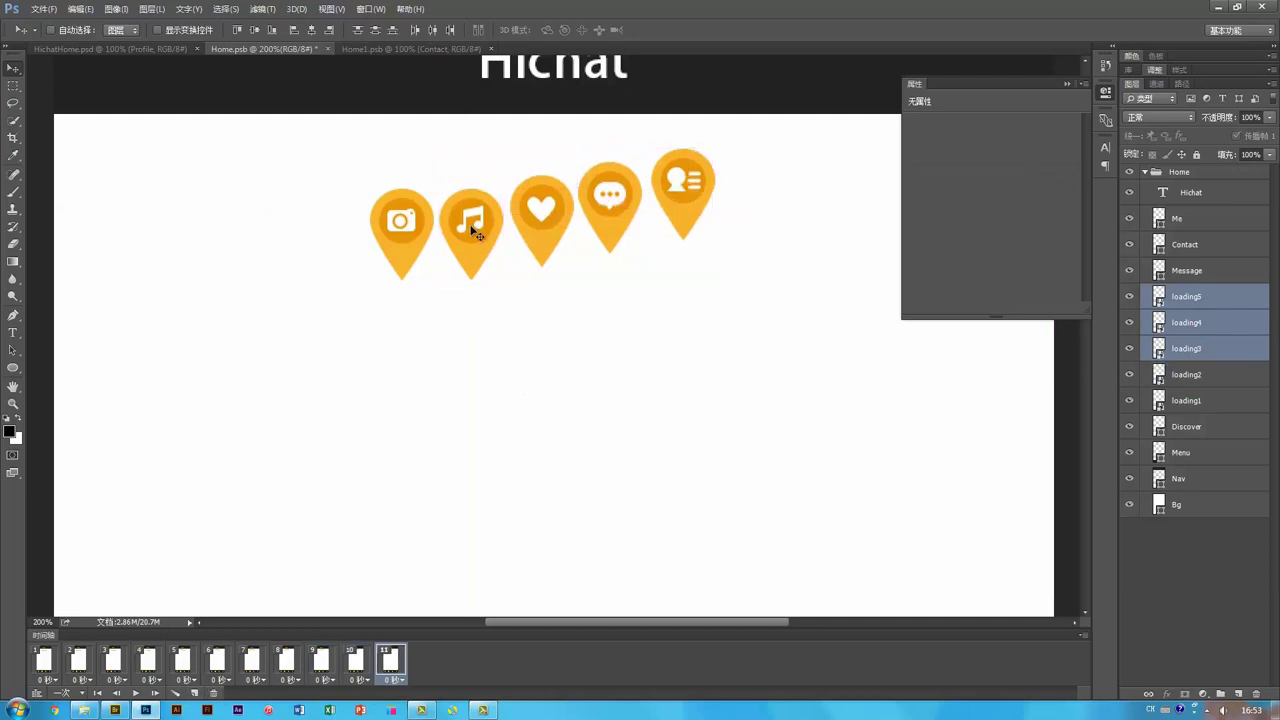
pyautogui.hotkey('shift', 'Down')
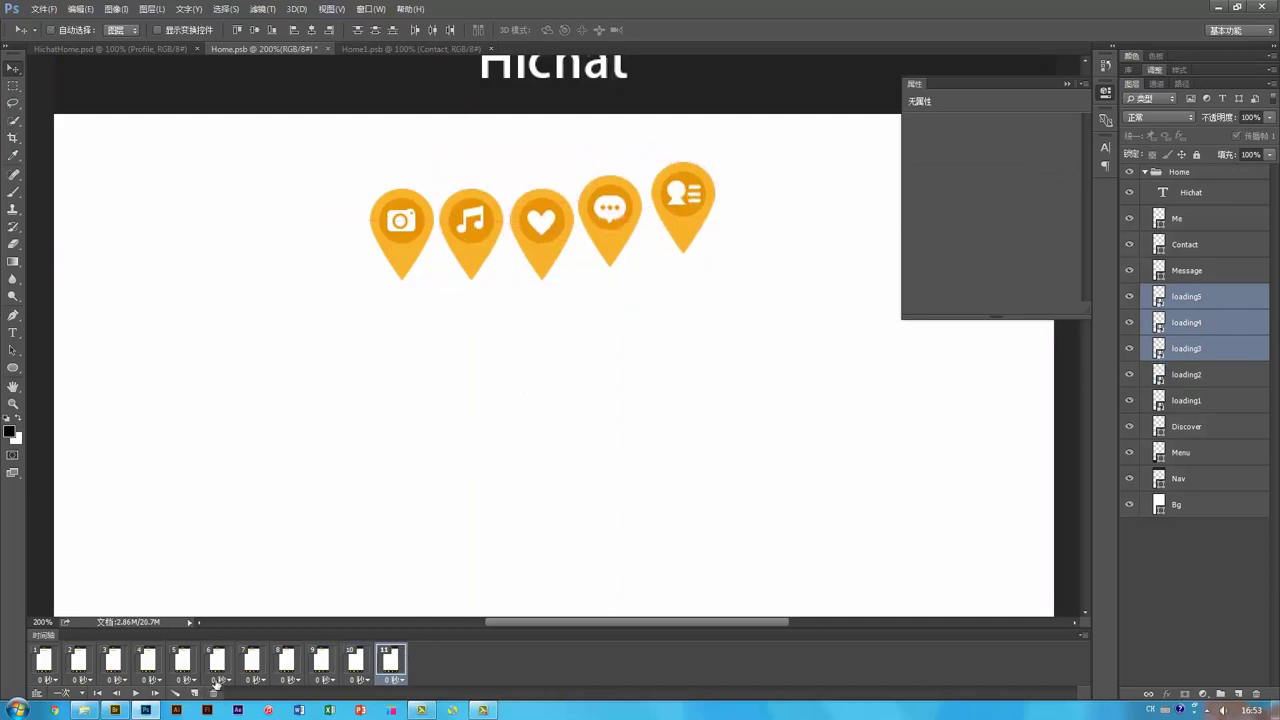
# Add a twelfth animation frame with the loading4 and loading5 pins 10 px lower and compare it with frames 9 to 11.
pyautogui.click(193, 693)
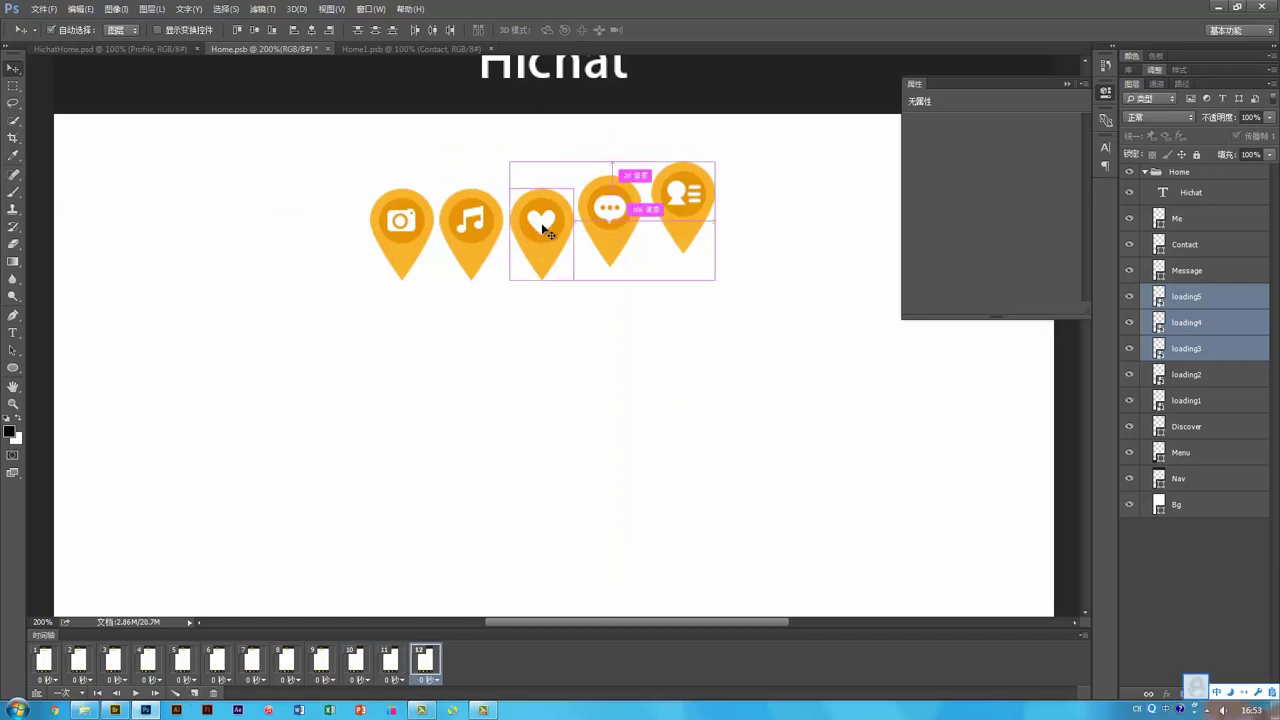
pyautogui.keyDown('shift'); pyautogui.click(541, 228); pyautogui.keyUp('shift')
pyautogui.hotkey('shift', 'Down')
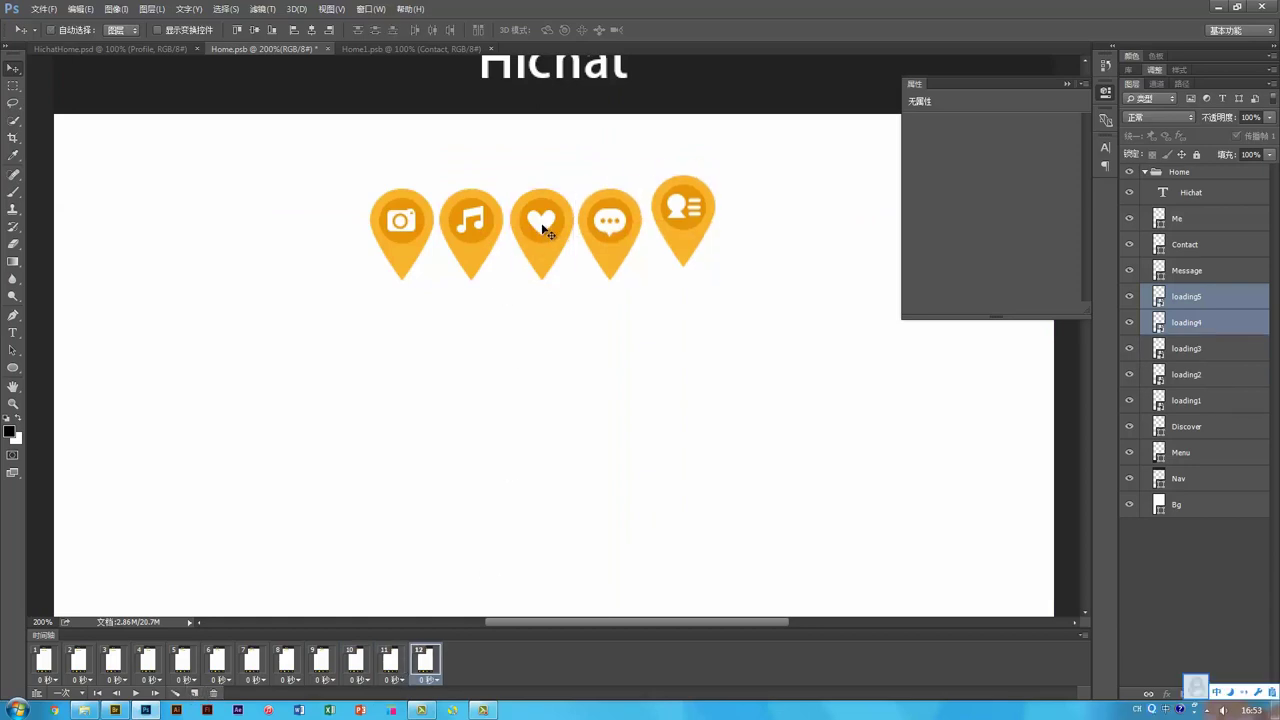
pyautogui.click(391, 662)
pyautogui.click(356, 660)
pyautogui.click(322, 660)
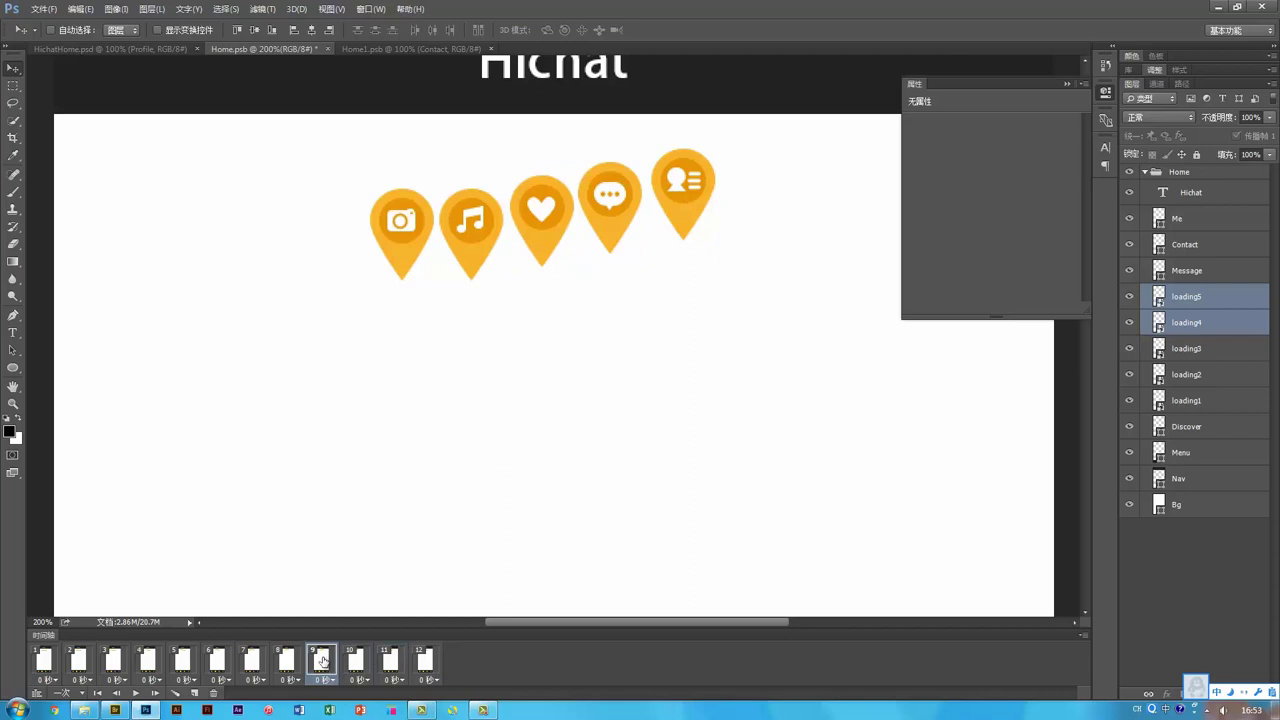
pyautogui.click(431, 663)
pyautogui.click(392, 662)
pyautogui.click(426, 662)
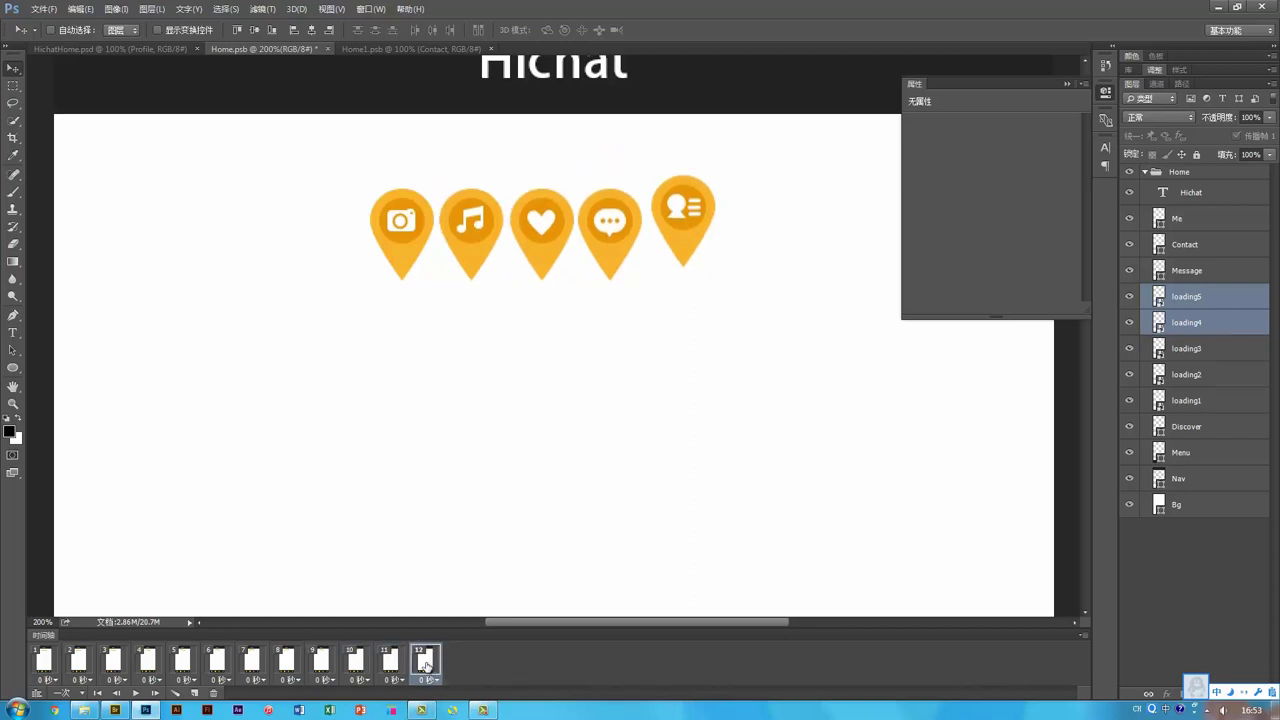
# Add a thirteenth animation frame and lower the loading5 pin by 10 px.
pyautogui.click(195, 693)
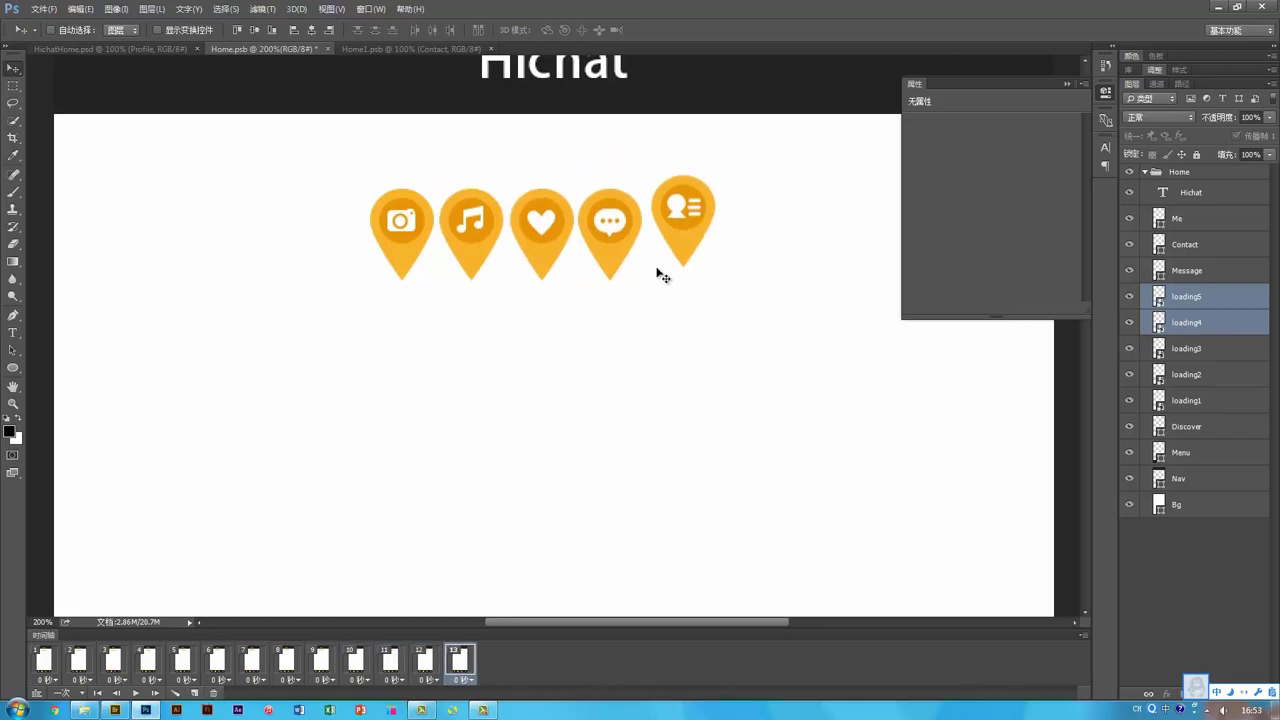
pyautogui.keyDown('ctrl'); pyautogui.keyDown('shift'); pyautogui.click(621, 230); pyautogui.keyUp('shift'); pyautogui.keyUp('ctrl')
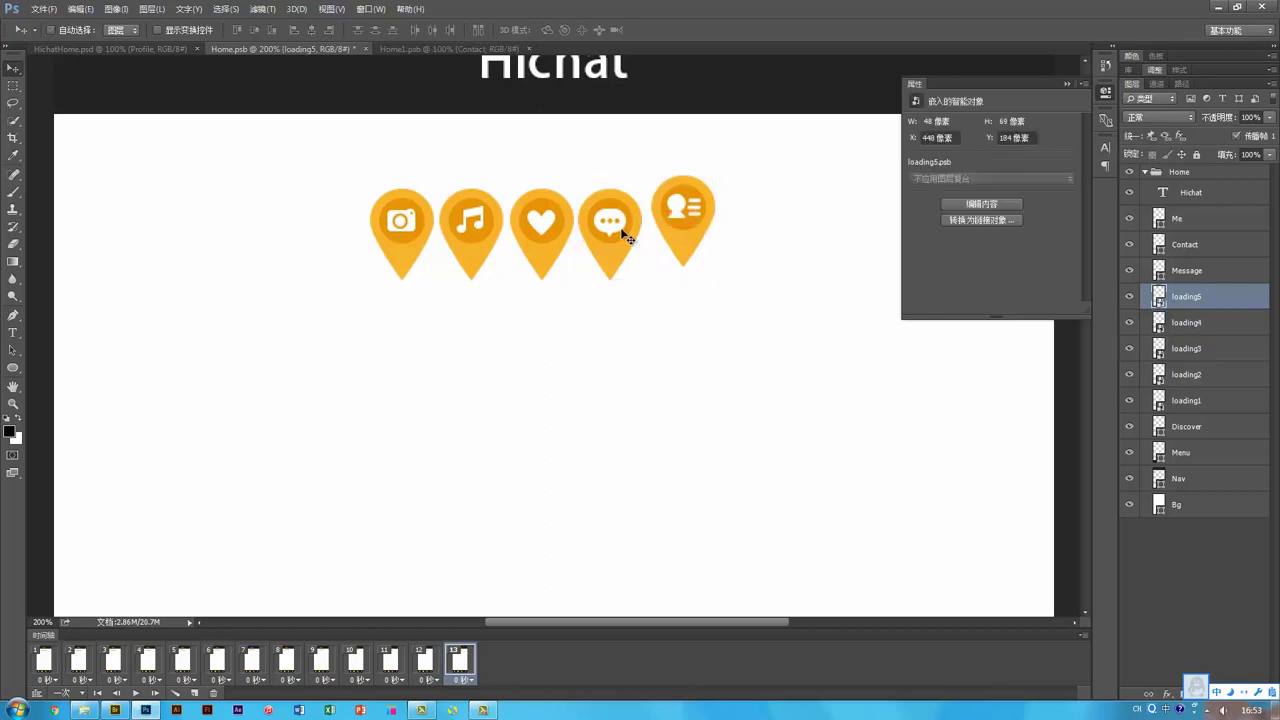
pyautogui.moveTo(622, 233); pyautogui.dragTo(622, 247)
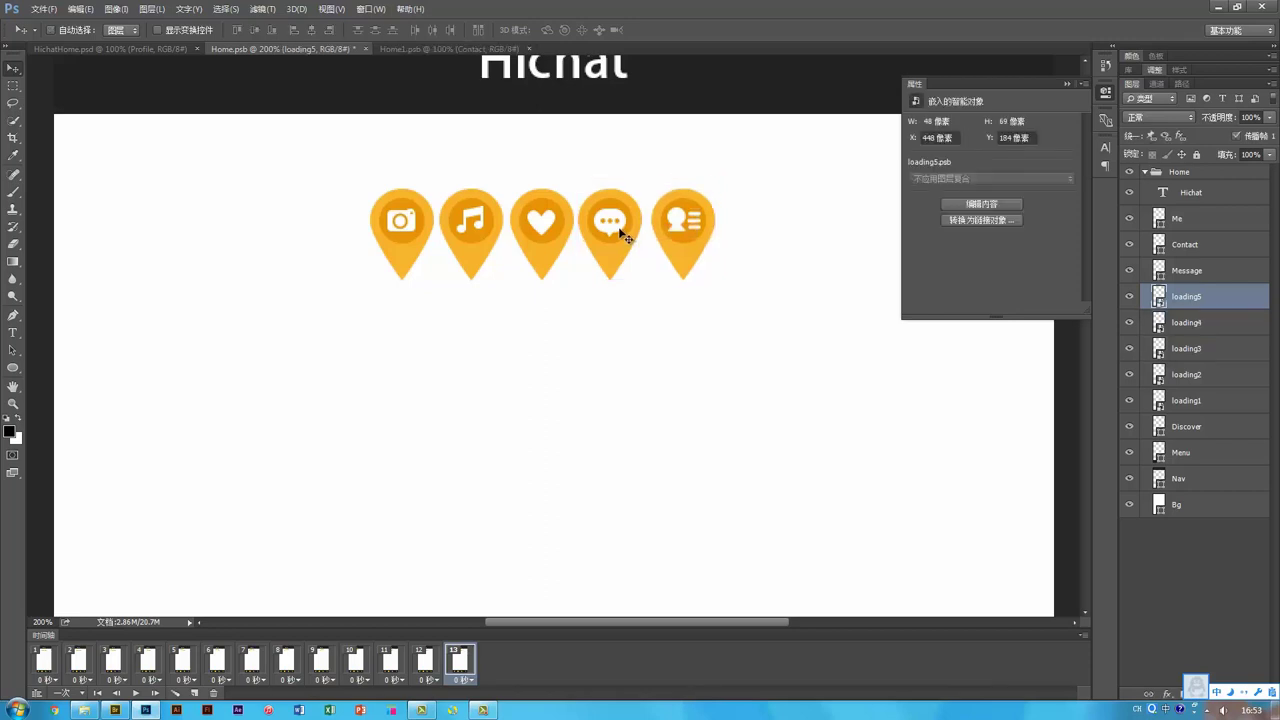
# Go through frames 1 to 13 in order to check the pin heights, and play the animation from the first frame.
pyautogui.click(44, 668)
pyautogui.click(76, 668)
pyautogui.click(45, 667)
pyautogui.click(74, 668)
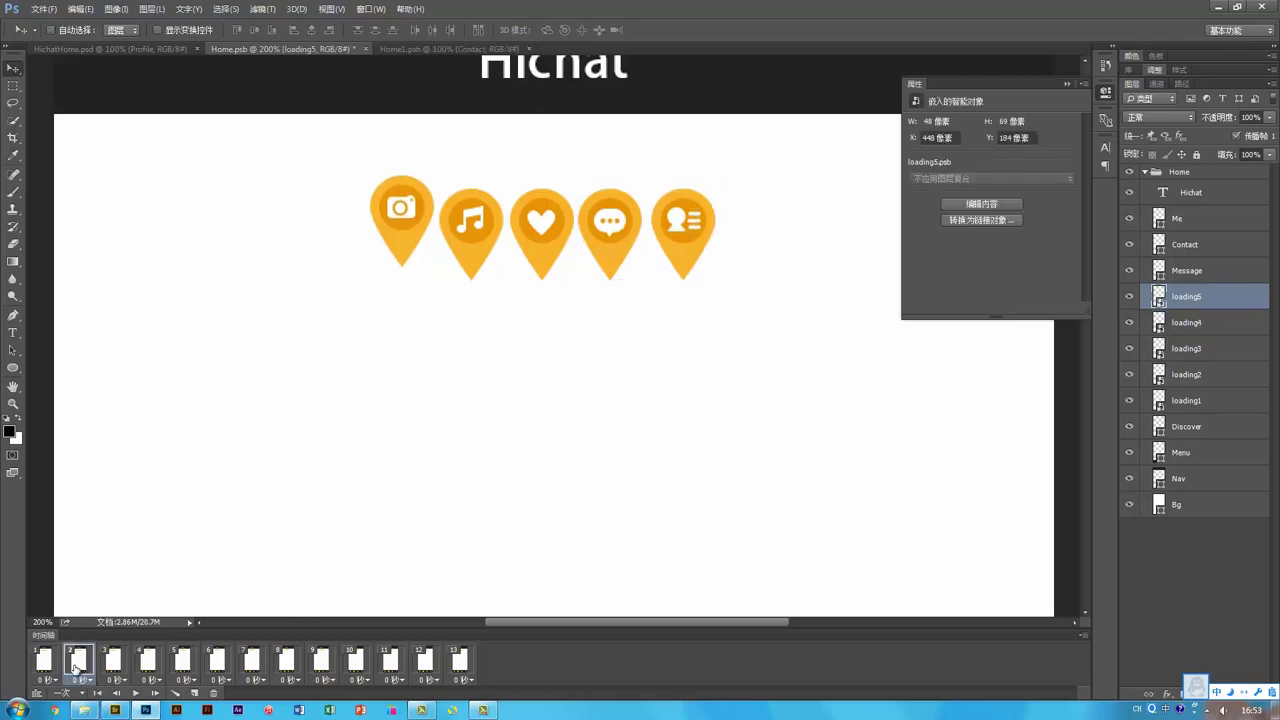
pyautogui.click(112, 664)
pyautogui.click(147, 664)
pyautogui.click(181, 664)
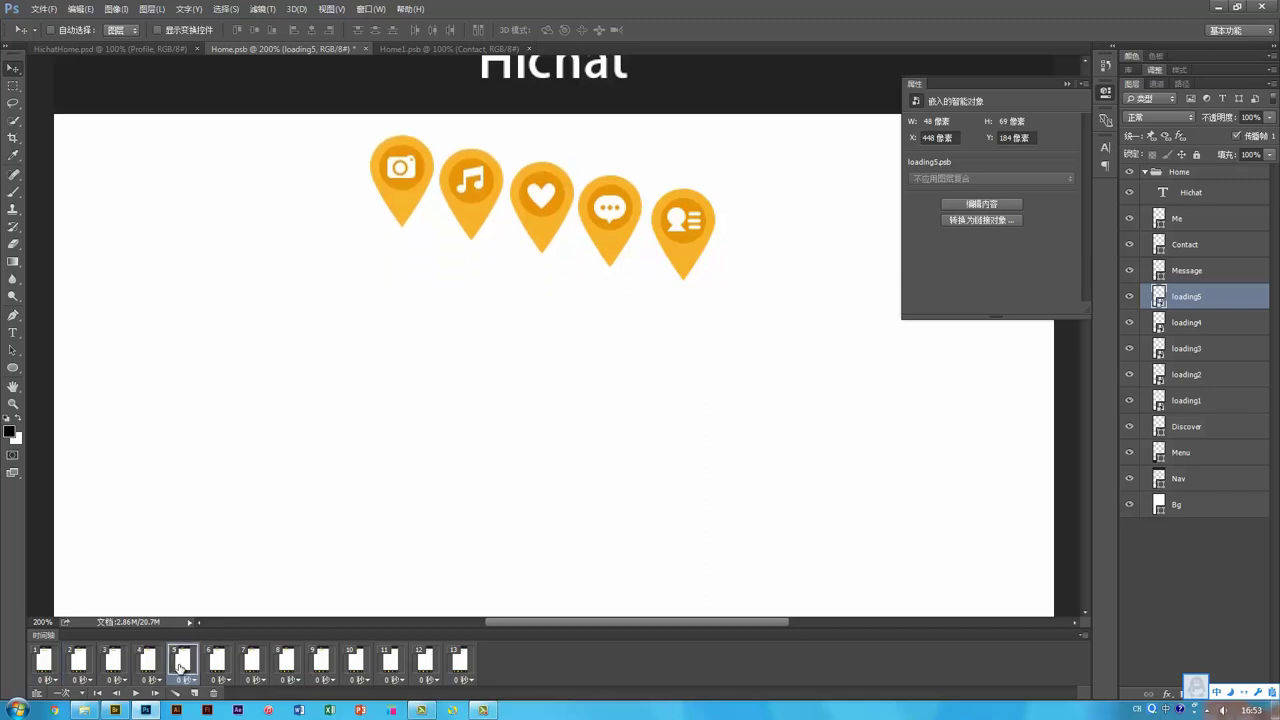
pyautogui.click(216, 664)
pyautogui.click(251, 664)
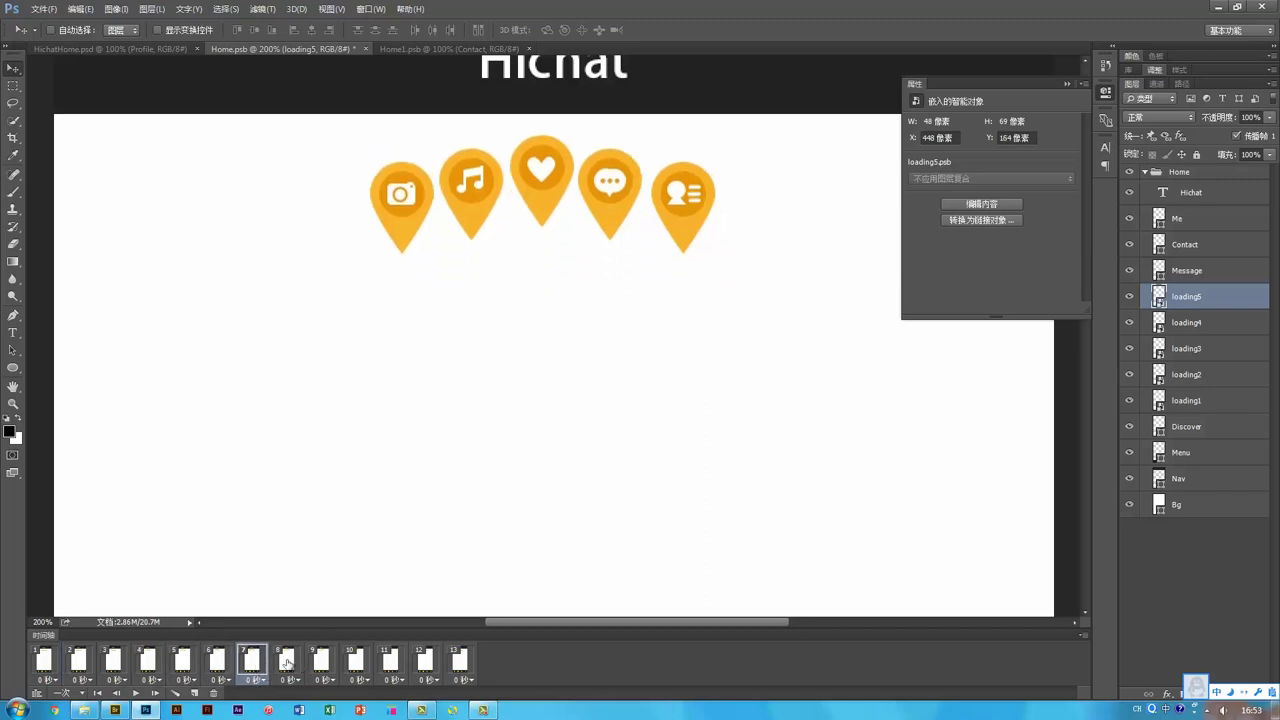
pyautogui.click(286, 662)
pyautogui.click(321, 664)
pyautogui.click(355, 664)
pyautogui.click(389, 664)
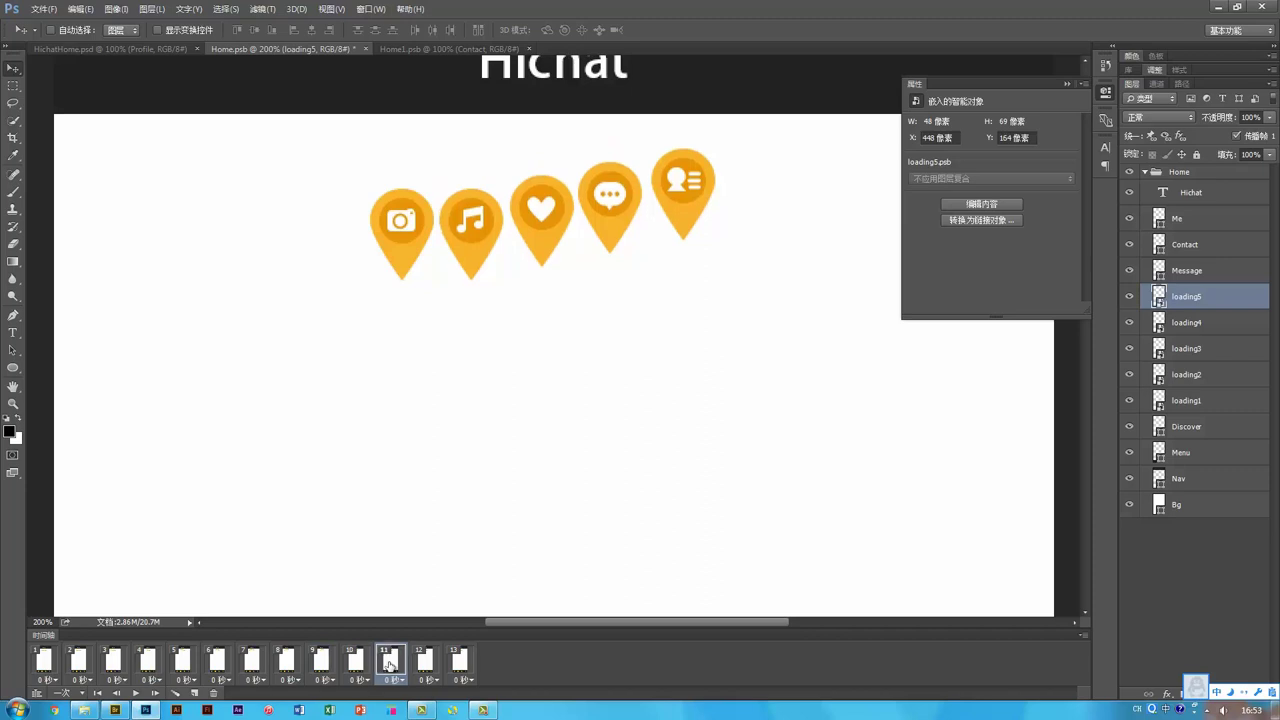
pyautogui.click(424, 664)
pyautogui.click(459, 664)
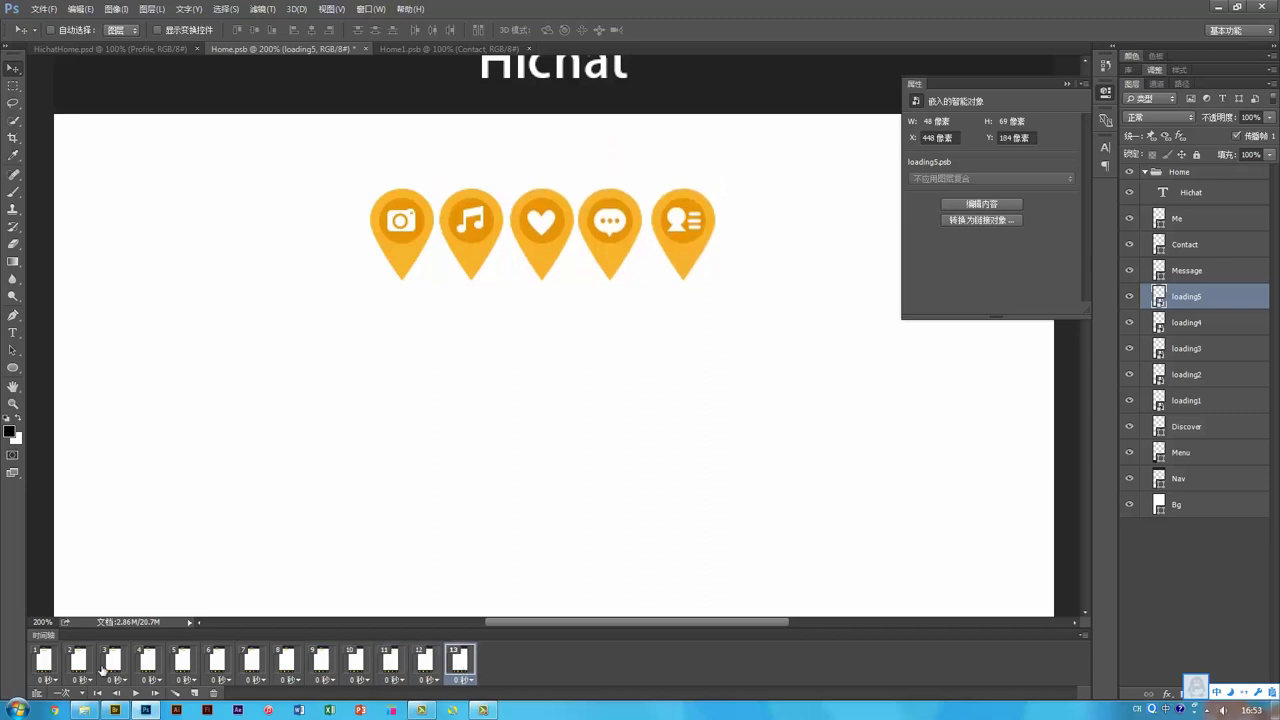
pyautogui.click(44, 663)
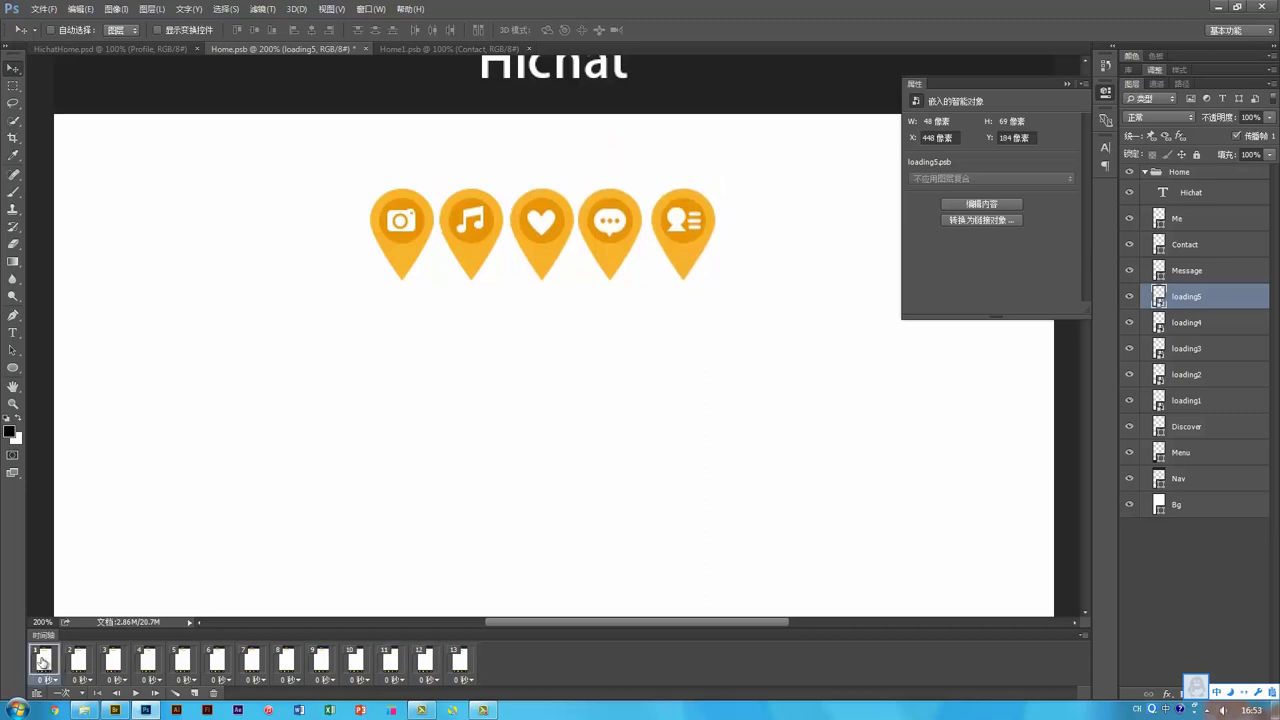
pyautogui.click(135, 693)
pyautogui.click(135, 693)
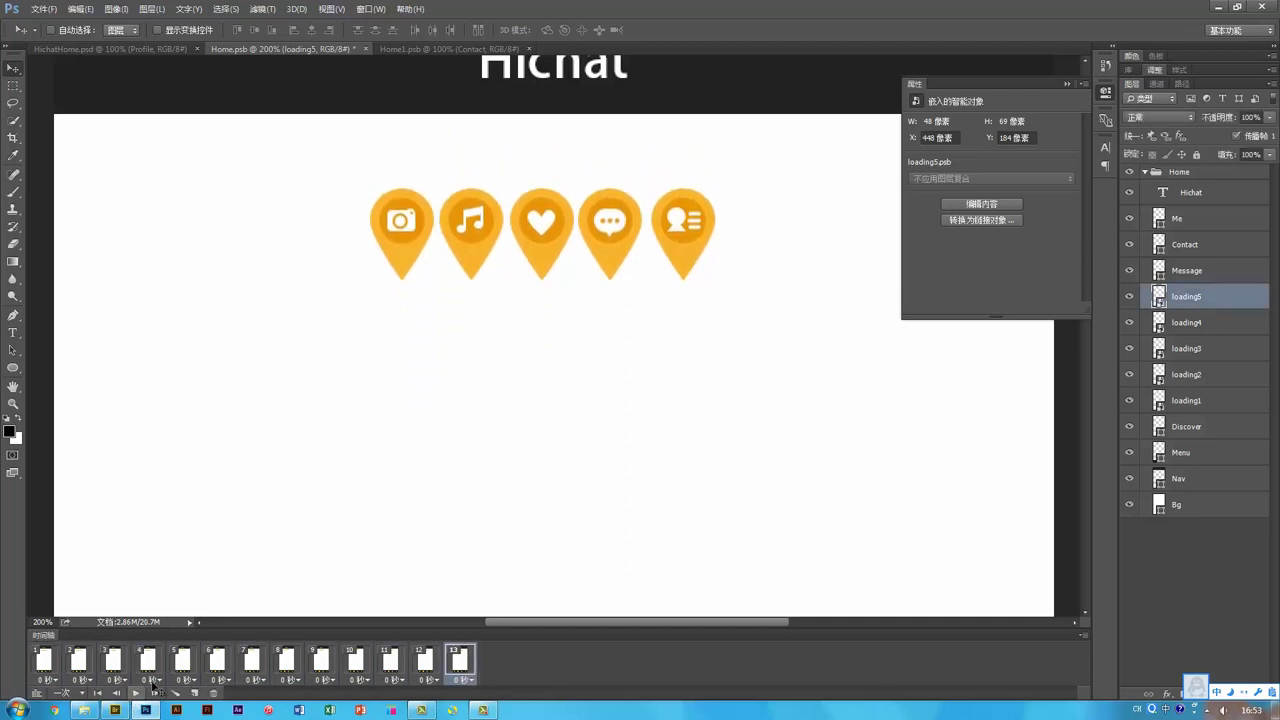
# Set the animation's looping to Forever (永远) and play it from the first frame.
pyautogui.hotkey('ctrl', '-')
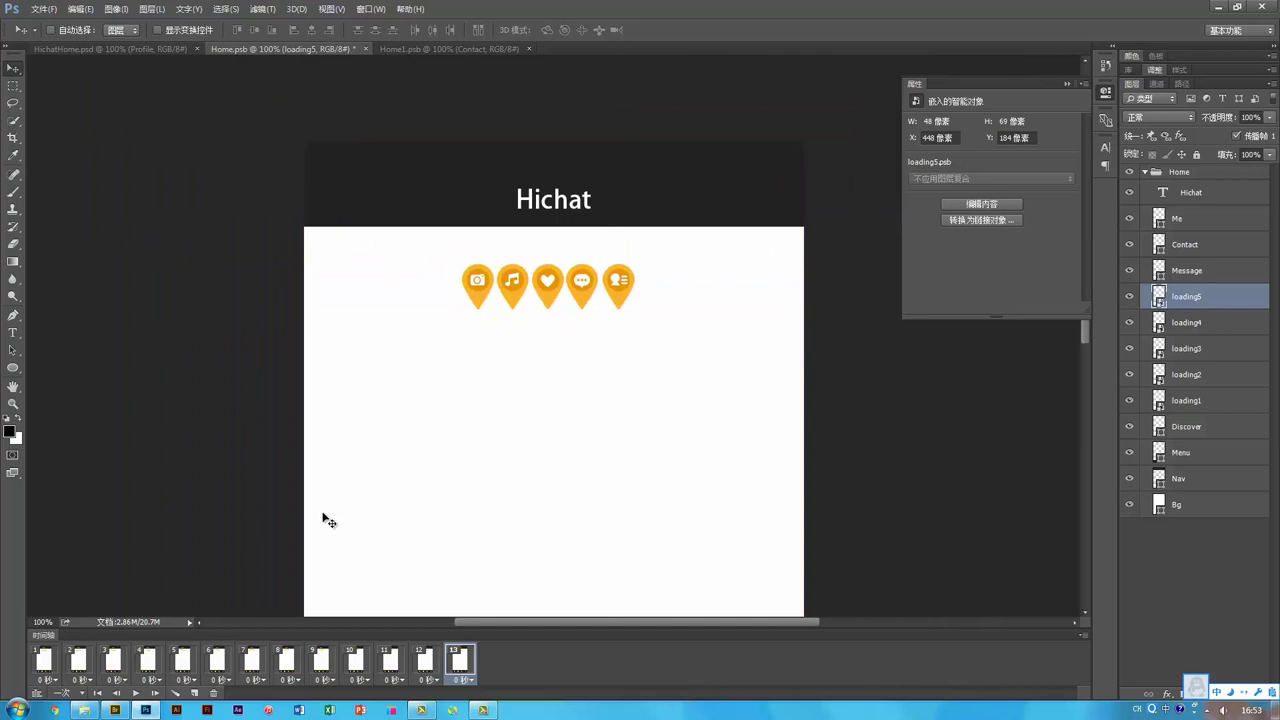
pyautogui.click(76, 697)
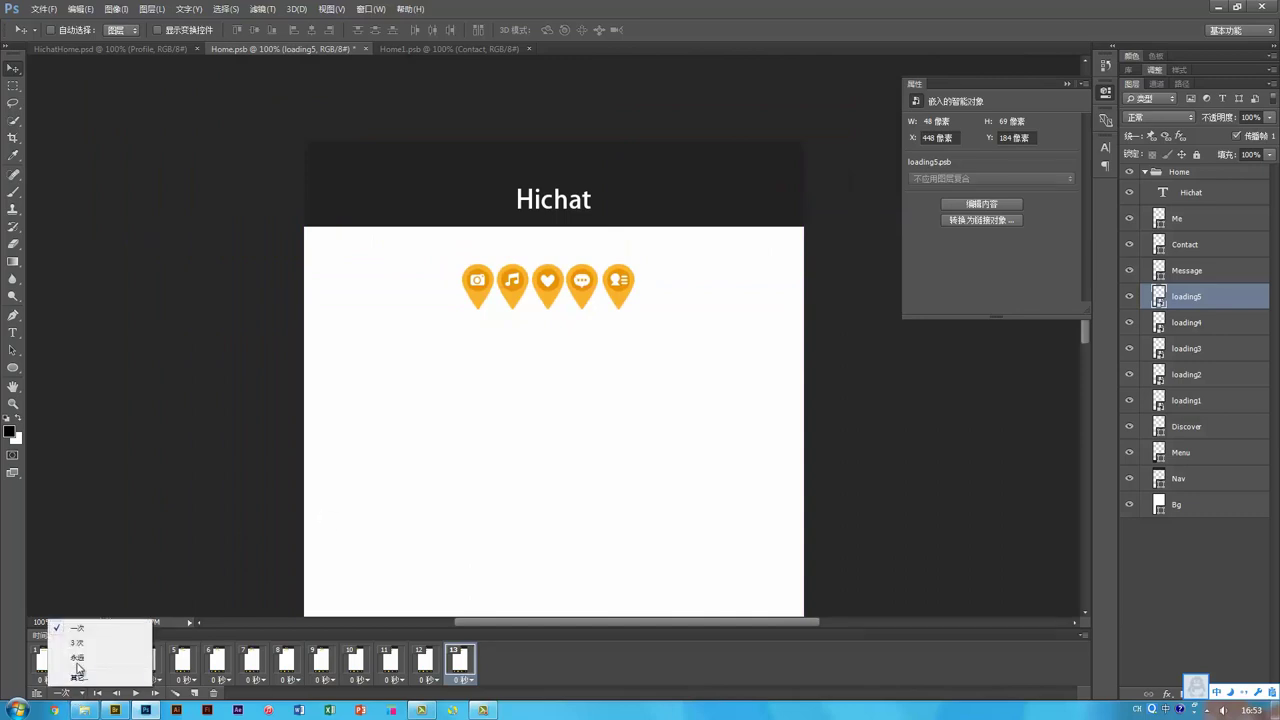
pyautogui.click(80, 661)
pyautogui.click(99, 693)
pyautogui.click(136, 693)
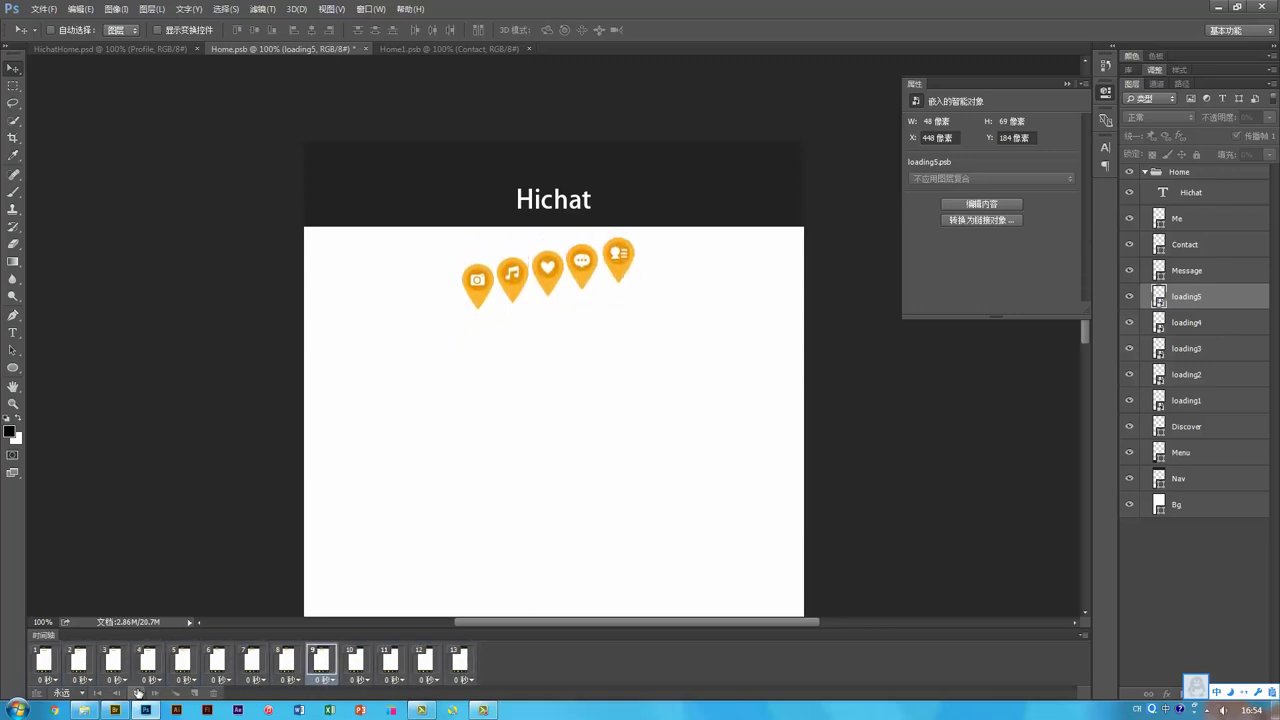
# Stop the playback, lower the loading1 pin to Y 179 px in frame 2, and compare it with frame 1.
pyautogui.click(137, 692)
pyautogui.click(61, 669)
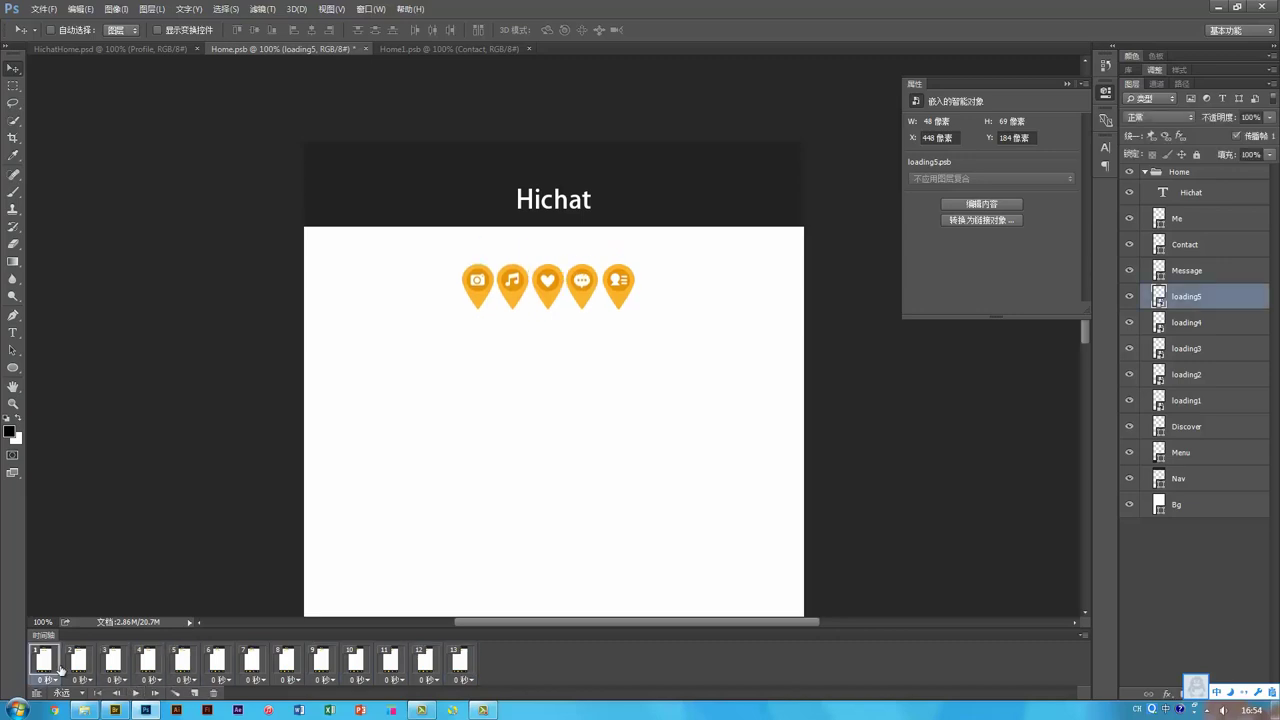
pyautogui.click(80, 661)
pyautogui.click(57, 668)
pyautogui.click(80, 665)
pyautogui.moveTo(478, 285); pyautogui.dragTo(481, 288)
pyautogui.click(481, 288)
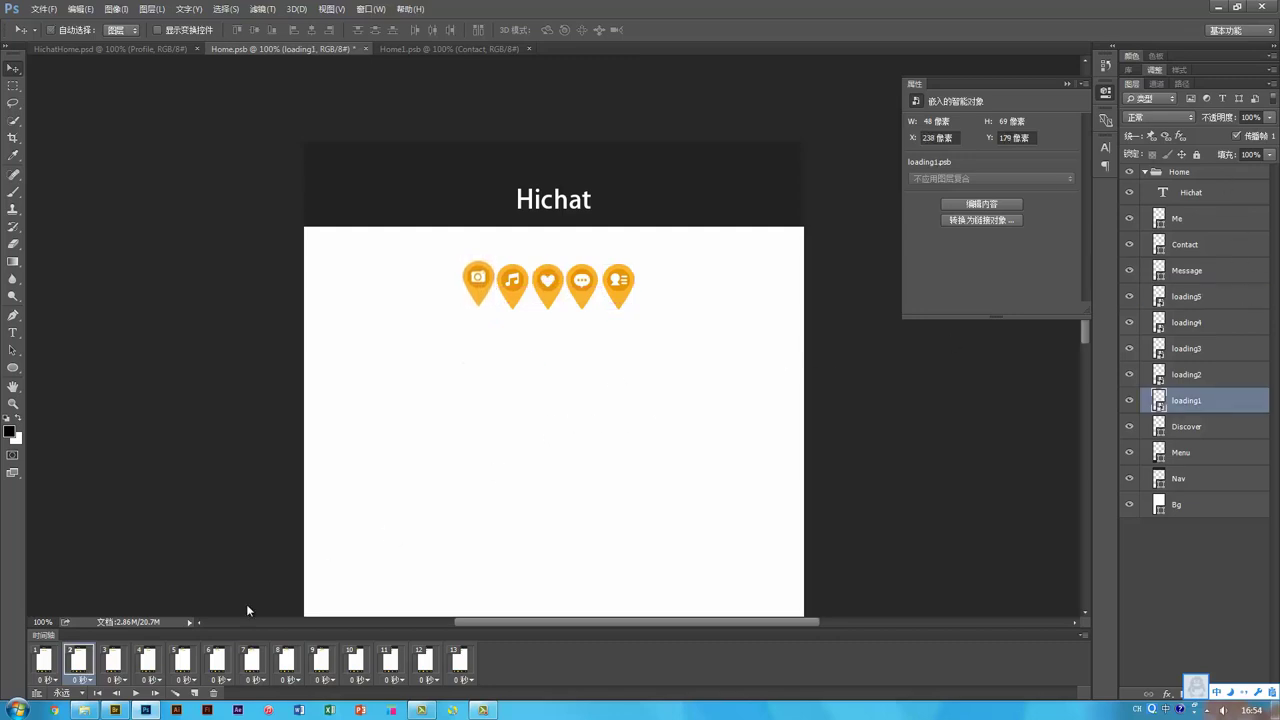
pyautogui.click(44, 661)
pyautogui.click(80, 661)
pyautogui.click(50, 657)
pyautogui.click(79, 659)
# Lower the loading1 and loading2 pins together by about 5 px in frame 3.
pyautogui.click(113, 661)
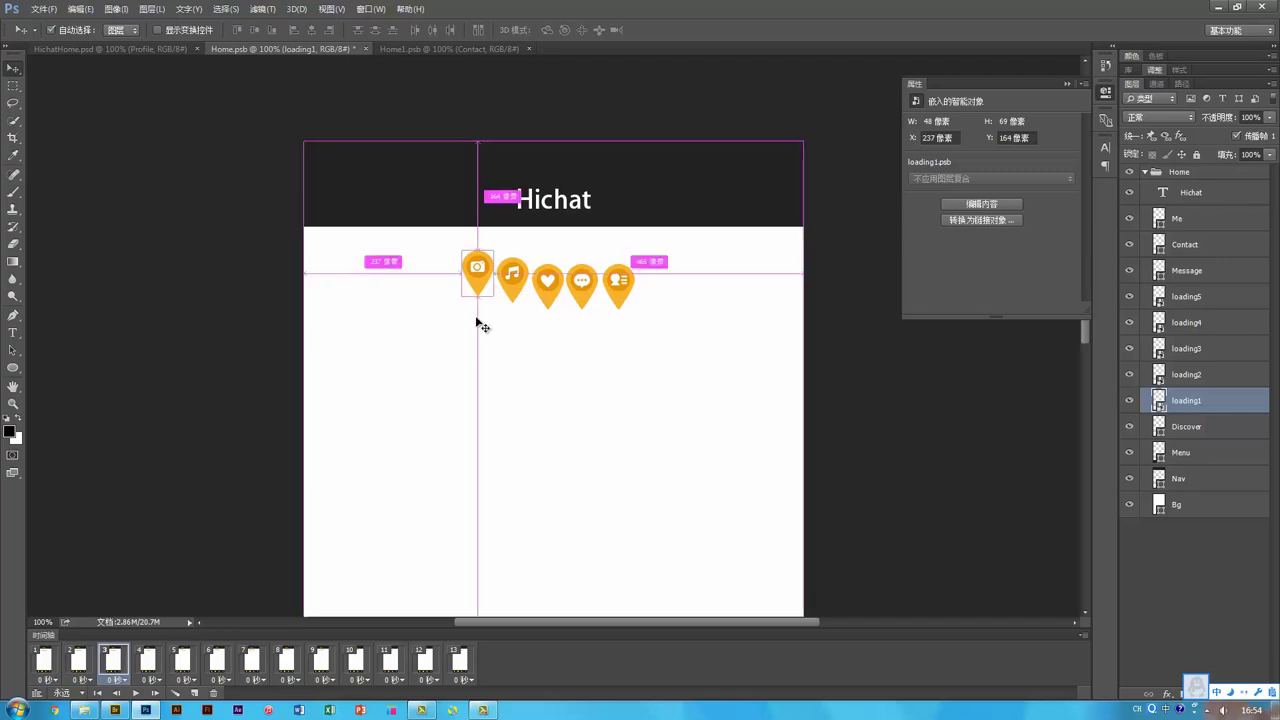
pyautogui.keyDown('shift'); pyautogui.click(514, 282); pyautogui.keyUp('shift')
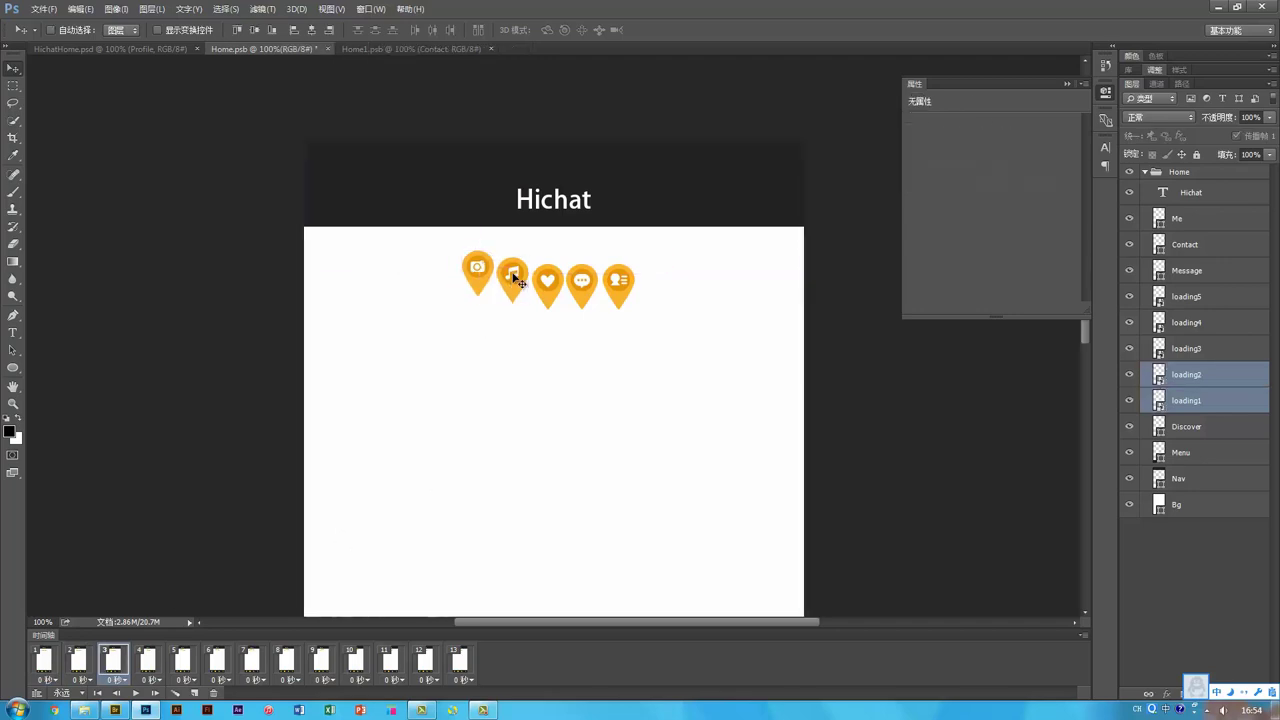
pyautogui.press('Down')
pyautogui.press('Down')
pyautogui.press('Down')
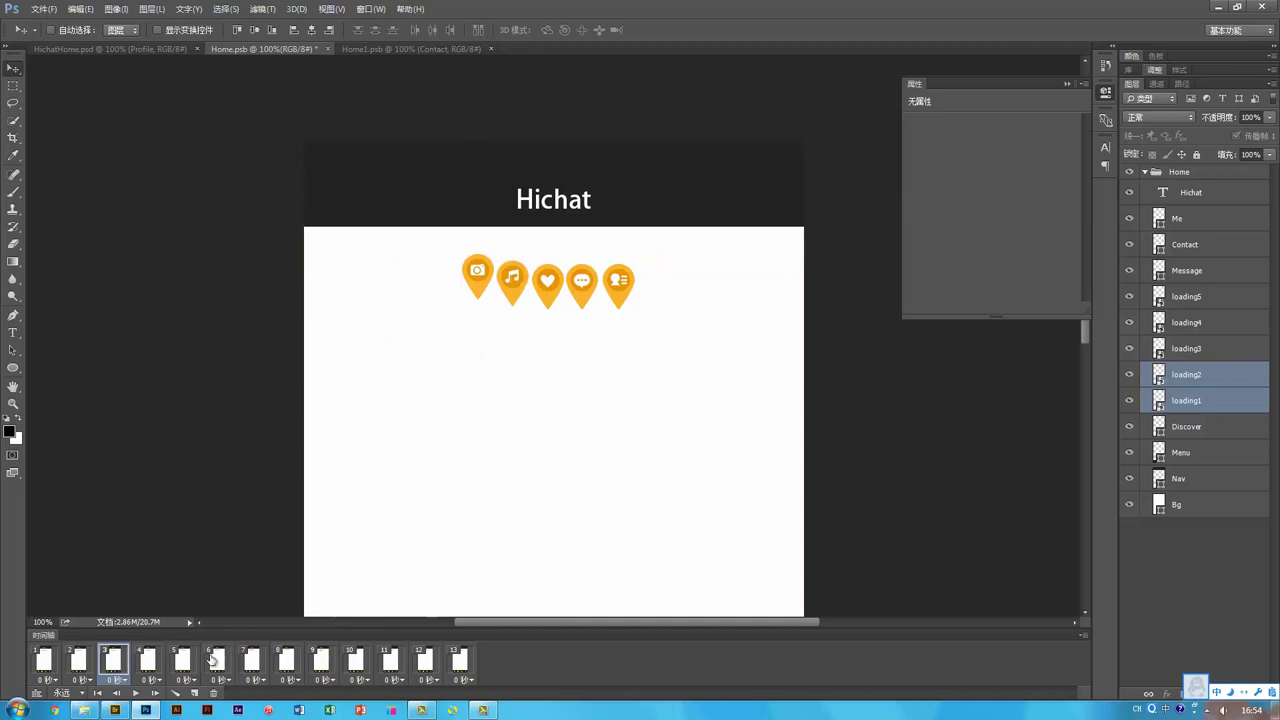
# Lower the loading1, loading2 and loading3 pins by about 5 px in frame 4, bringing loading2 to Y 169 px.
pyautogui.click(150, 662)
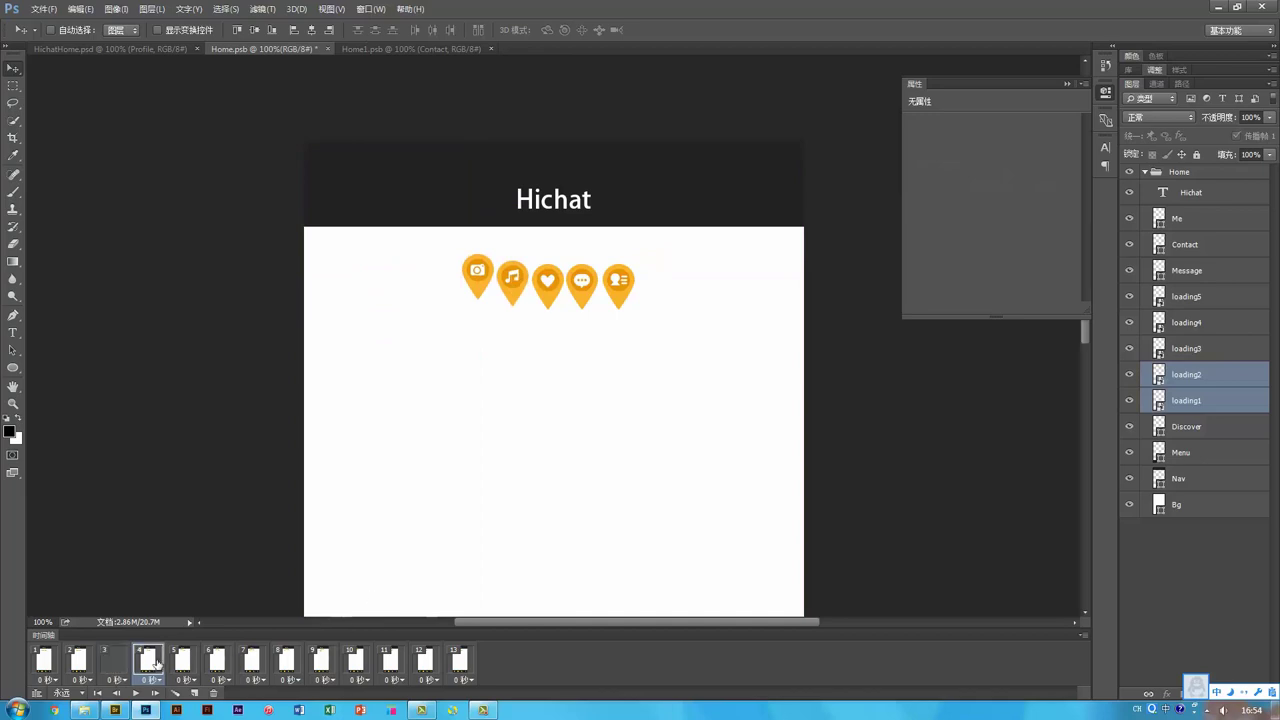
pyautogui.keyDown('shift'); pyautogui.click(518, 274); pyautogui.keyUp('shift')
pyautogui.keyDown('shift'); pyautogui.click(546, 279); pyautogui.keyUp('shift')
pyautogui.press('Down')
pyautogui.press('Down')
pyautogui.press('Down')
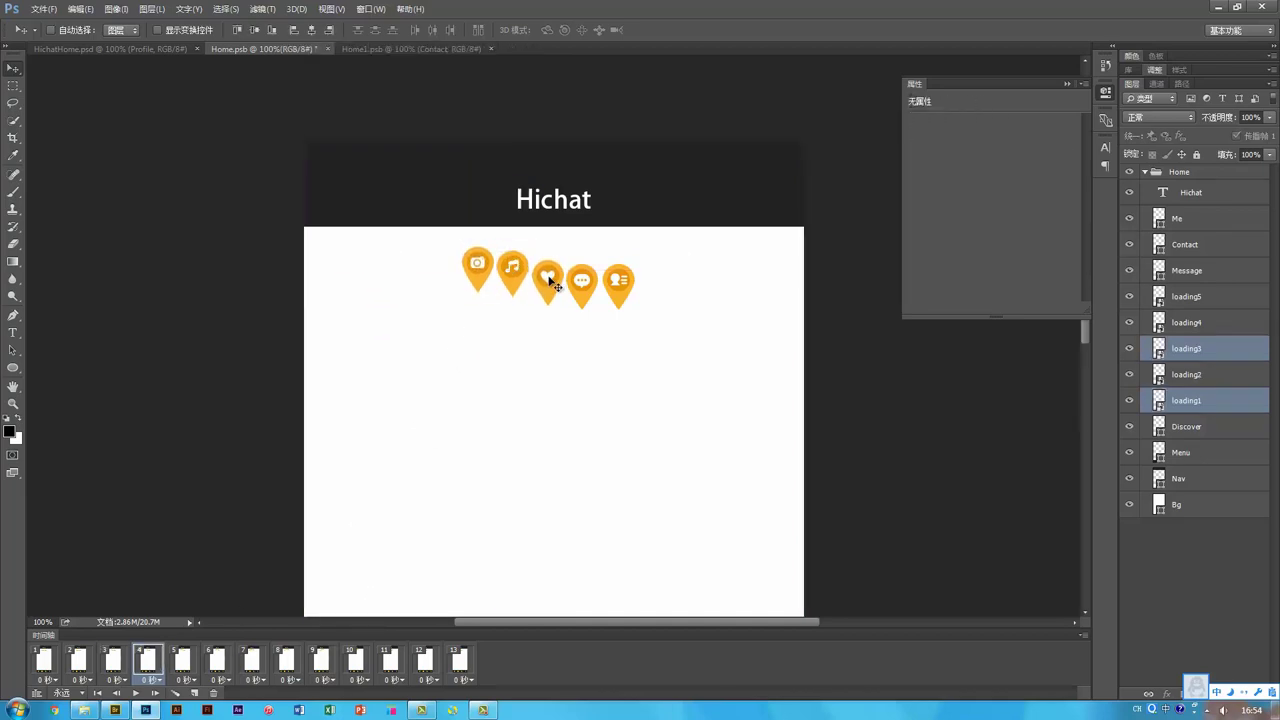
pyautogui.click(515, 271)
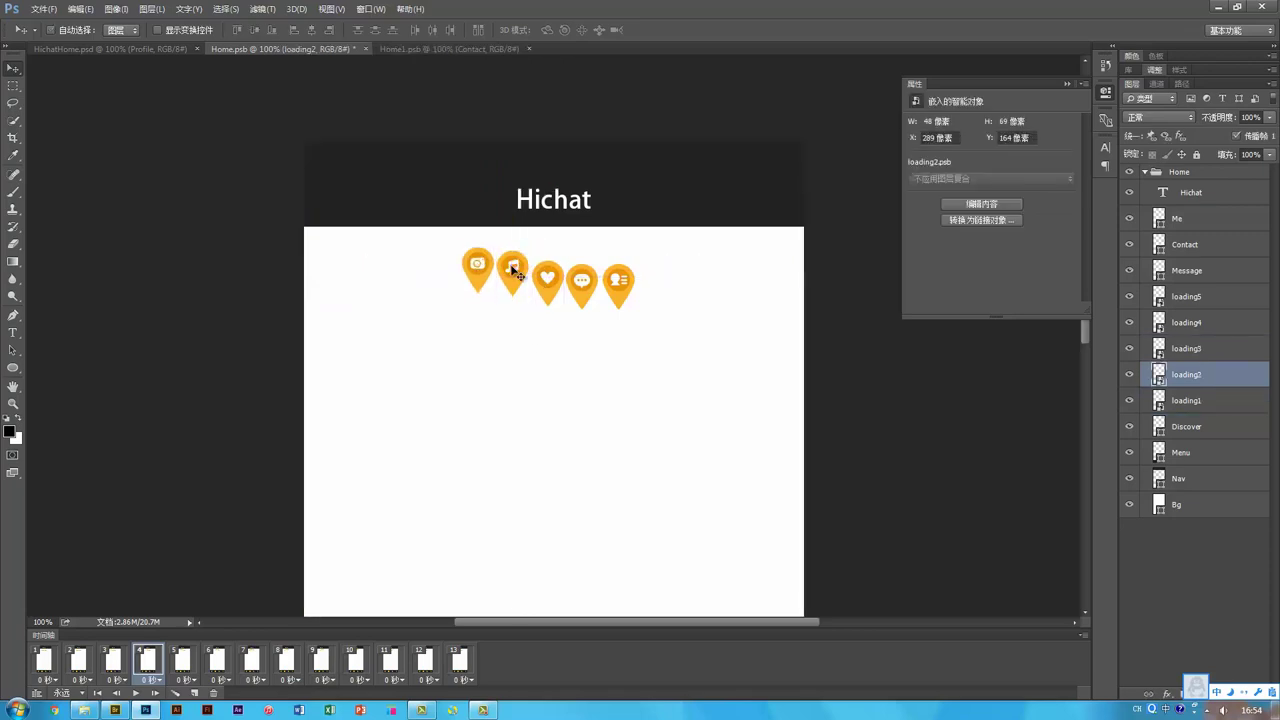
pyautogui.moveTo(512, 268); pyautogui.dragTo(513, 271)
# Go through frames 1 to 6 to check the adjusted pin heights.
pyautogui.click(113, 660)
pyautogui.click(142, 660)
pyautogui.click(40, 662)
pyautogui.click(80, 662)
pyautogui.click(117, 662)
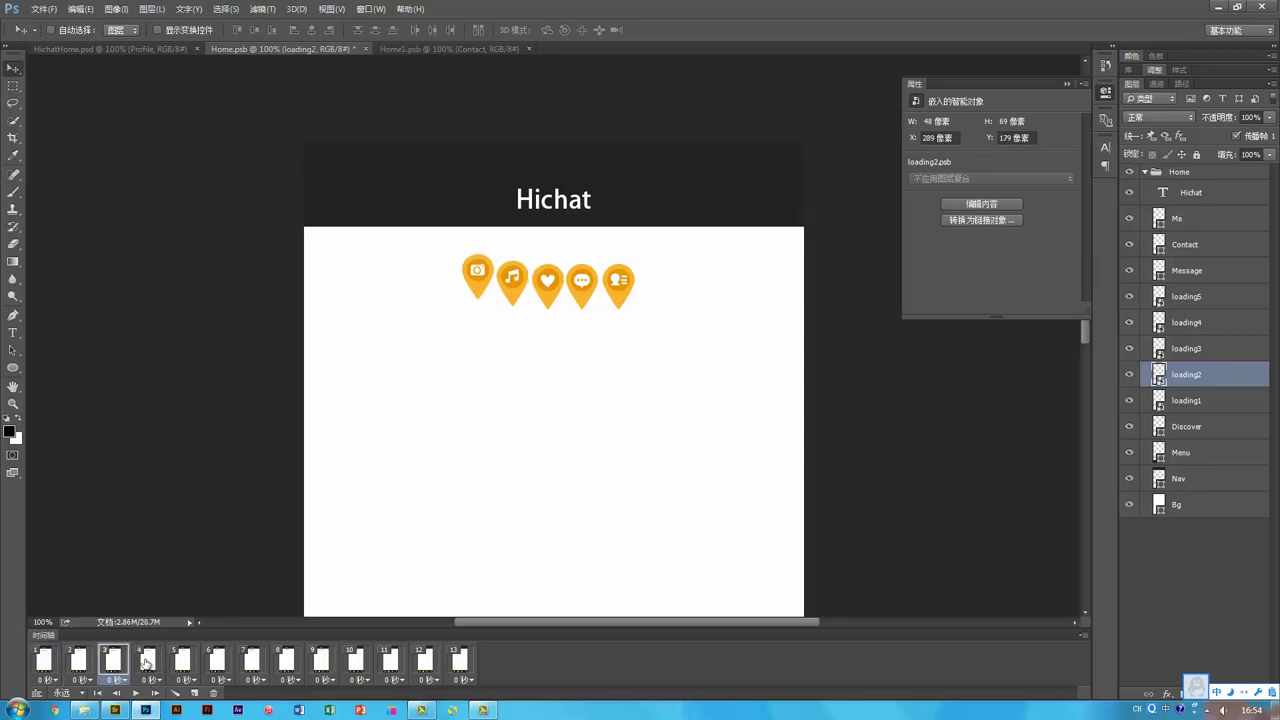
pyautogui.click(147, 662)
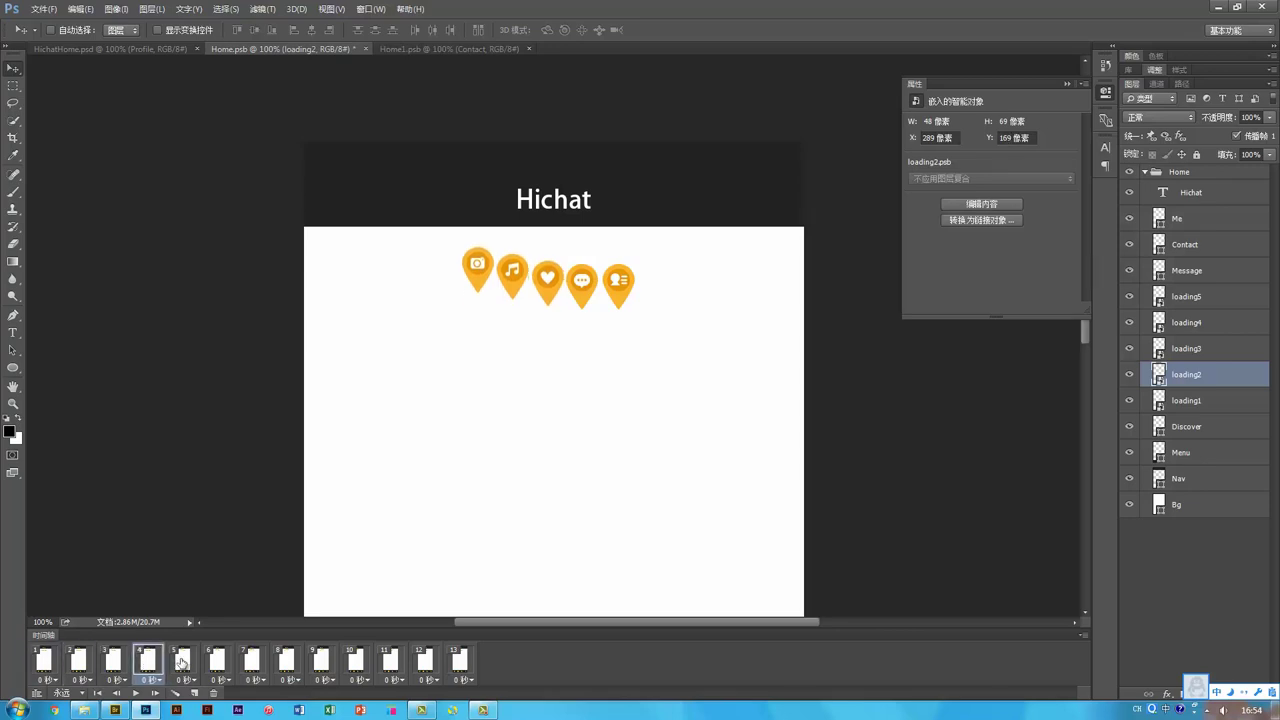
pyautogui.click(181, 662)
pyautogui.click(214, 662)
pyautogui.click(183, 662)
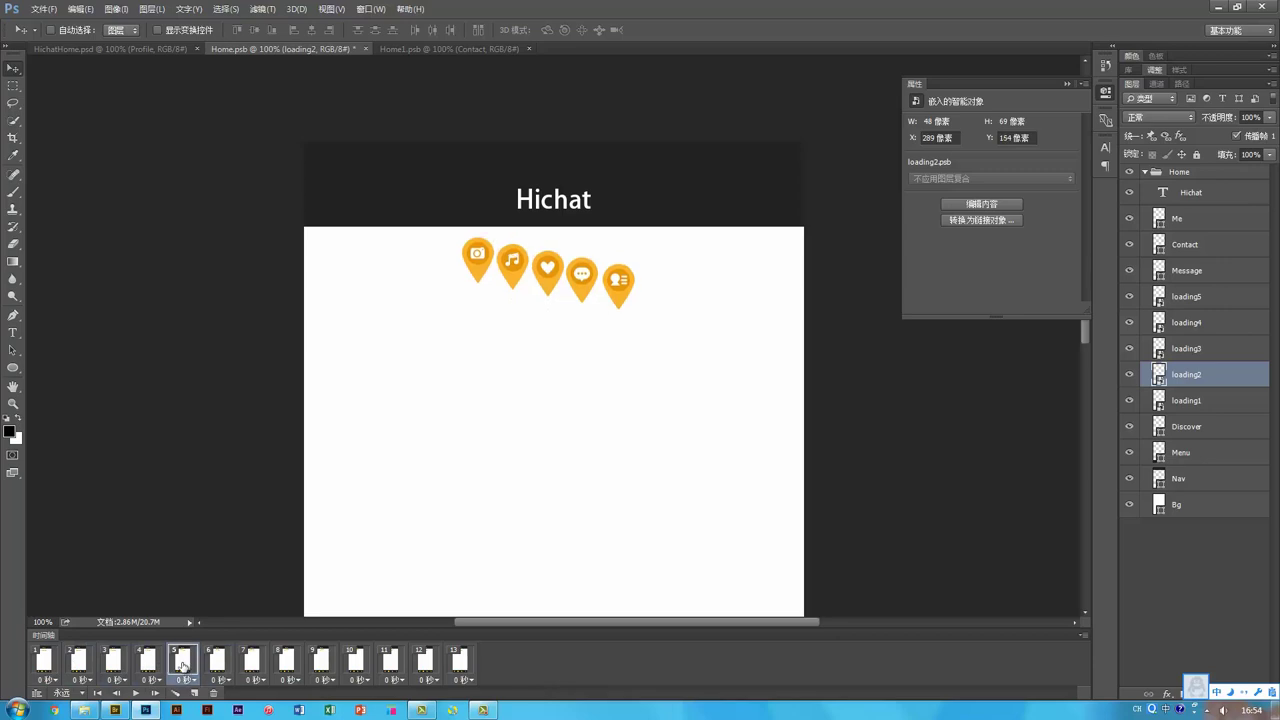
# Play the animation from the first frame to check the wave motion, and stop it.
pyautogui.click(44, 667)
pyautogui.click(136, 693)
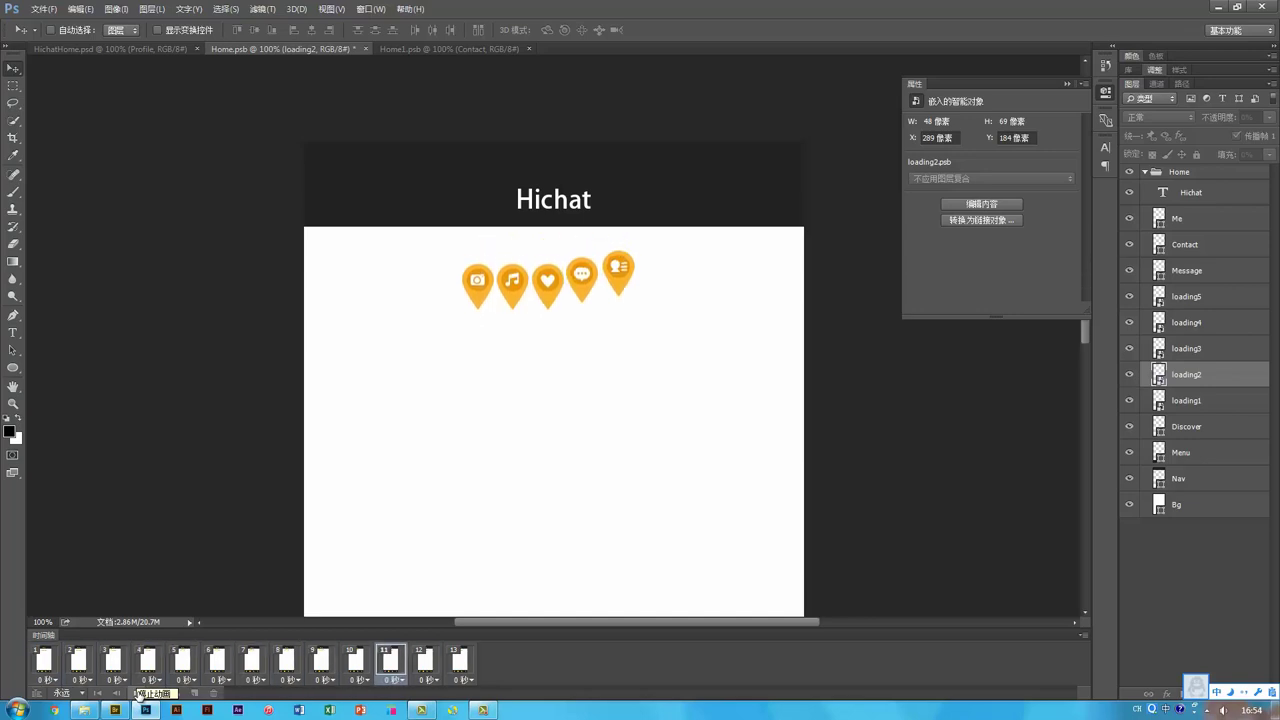
pyautogui.click(136, 693)
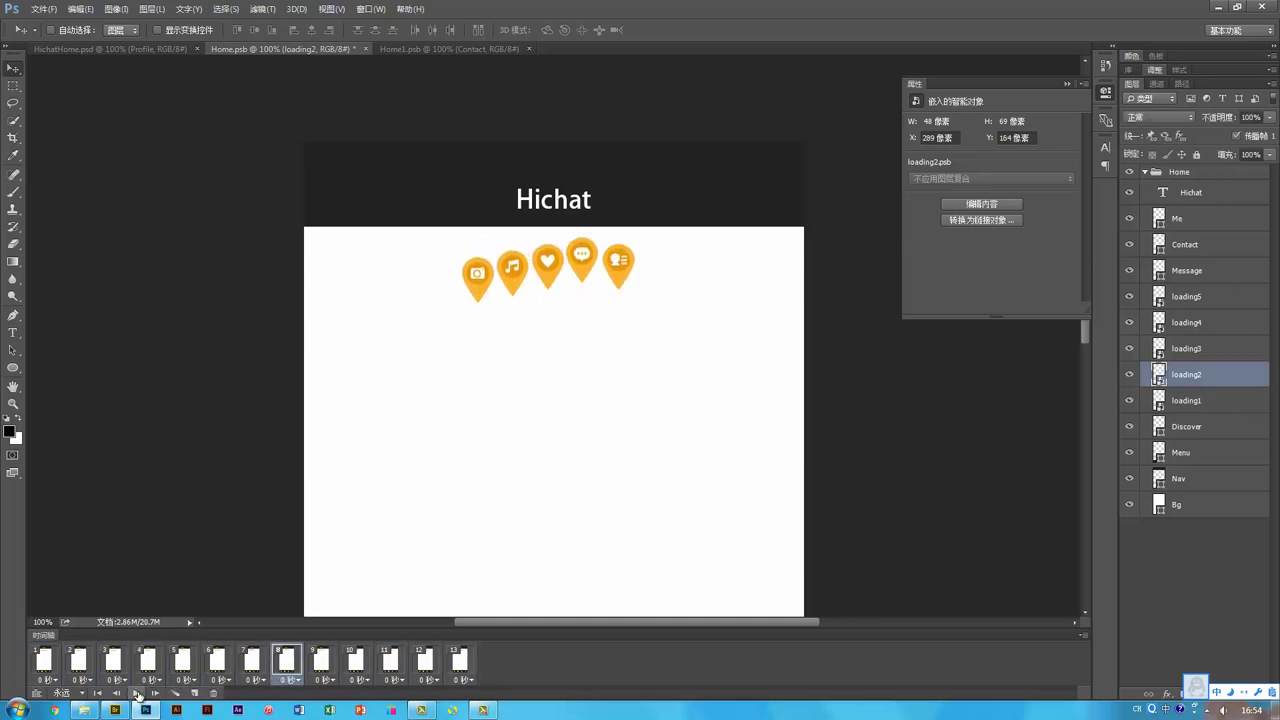
# Look for a frame showing the pins' highest position and crop the canvas tightly around the five pins in frame 7.
pyautogui.click(46, 662)
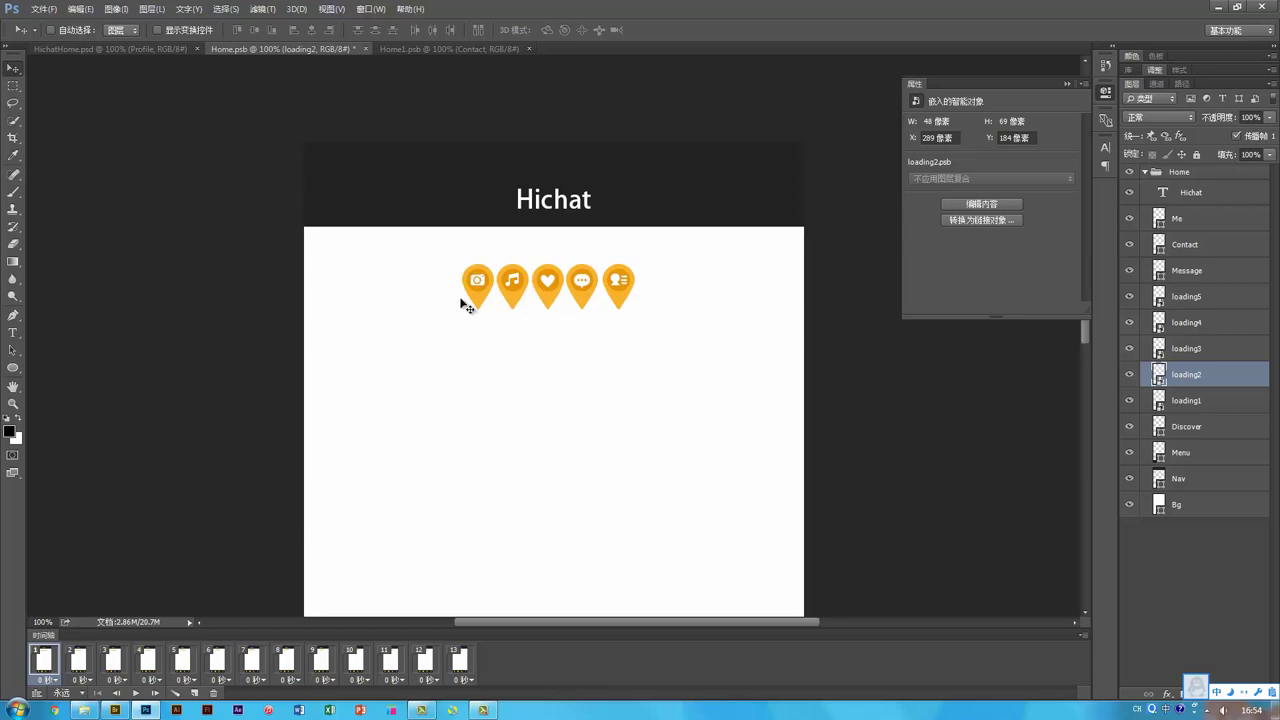
pyautogui.press('c')
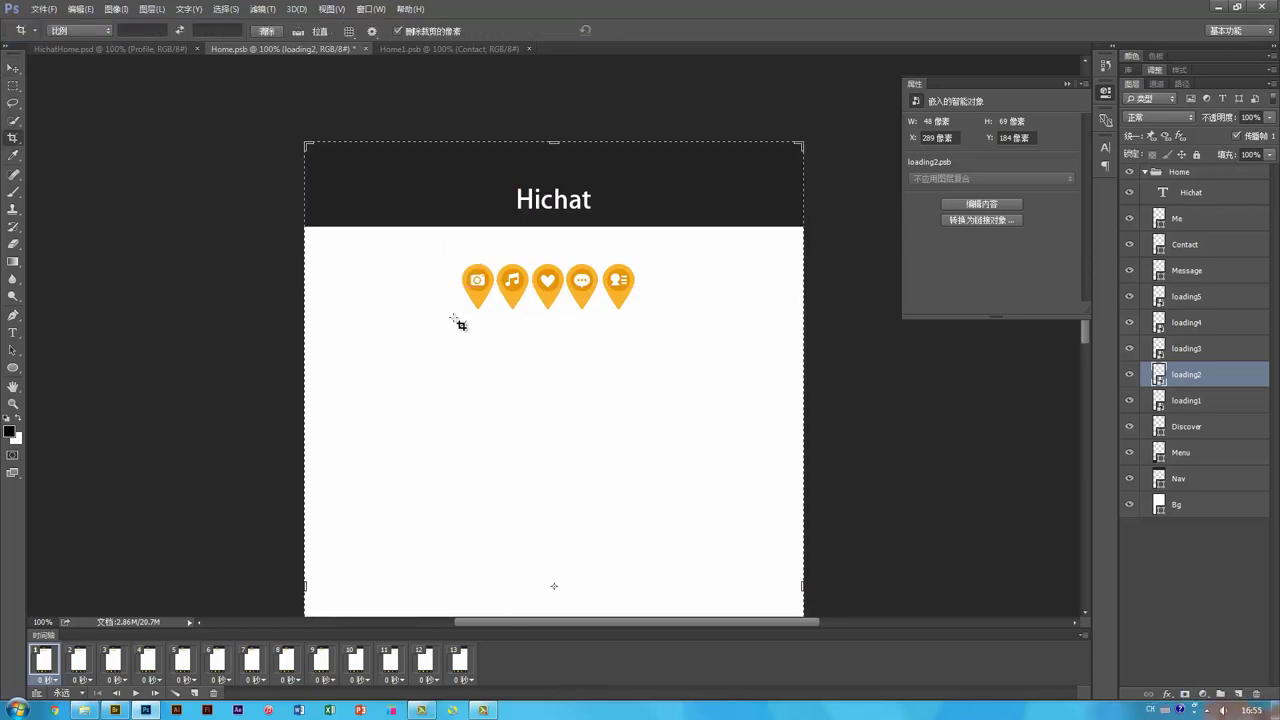
pyautogui.click(391, 661)
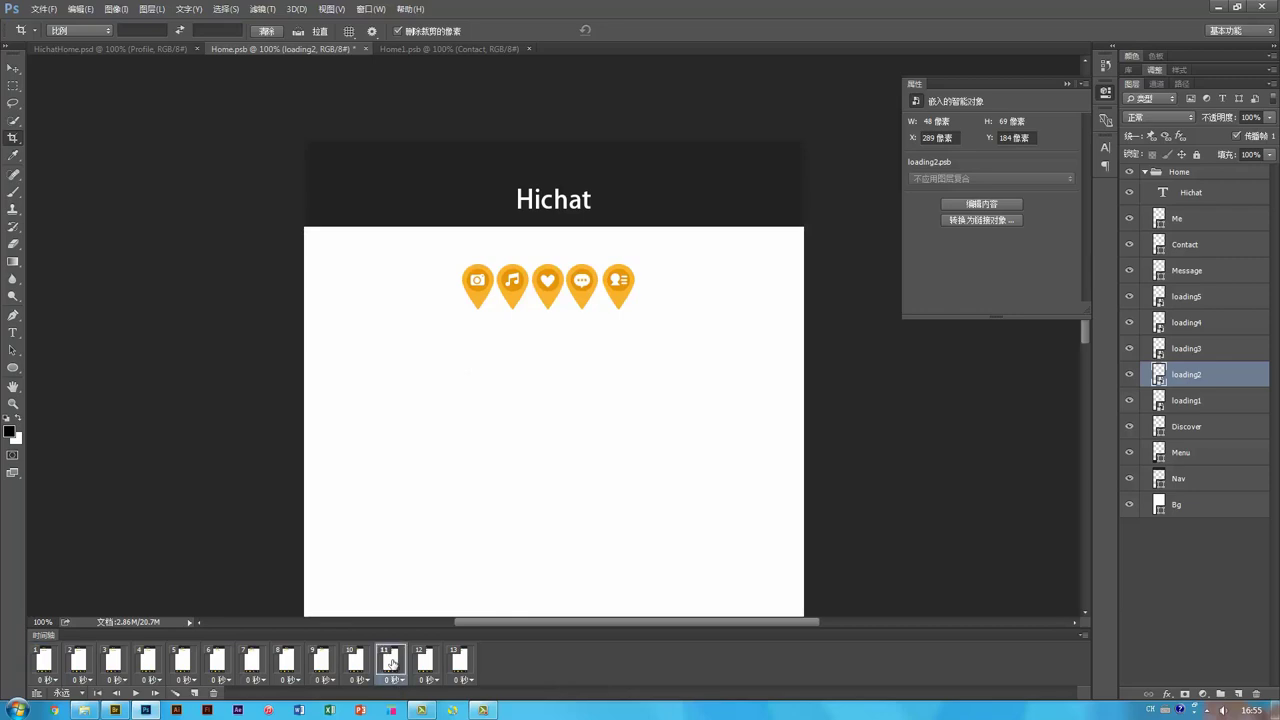
pyautogui.click(322, 661)
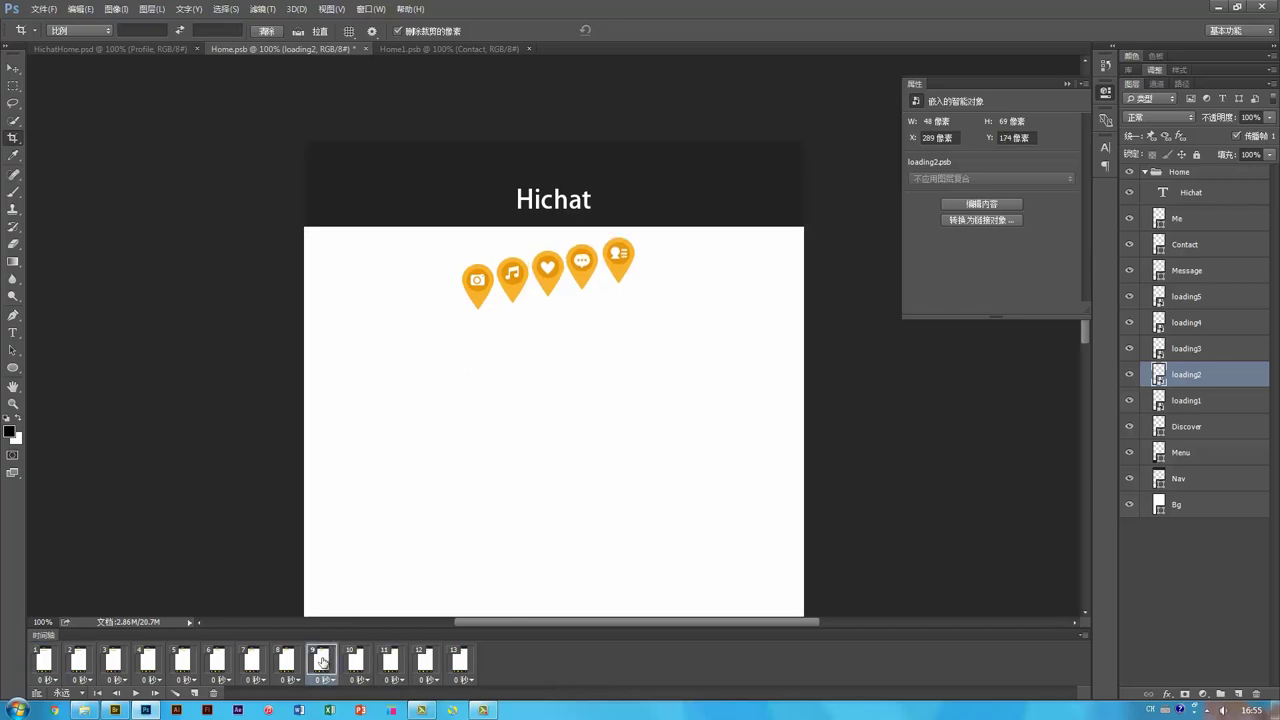
pyautogui.click(287, 663)
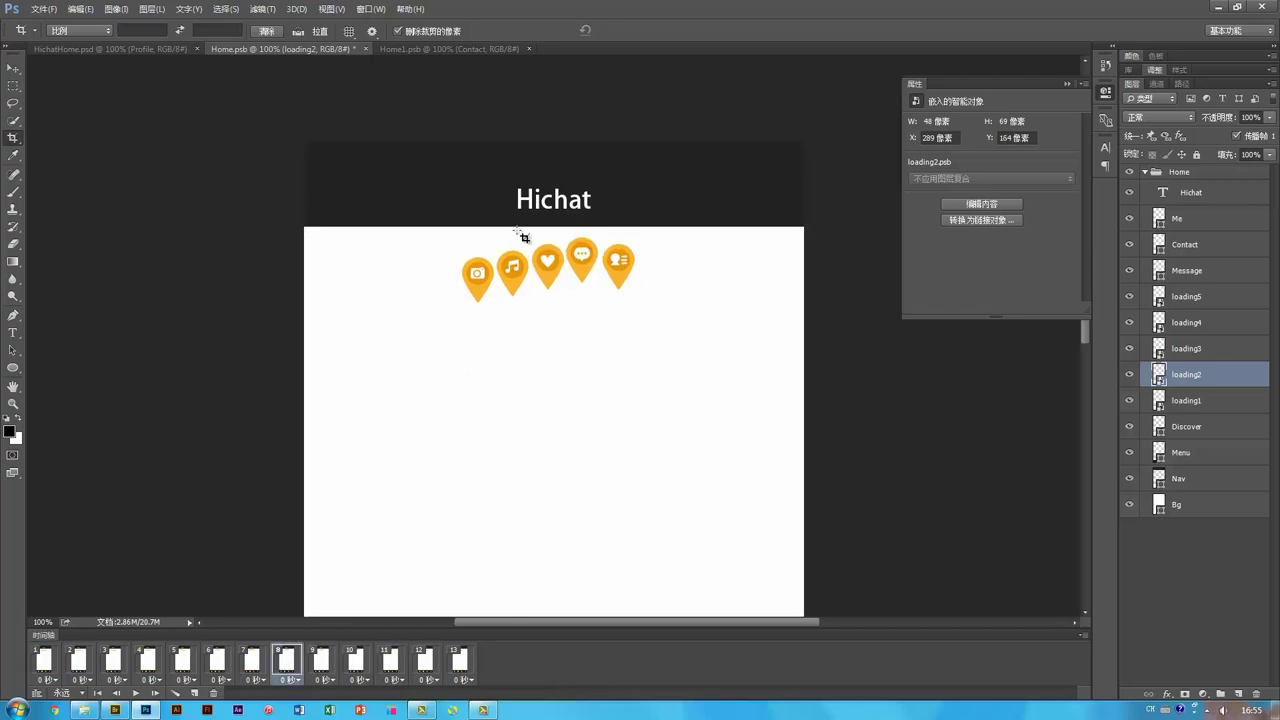
pyautogui.click(248, 656)
pyautogui.moveTo(461, 237); pyautogui.dragTo(638, 300)
pyautogui.press('Return')
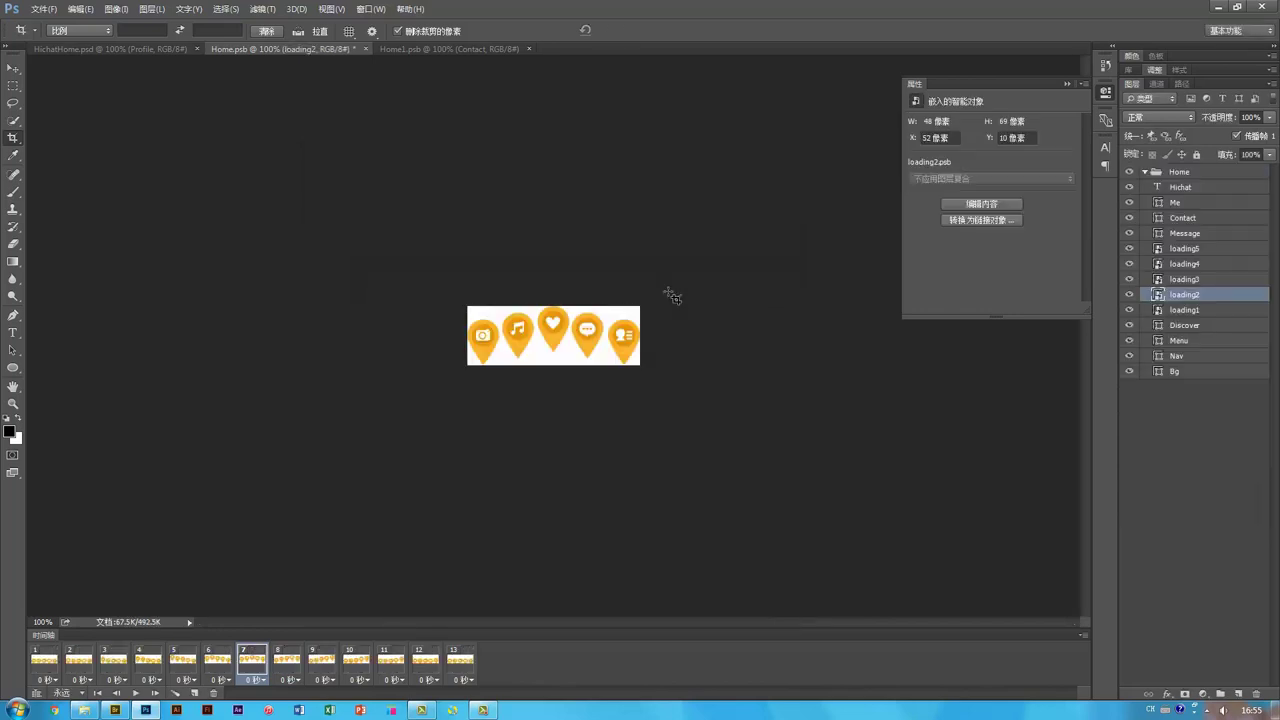
# Switch to the Move tool and play the cropped animation from the first frame to check the pins' visibility.
pyautogui.press('v')
pyautogui.click(50, 665)
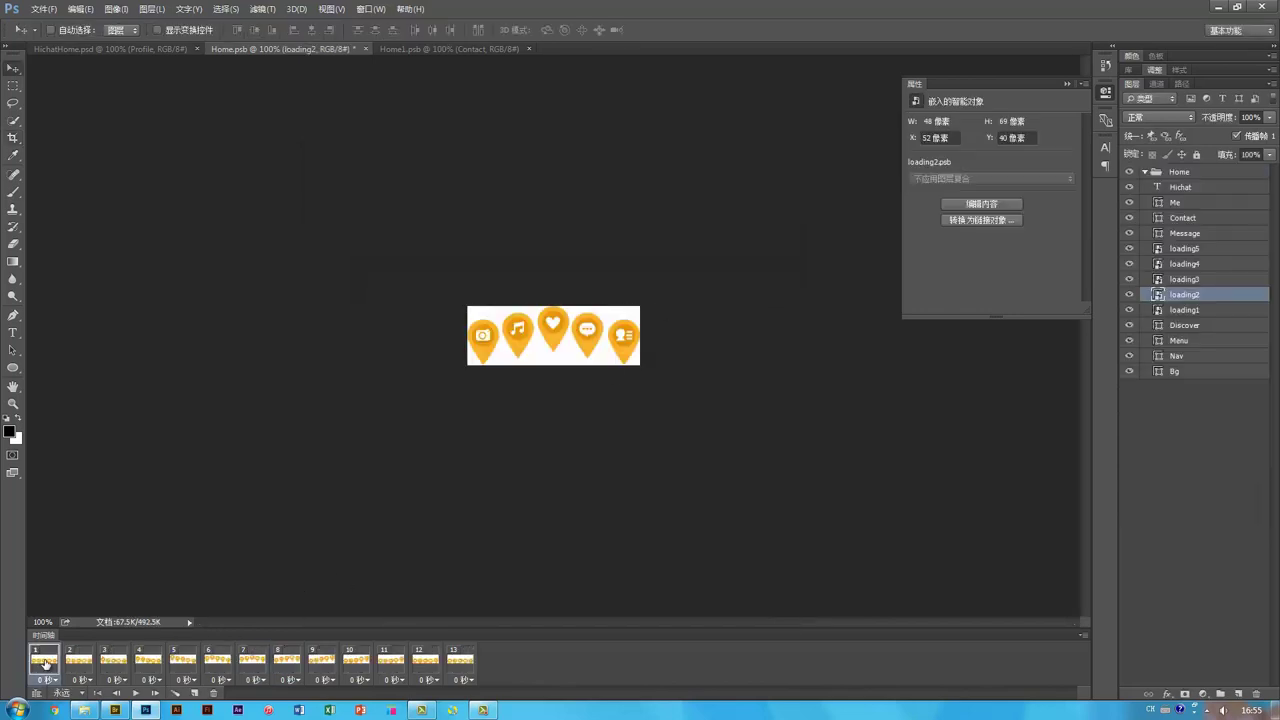
pyautogui.click(136, 693)
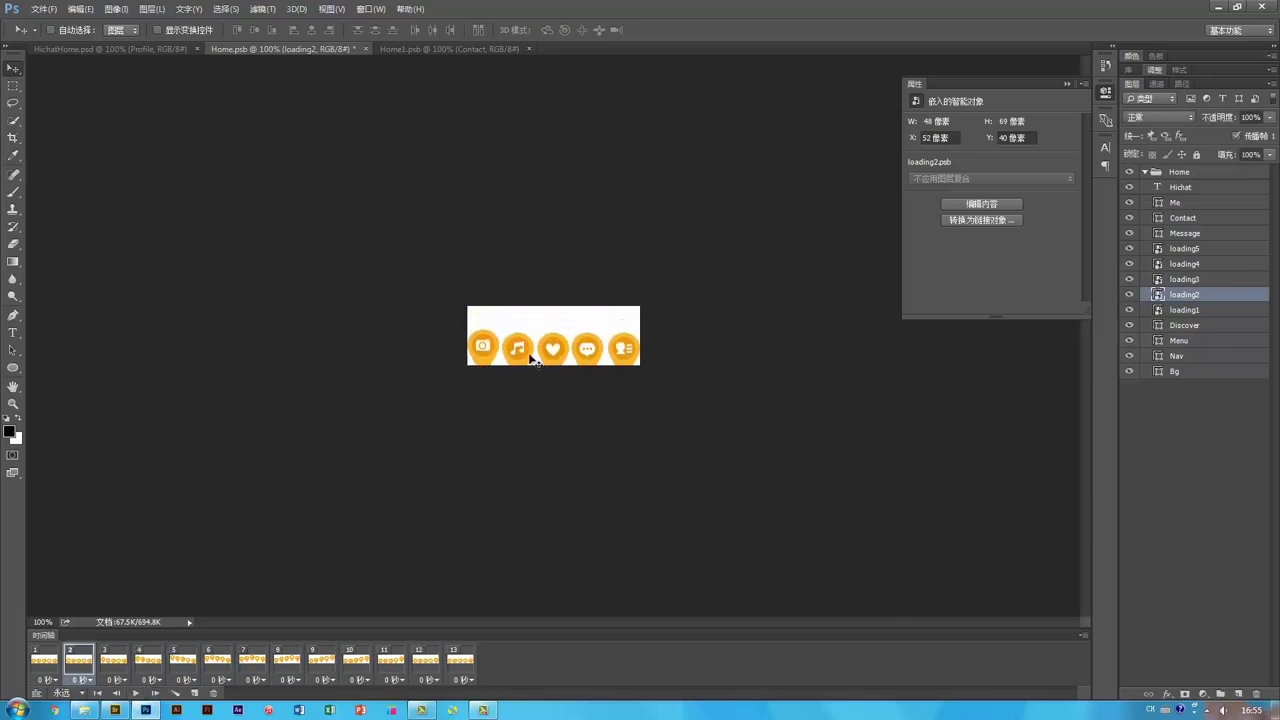
# Extend the crop vertically to about 259 × 115 px to fit the whole pins, and play the animation from the first frame.
pyautogui.press('c')
pyautogui.moveTo(558, 368); pyautogui.dragTo(558, 377)
pyautogui.press('Return')
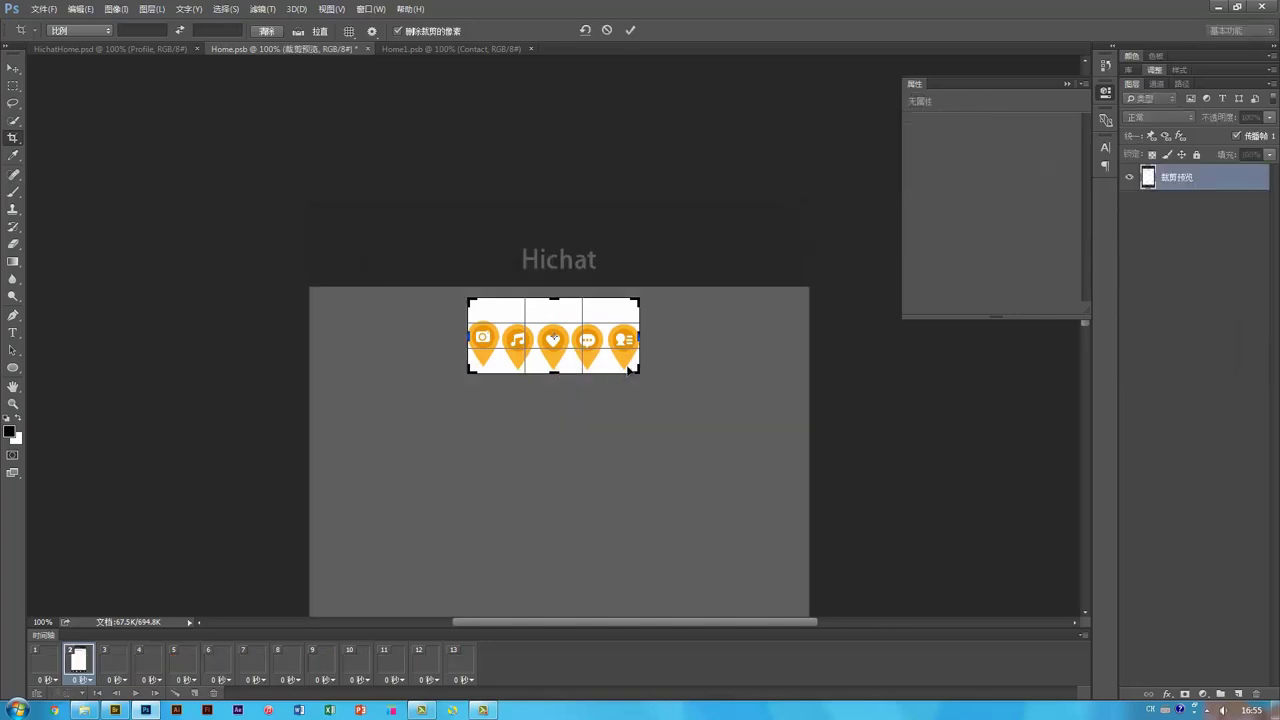
pyautogui.click(45, 658)
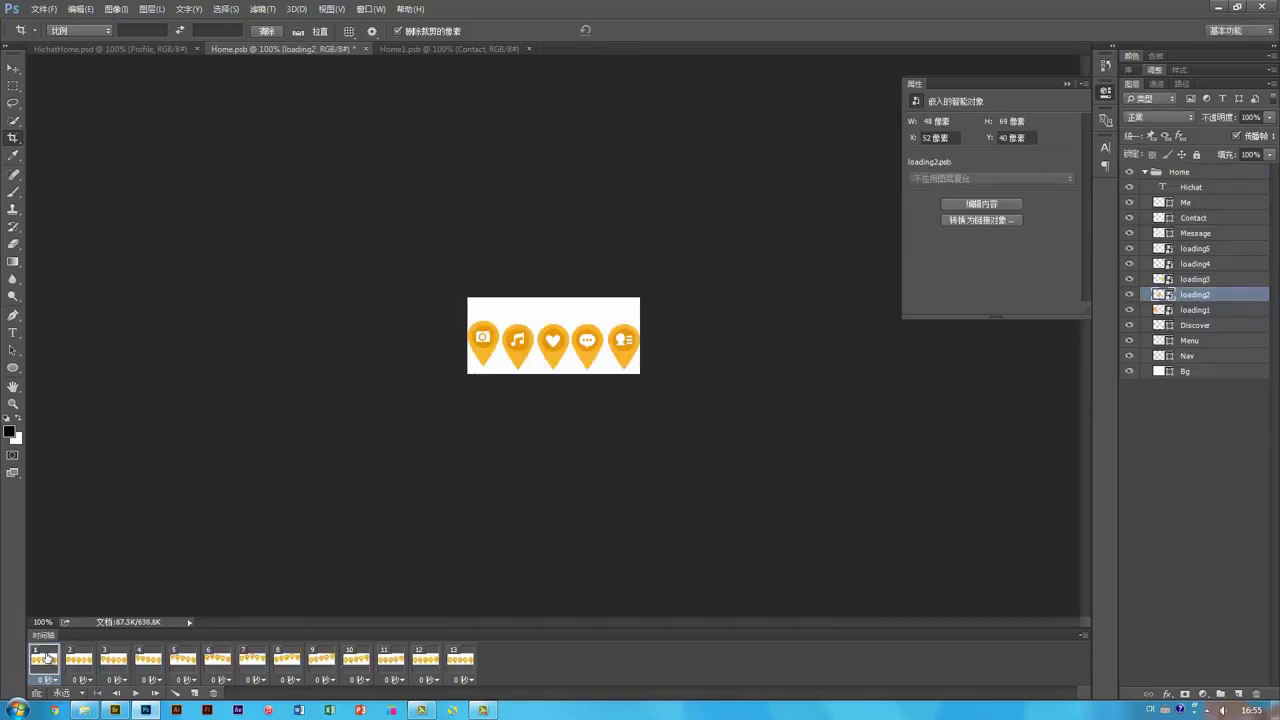
pyautogui.click(137, 693)
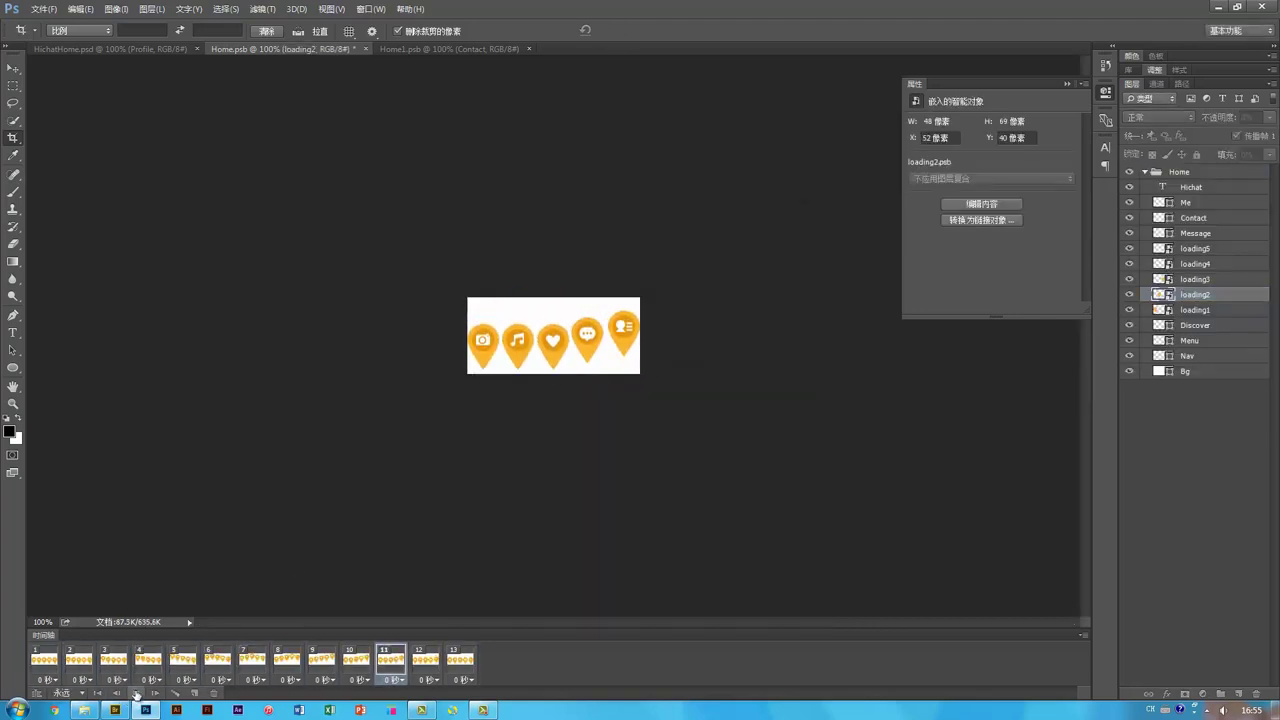
pyautogui.click(137, 693)
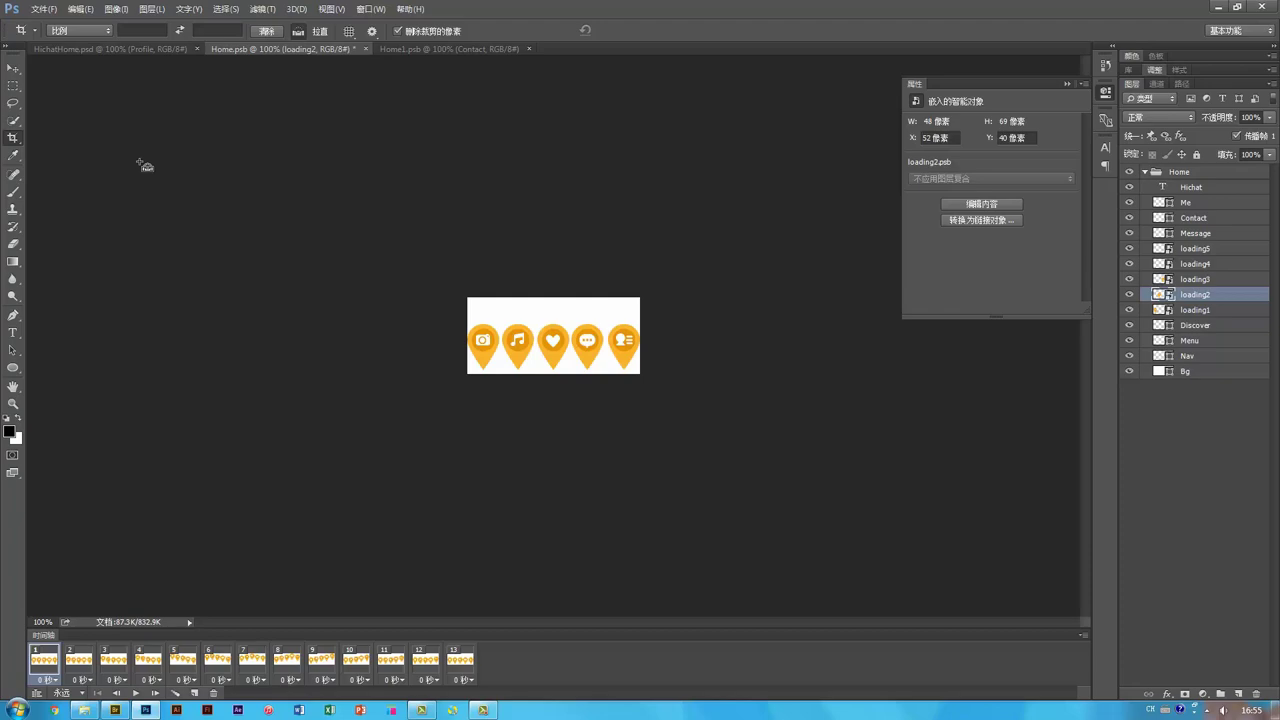
# Preview the animation's playback in Save for Web as a GIF looping Forever (永远), and cancel the export.
pyautogui.hotkey('ctrl', 'alt', 'shift', 's')
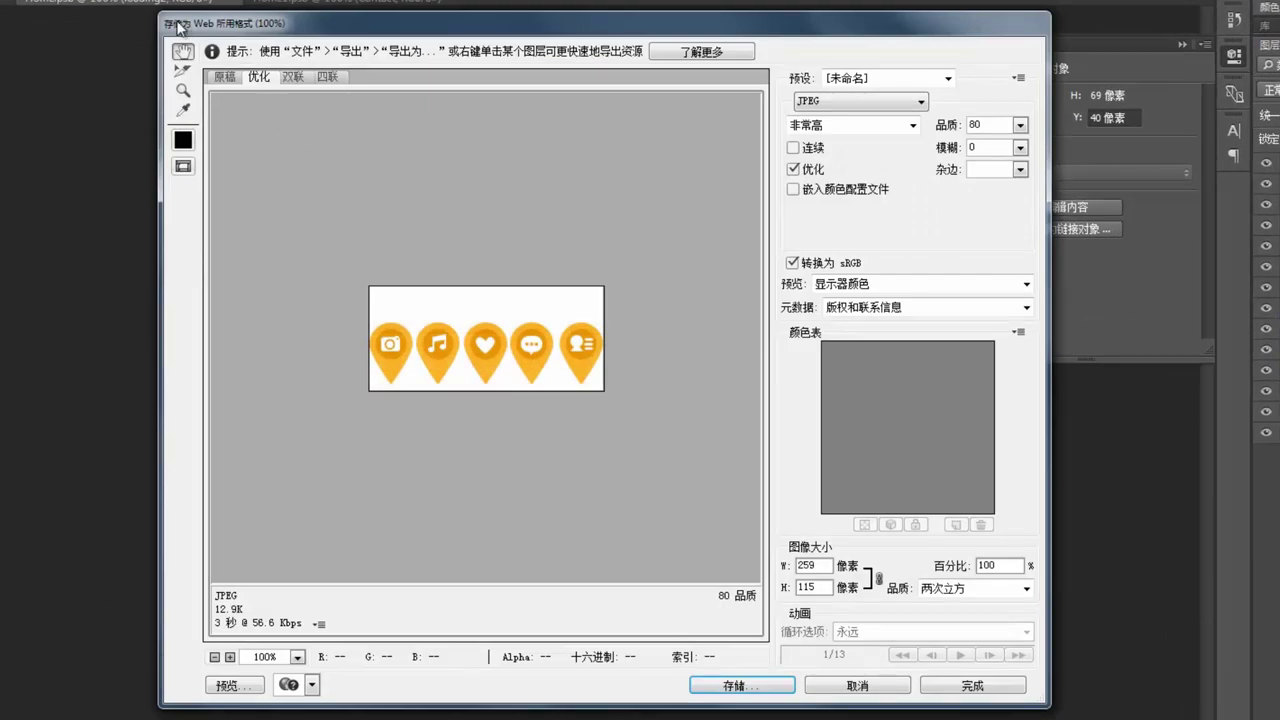
pyautogui.click(821, 100)
pyautogui.click(822, 116)
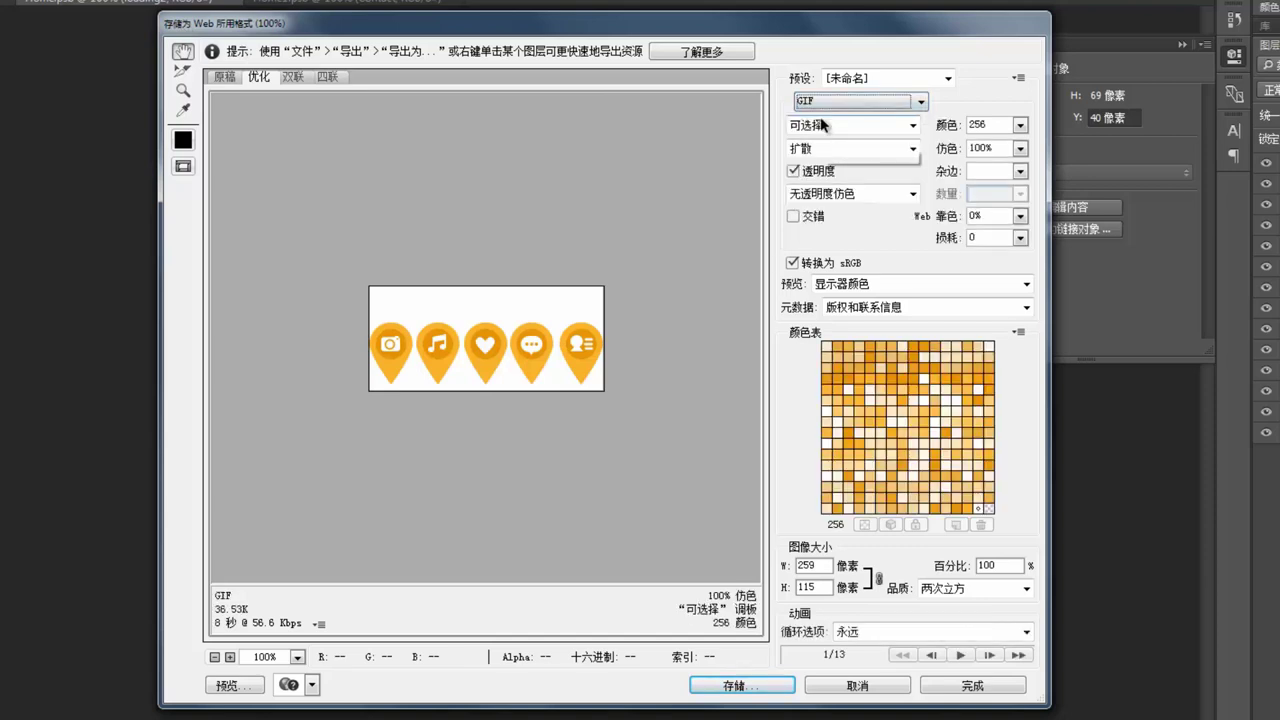
pyautogui.click(888, 637)
pyautogui.click(840, 638)
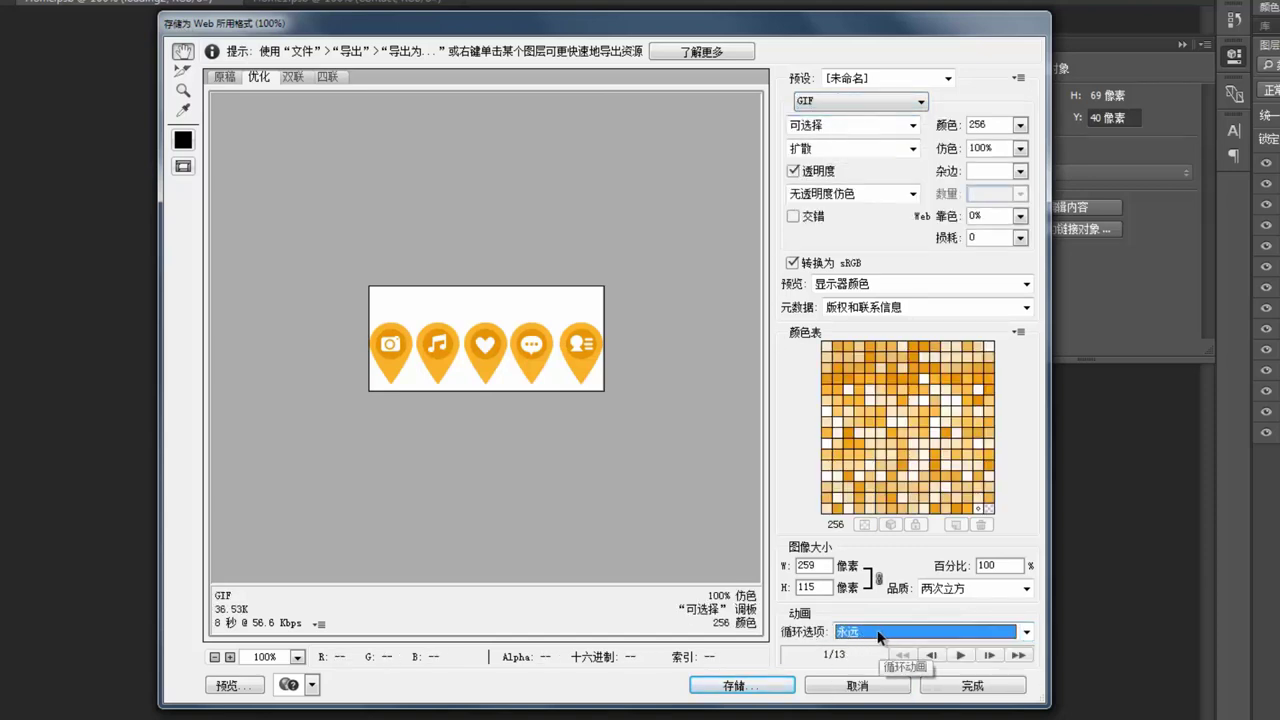
pyautogui.click(962, 656)
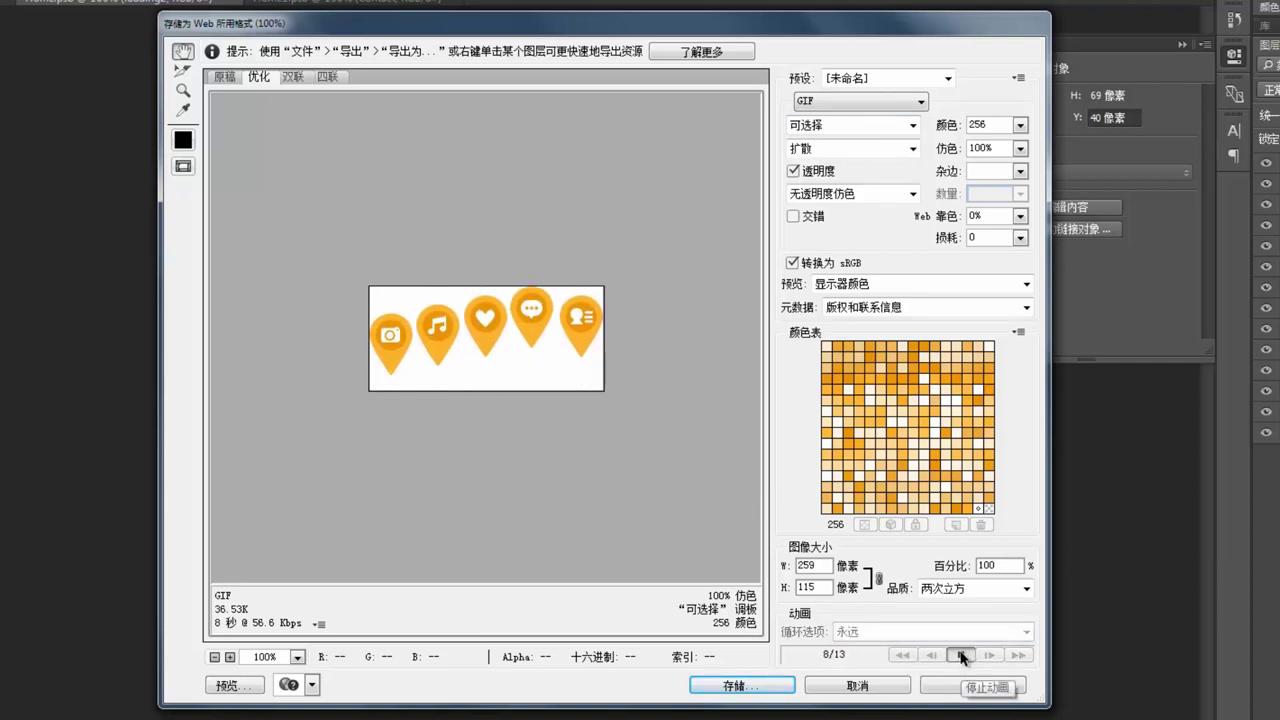
pyautogui.click(861, 688)
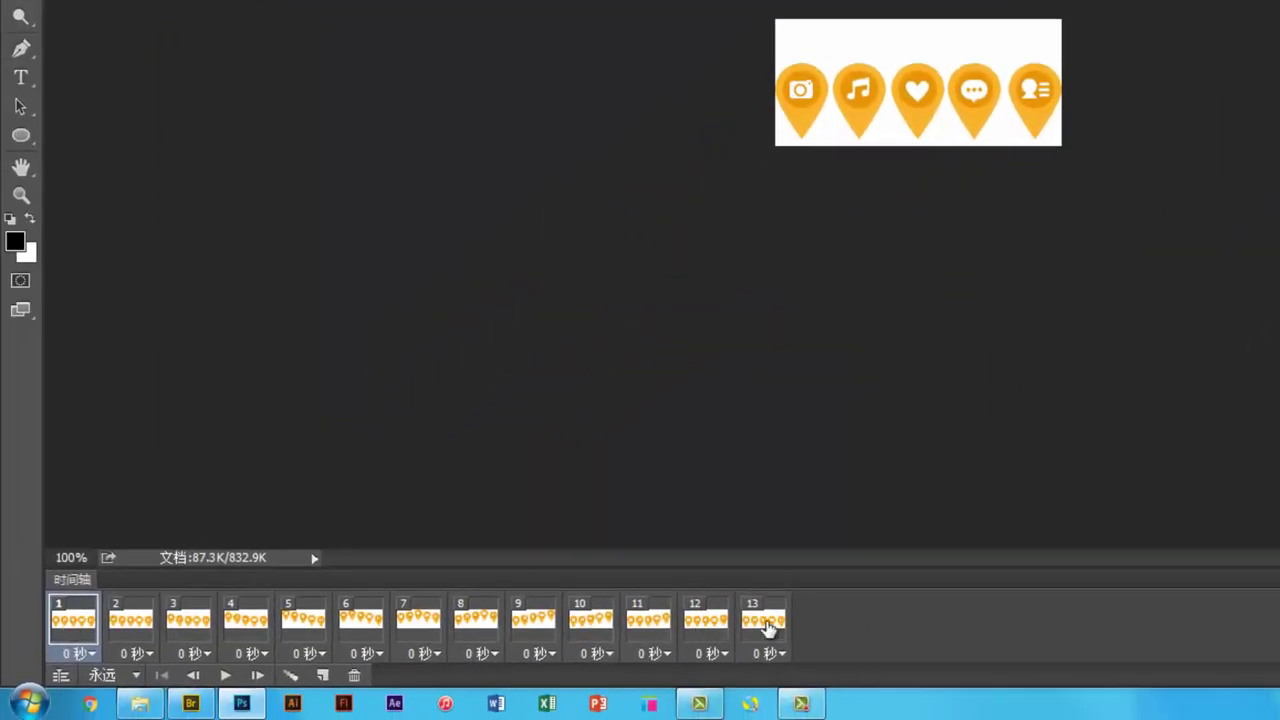
# Set the delay of all 13 animation frames to 0.2 seconds.
pyautogui.keyDown('shift'); pyautogui.click(768, 626); pyautogui.keyUp('shift')
pyautogui.click(782, 654)
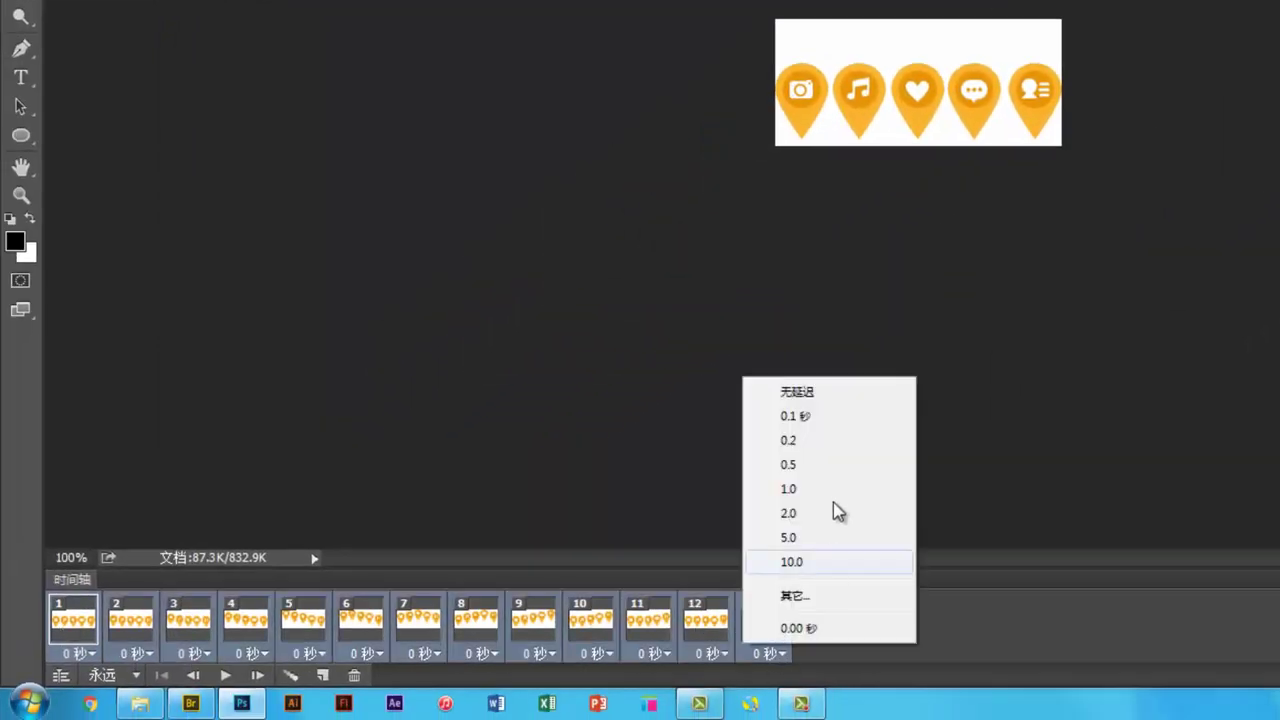
pyautogui.click(835, 448)
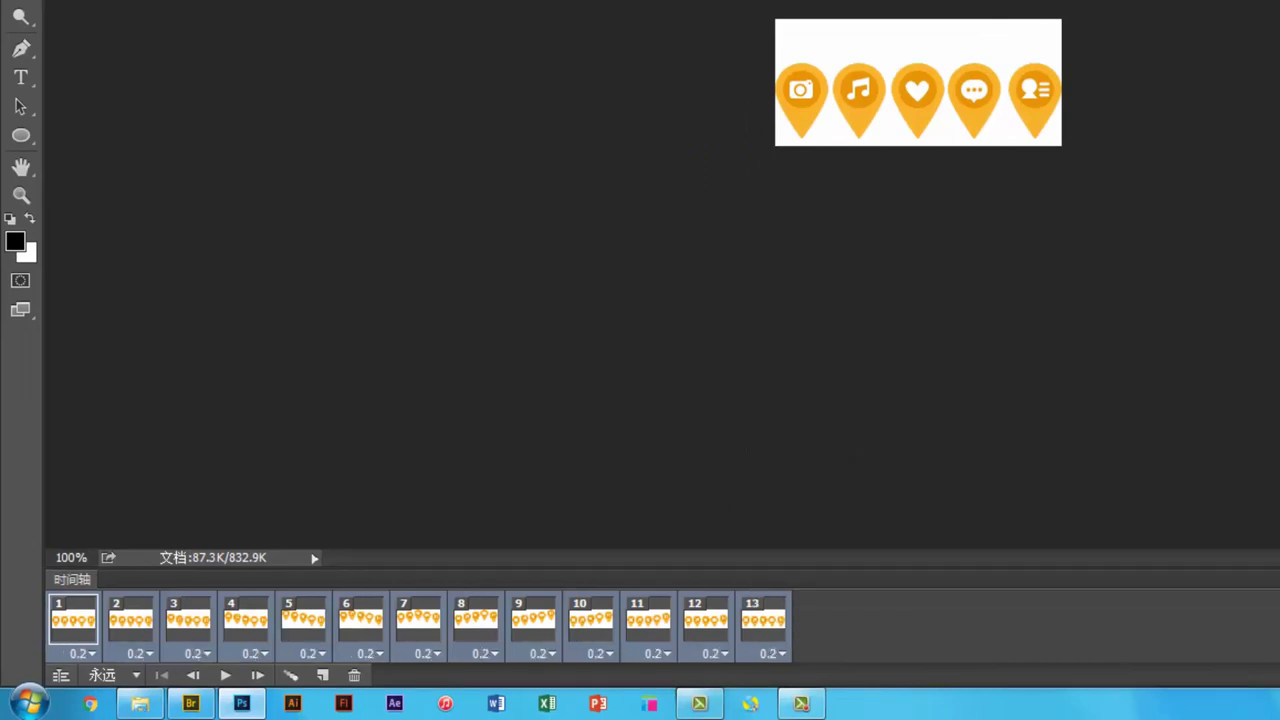
# Open Save for Web, set the file format to GIF, and play the animation preview.
pyautogui.hotkey('ctrl', 'alt', 'shift', 's')
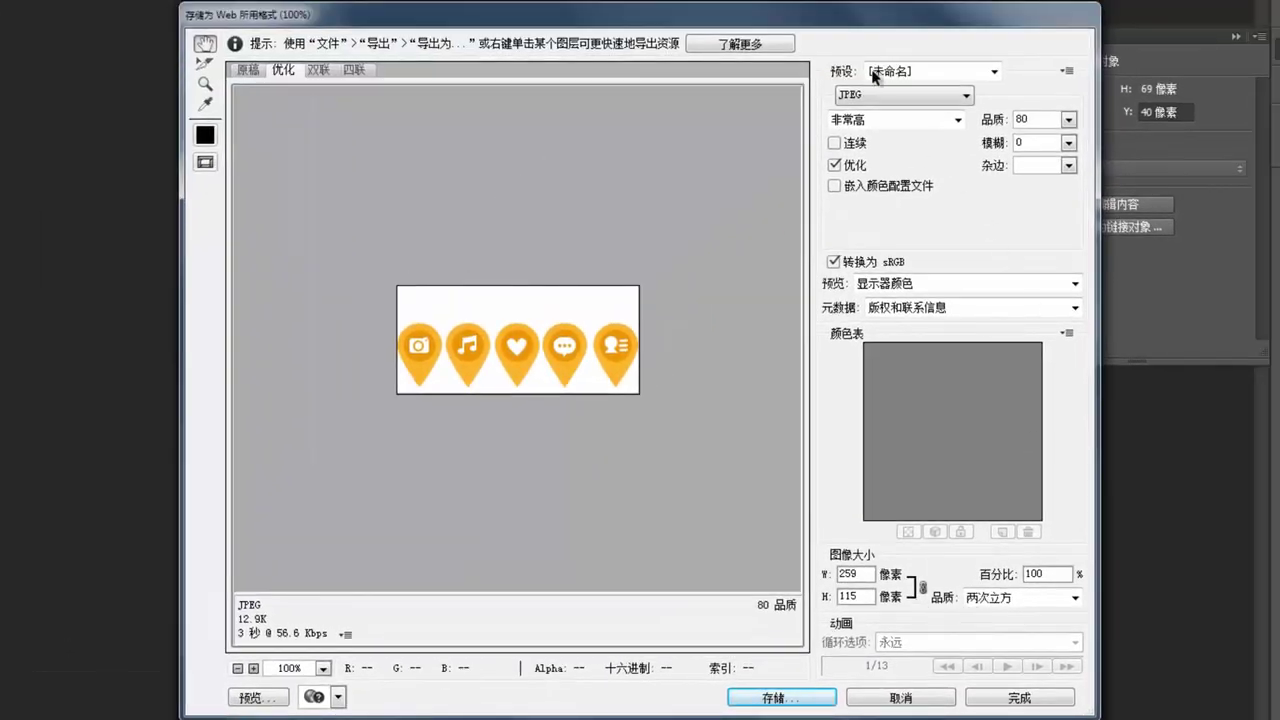
pyautogui.click(873, 95)
pyautogui.click(873, 112)
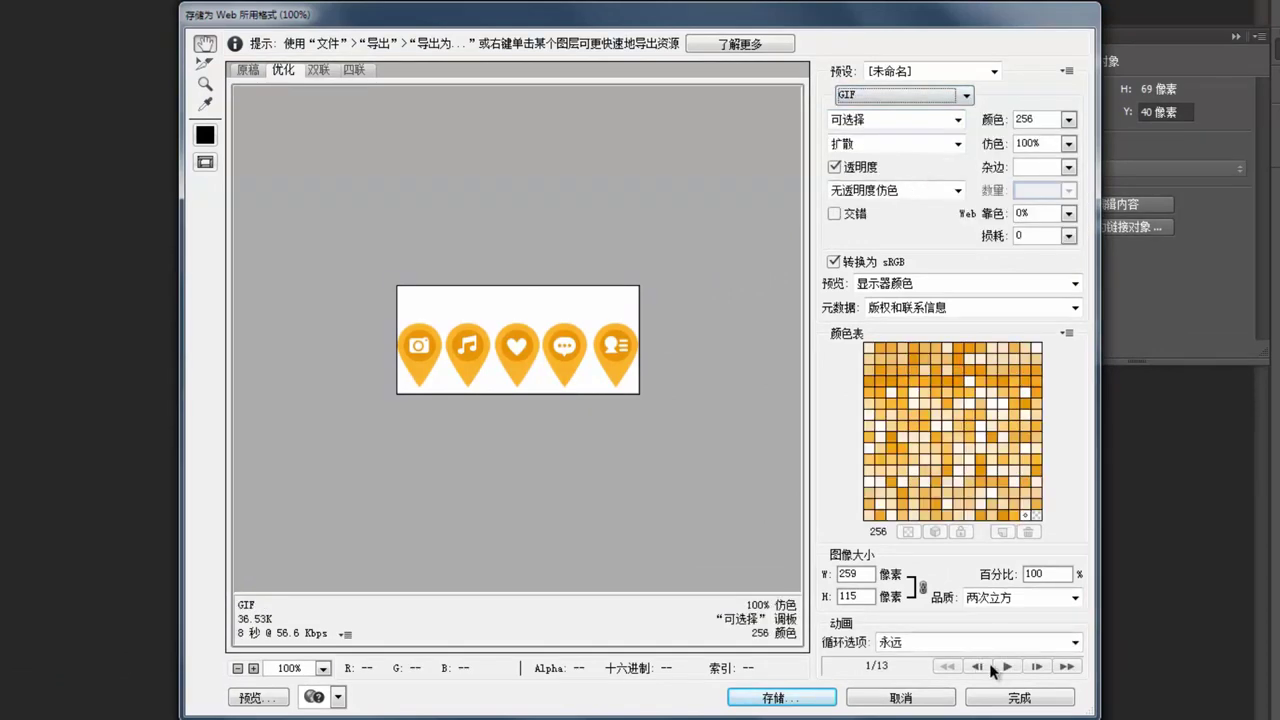
pyautogui.click(1009, 665)
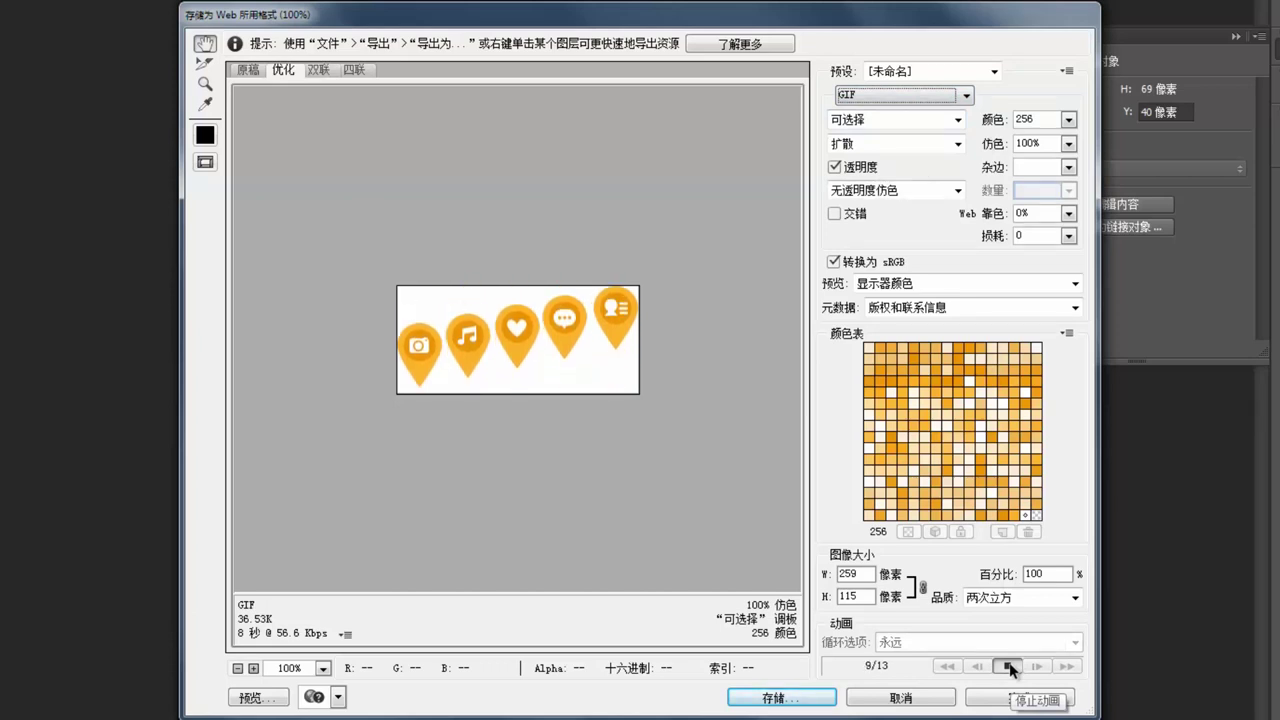
# Cancel the web export and set the delay of all 13 animation frames to 0.1 seconds.
pyautogui.click(899, 697)
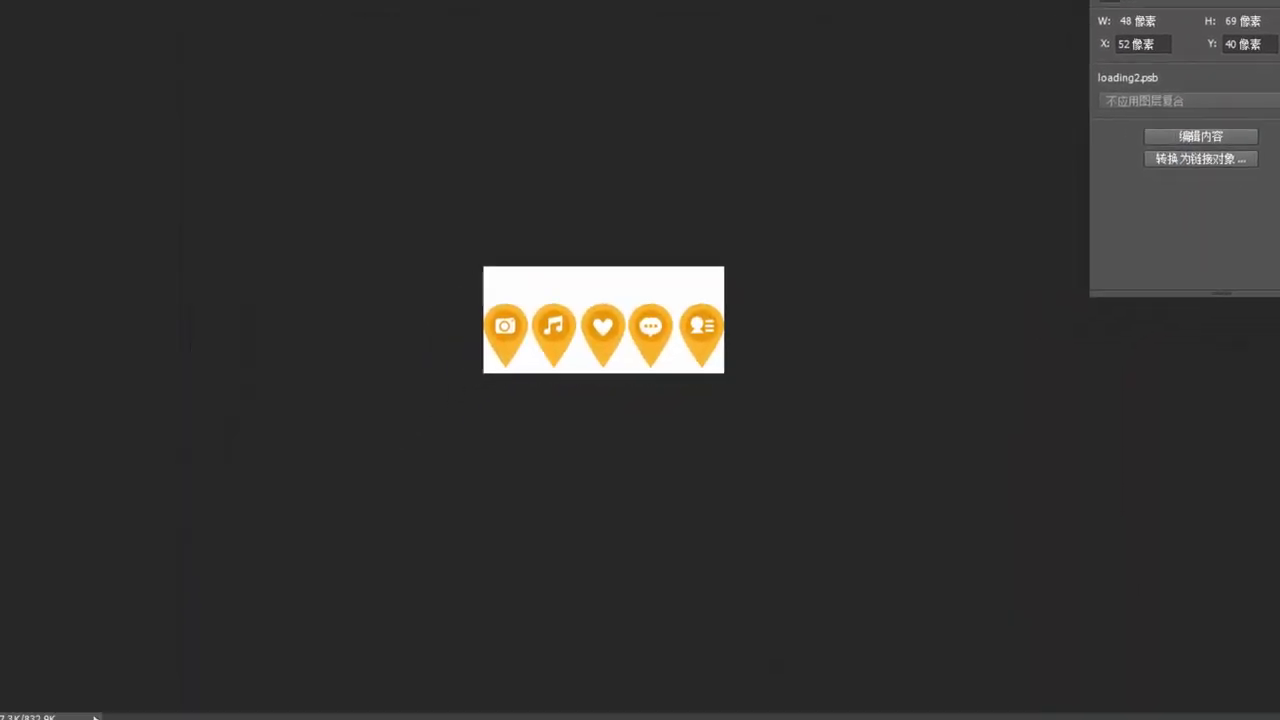
pyautogui.click(606, 700)
pyautogui.click(675, 465)
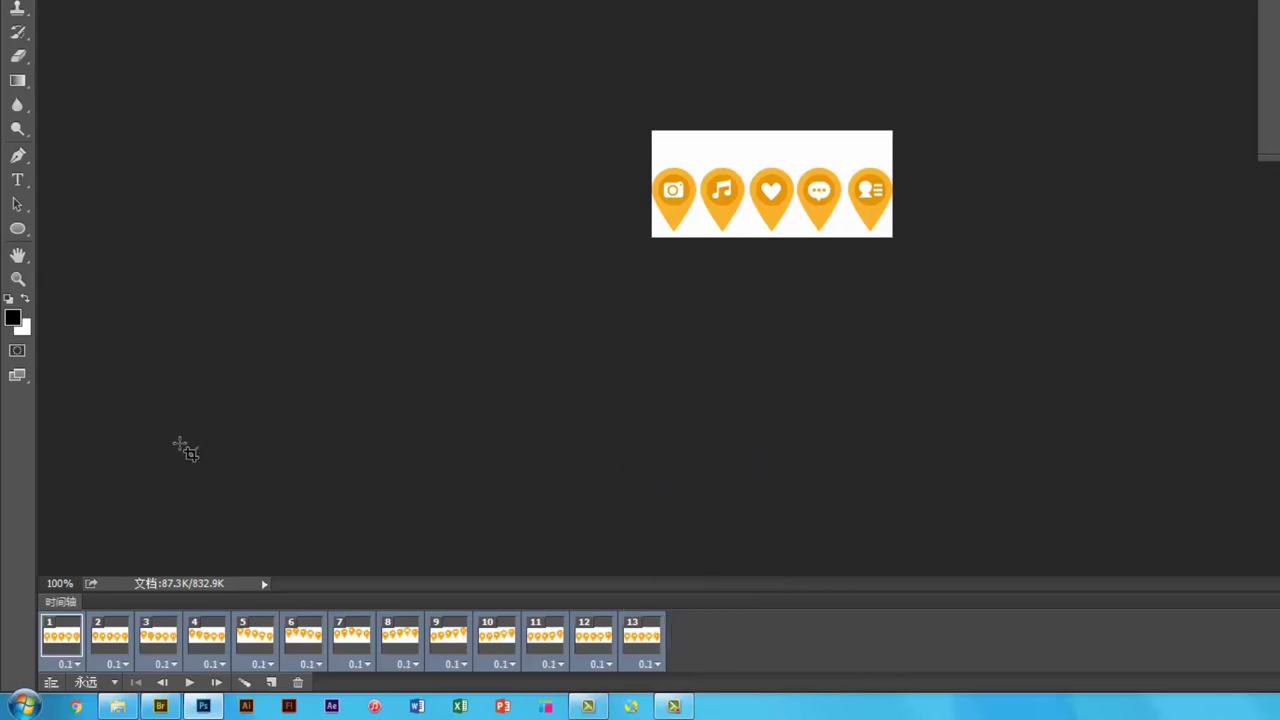
# Reopen Save for Web, choose GIF as the file format, and play the animation preview at the new frame delay.
pyautogui.hotkey('ctrl', 'alt', 'shift', 's')
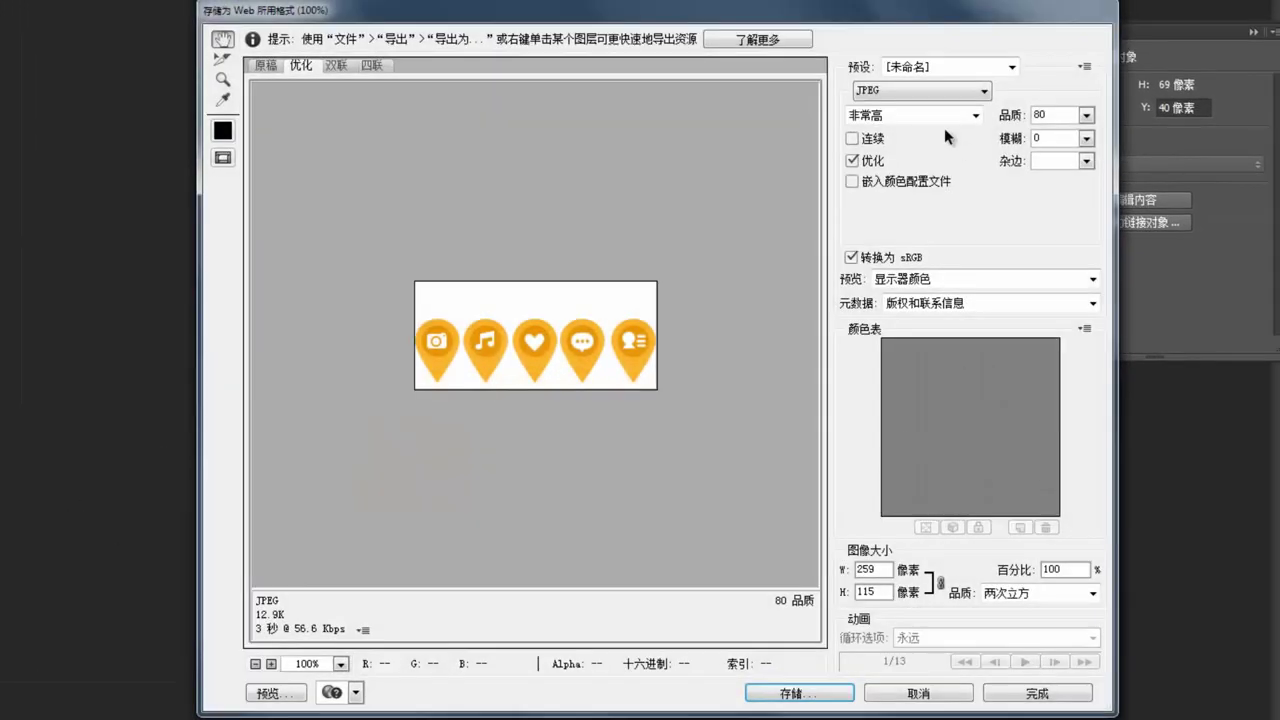
pyautogui.click(920, 91)
pyautogui.click(887, 104)
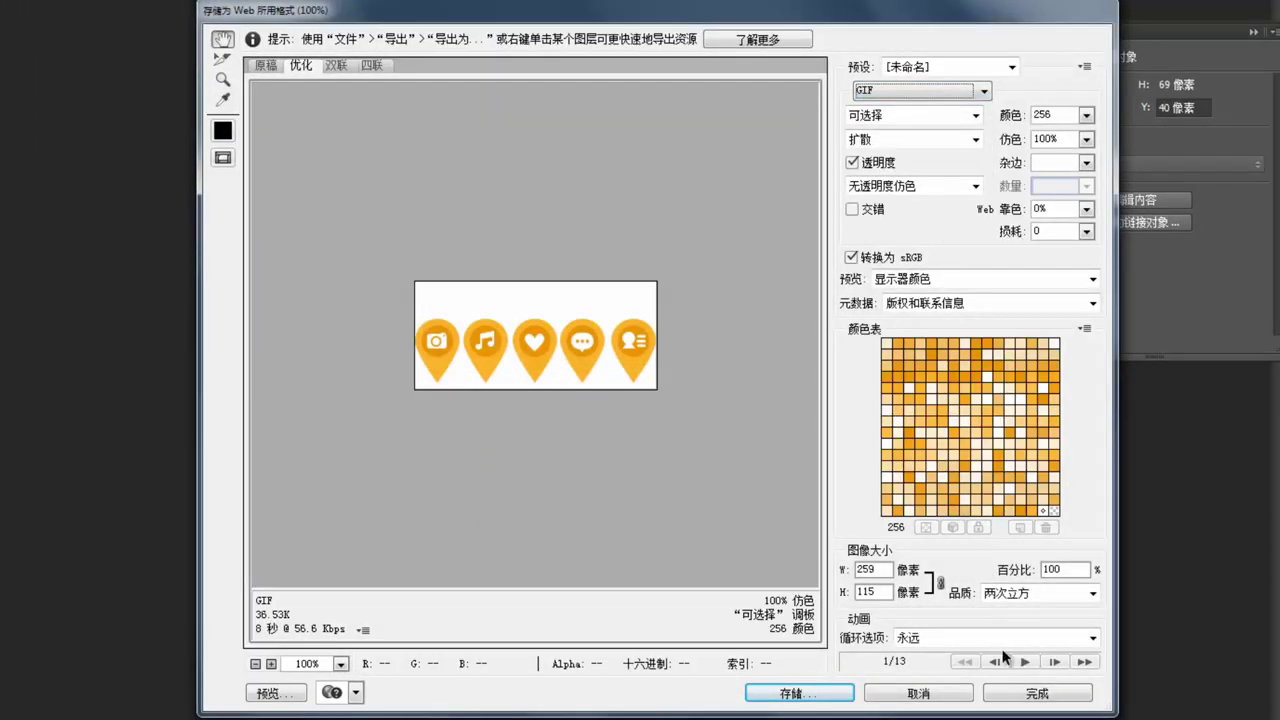
pyautogui.click(1024, 662)
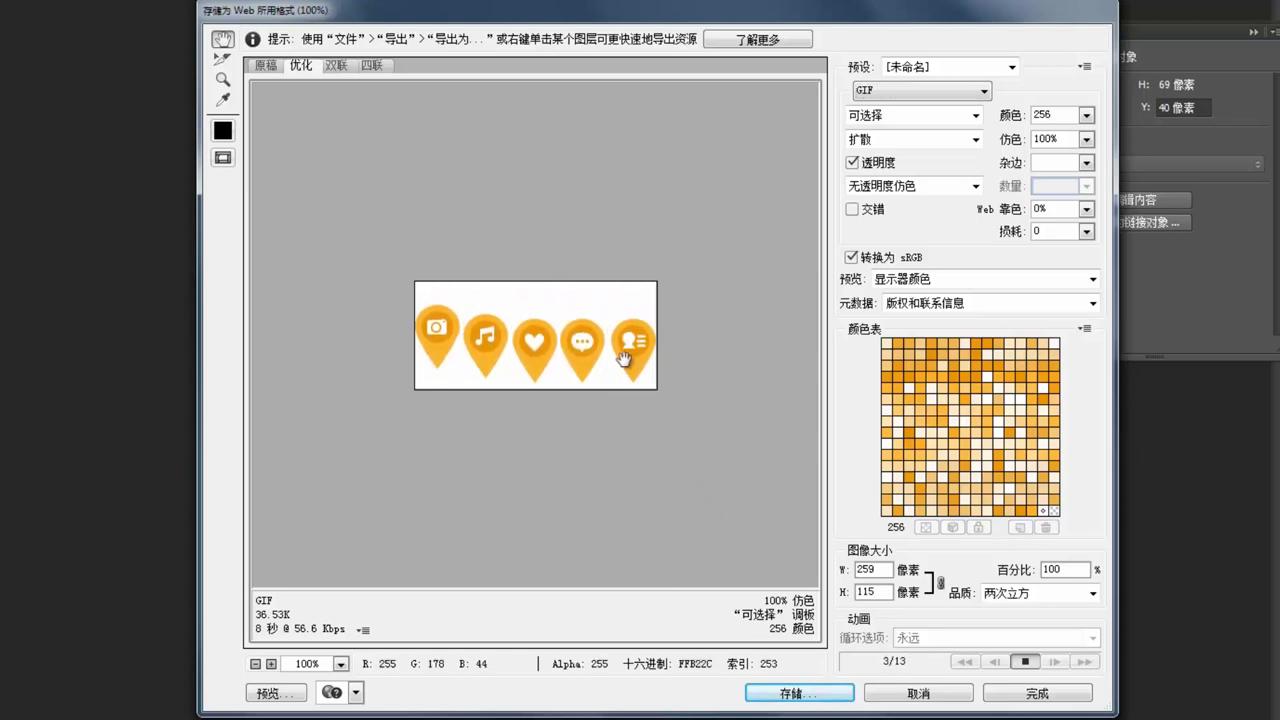
# Save the optimized animation as SocLoading.gif in the Class08 folder of Lesson1_MUI_Social.
pyautogui.press('Return')
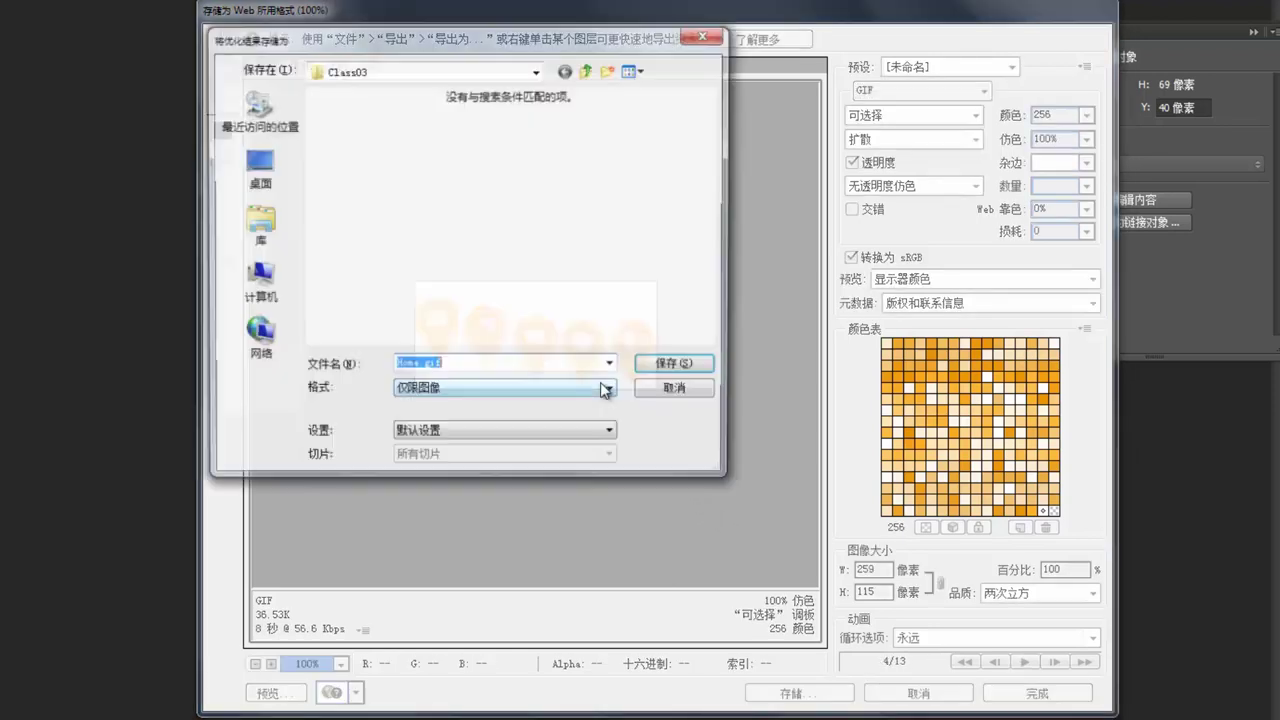
pyautogui.click(380, 70)
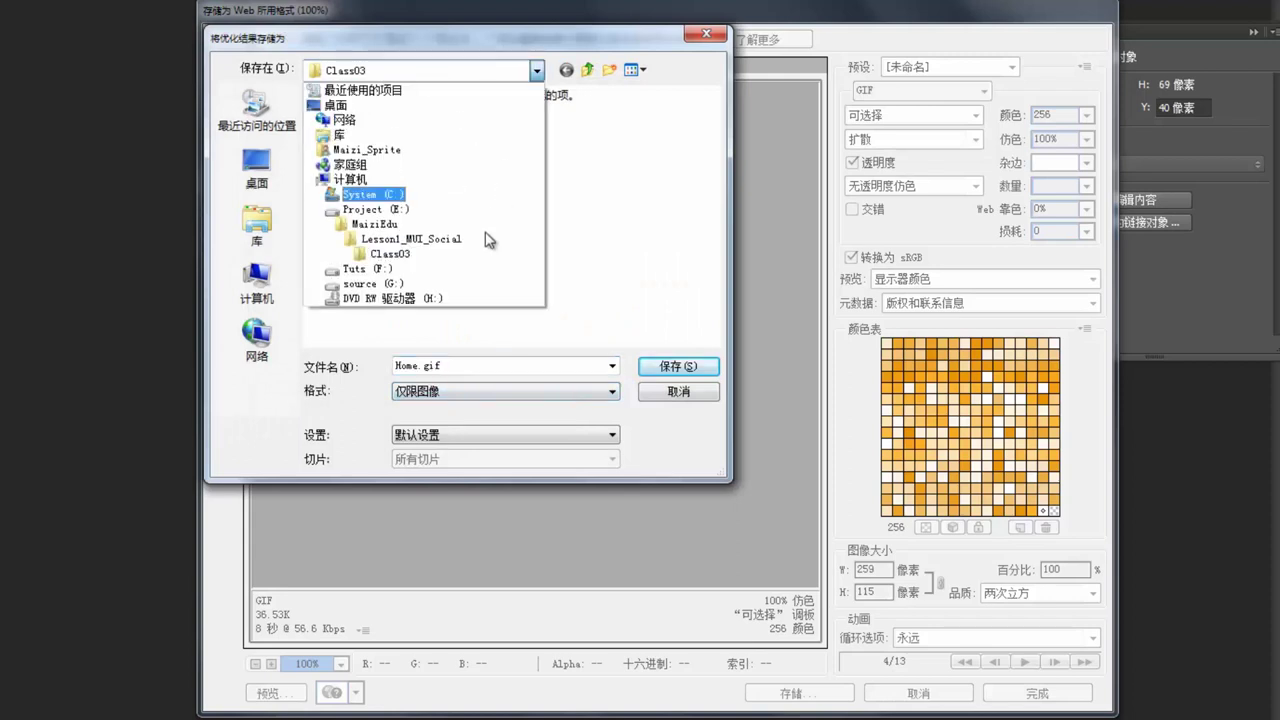
pyautogui.click(450, 244)
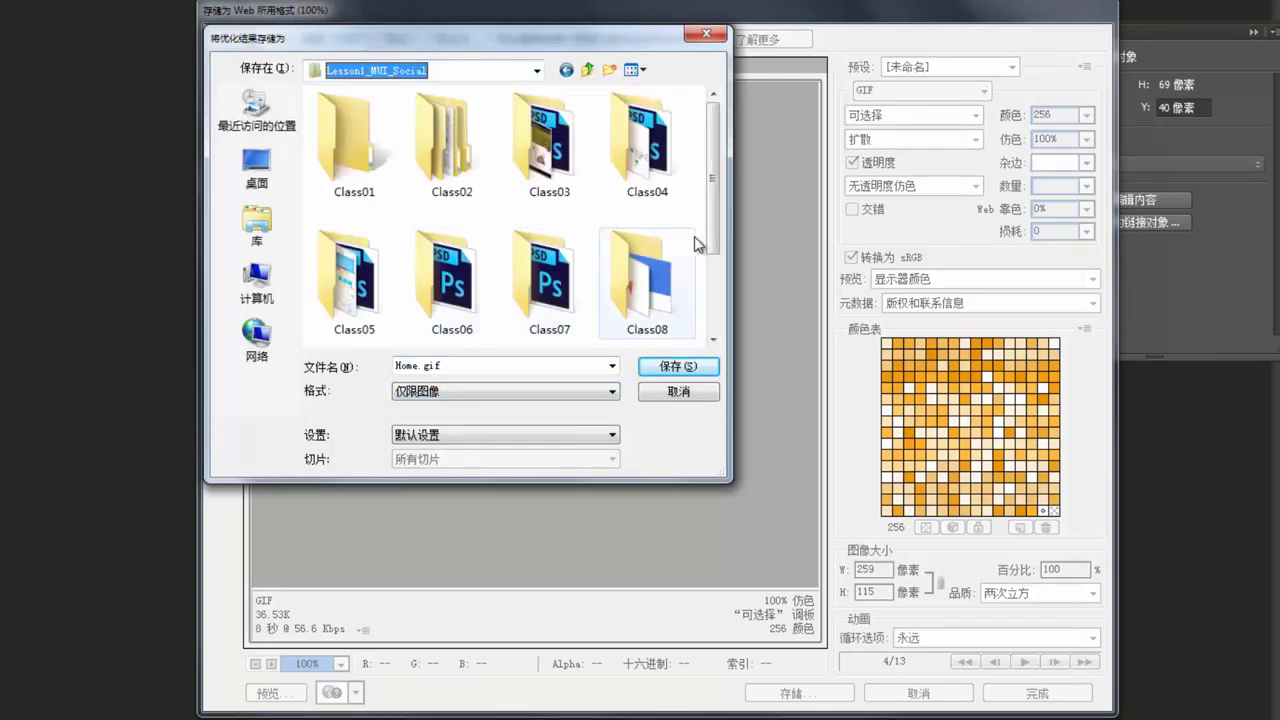
pyautogui.scroll(-3, 640, 230)
pyautogui.doubleClick(632, 182)
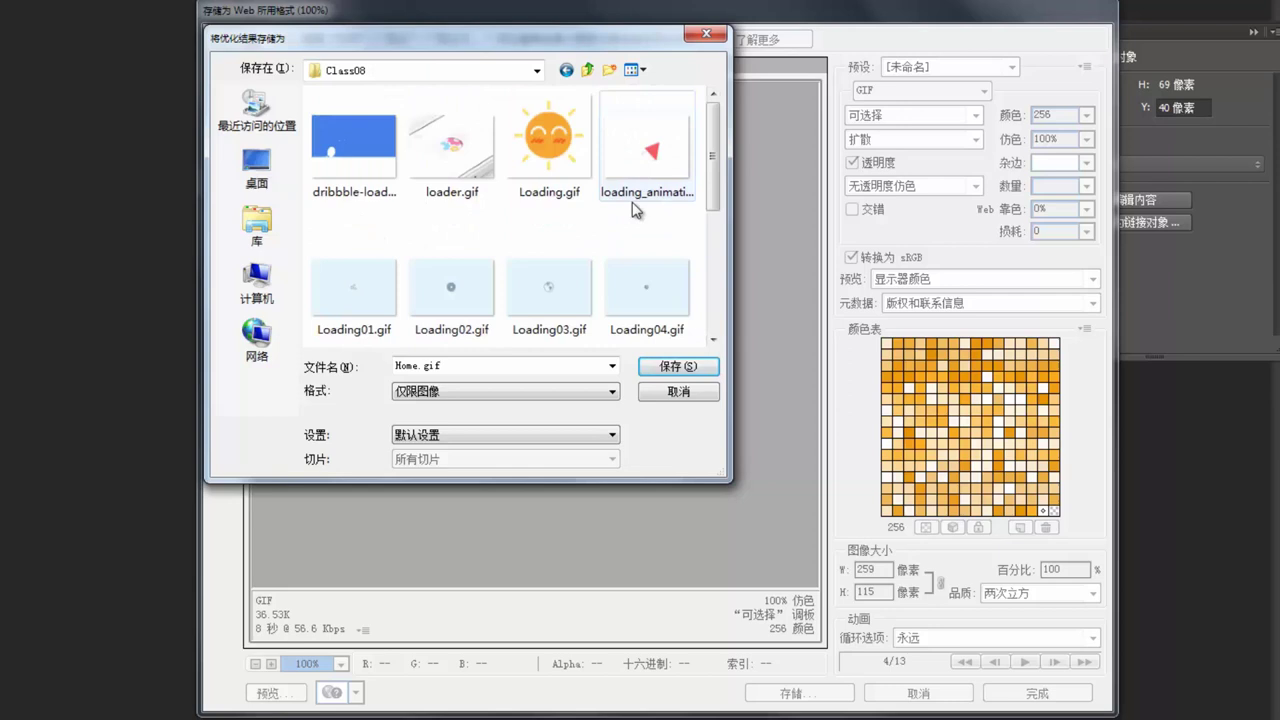
pyautogui.doubleClick(420, 368)
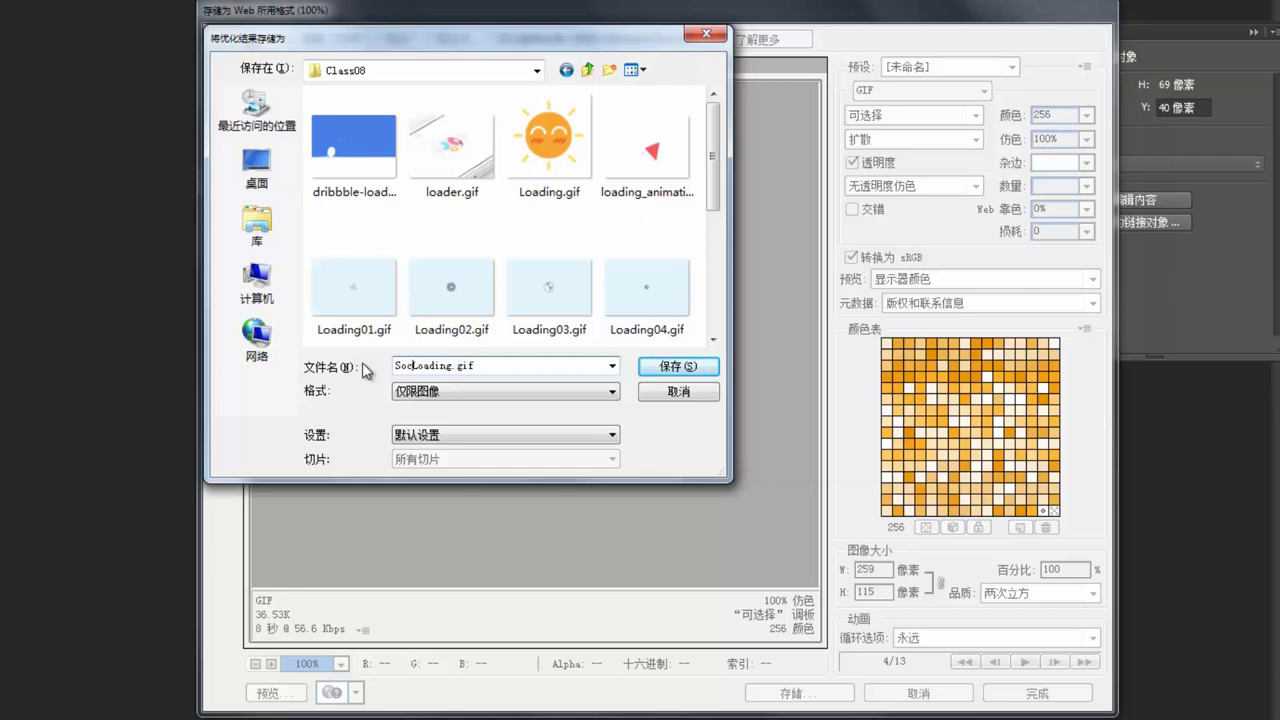
pyautogui.press('Return')
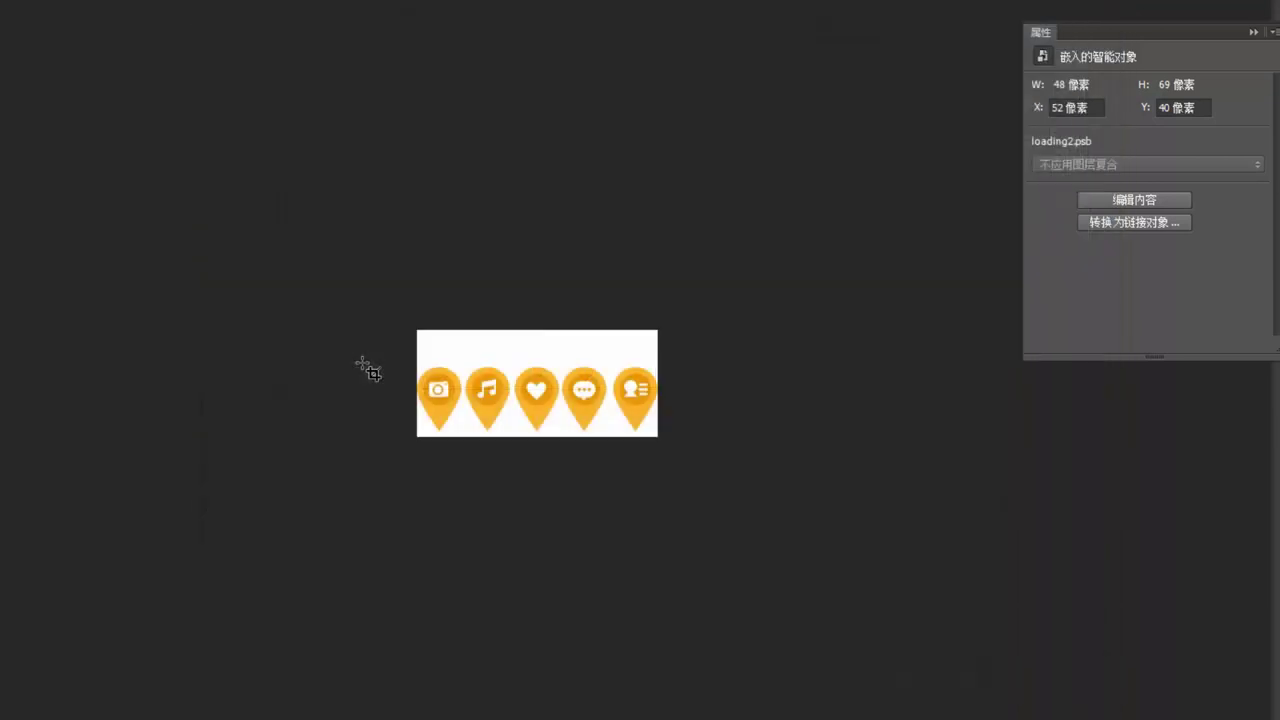